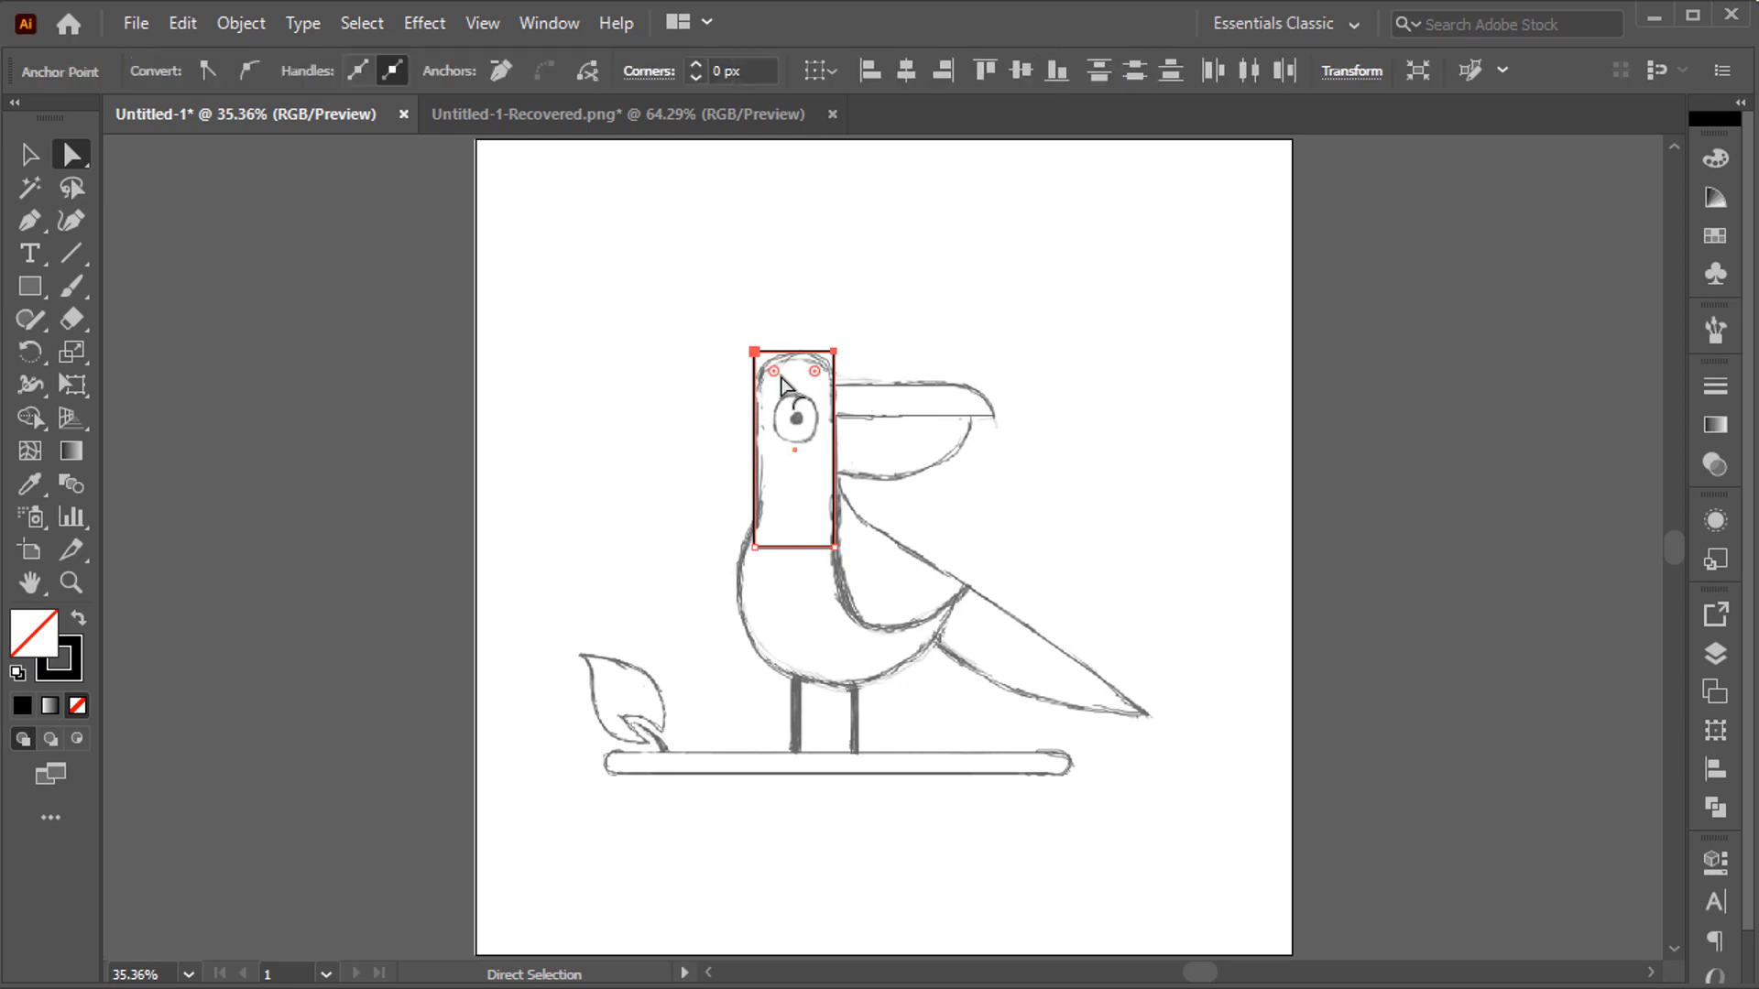
- Draw the upper beak as a rectangle about 216 px wide beside the head and round its upper outer corner to match the sketch
{"action": "left_click", "coordinate": [819, 302]}
{"action": "key", "text": "m"}
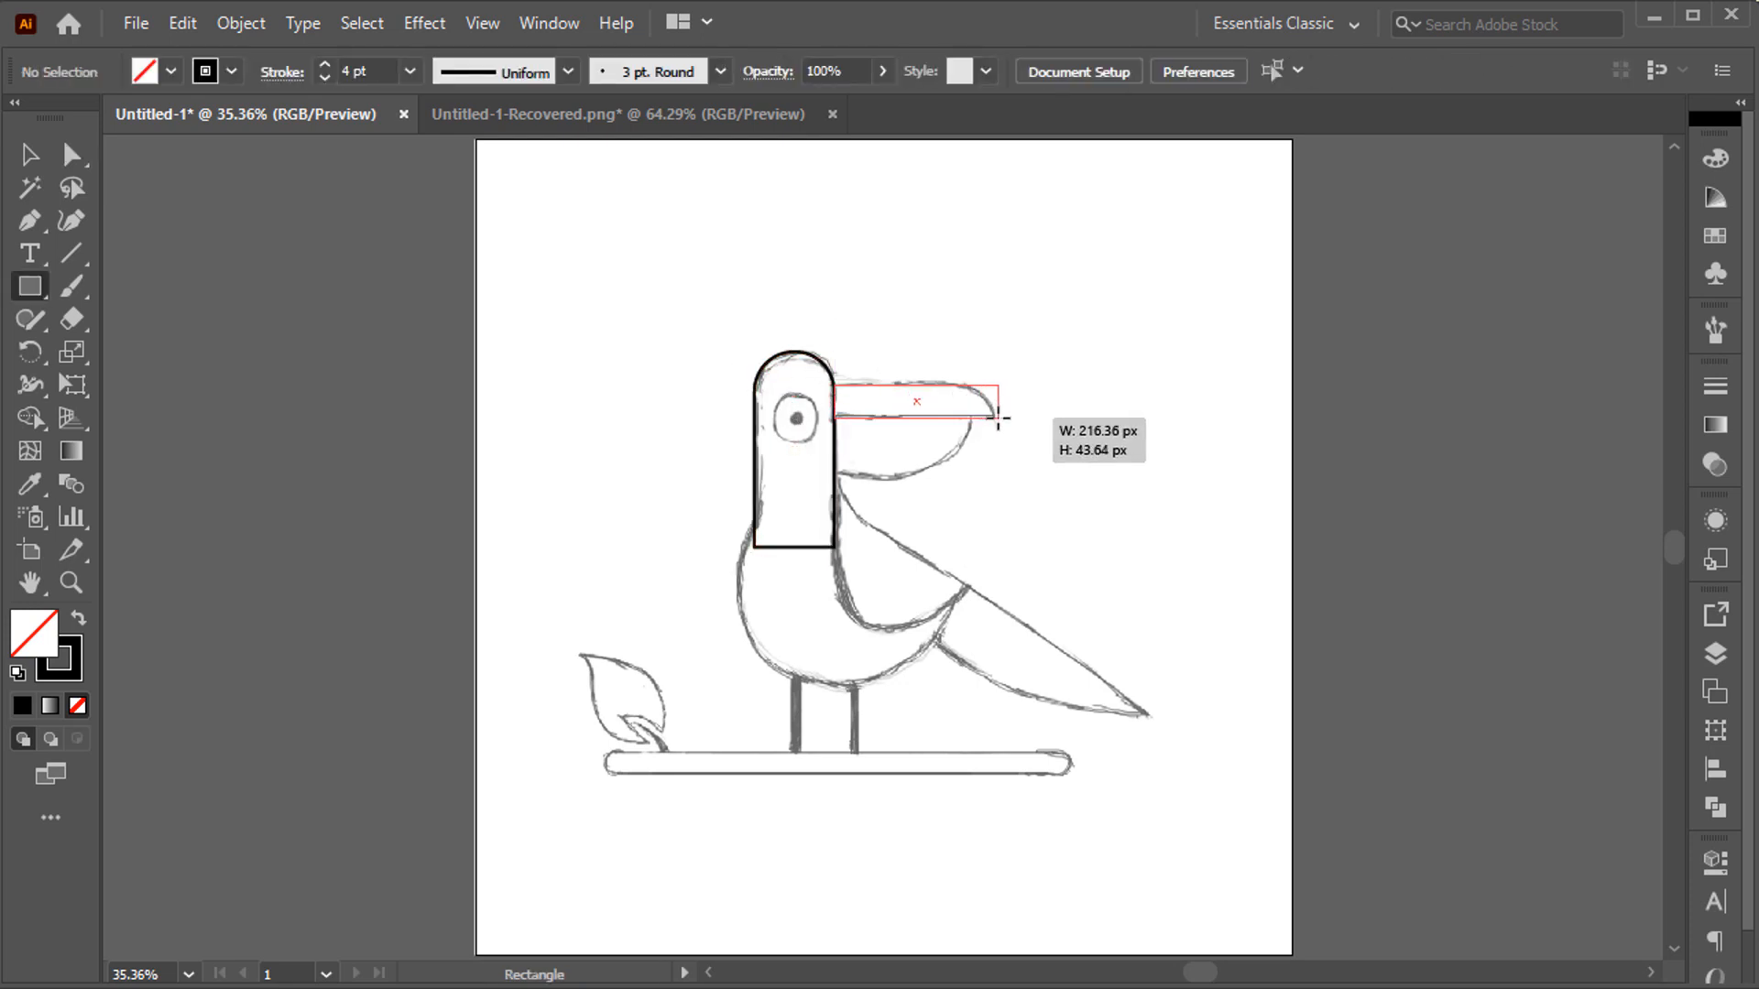
{"action": "key", "text": "a"}
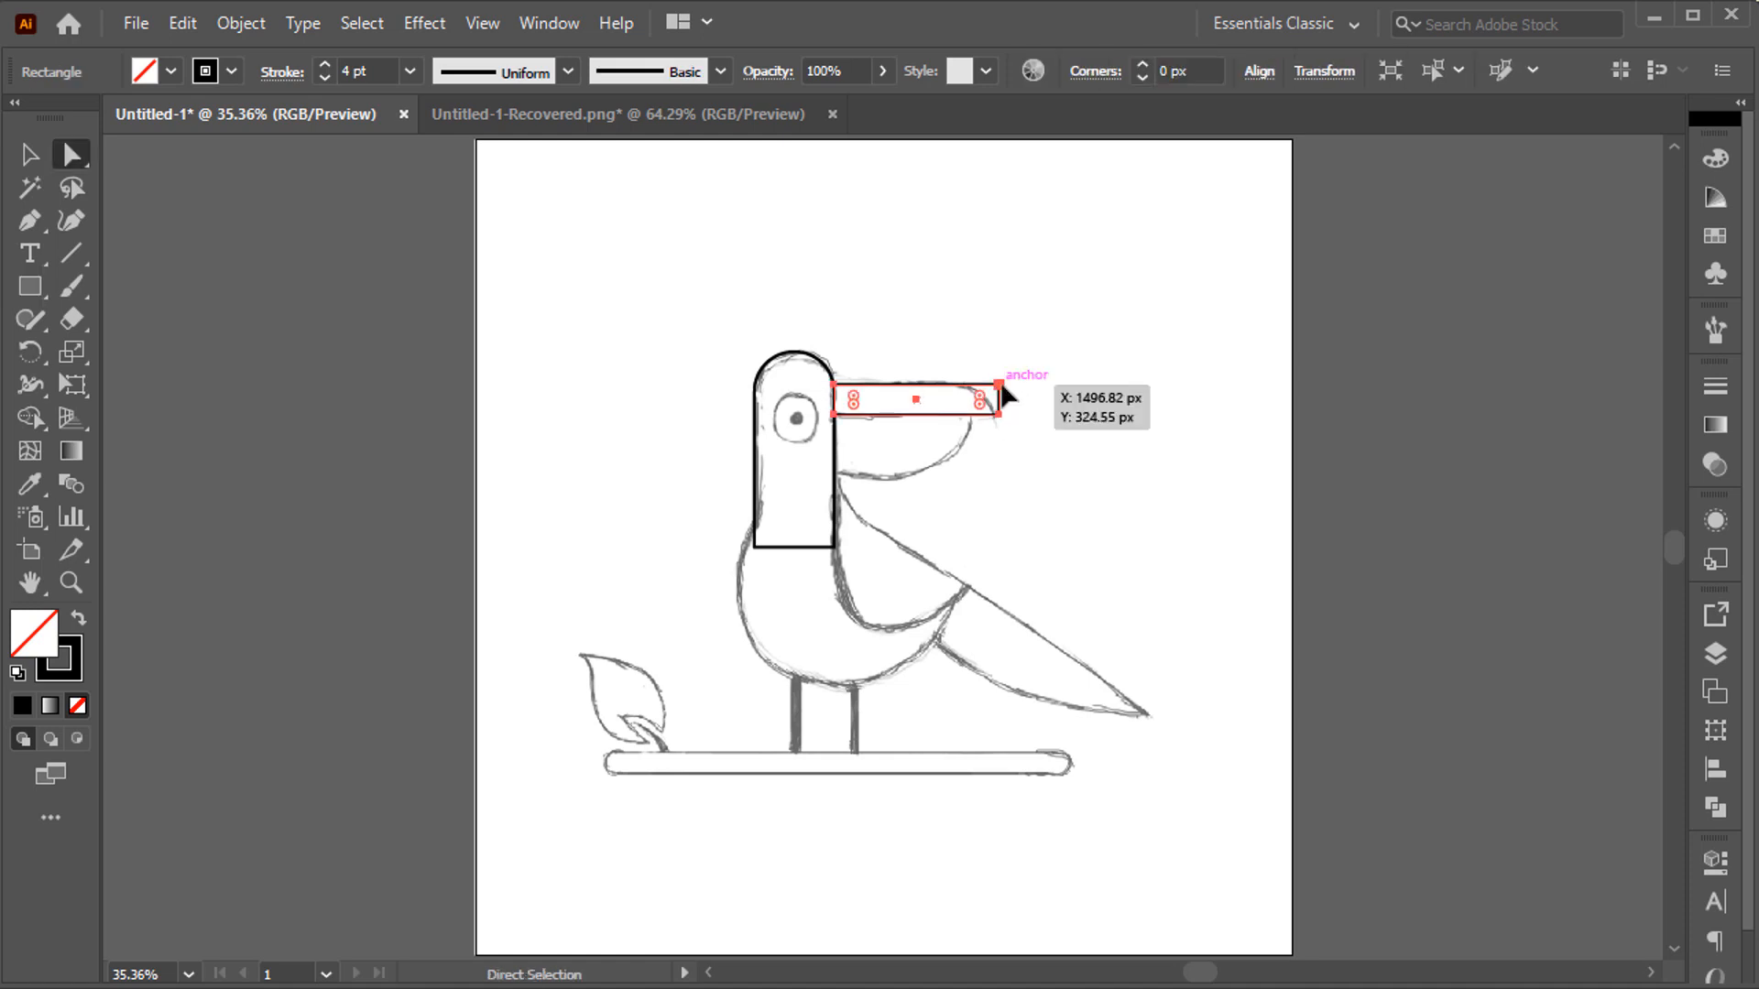
{"action": "left_click", "coordinate": [1000, 384]}
{"action": "left_click", "coordinate": [1044, 362]}
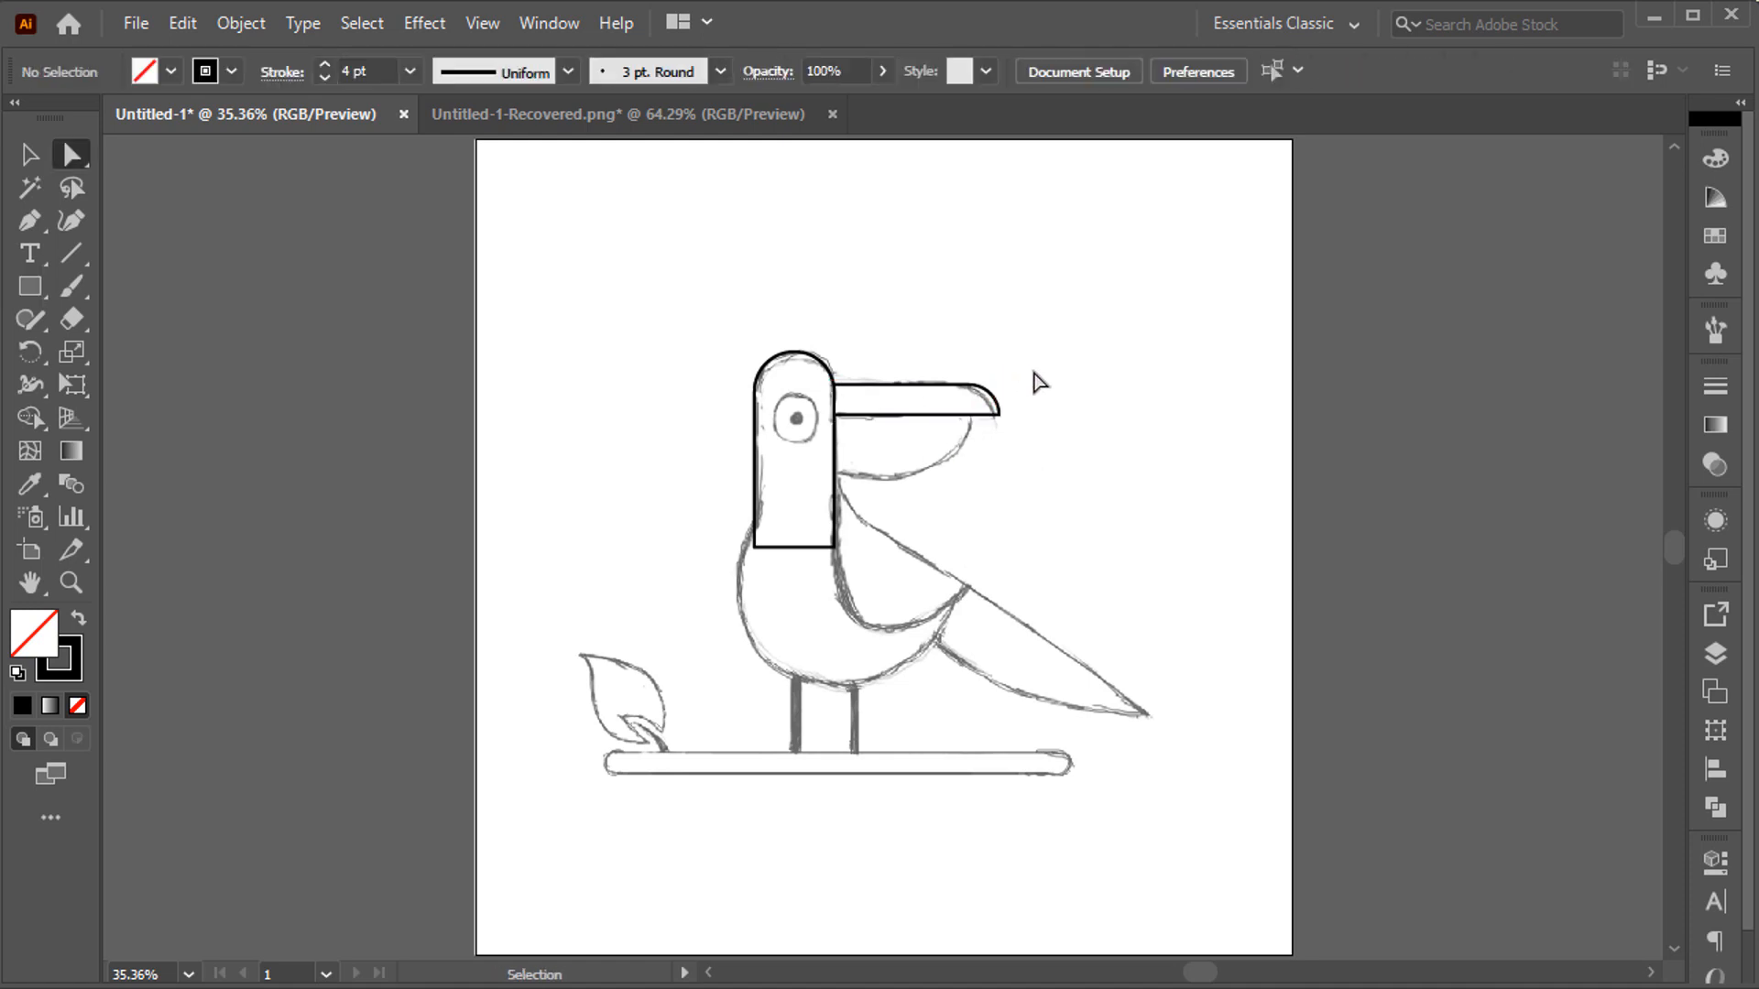
- Draw the lower beak as a shorter rectangle beneath the upper beak and round its lower outer corner along the sketch
{"action": "key", "text": "m"}
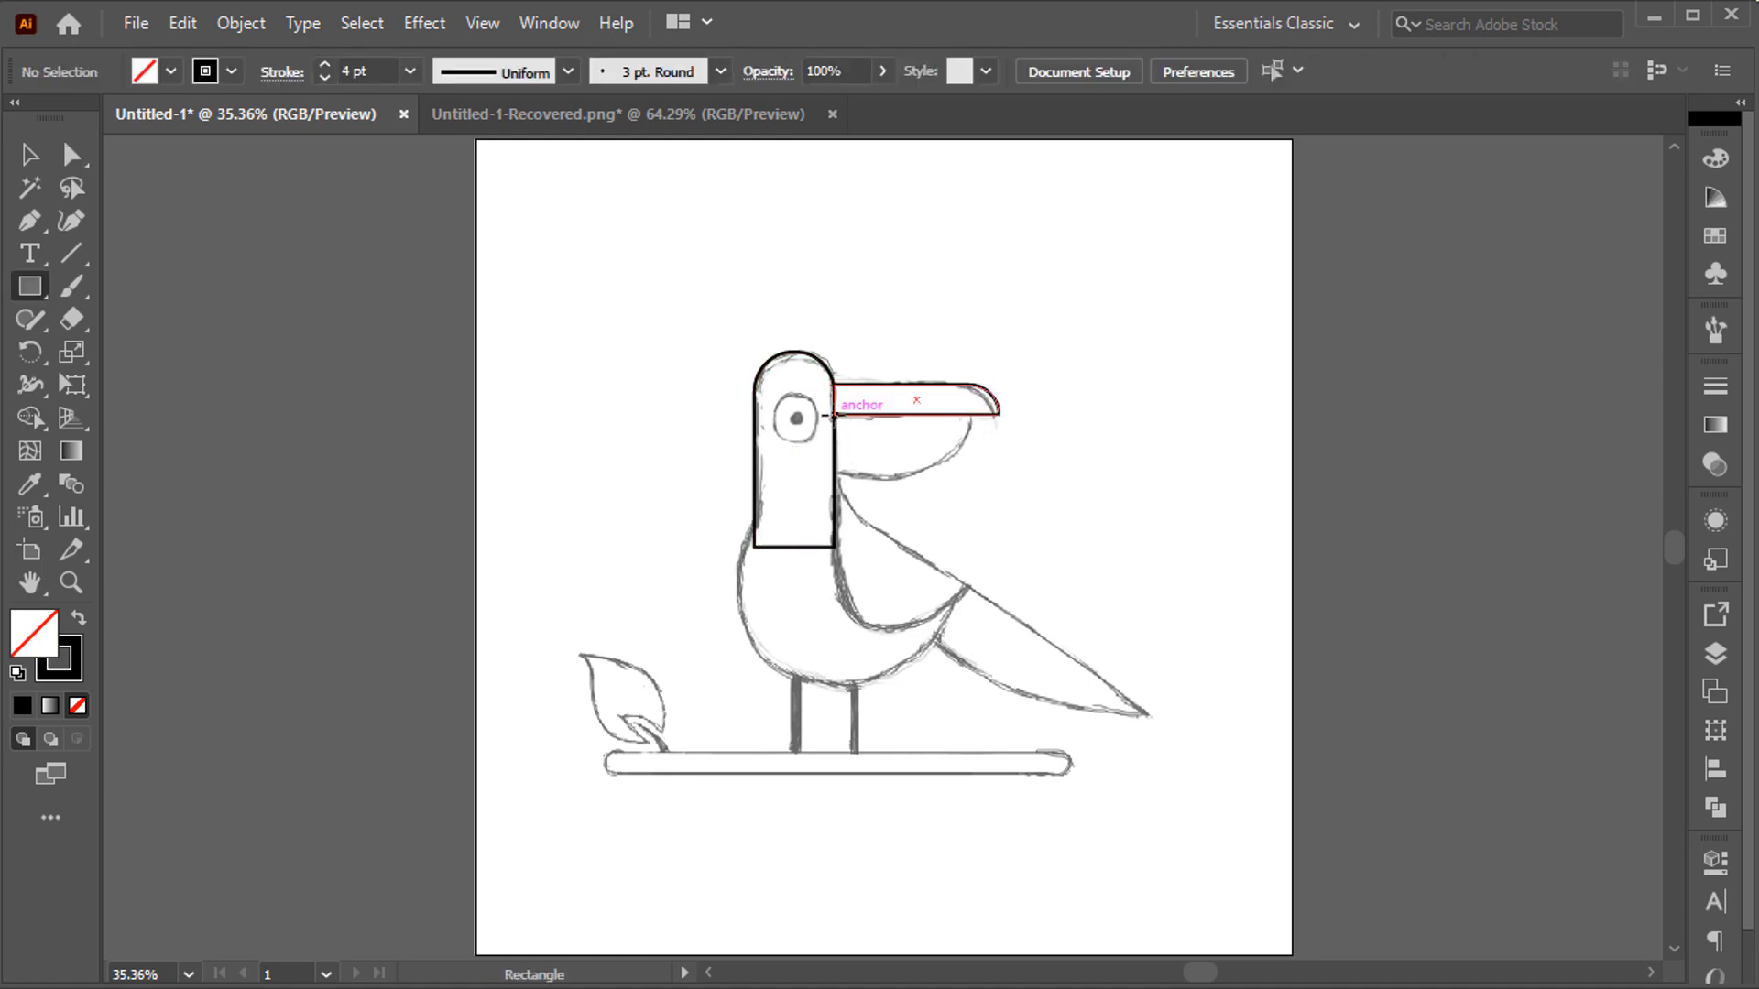
{"action": "left_click_drag", "start_coordinate": [833, 417], "coordinate": [905, 458]}
{"action": "key", "text": "a"}
{"action": "left_click", "coordinate": [972, 473]}
{"action": "left_click", "coordinate": [926, 346]}
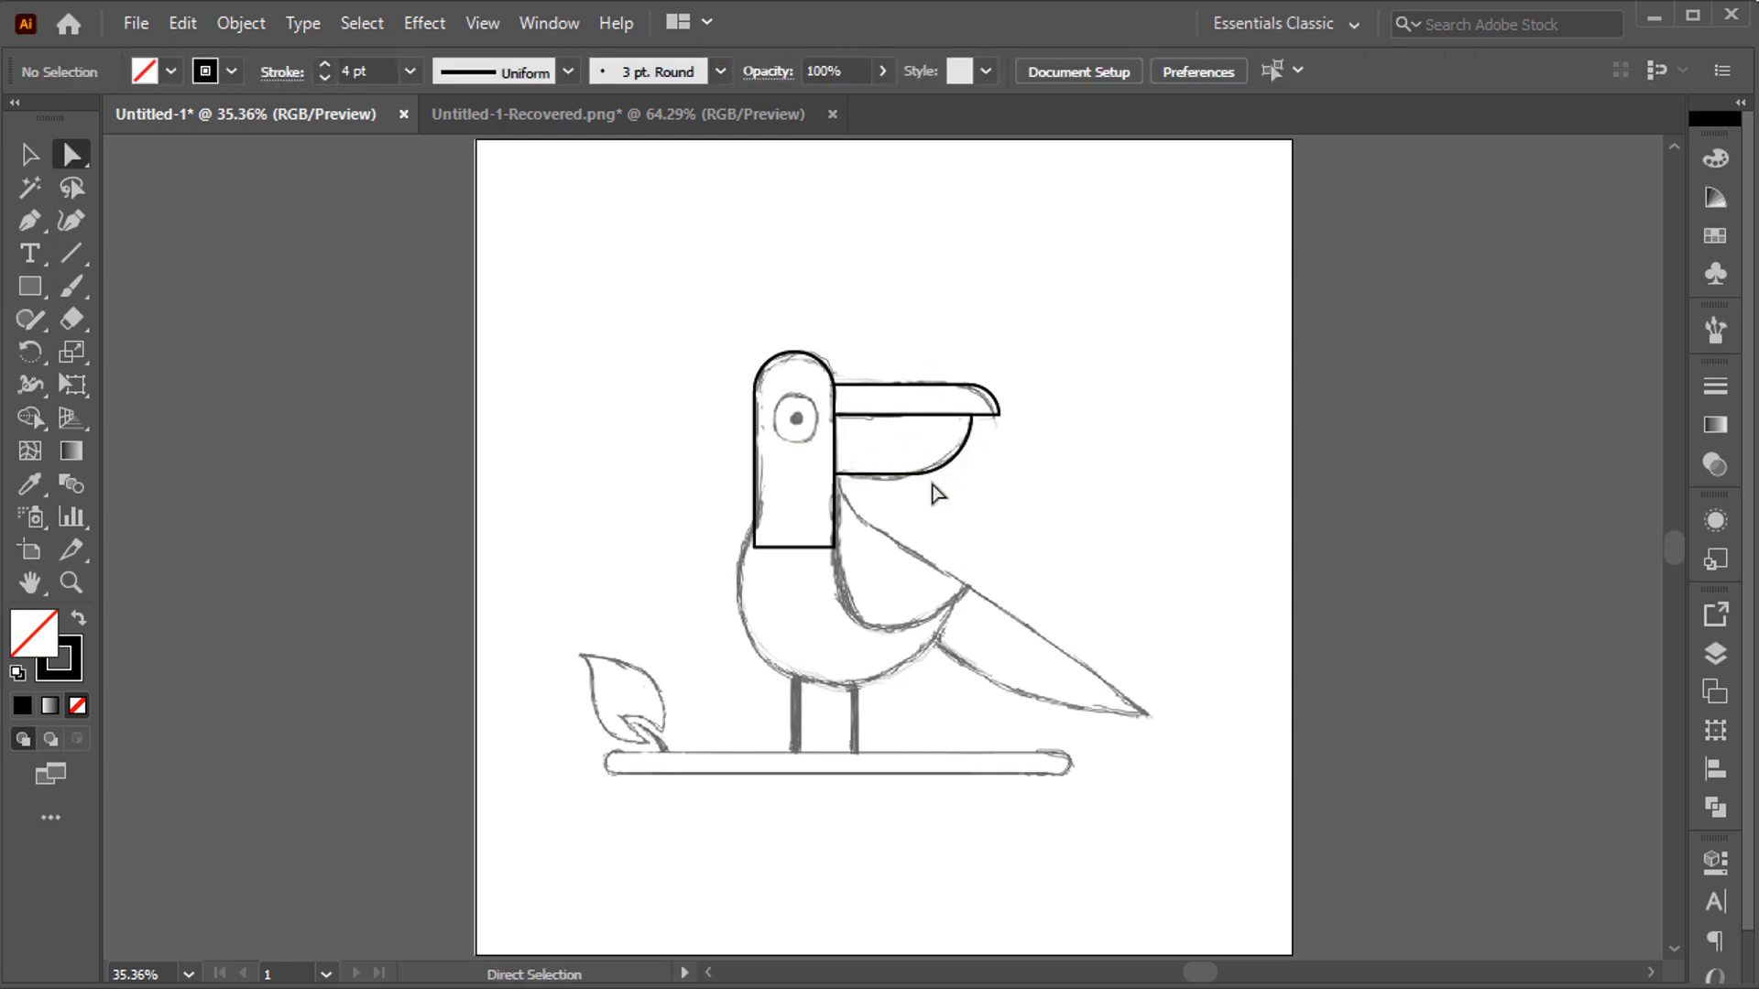
- Draw a large circle over the sketched body and a smaller circle over the wing, touching the neck's back edge
{"action": "left_click_drag", "start_coordinate": [36, 291], "coordinate": [95, 349]}
{"action": "mouse_move", "coordinate": [835, 598]}
{"action": "left_mouse_down"}
{"action": "mouse_move", "coordinate": [1000, 661]}
{"action": "mouse_move", "coordinate": [944, 604]}
{"action": "mouse_move", "coordinate": [954, 585]}
{"action": "left_mouse_up"}
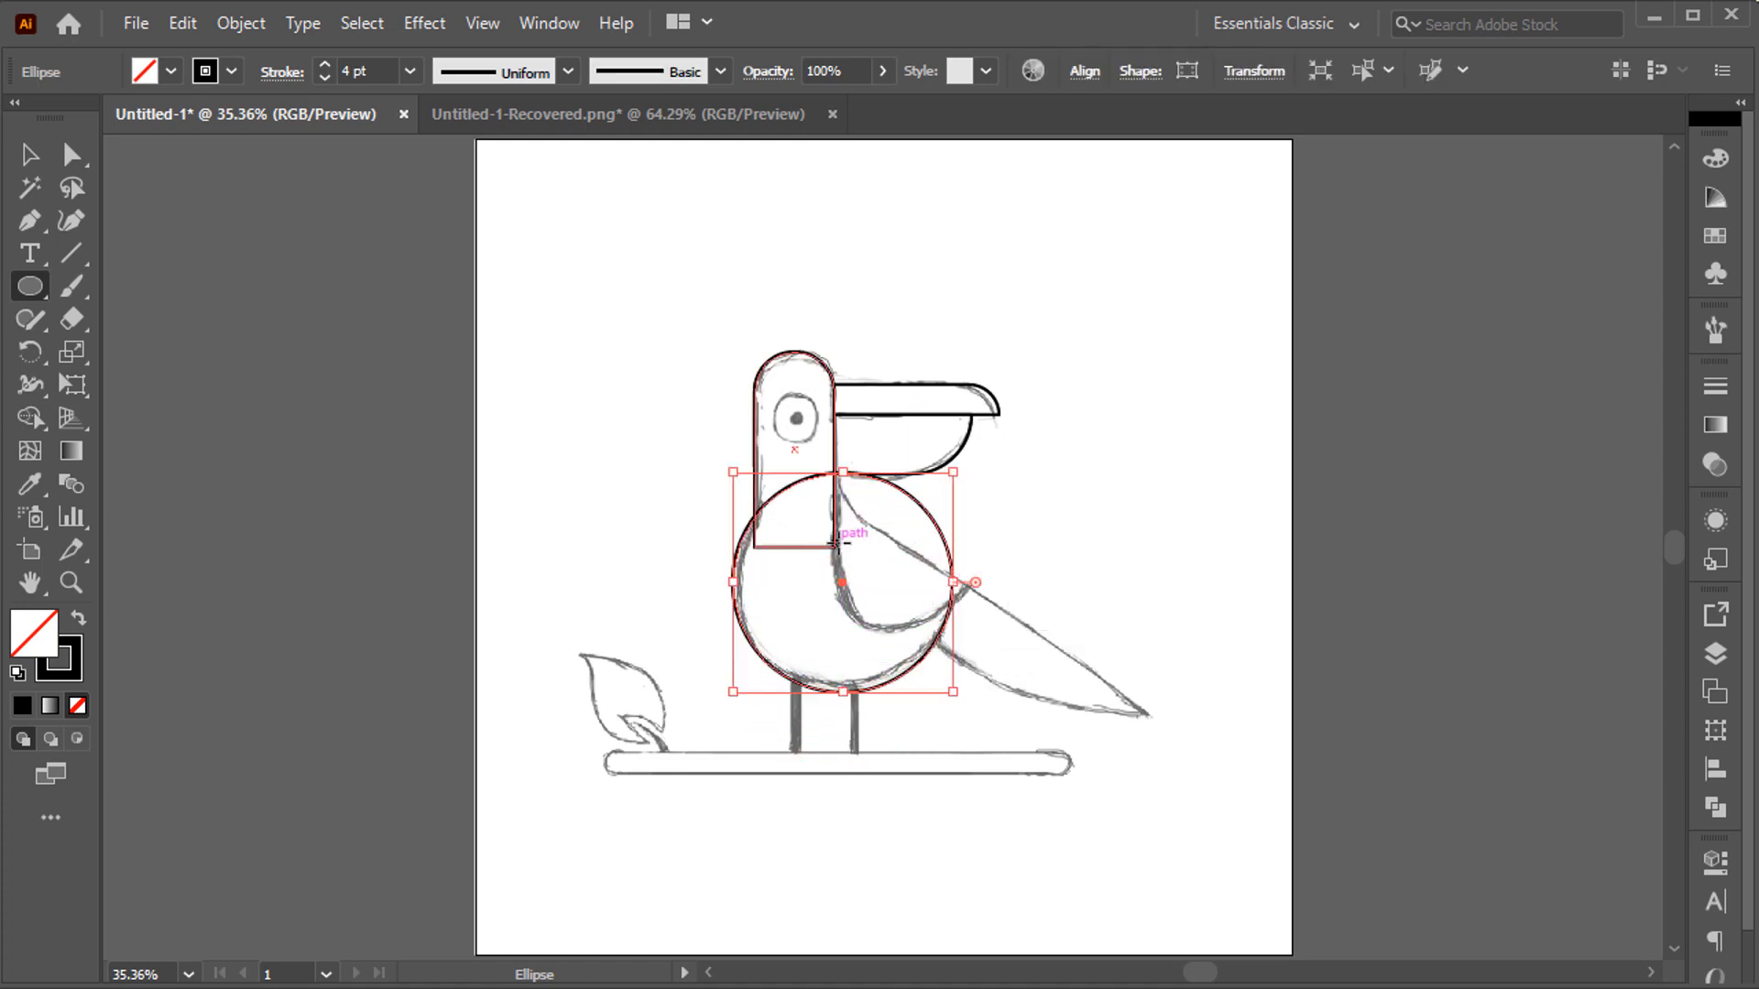
{"action": "left_click_drag", "start_coordinate": [834, 525], "coordinate": [973, 561]}
{"action": "key", "text": "v"}
{"action": "left_click", "coordinate": [1029, 518]}
- Extend the head rectangle downward so its lower corner meets the wing circle's leftmost anchor
{"action": "left_click", "coordinate": [794, 548]}
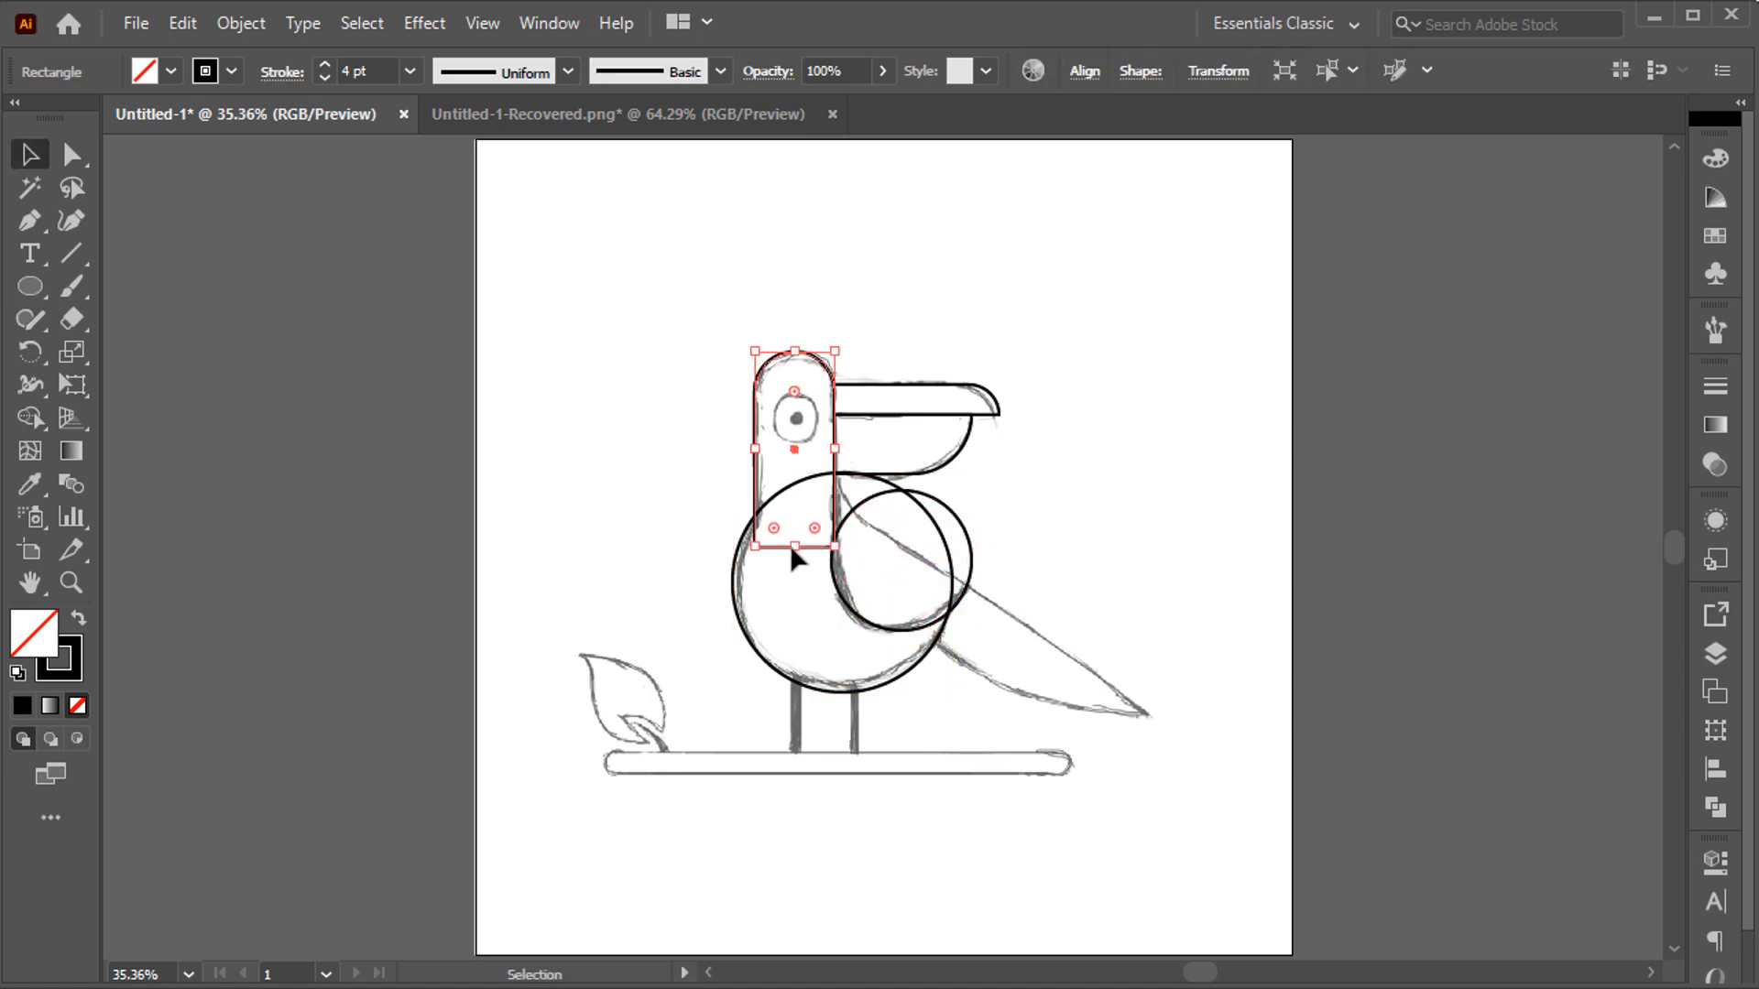
{"action": "left_click_drag", "start_coordinate": [794, 548], "coordinate": [894, 547]}
{"action": "scroll", "coordinate": [836, 534], "scroll_direction": "up", "scroll_amount": 7}
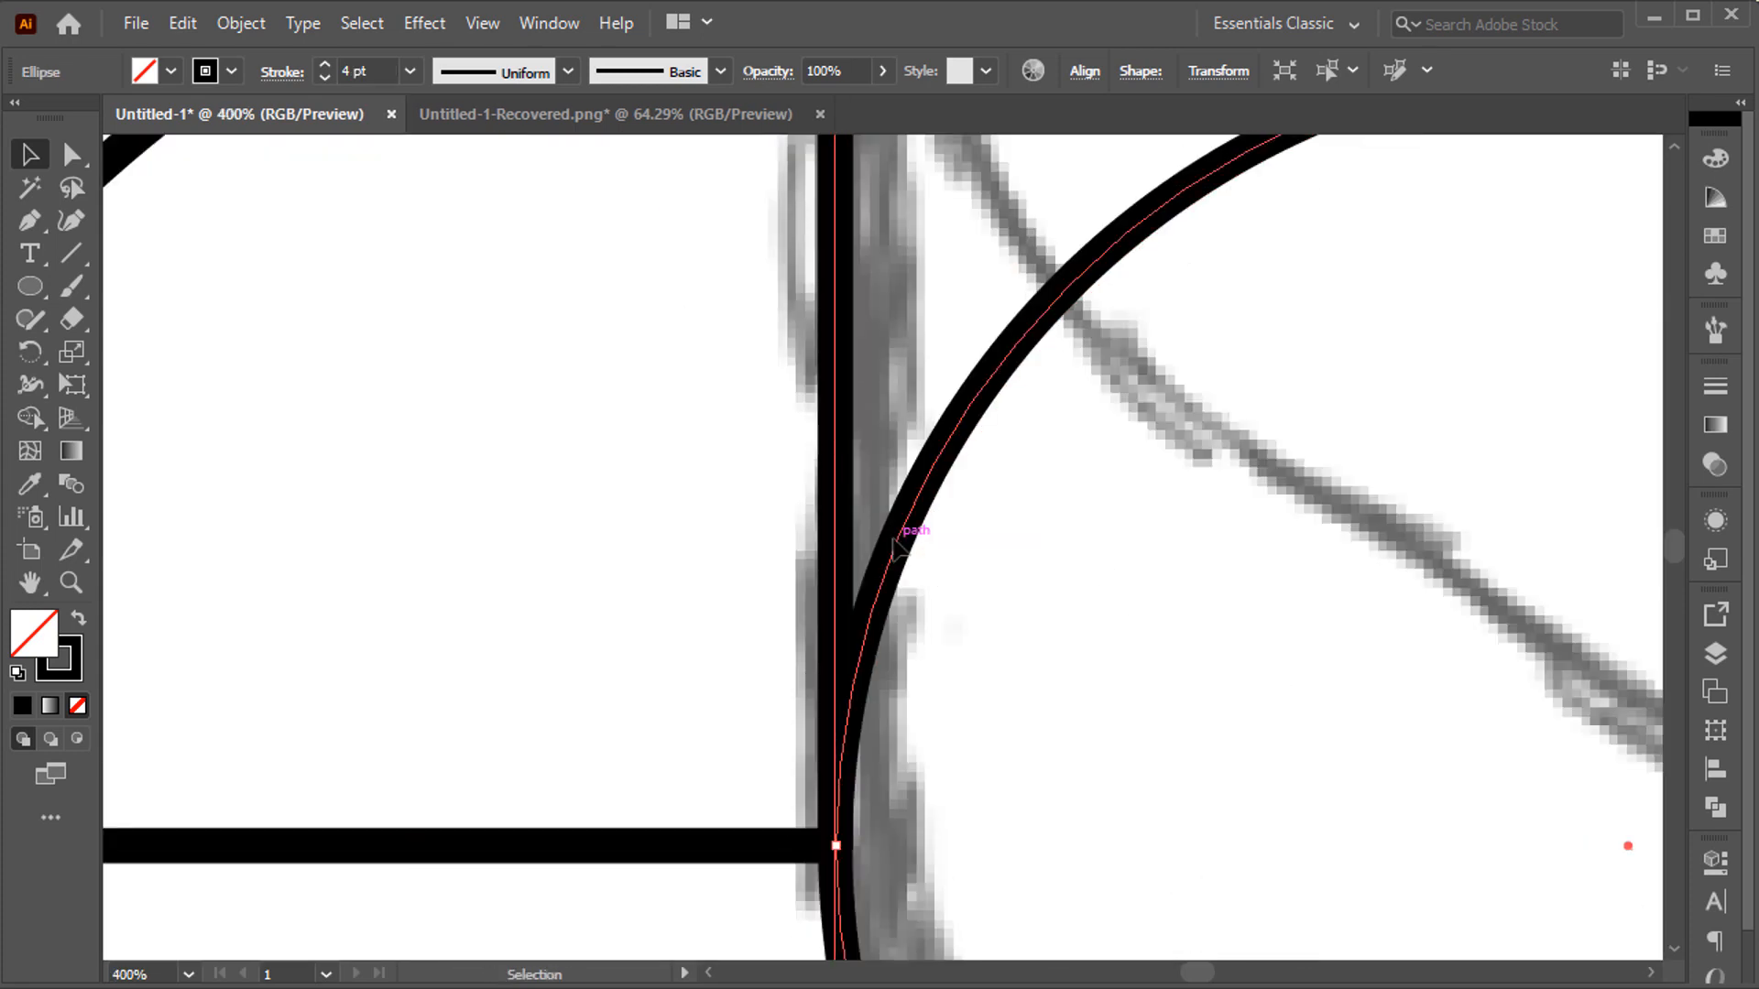
{"action": "key", "text": "ctrl+0"}
{"action": "left_click", "coordinate": [1043, 442]}
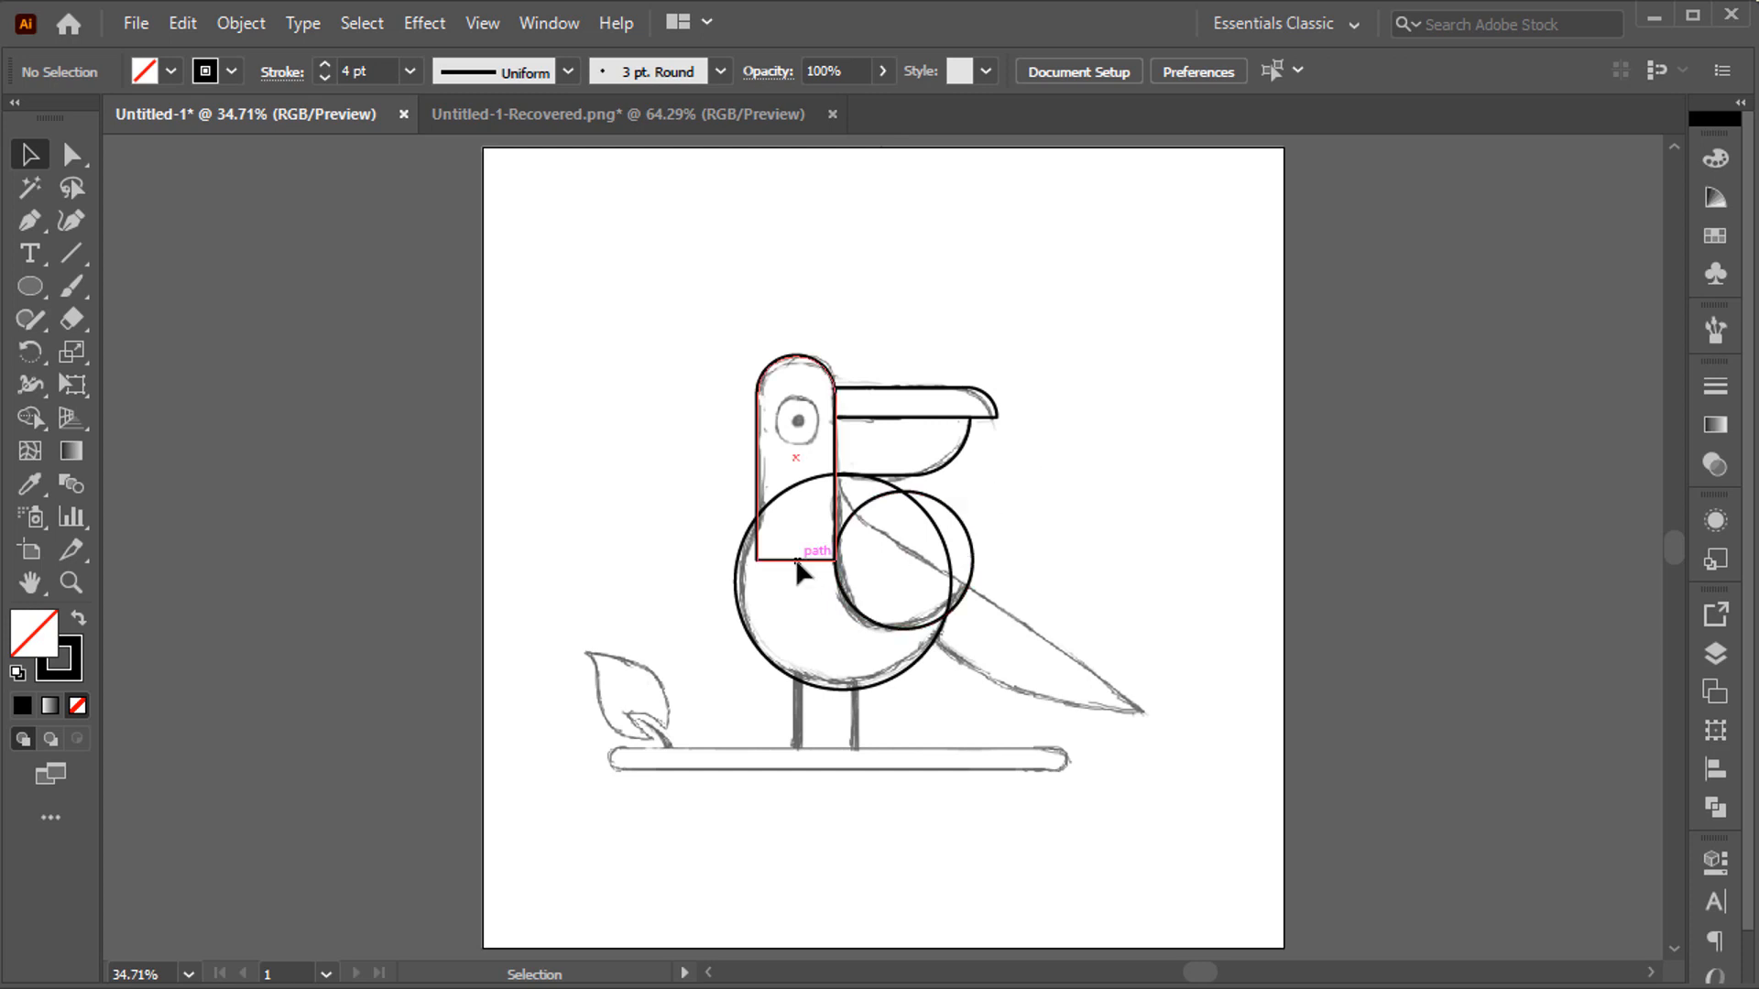
- With Shape Builder, remove the wing circle's part outside the body and merge the head with the body circle
{"action": "left_click", "coordinate": [844, 546]}
{"action": "left_click", "coordinate": [758, 608], "text": "shift"}
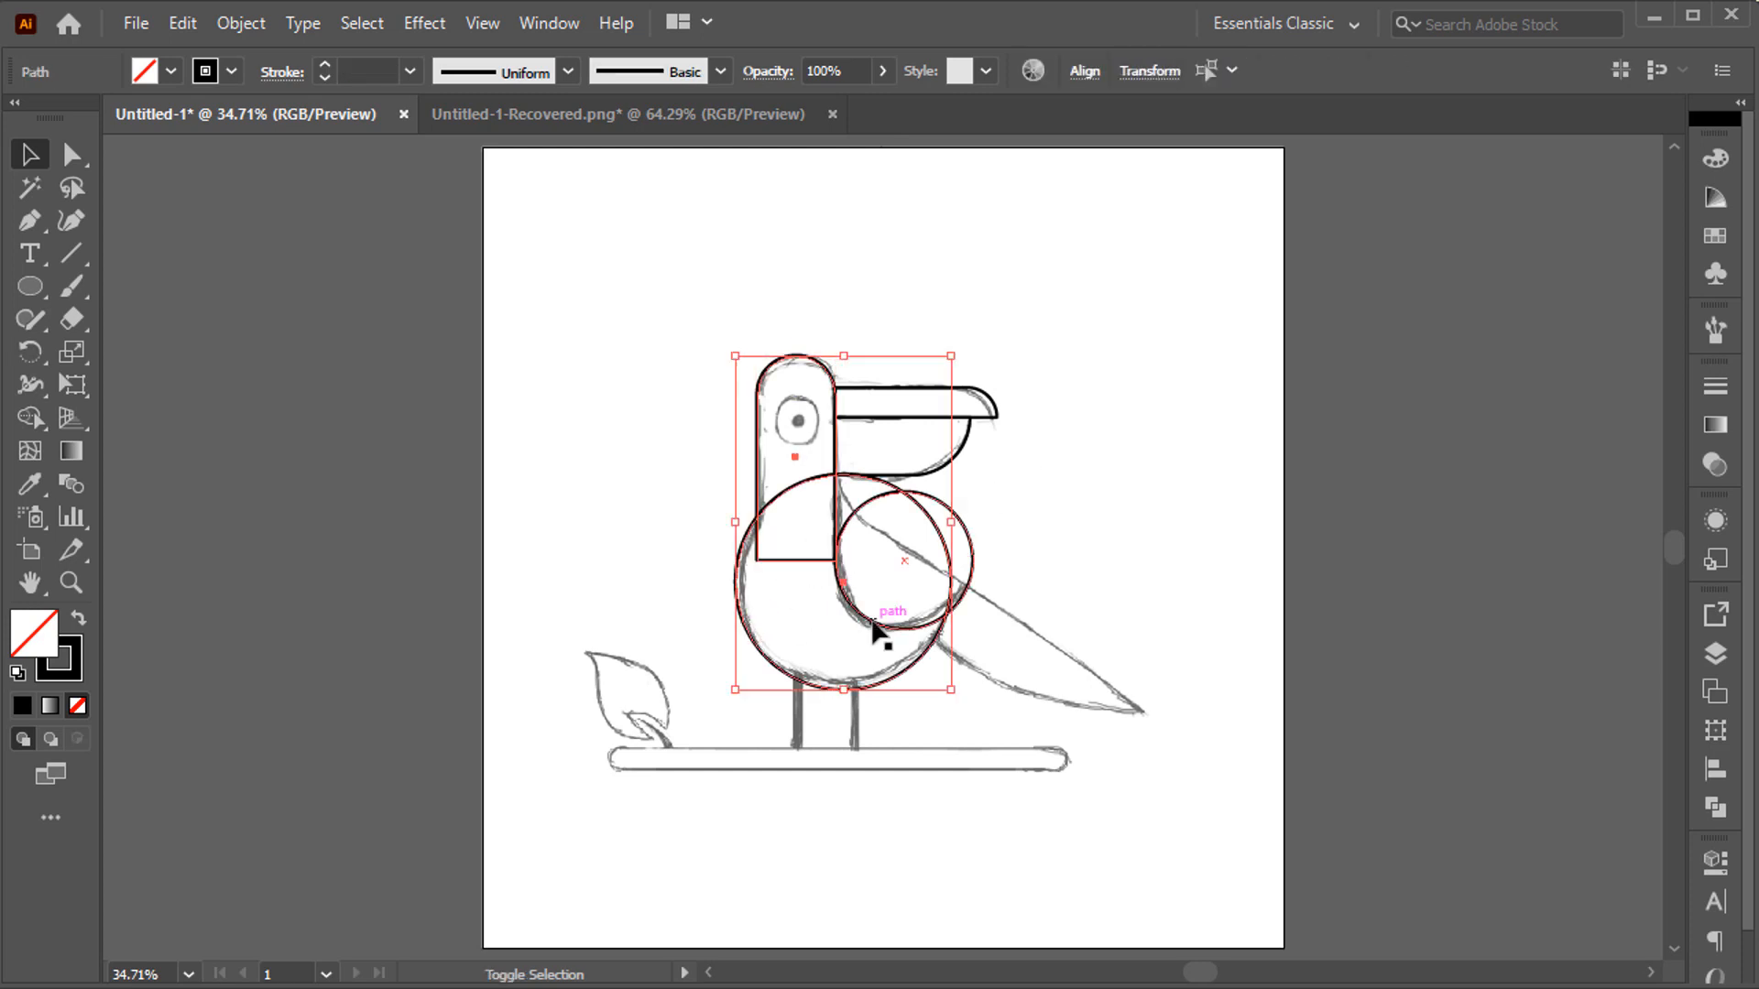
{"action": "key", "text": "shift+m"}
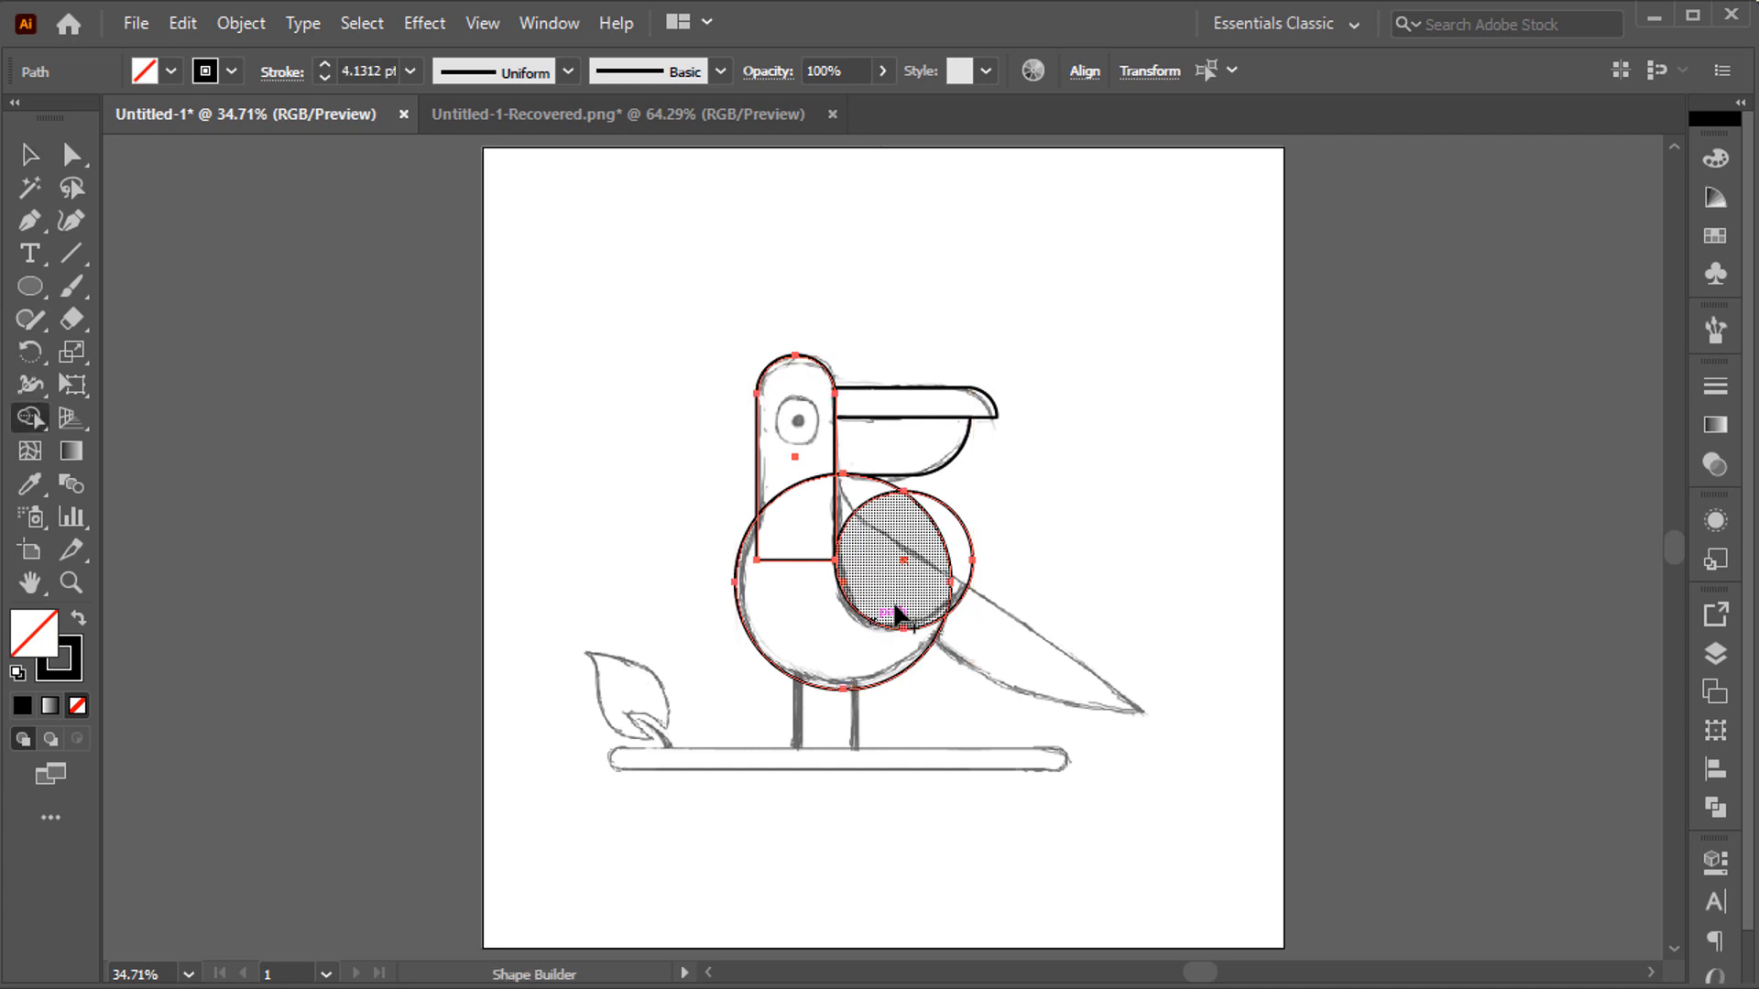
{"action": "left_click", "coordinate": [960, 559], "text": "alt"}
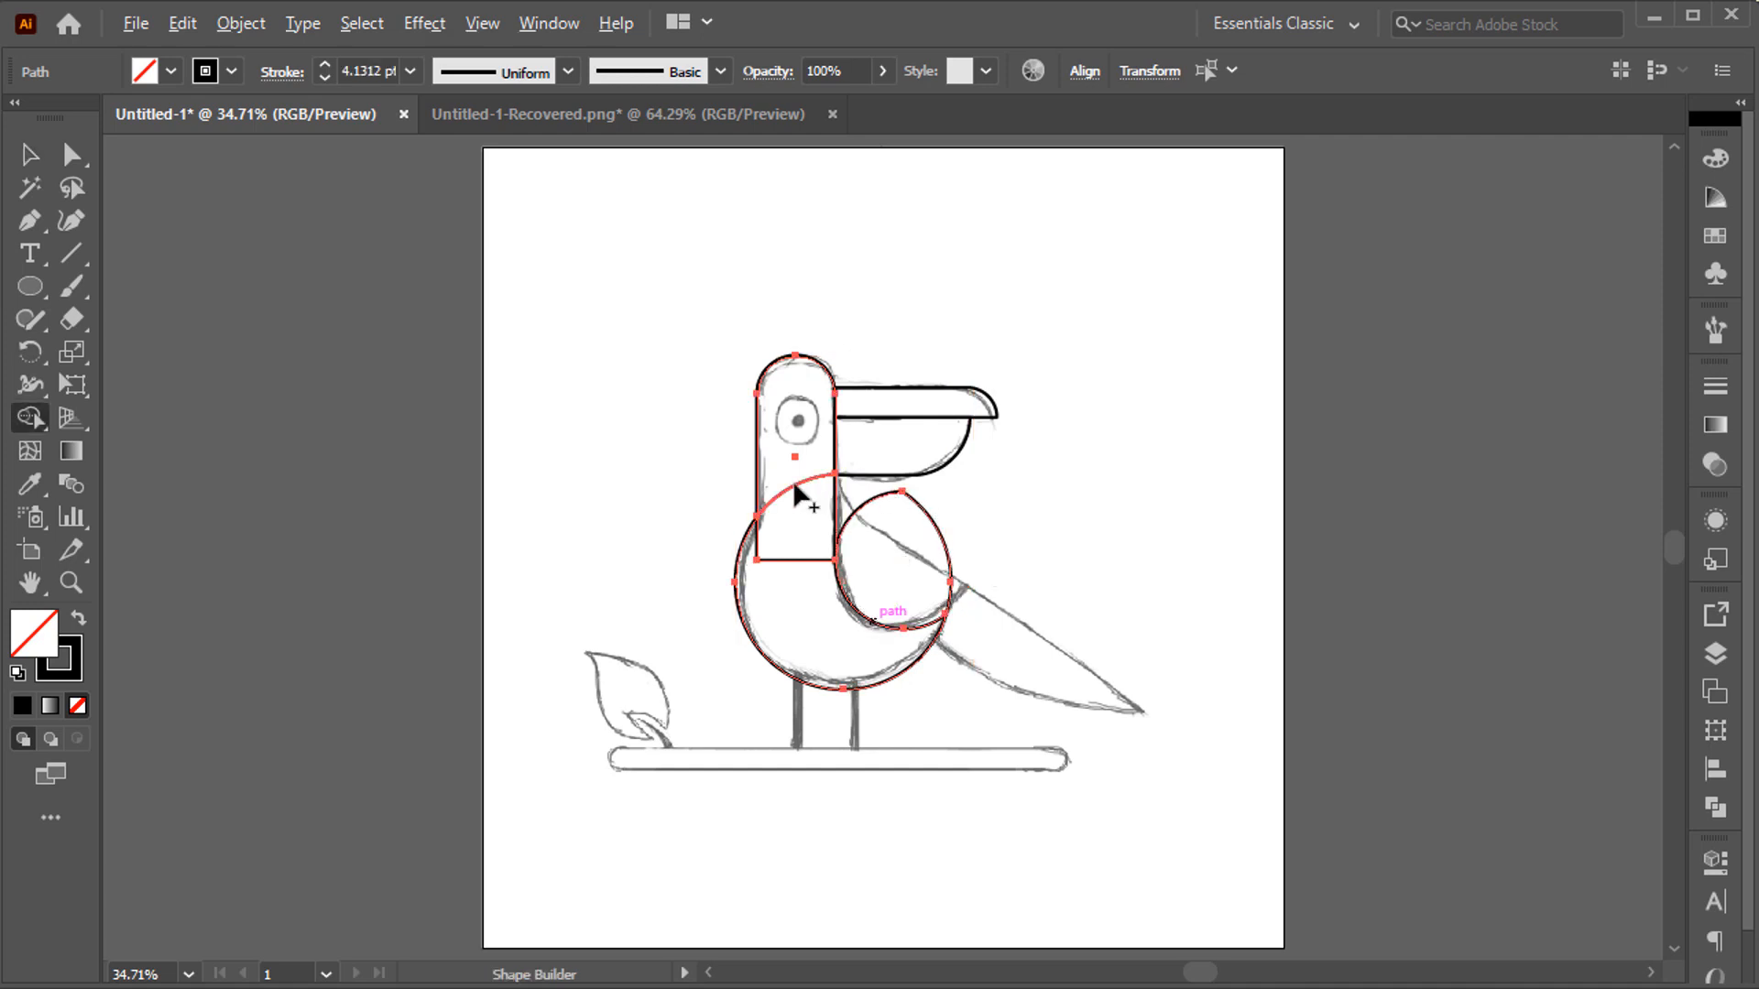
{"action": "left_click_drag", "start_coordinate": [793, 480], "coordinate": [789, 557]}
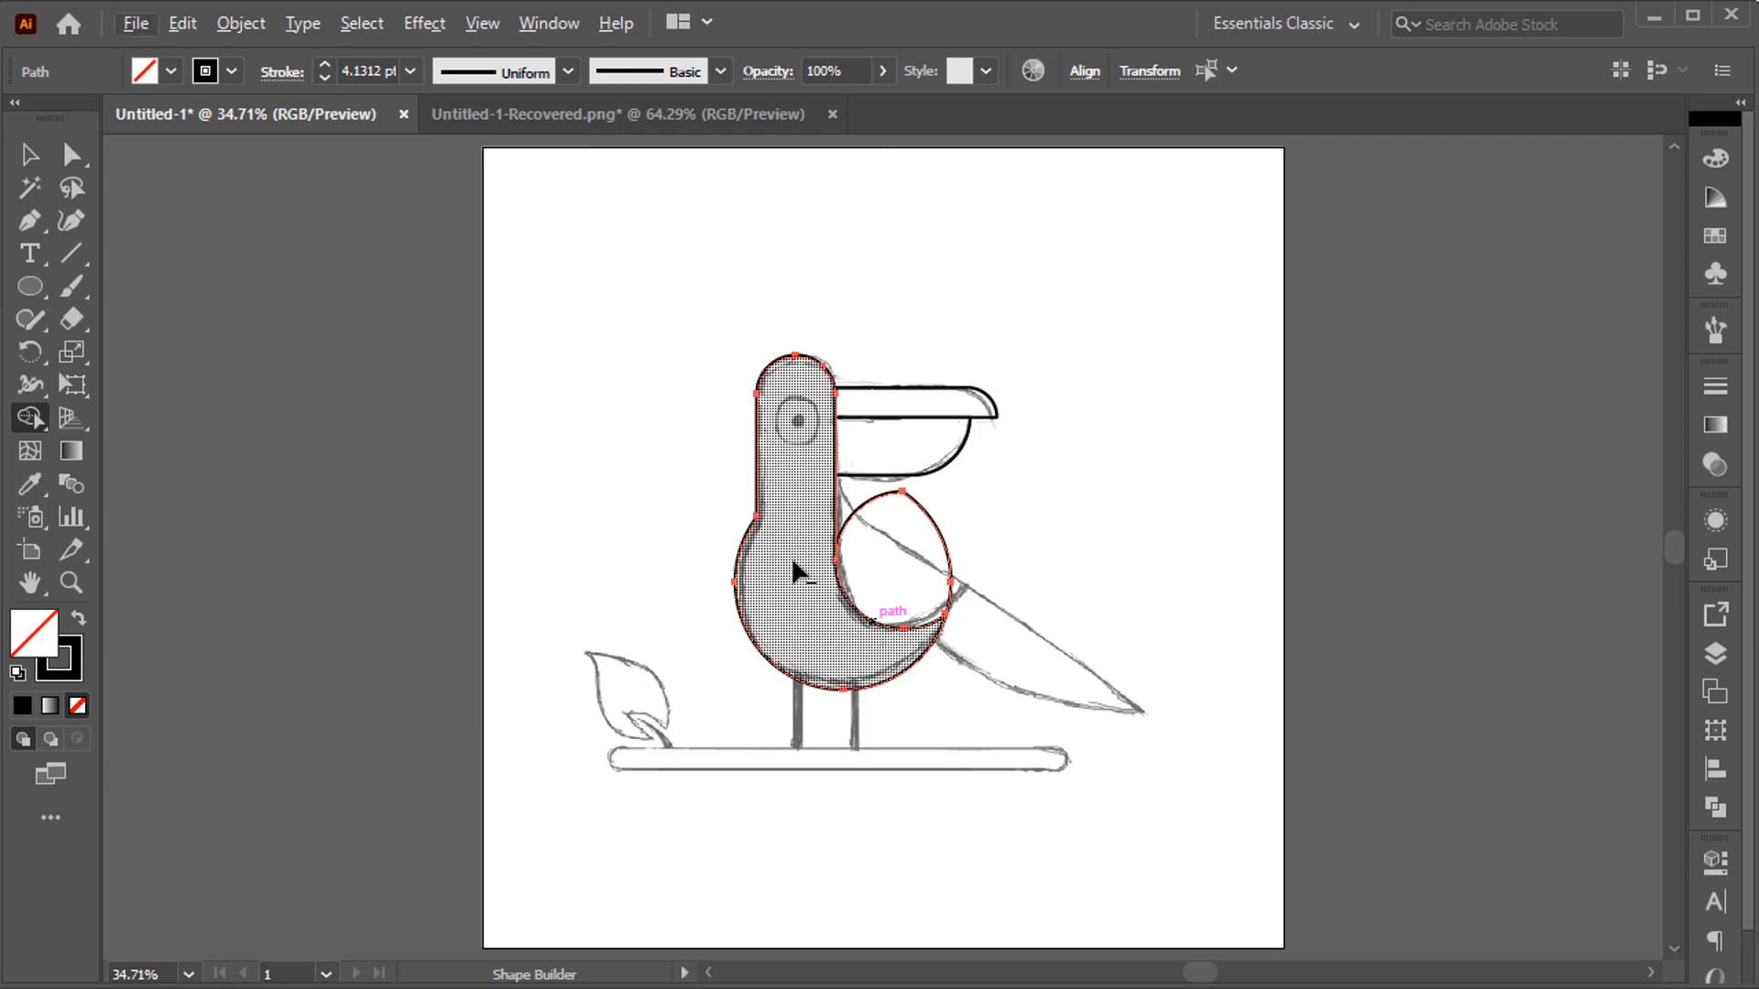
{"action": "left_click", "coordinate": [998, 528], "text": "ctrl"}
- Draw a closed wing-and-tail outline with the Pen tool from the neck to the tail tip, and round its corner near the shoulder
{"action": "key", "text": "p"}
{"action": "scroll", "coordinate": [826, 502], "scroll_direction": "up", "scroll_amount": 1}
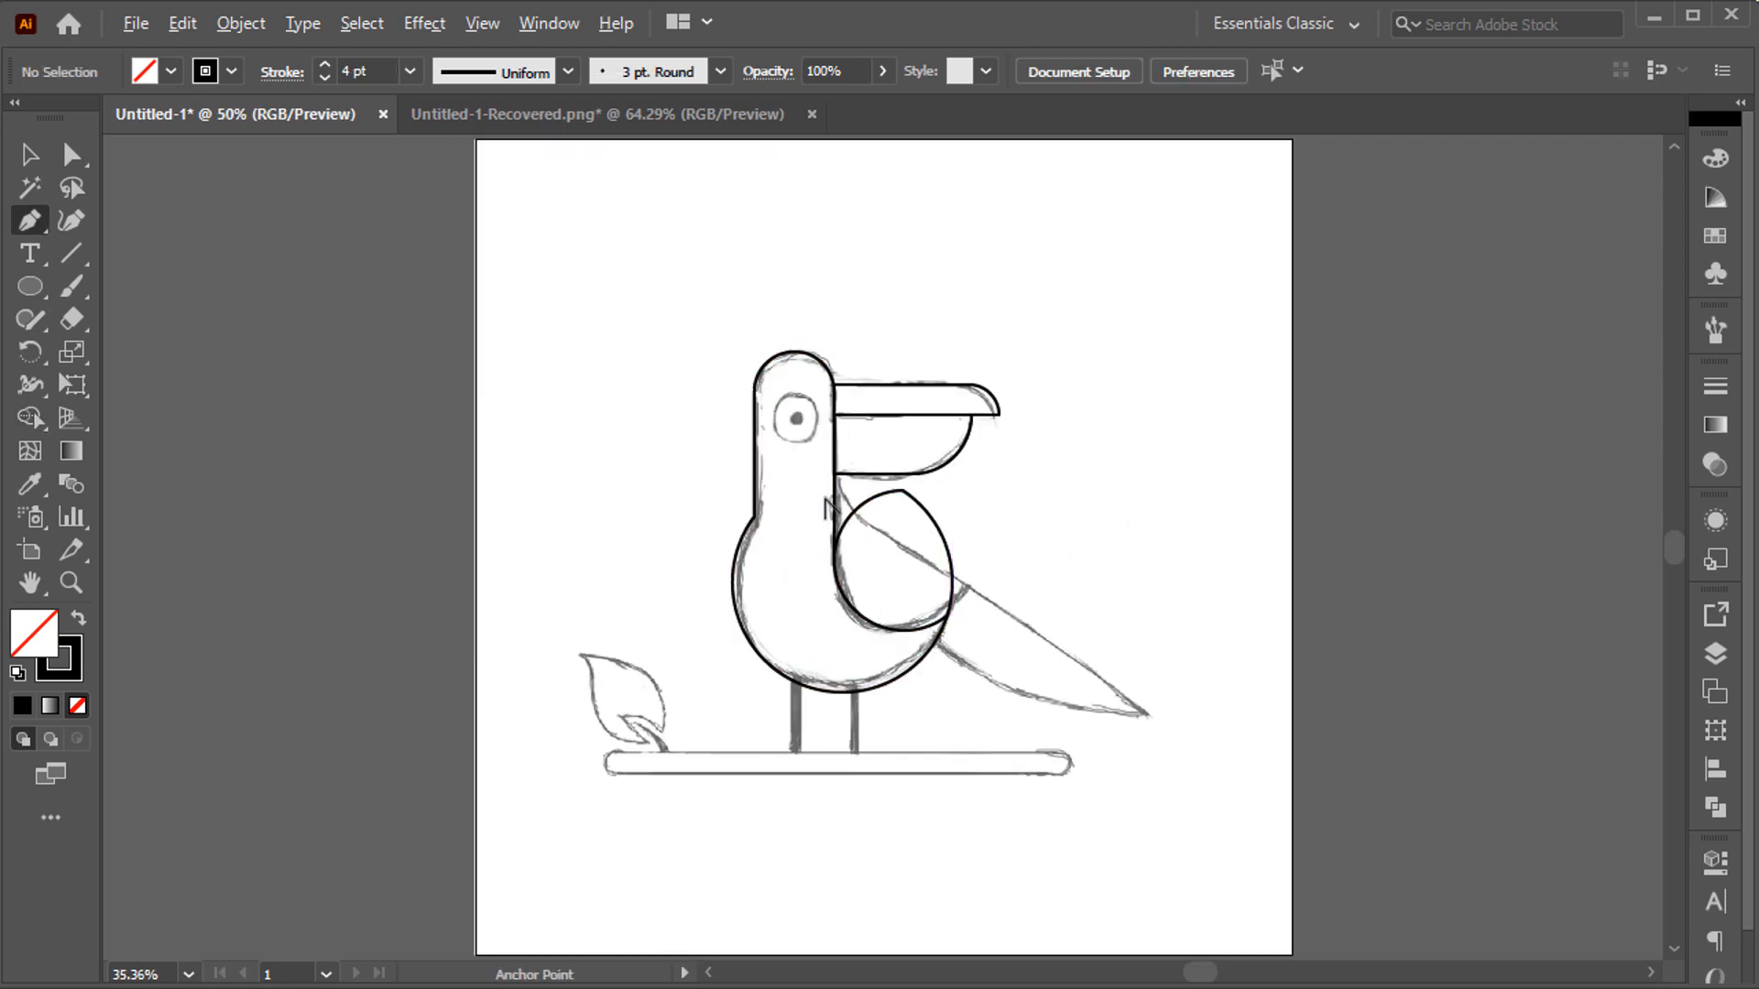
{"action": "scroll", "coordinate": [827, 508], "scroll_direction": "up", "scroll_amount": 5}
{"action": "left_click", "coordinate": [833, 474]}
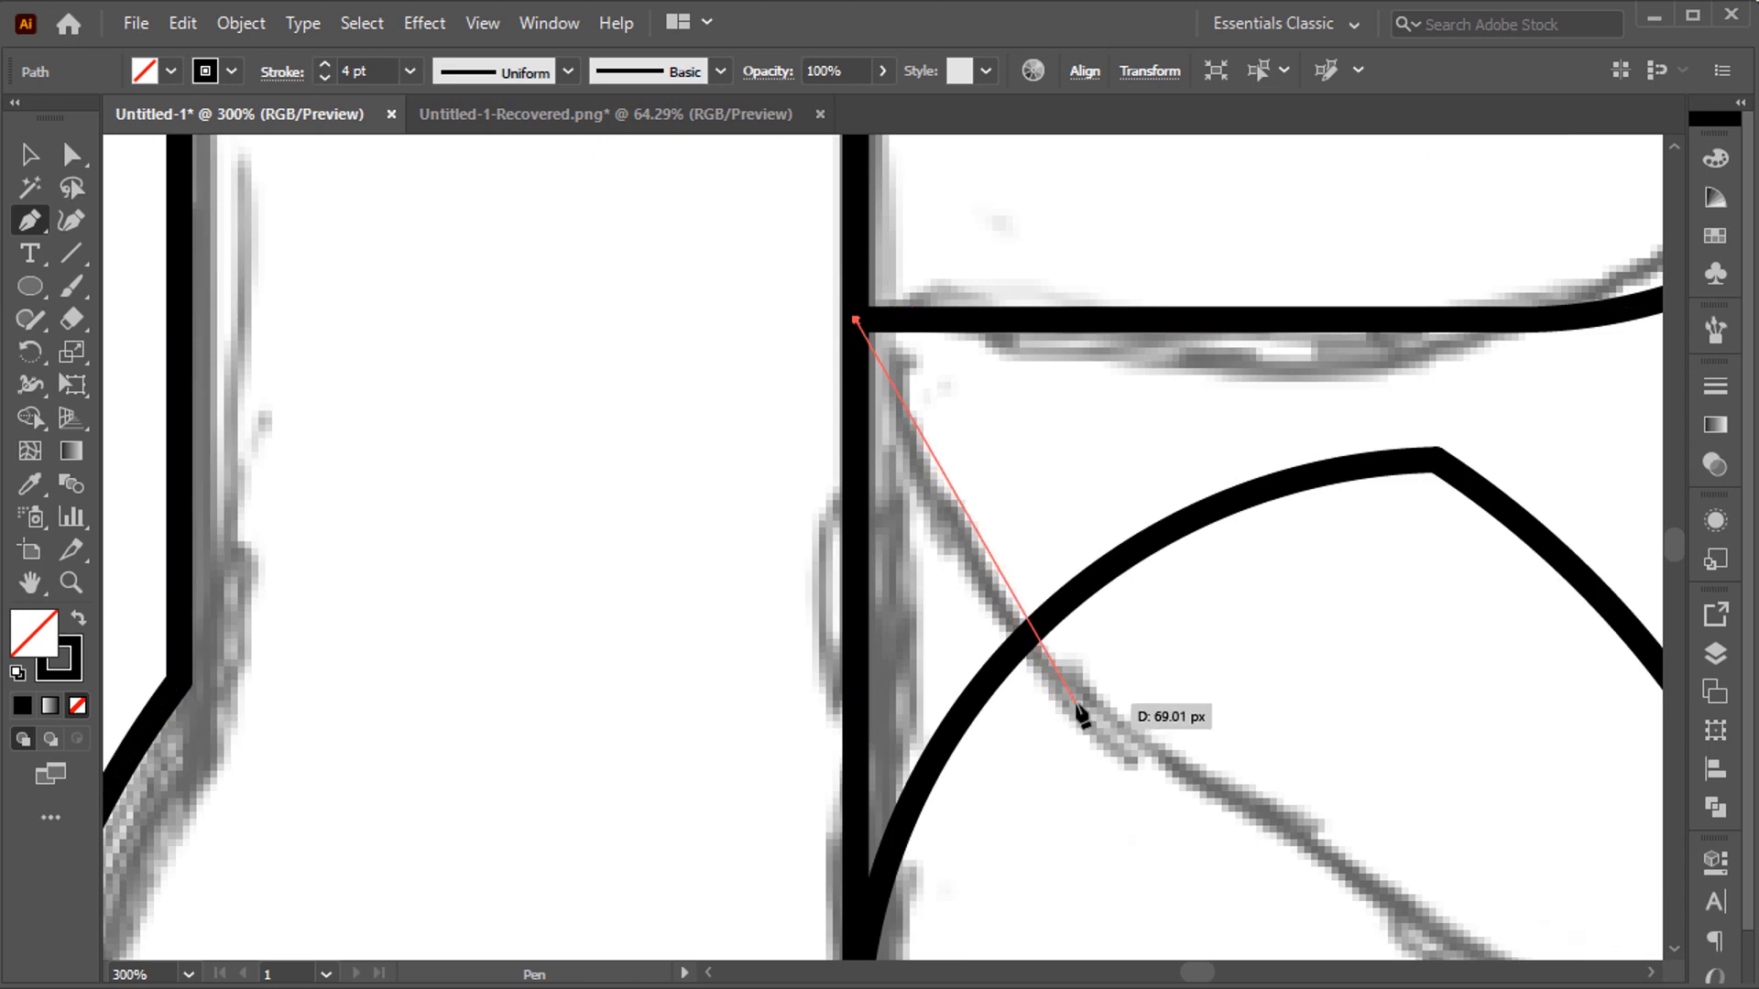
{"action": "left_click", "coordinate": [1078, 710]}
{"action": "scroll", "coordinate": [1076, 707], "scroll_direction": "down", "scroll_amount": 6}
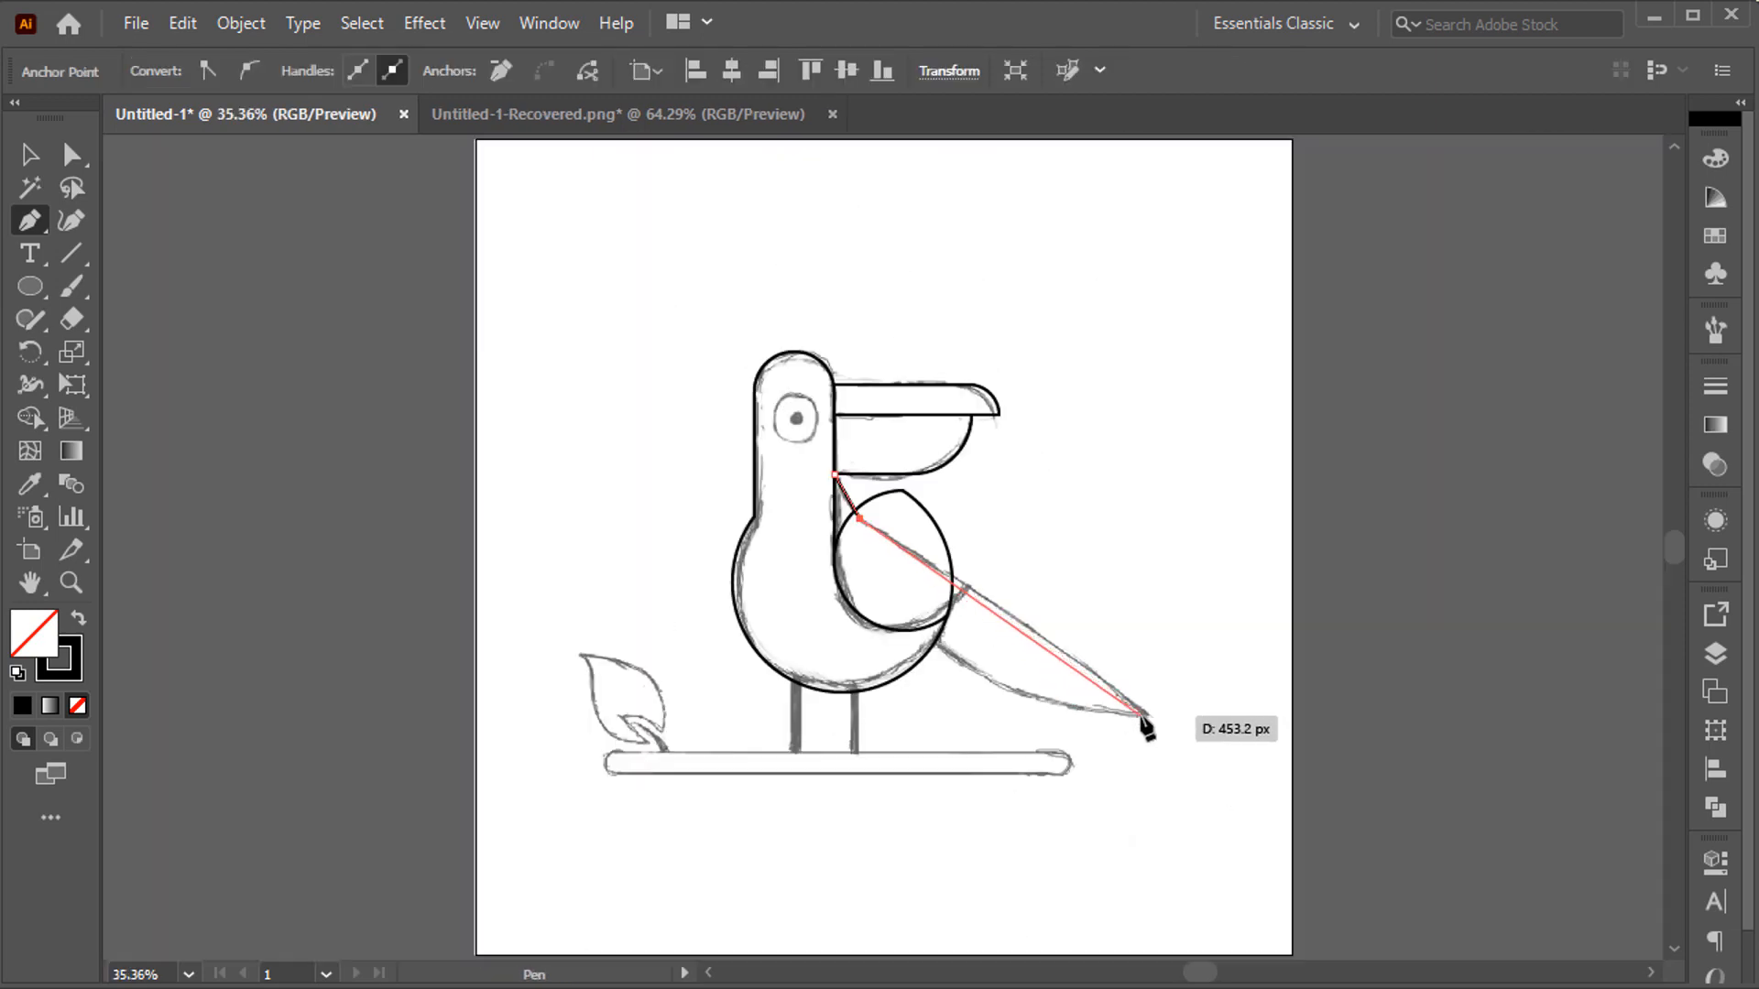
{"action": "left_click", "coordinate": [1141, 712]}
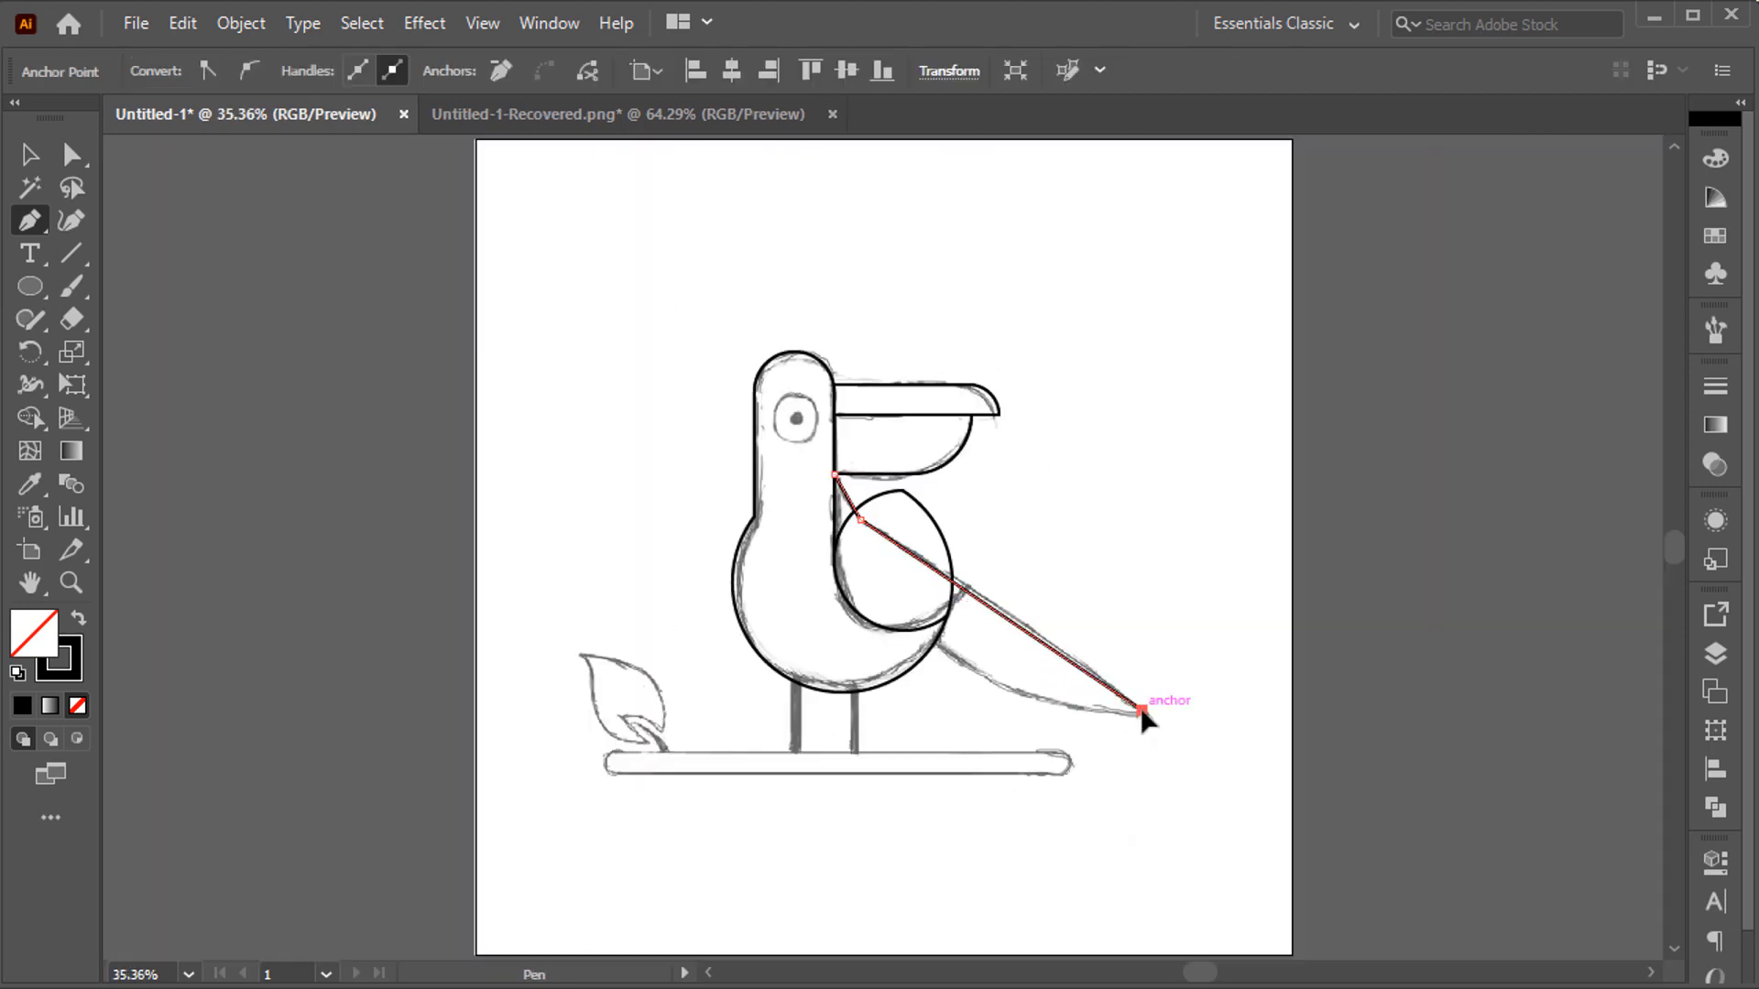
{"action": "left_click", "coordinate": [1044, 710]}
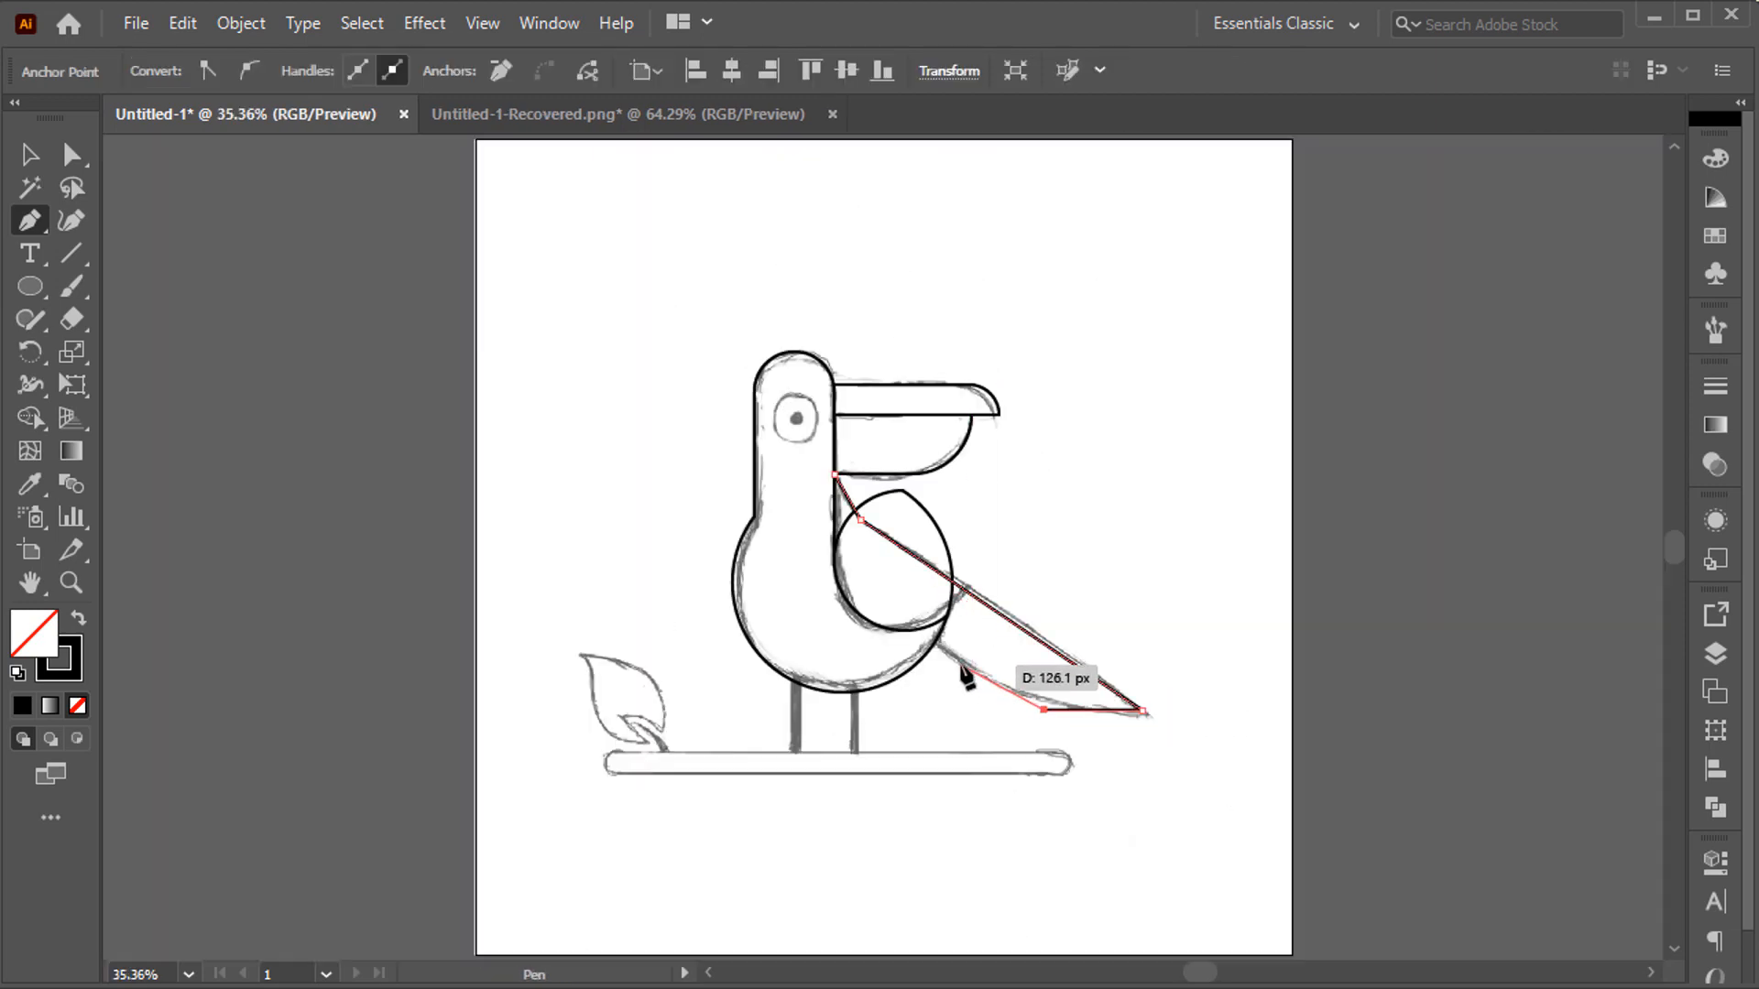
{"action": "left_click", "coordinate": [799, 572]}
{"action": "left_click", "coordinate": [834, 475]}
{"action": "key", "text": "a"}
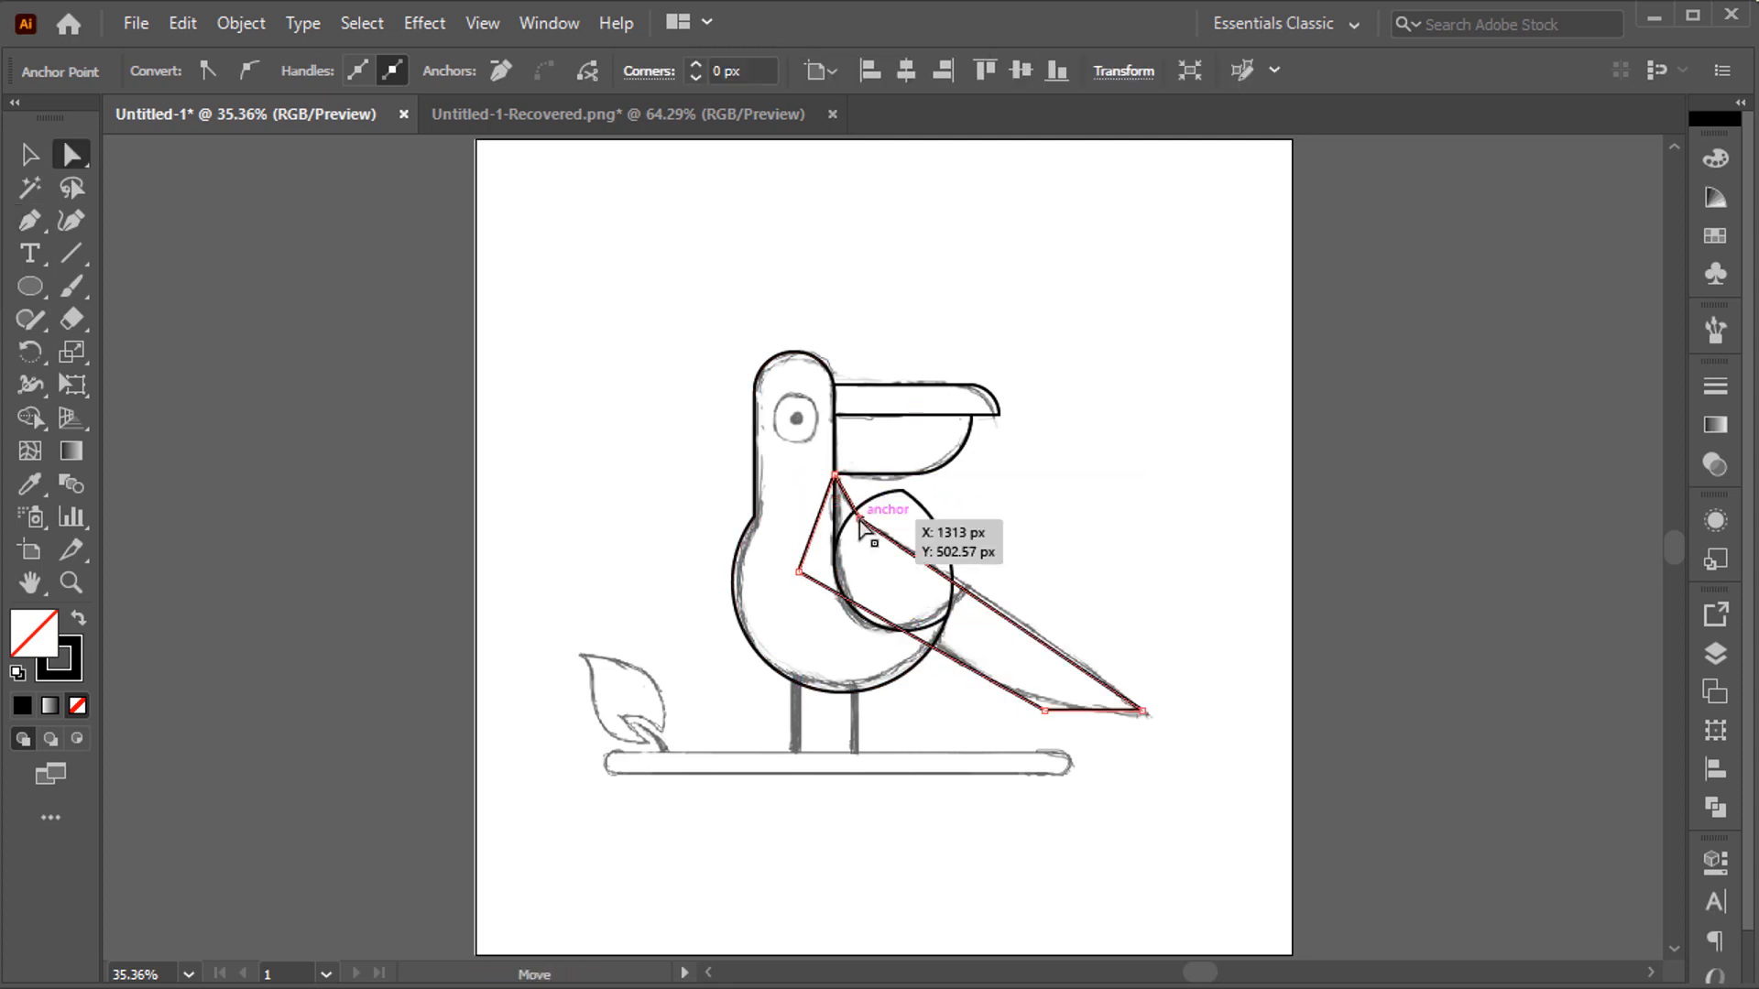
{"action": "left_click_drag", "start_coordinate": [881, 504], "coordinate": [954, 451]}
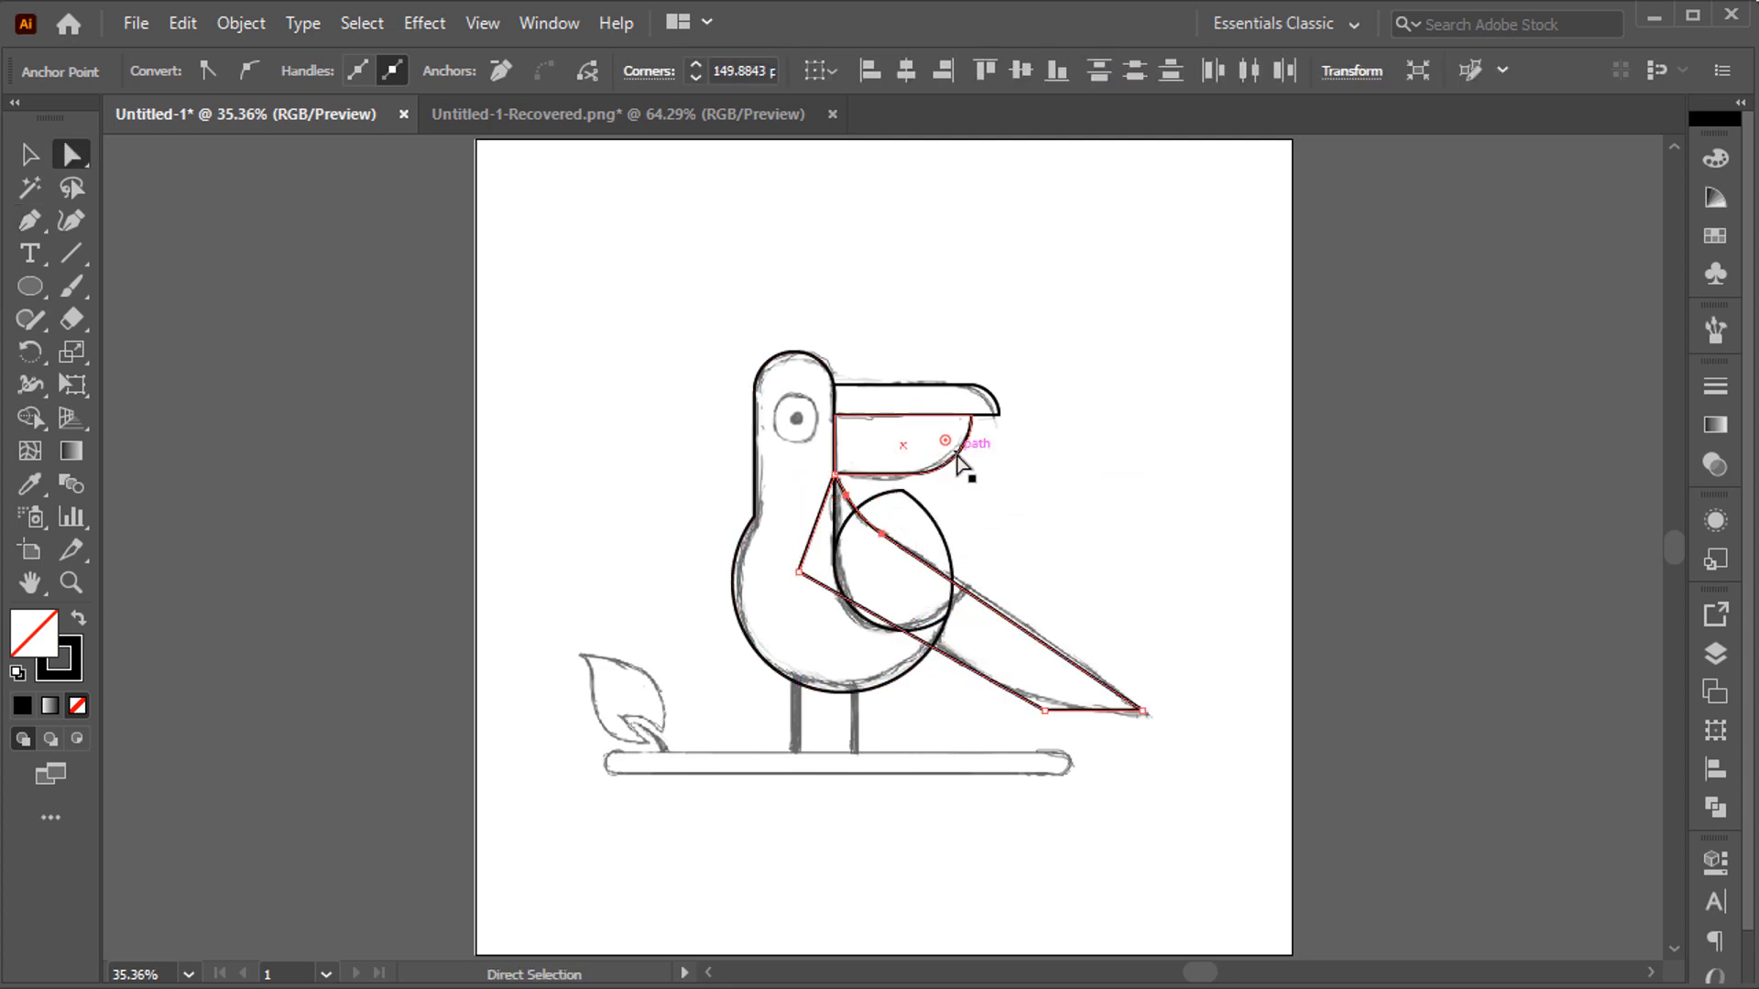
- With Shape Builder, remove the overlapping tail and circle pieces, leaving the body, wing and tail outlines of the sketch
{"action": "key", "text": "ctrl+a"}
{"action": "key", "text": "shift+m"}
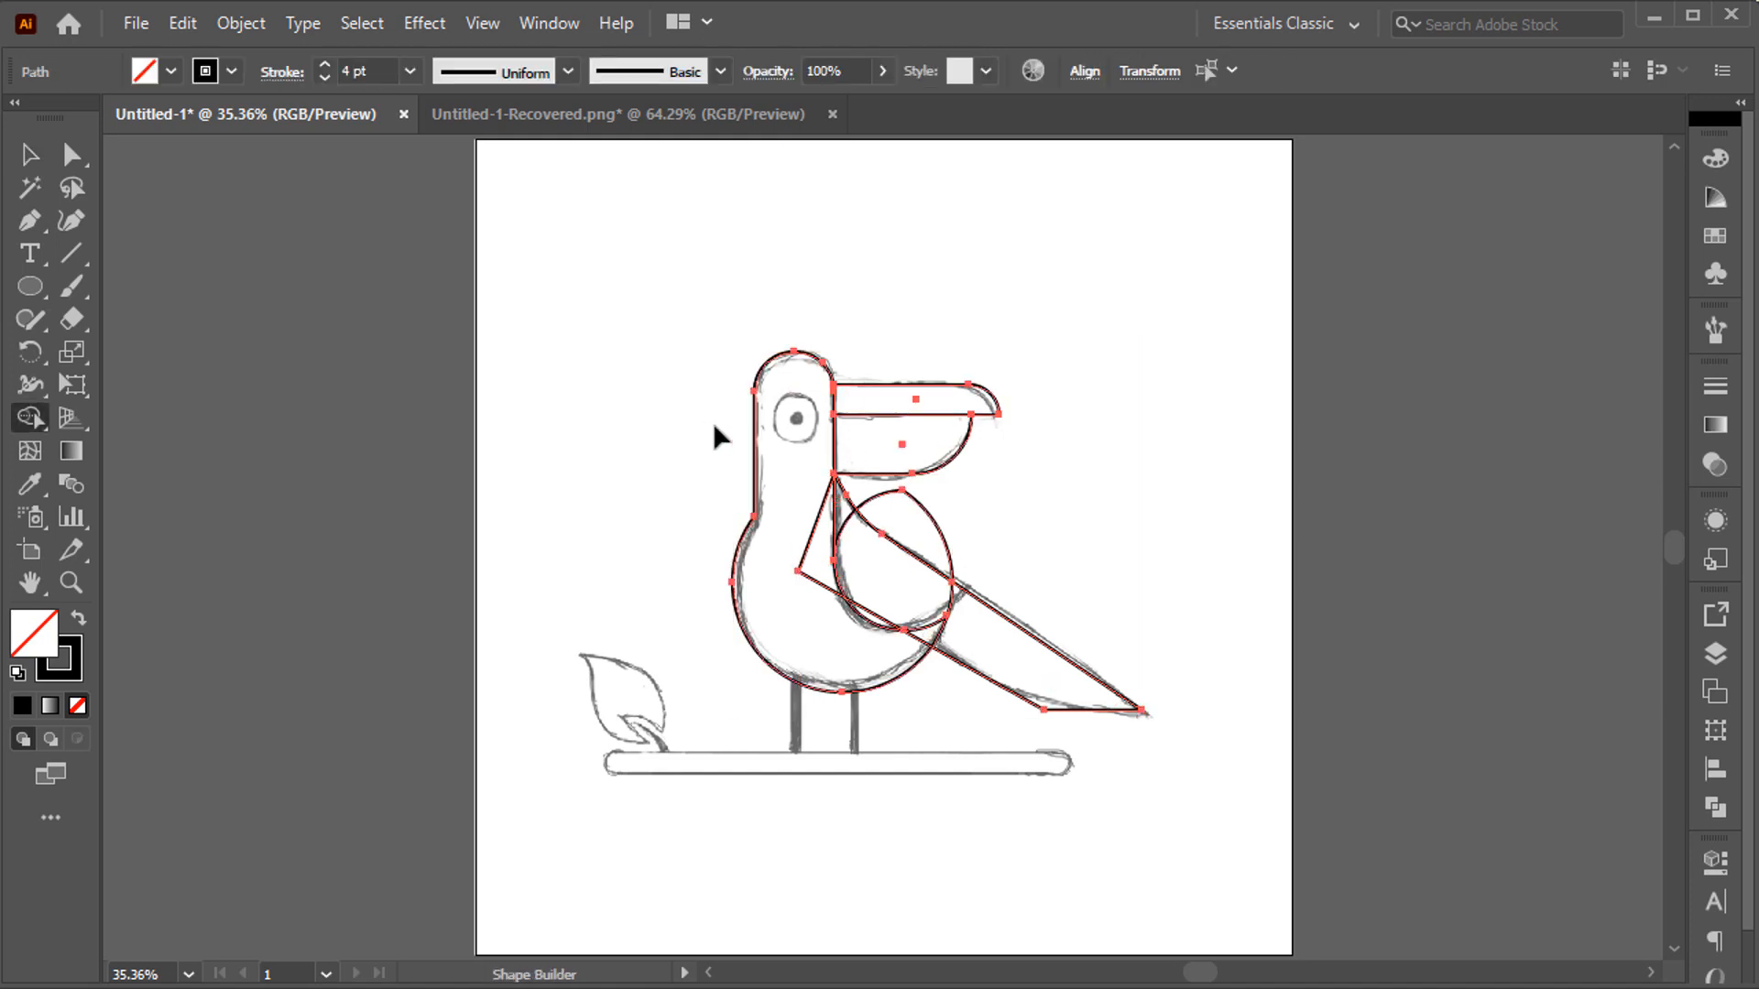
{"action": "left_click", "coordinate": [808, 542], "text": "alt"}
{"action": "left_click", "coordinate": [919, 504], "text": "alt"}
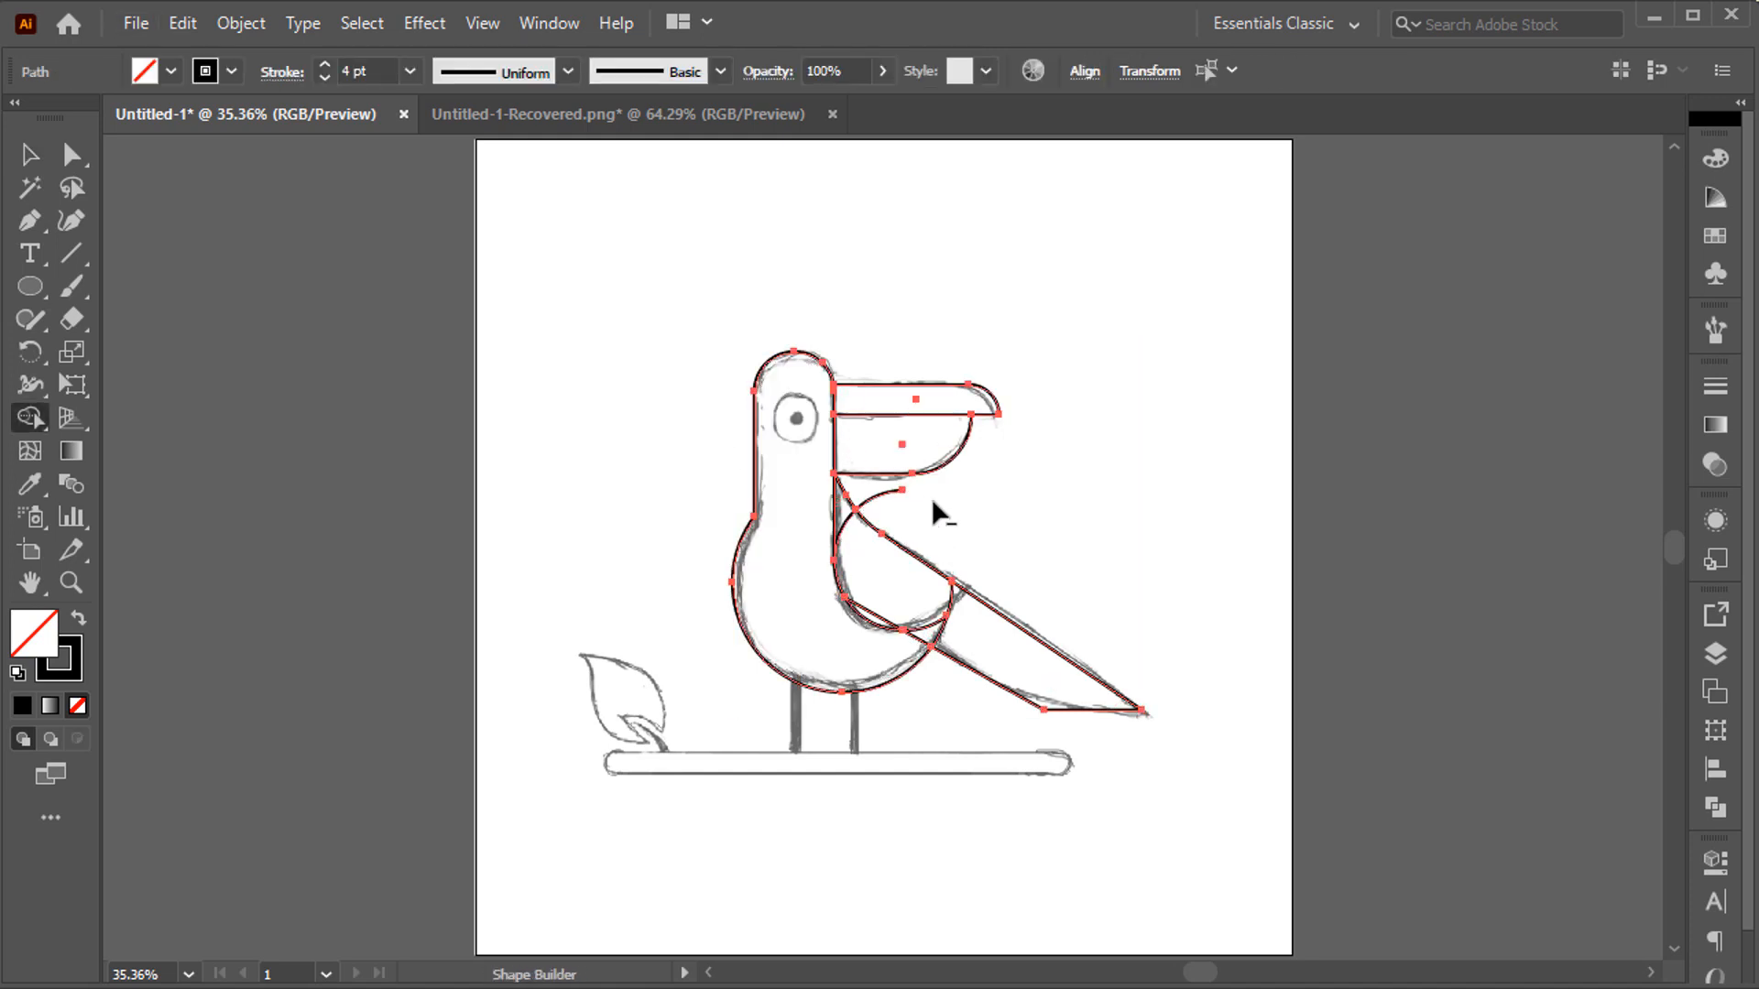
{"action": "left_click", "coordinate": [885, 499], "text": "alt"}
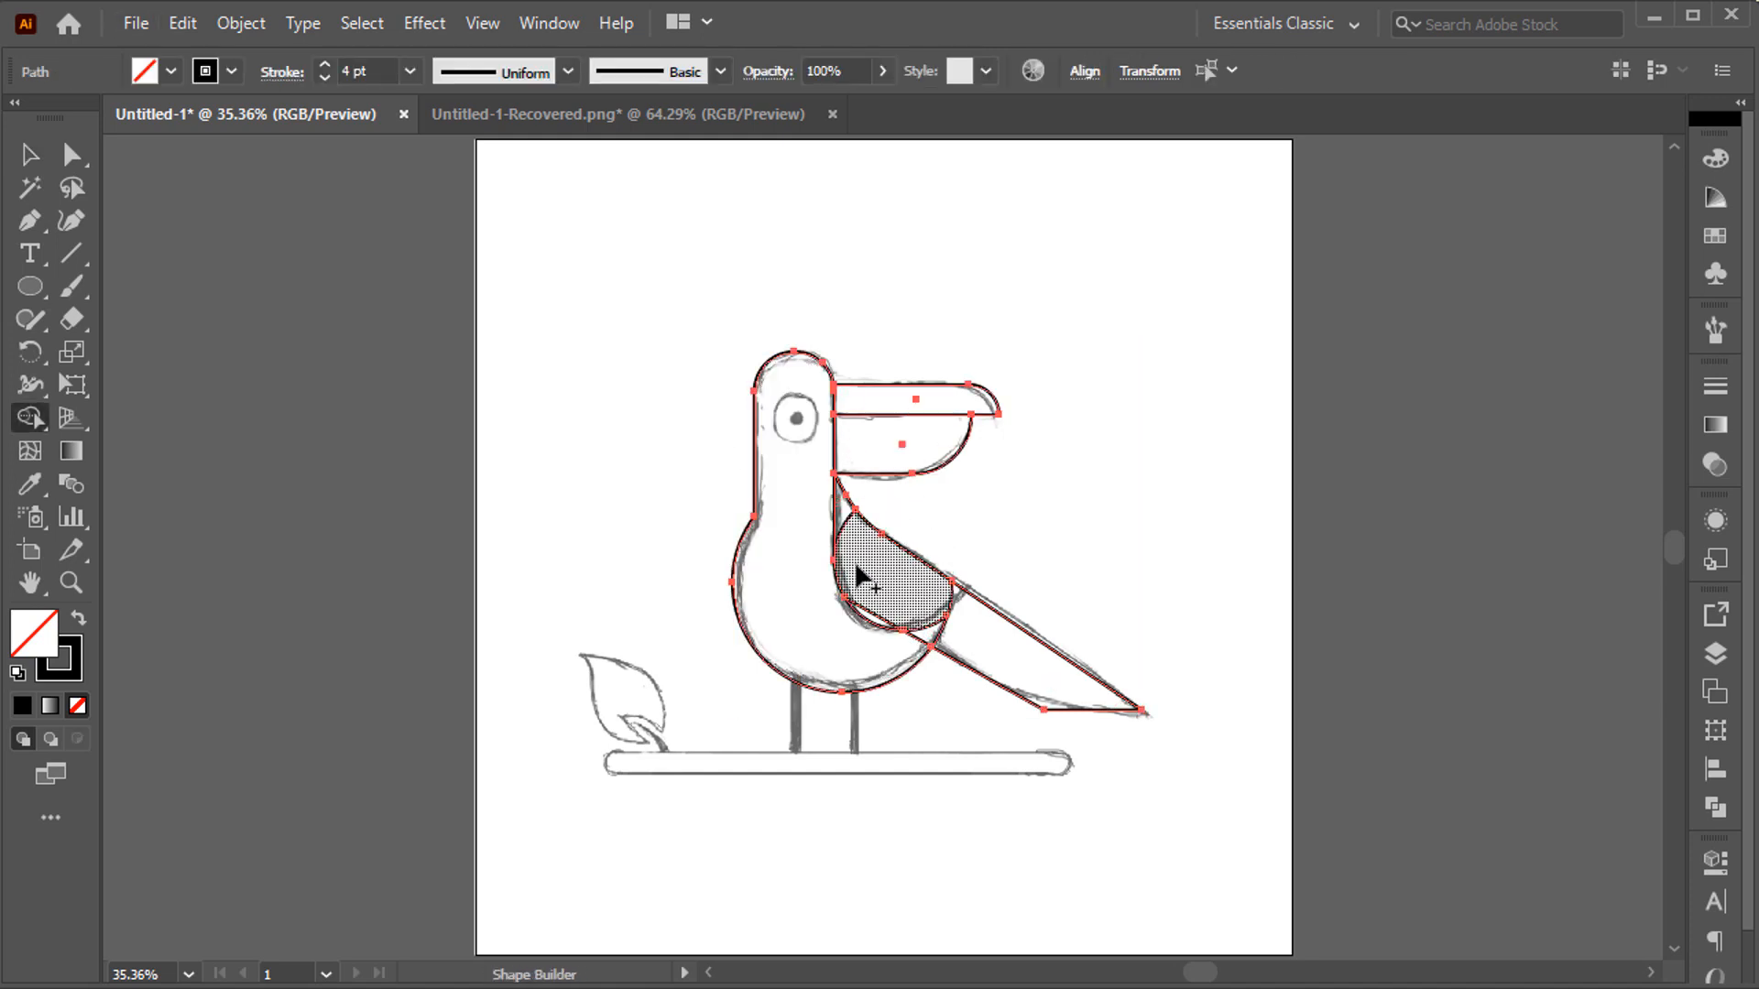
{"action": "left_click", "coordinate": [920, 639], "text": "alt"}
{"action": "left_click", "coordinate": [994, 569], "text": "ctrl"}
- Round the tail's lower corner into a long curve following the sketch
{"action": "key", "text": "a"}
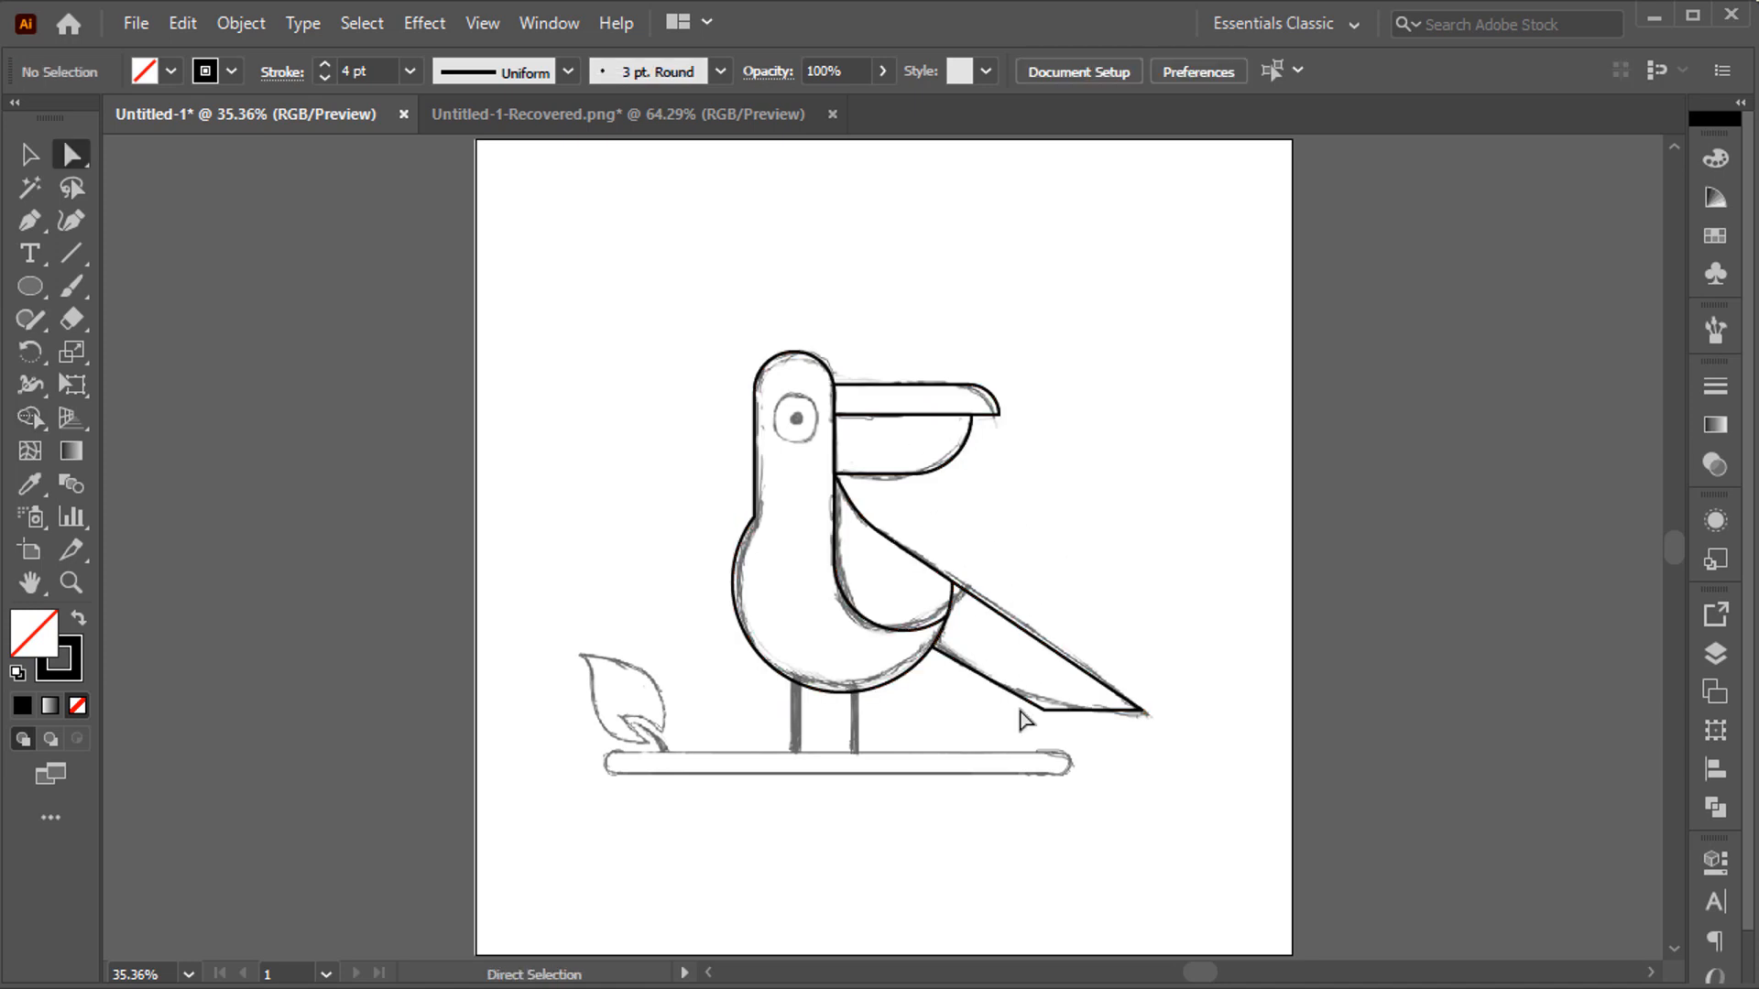
{"action": "left_click", "coordinate": [1044, 708]}
{"action": "left_click_drag", "start_coordinate": [1049, 706], "coordinate": [1091, 553]}
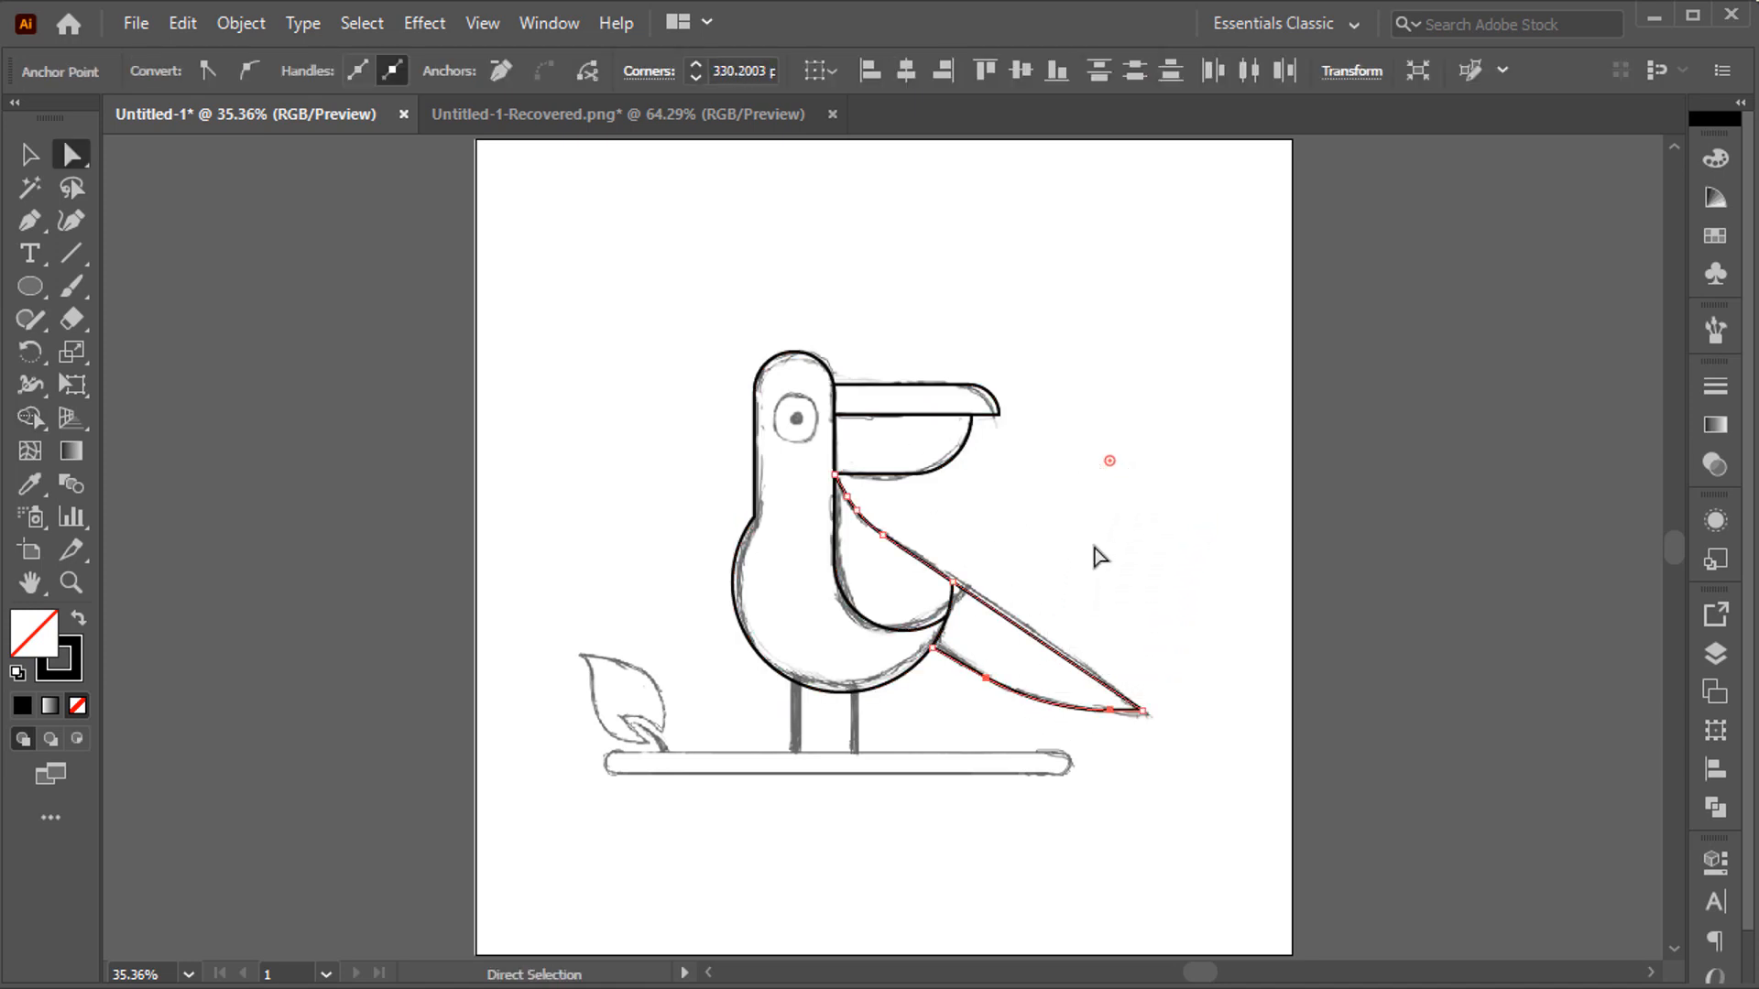
{"action": "left_click", "coordinate": [1088, 562]}
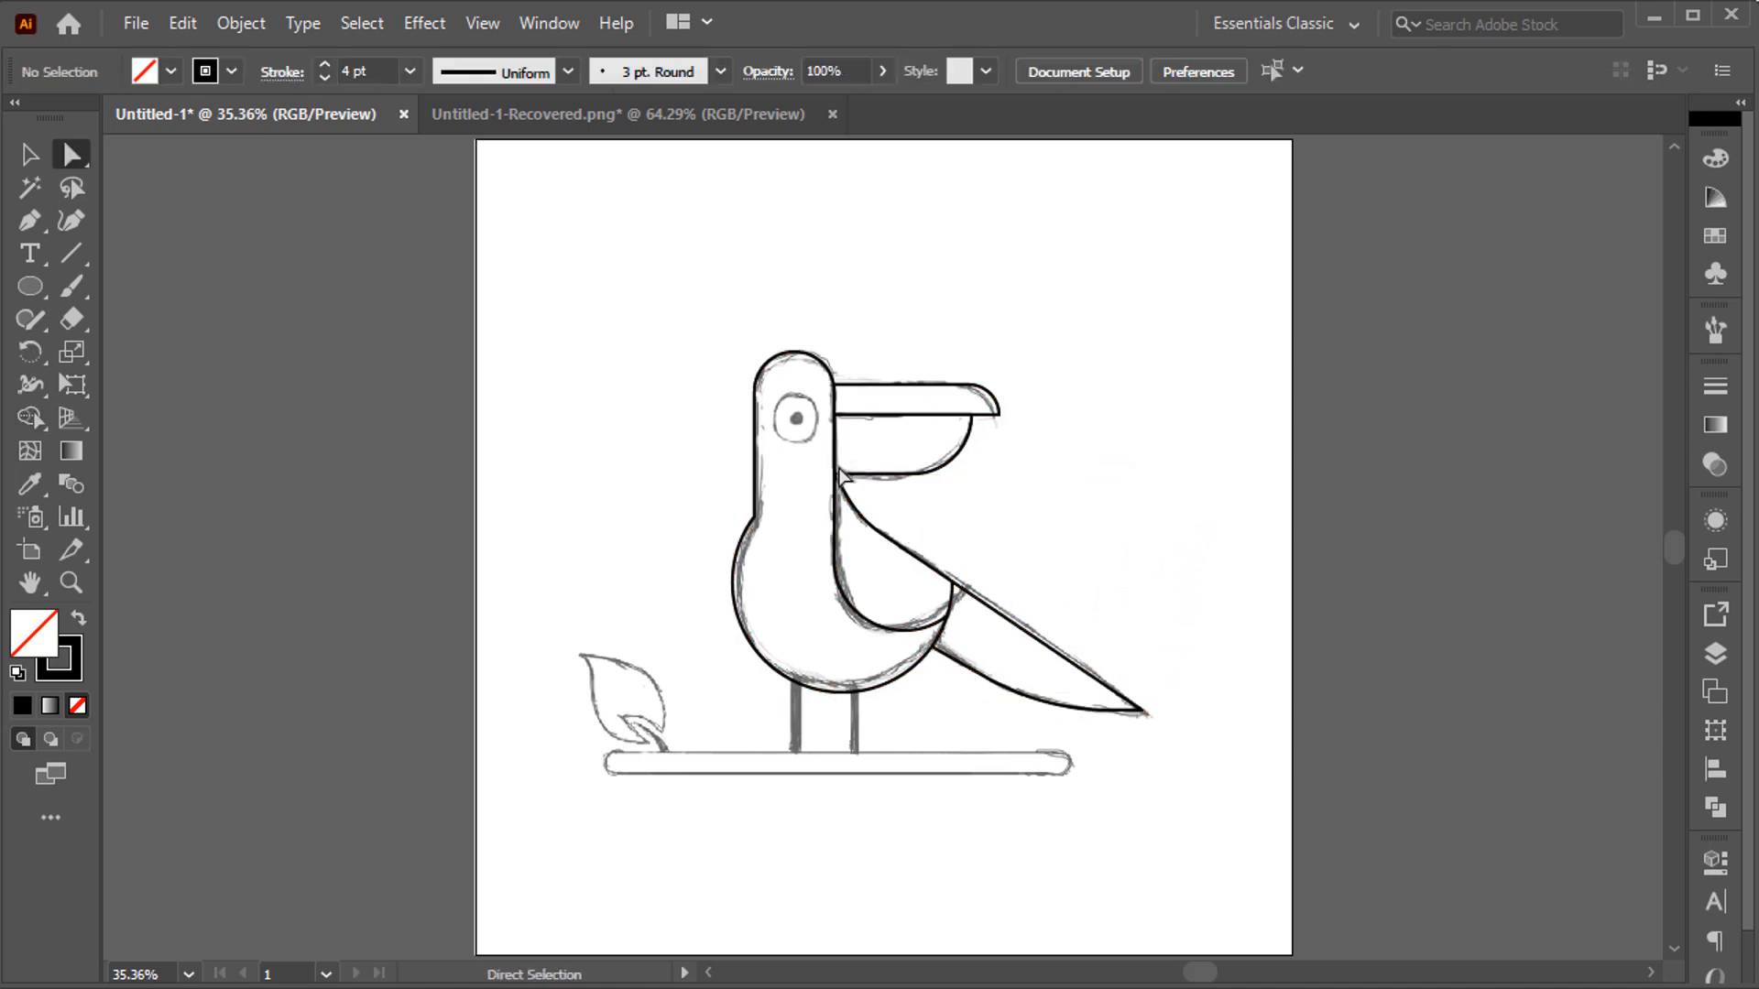
- Draw a narrow rectangle for the front leg and place a copy of it over the second sketched leg
{"action": "key", "text": "m"}
{"action": "scroll", "coordinate": [799, 702], "scroll_direction": "up", "scroll_amount": 4}
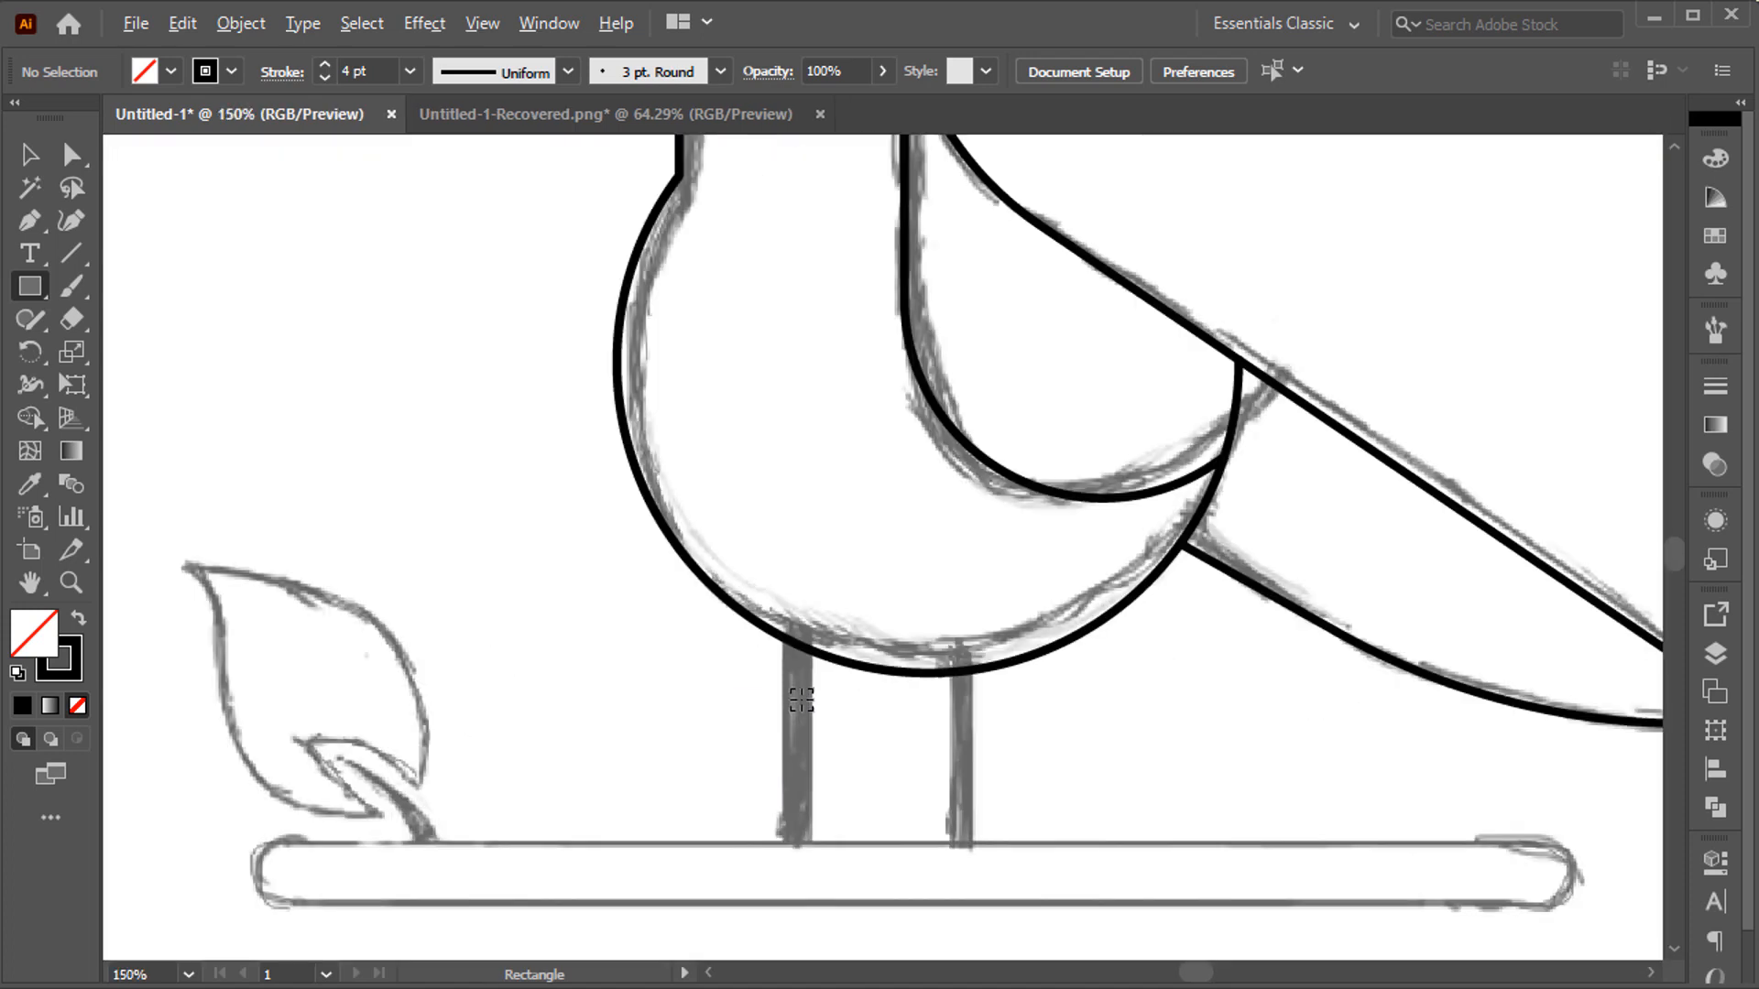
{"action": "left_click_drag", "start_coordinate": [772, 541], "coordinate": [816, 854]}
{"action": "key", "text": "v"}
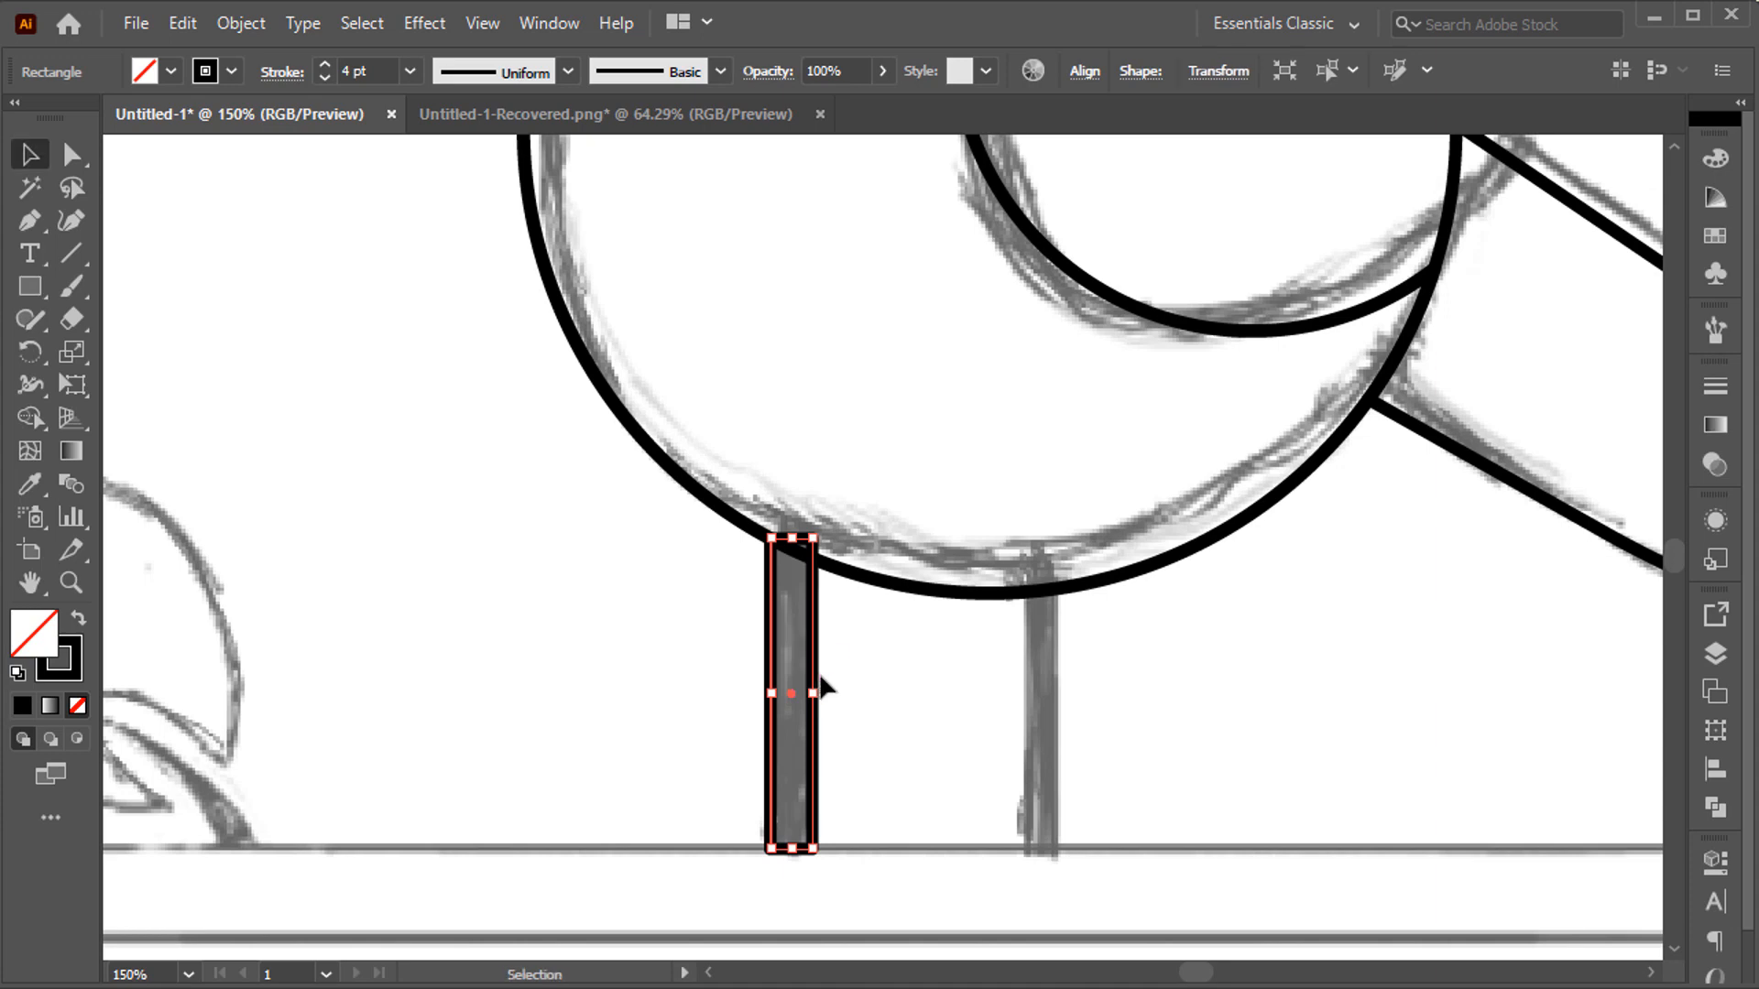
{"action": "left_click_drag", "start_coordinate": [816, 683], "coordinate": [1063, 686]}
- Select the body and both legs and trim the leg parts that overlap the body with Shape Builder
{"action": "left_click_drag", "start_coordinate": [687, 676], "coordinate": [1178, 522]}
{"action": "key", "text": "shift+m"}
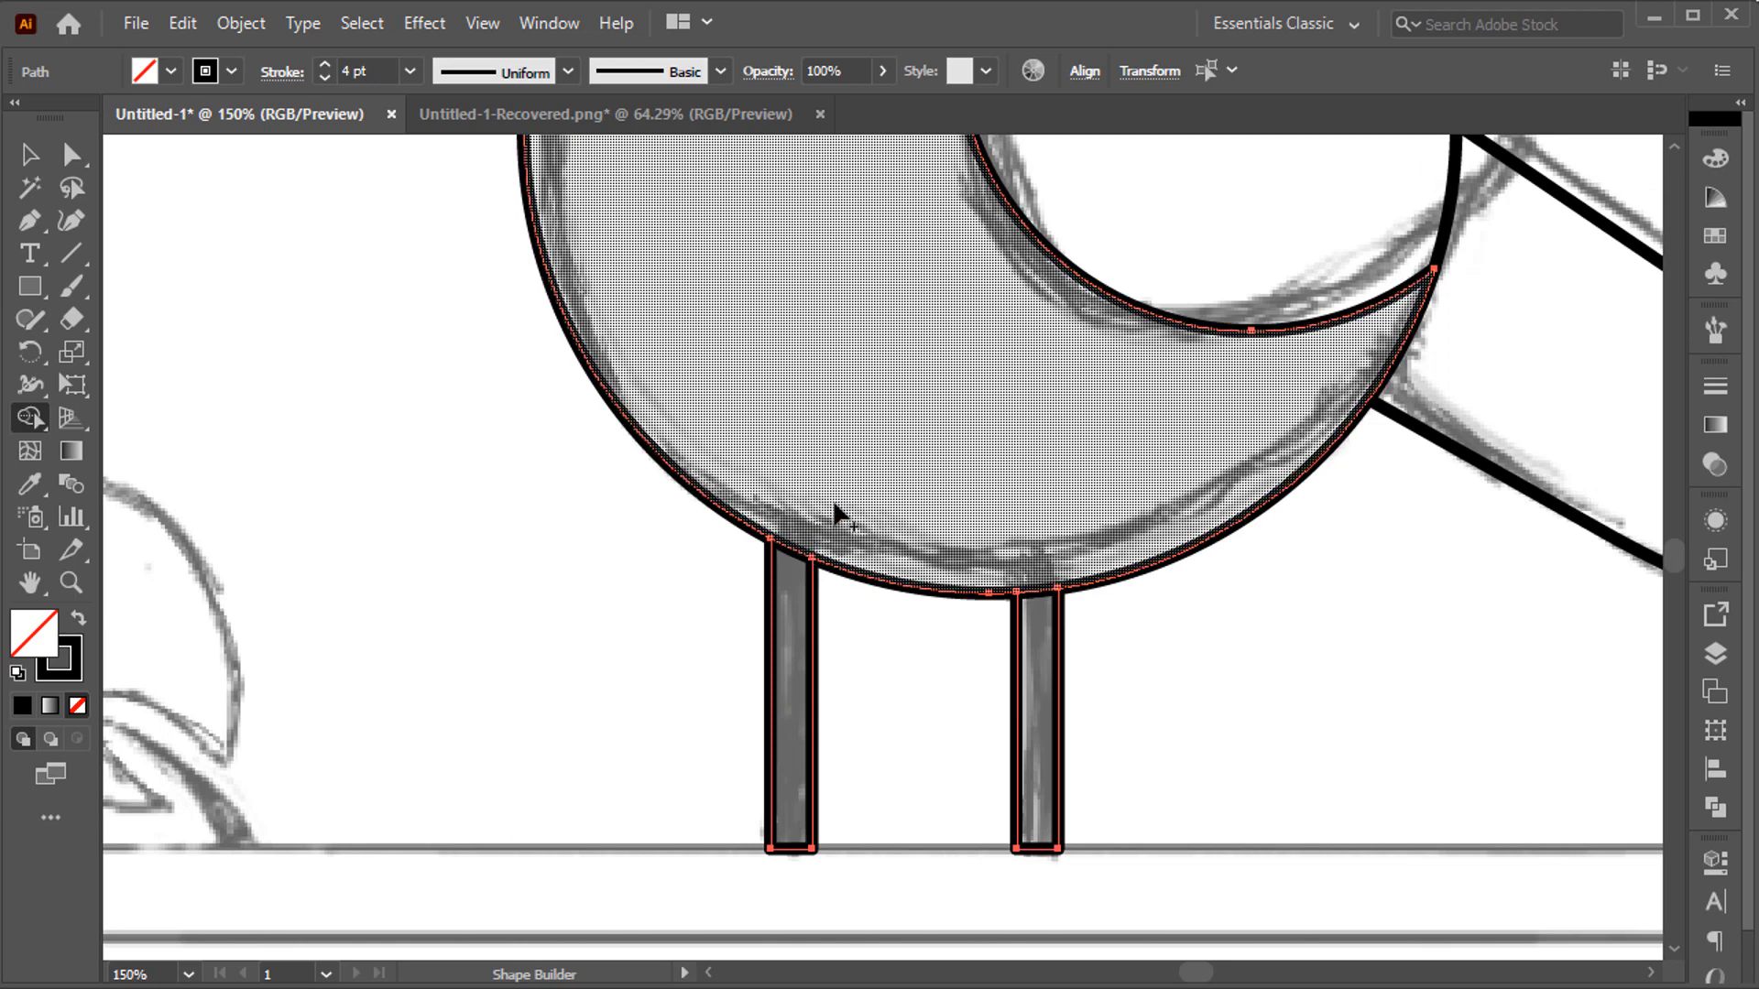
{"action": "key", "text": "ctrl+0"}
- Draw a long, thin rectangle over the sketched perch below the legs and fully round its ends
{"action": "key", "text": "m"}
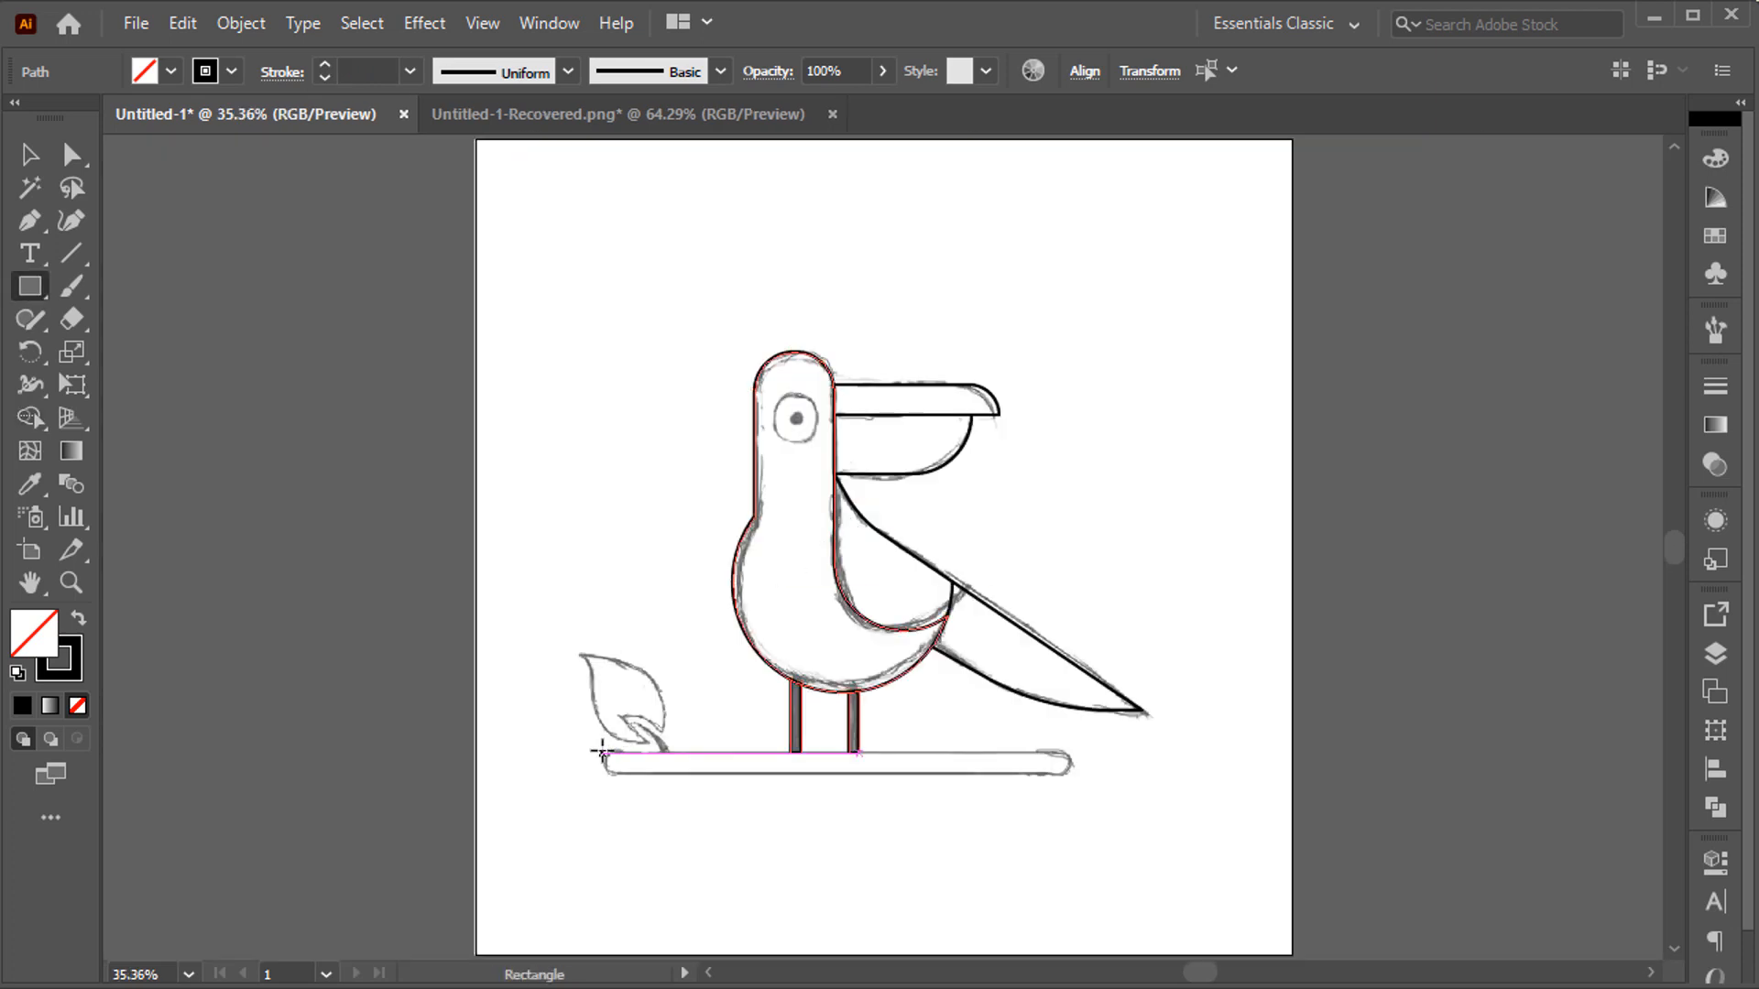
{"action": "left_click_drag", "start_coordinate": [602, 753], "coordinate": [1072, 774]}
{"action": "key", "text": "a"}
{"action": "left_click_drag", "start_coordinate": [625, 764], "coordinate": [714, 764]}
{"action": "key", "text": "ctrl+shift+a"}
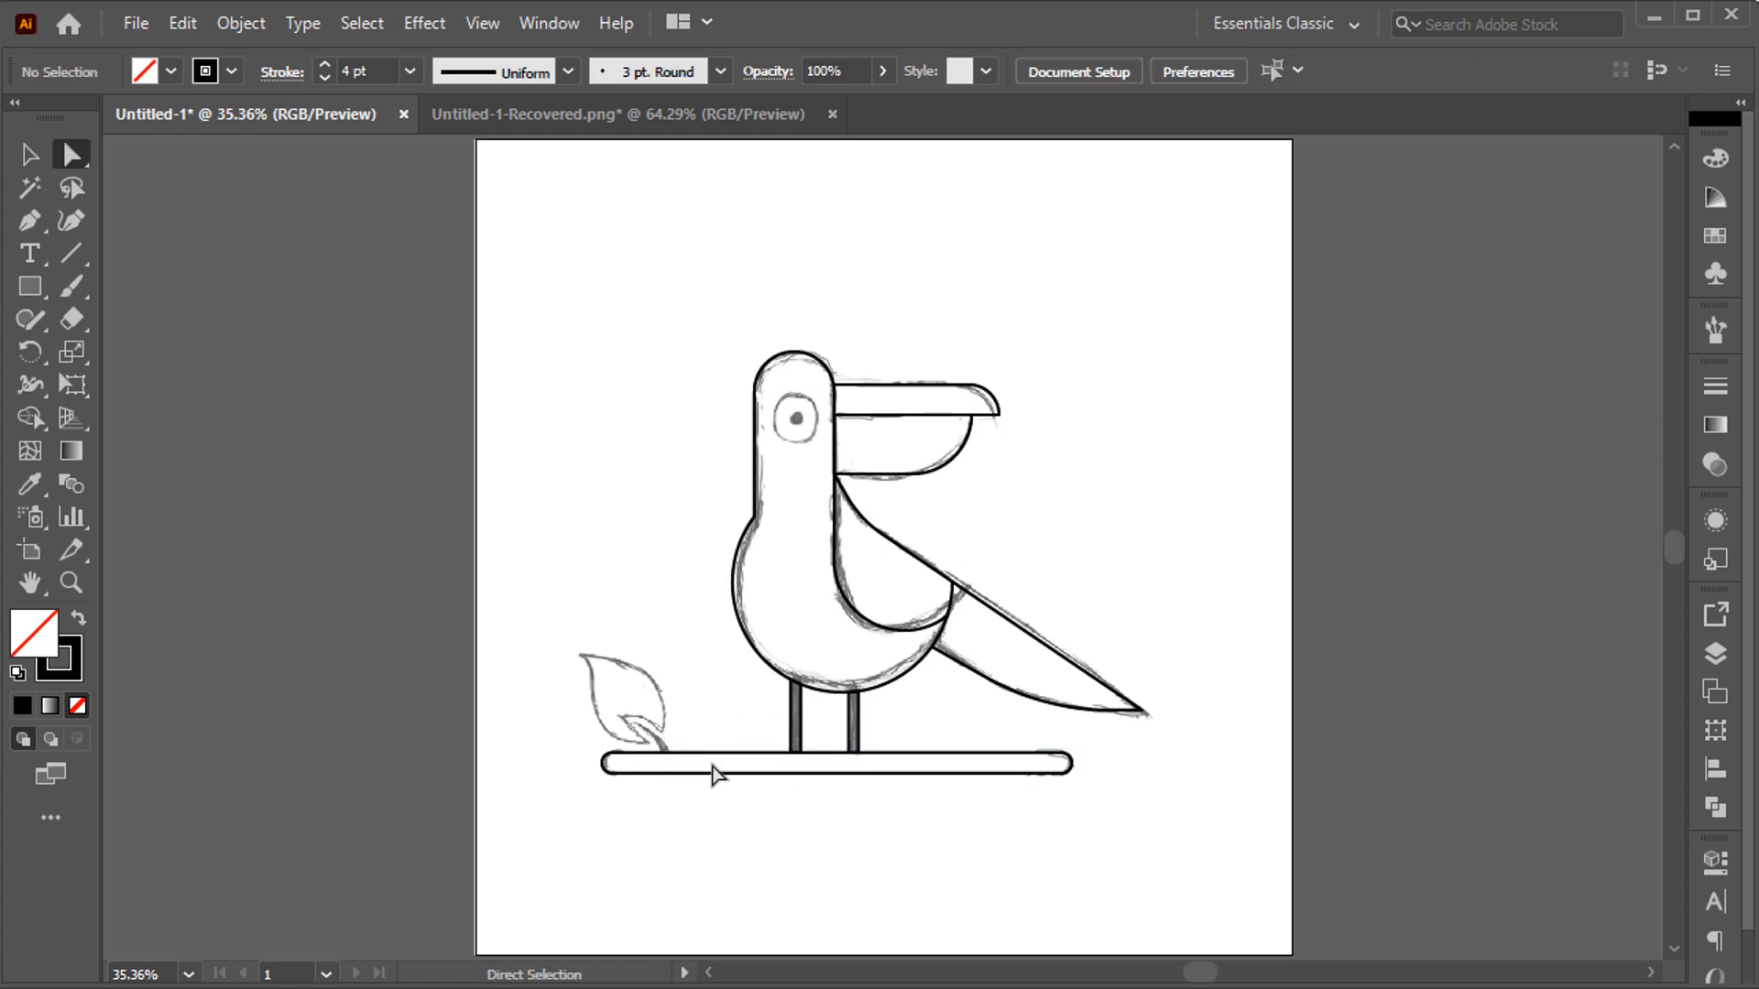
- Trace the leaf sketch with the Pen tool as a closed curved path, including the notch around the stem
{"action": "scroll", "coordinate": [661, 747], "scroll_direction": "up", "scroll_amount": 6}
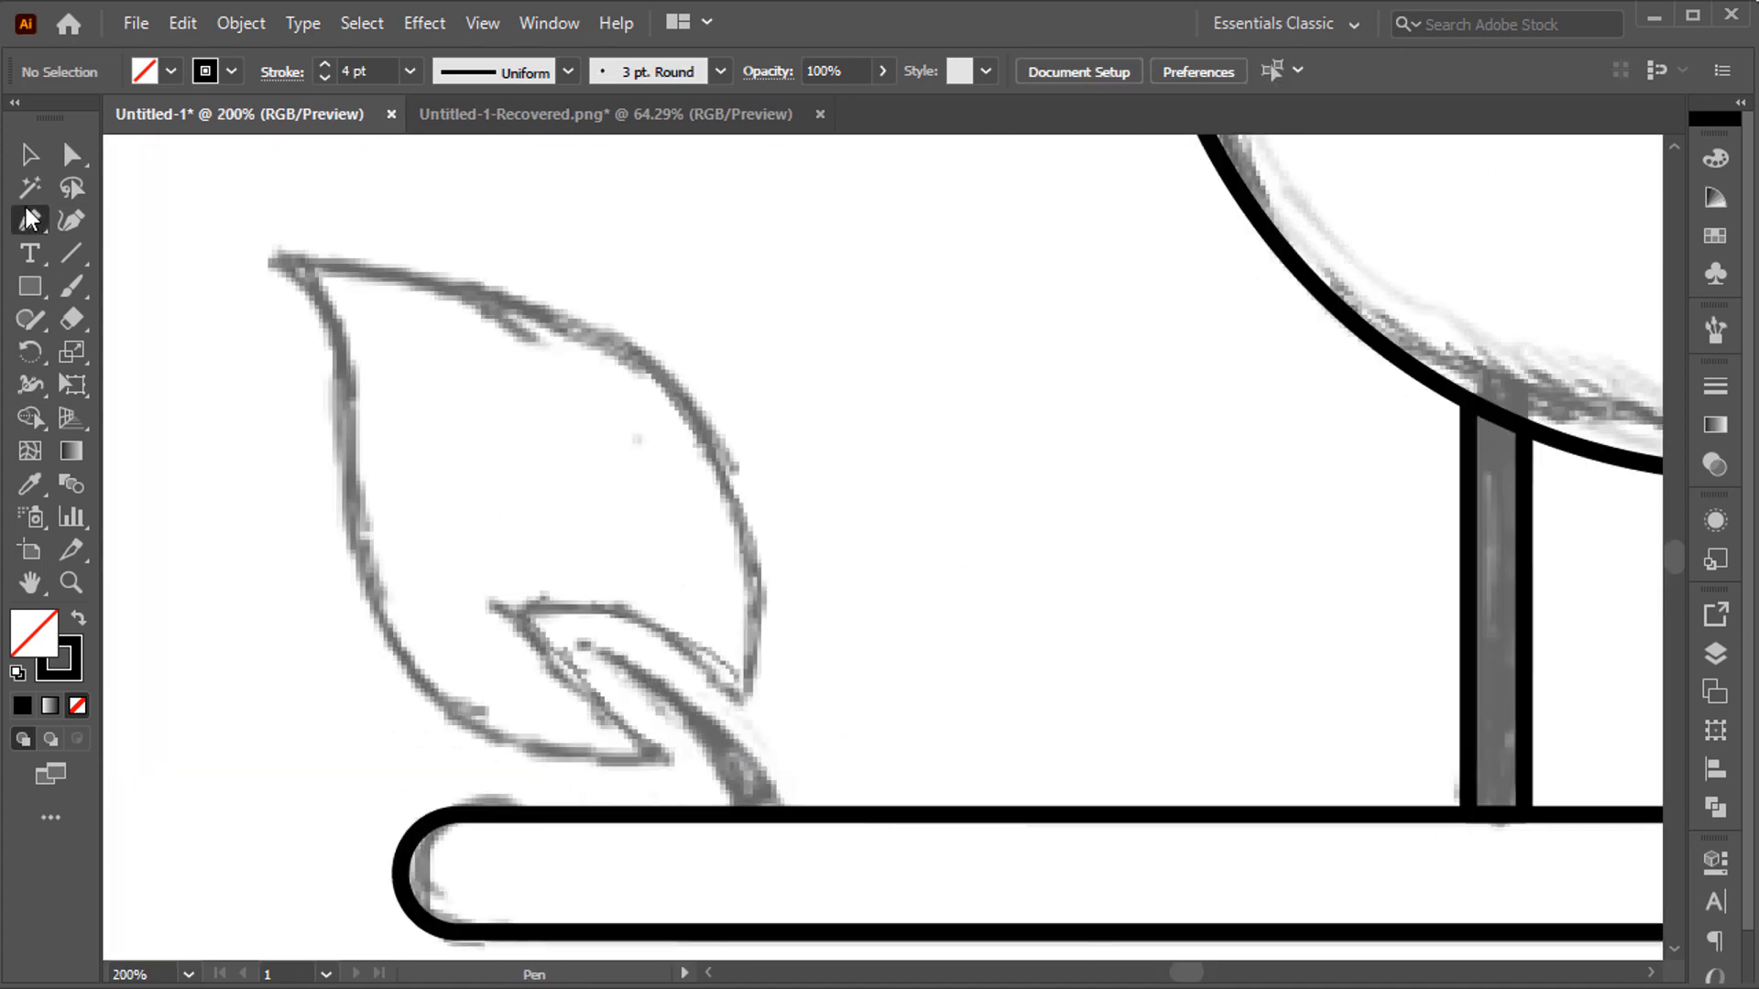
{"action": "left_click", "coordinate": [275, 261]}
{"action": "left_click_drag", "start_coordinate": [723, 465], "coordinate": [359, 619]}
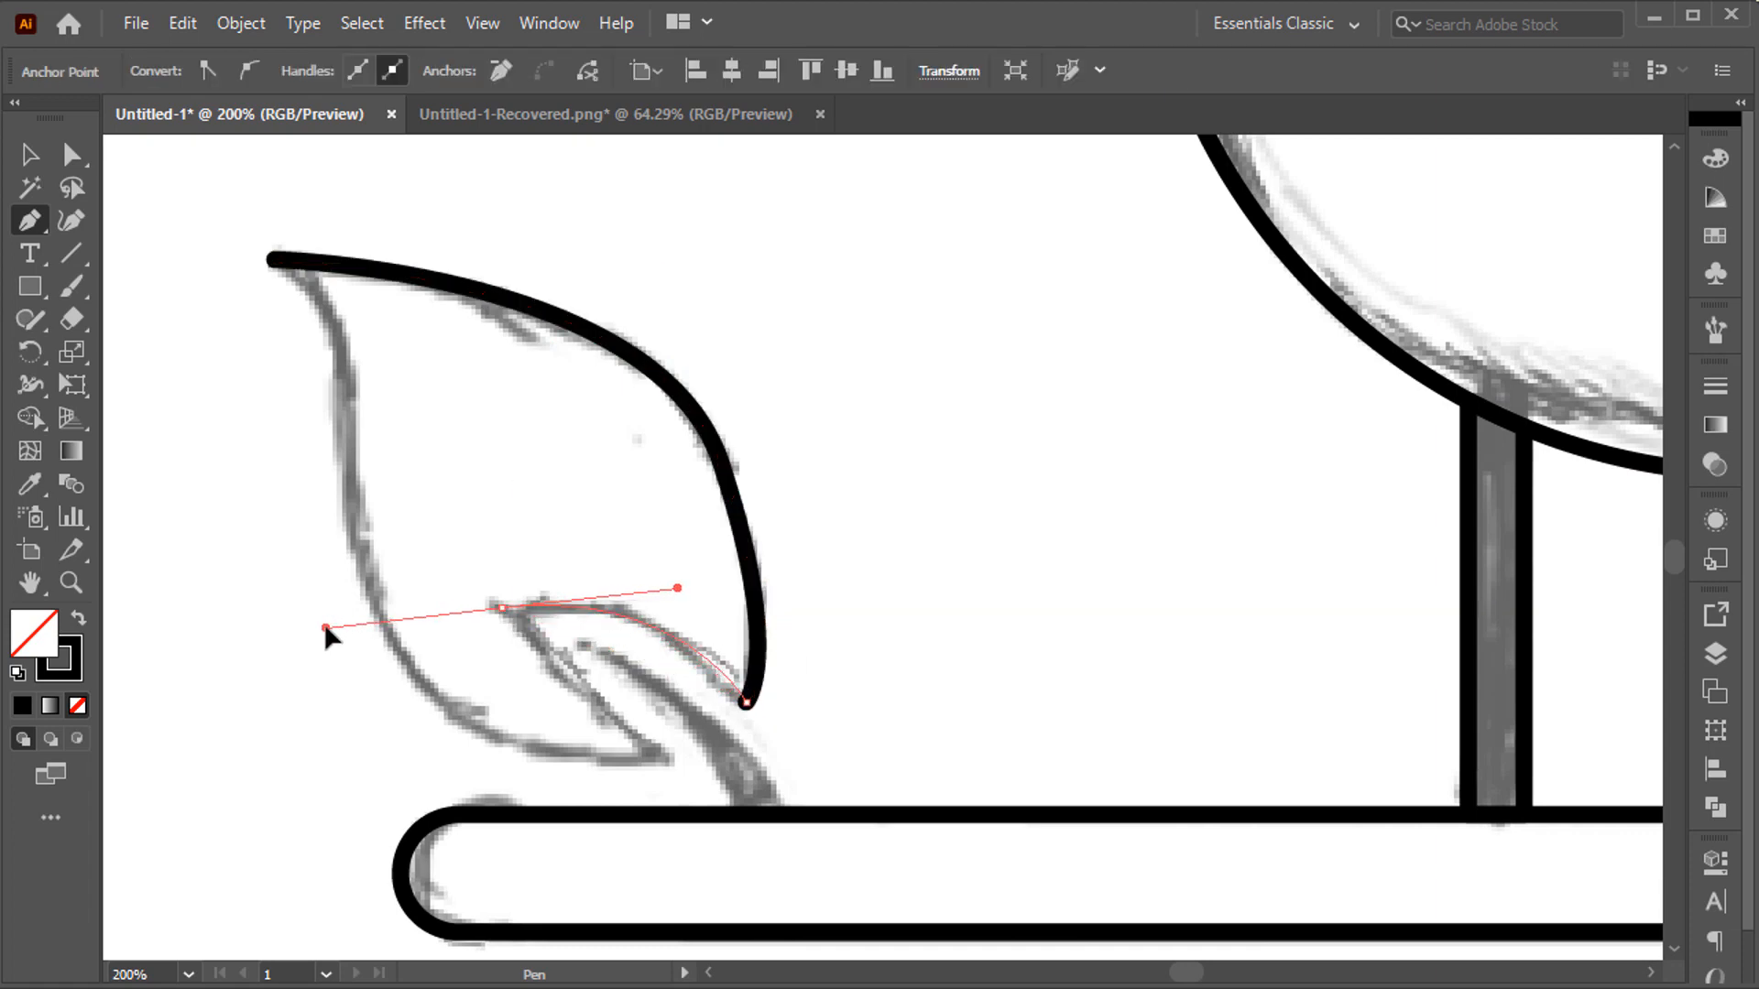
{"action": "left_click_drag", "start_coordinate": [532, 642], "coordinate": [533, 643]}
{"action": "left_click_drag", "start_coordinate": [664, 751], "coordinate": [711, 769]}
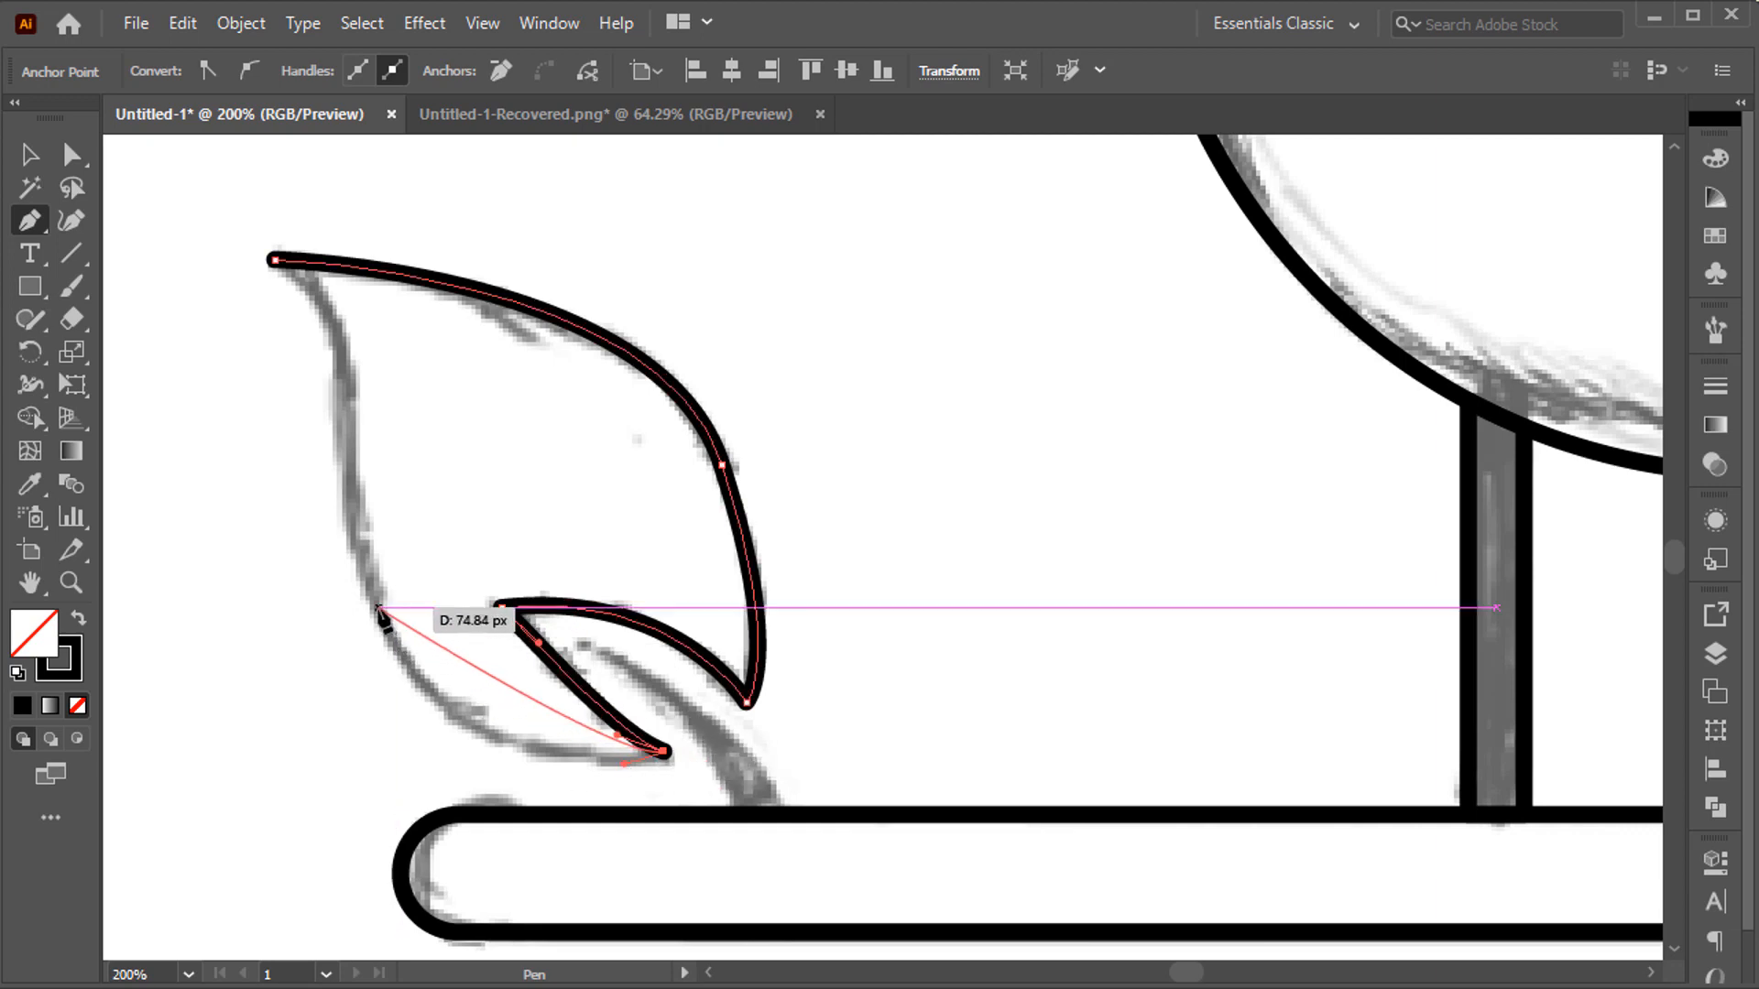
{"action": "left_click_drag", "start_coordinate": [378, 606], "coordinate": [341, 455]}
{"action": "left_click_drag", "start_coordinate": [347, 351], "coordinate": [323, 299]}
{"action": "left_click", "coordinate": [274, 259]}
{"action": "key", "text": "ctrl"}
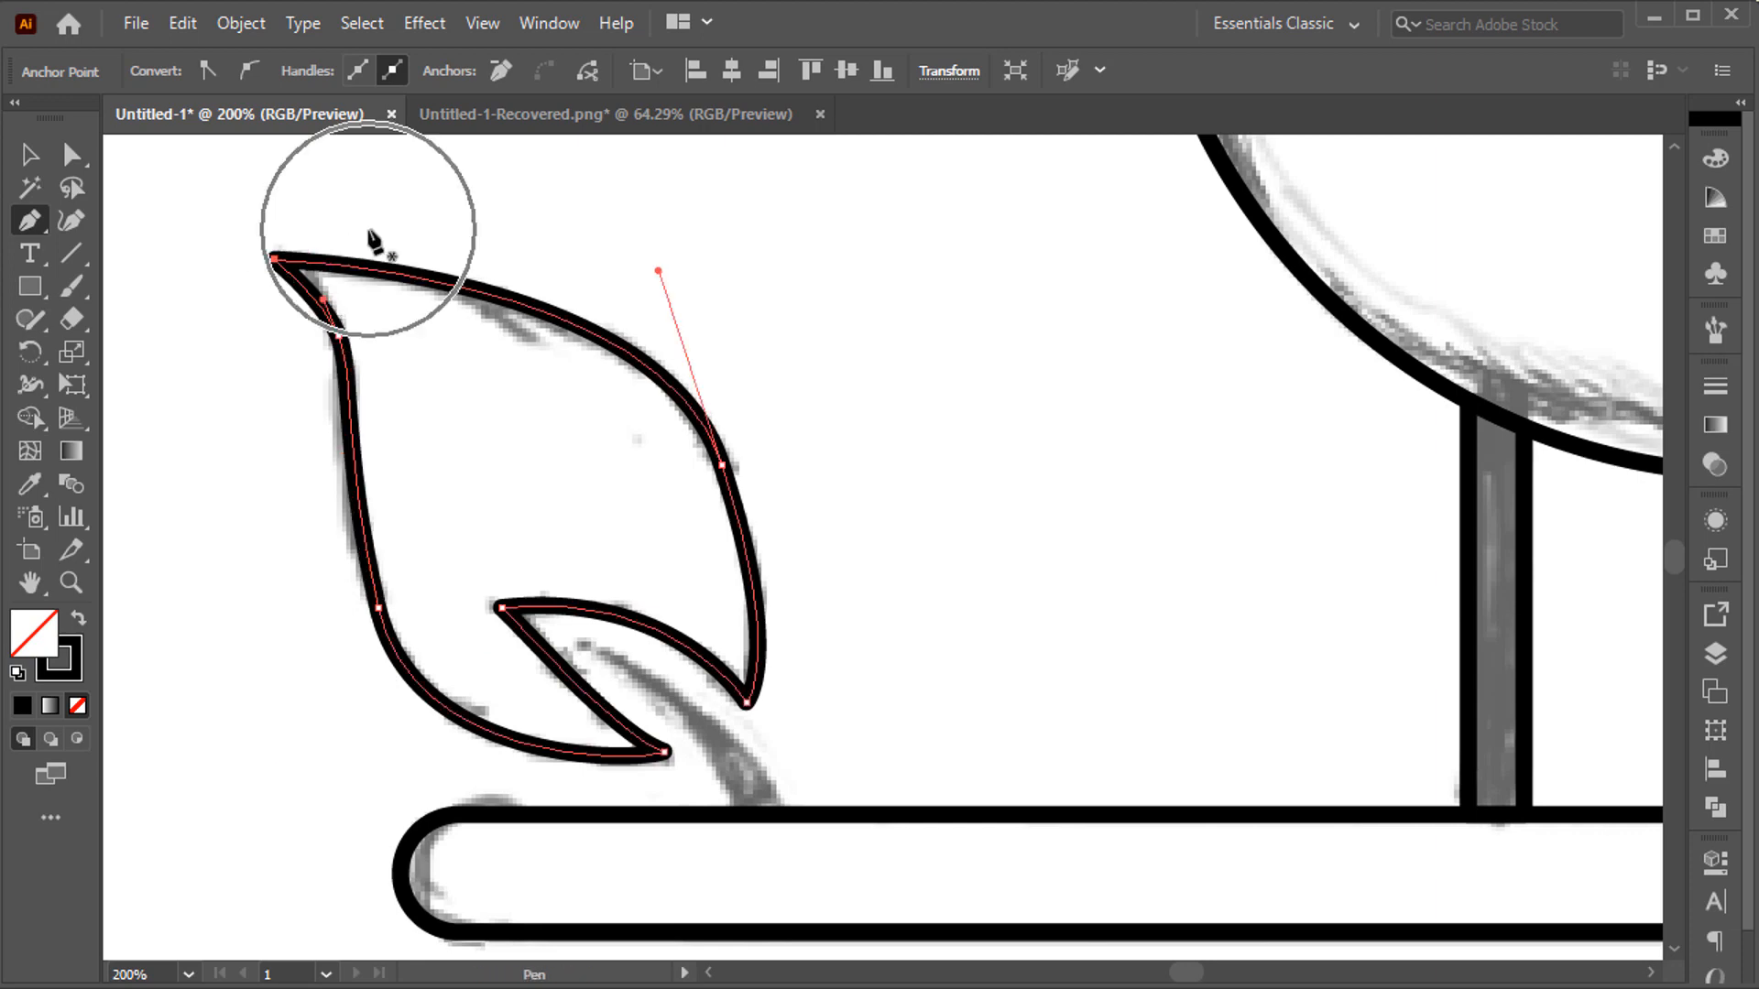
- Reshape the leaf's outer edge by adjusting the curve handles so the path follows the sketch more closely
{"action": "key", "text": "a"}
{"action": "left_click", "coordinate": [378, 609]}
{"action": "left_click_drag", "start_coordinate": [345, 456], "coordinate": [329, 448]}
{"action": "left_click_drag", "start_coordinate": [352, 370], "coordinate": [361, 388]}
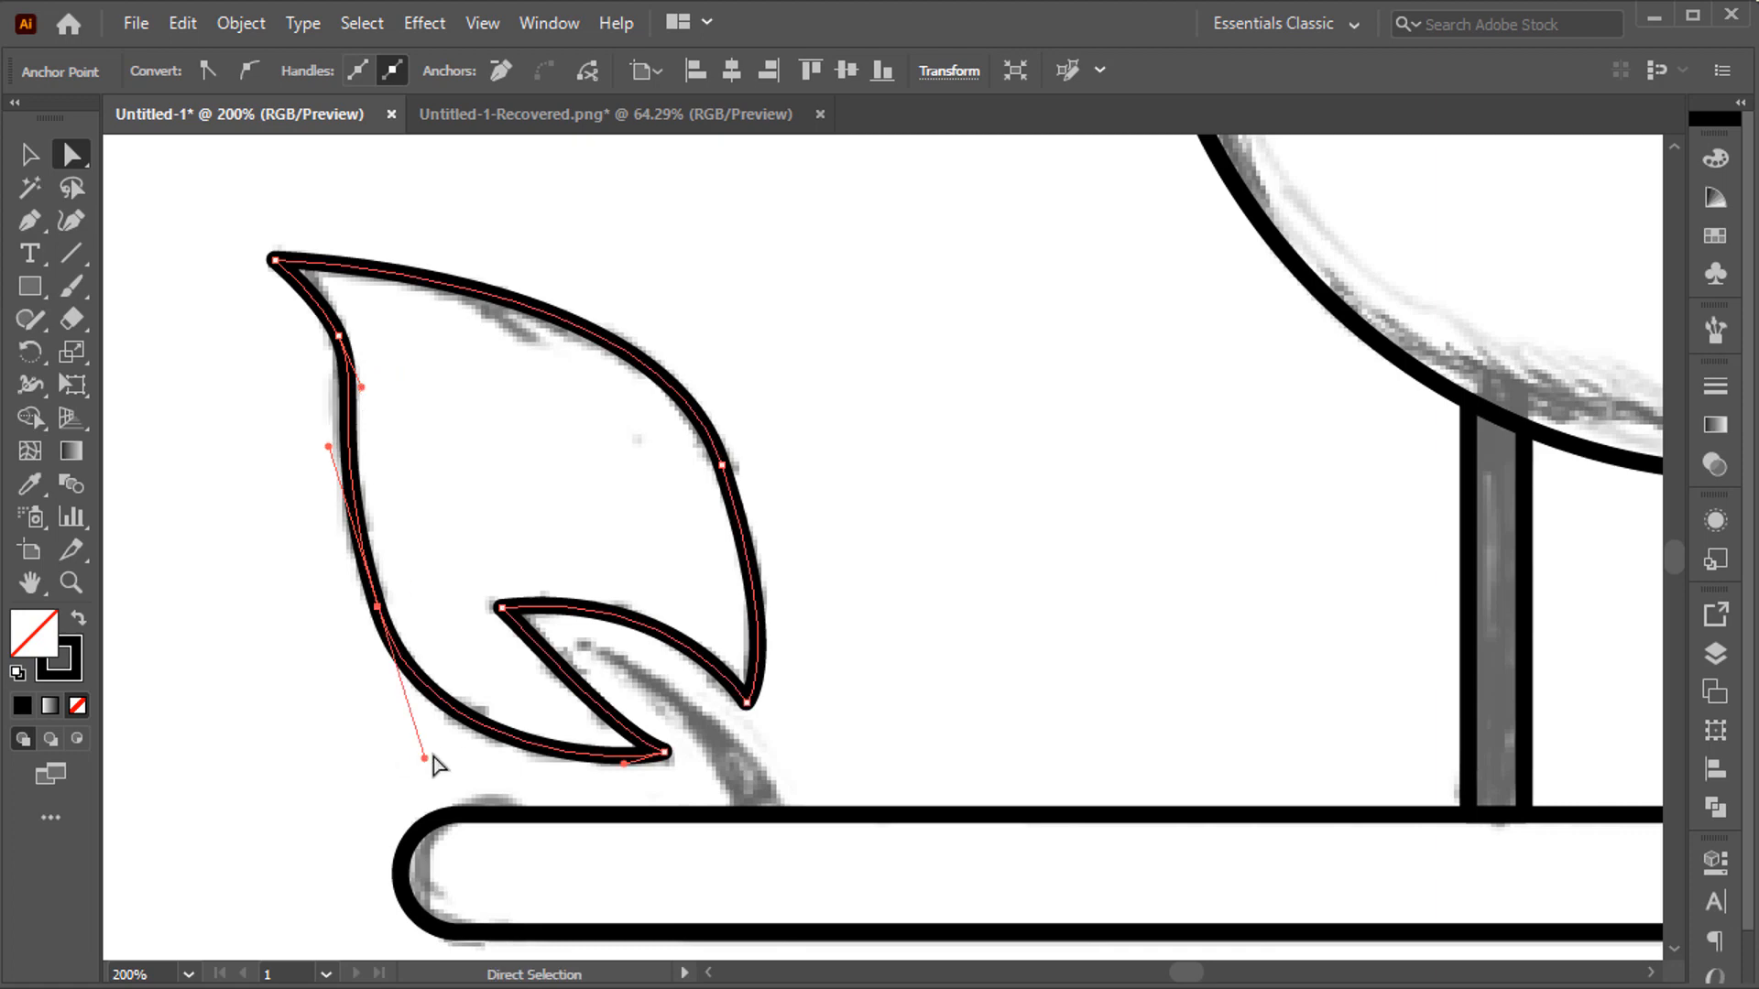
{"action": "left_click_drag", "start_coordinate": [329, 447], "coordinate": [323, 460]}
{"action": "left_click", "coordinate": [429, 539]}
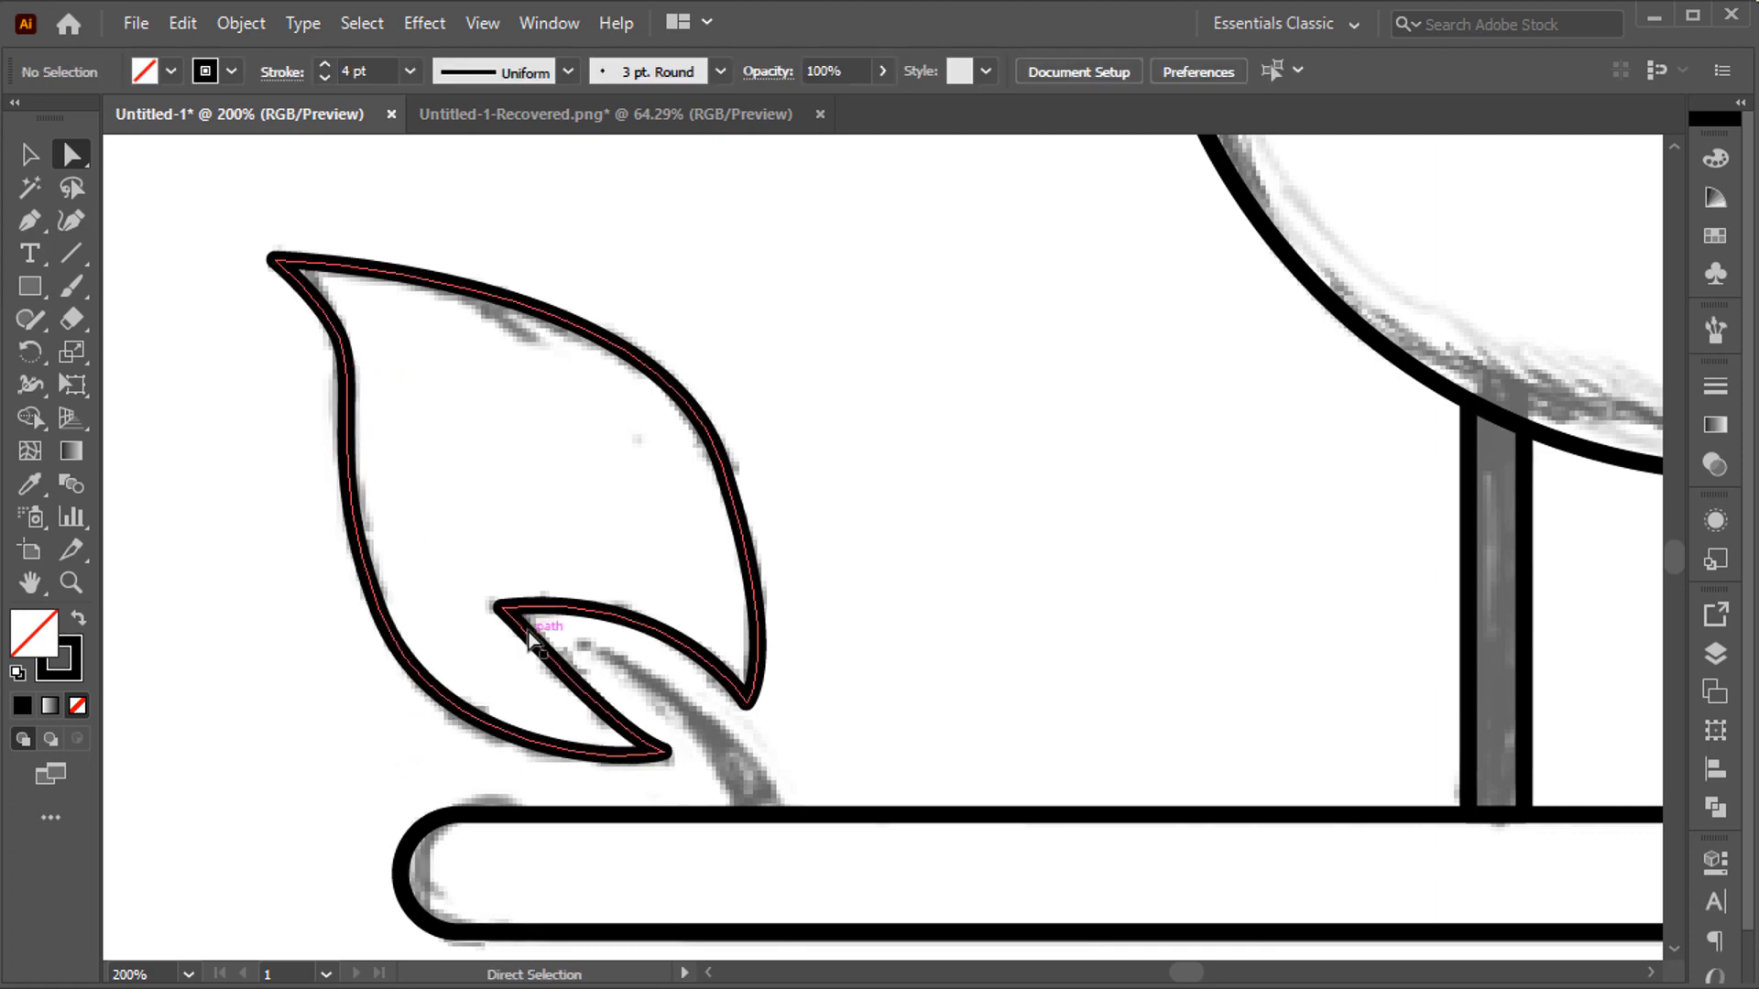
- Trace the leaf stem as a curved Pen path down to the perch and widen its lower end with the Width tool
{"action": "key", "text": "p"}
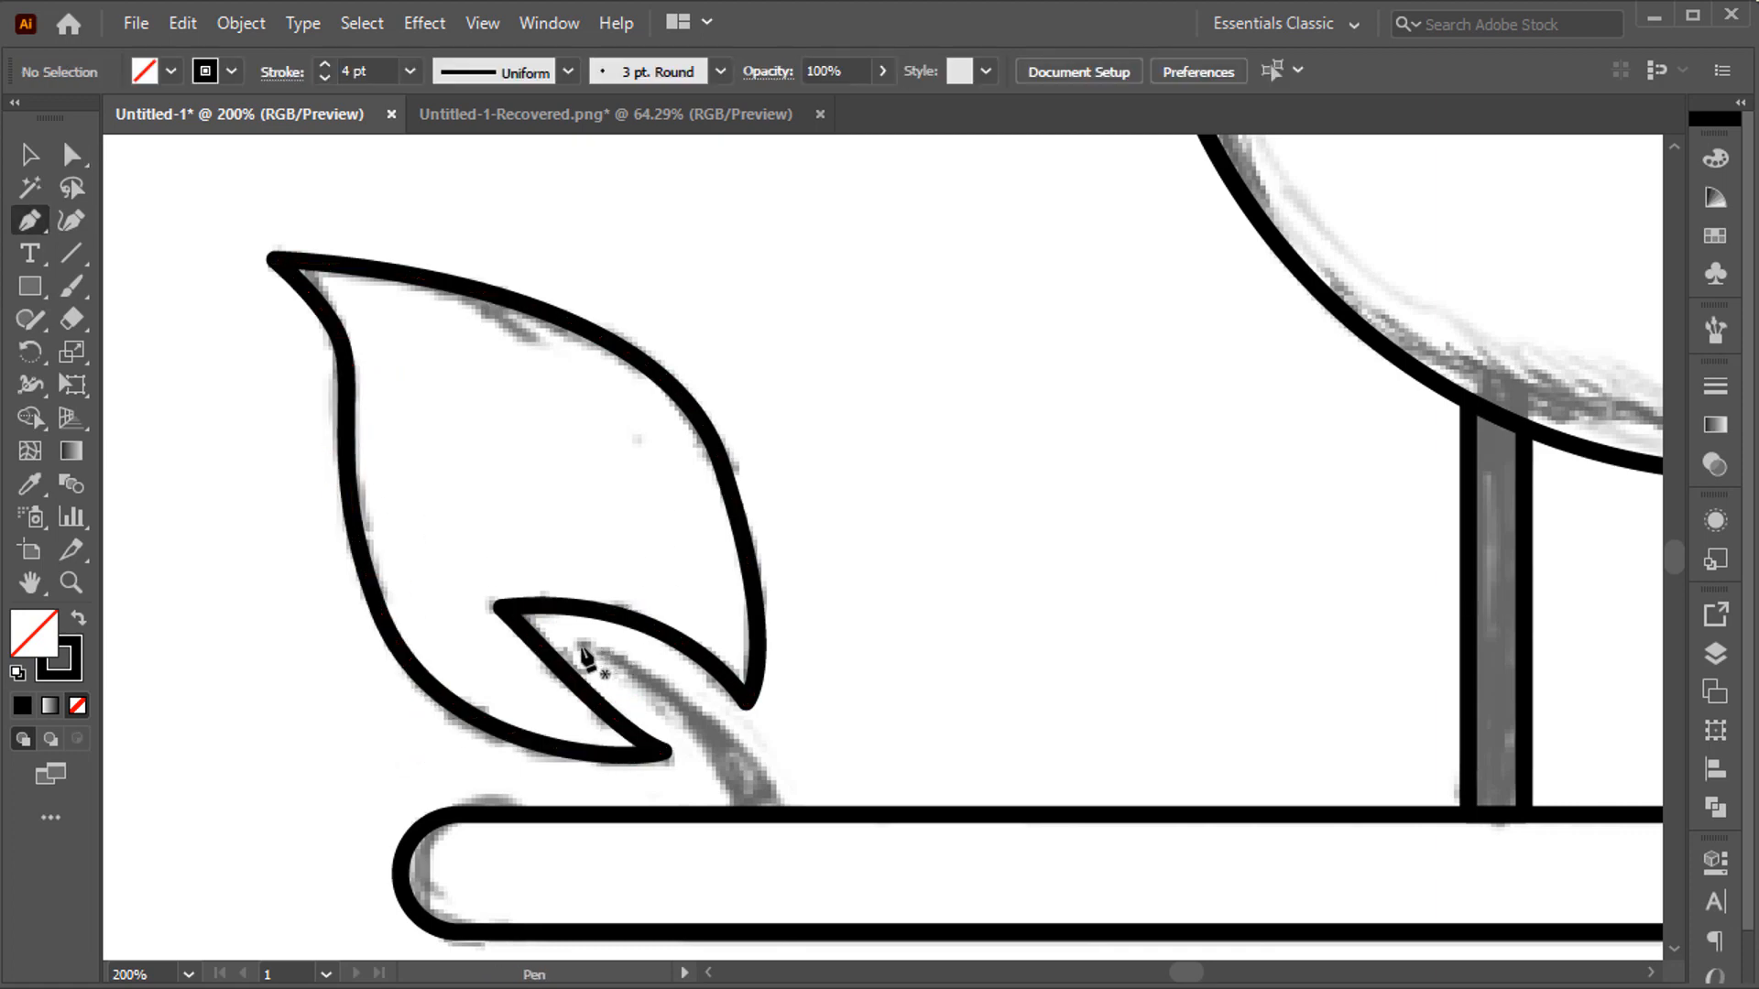
{"action": "left_click", "coordinate": [582, 646]}
{"action": "left_click_drag", "start_coordinate": [757, 810], "coordinate": [806, 932]}
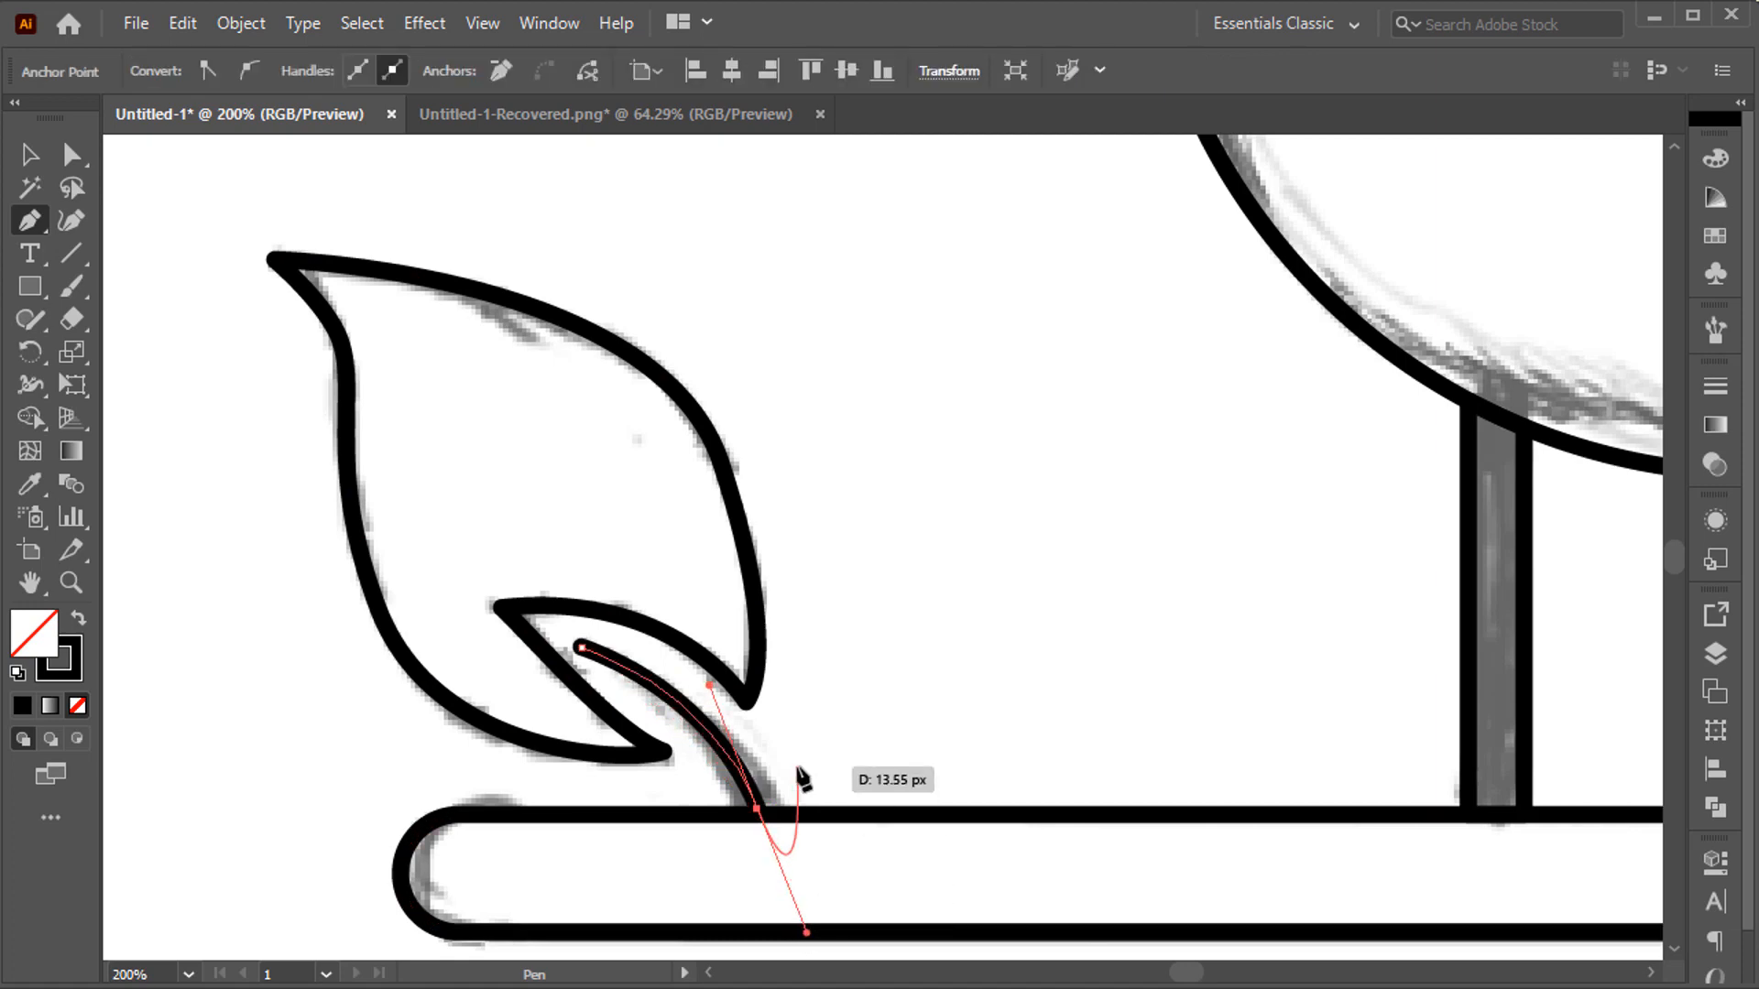
{"action": "left_click", "coordinate": [793, 735], "text": "ctrl"}
{"action": "left_click", "coordinate": [27, 392]}
{"action": "left_click_drag", "start_coordinate": [758, 810], "coordinate": [766, 812]}
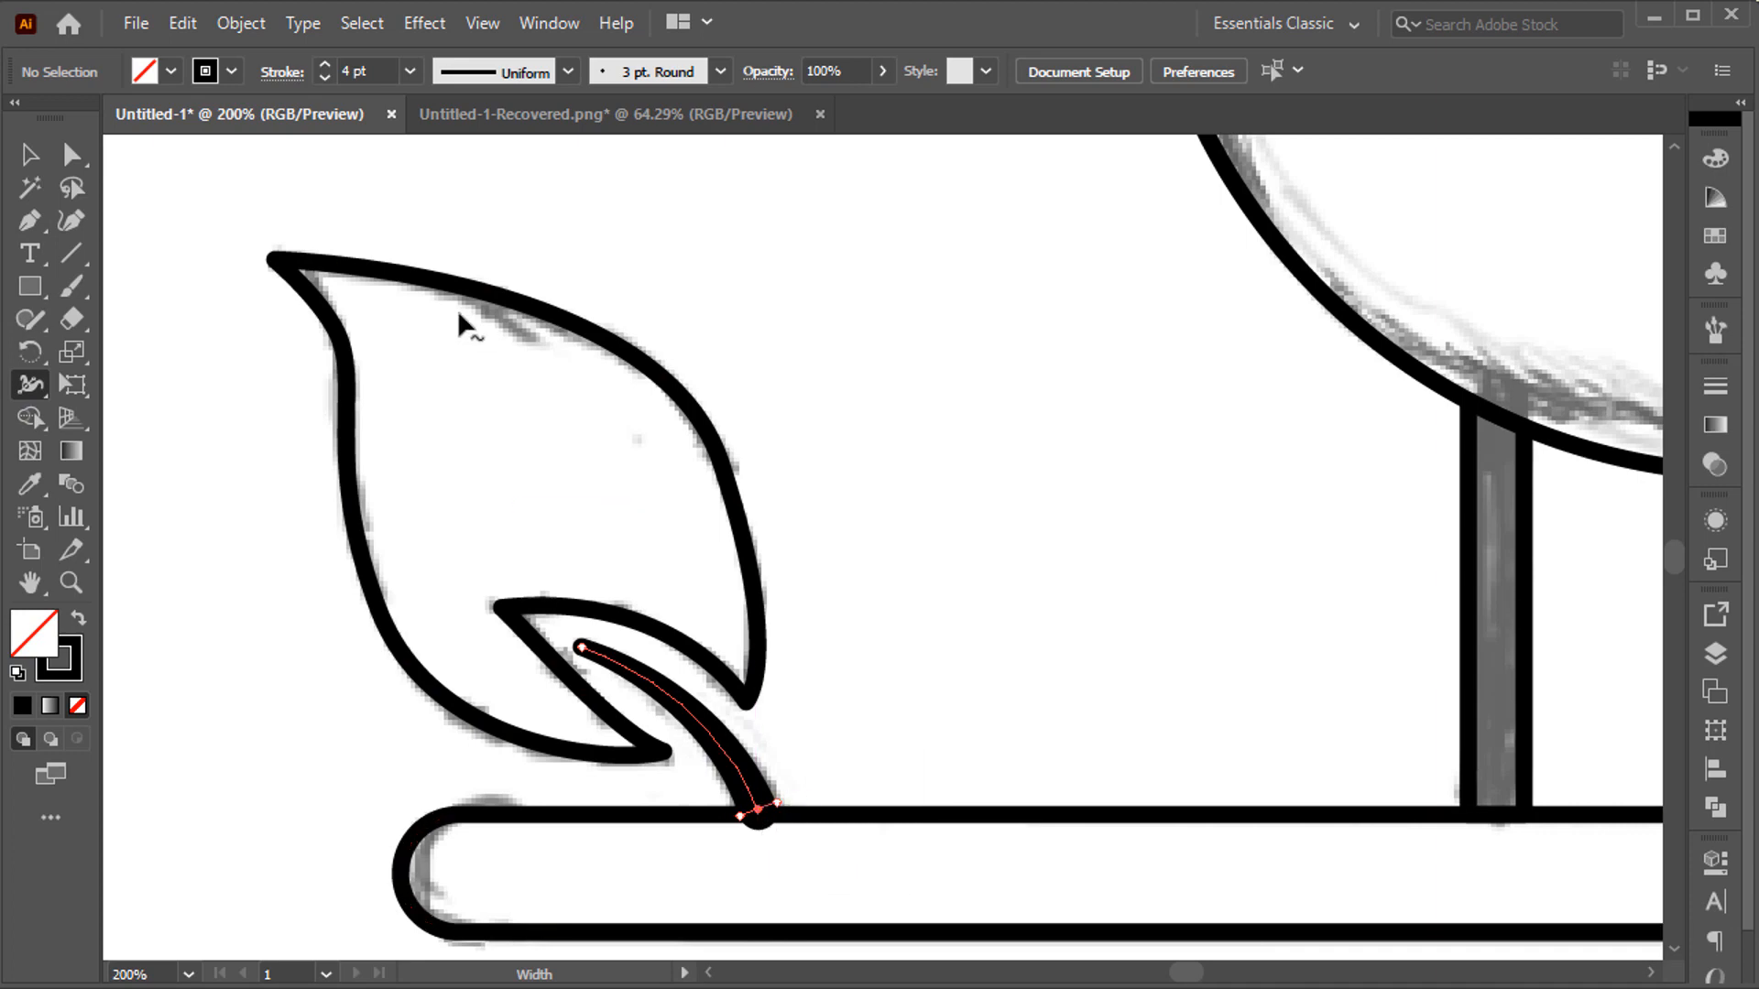
- Change the leaf stem's stroke to a projecting cap
{"action": "scroll", "coordinate": [773, 816], "scroll_direction": "up", "scroll_amount": 4}
{"action": "key", "text": "v"}
{"action": "left_click", "coordinate": [773, 814]}
{"action": "left_click", "coordinate": [282, 72]}
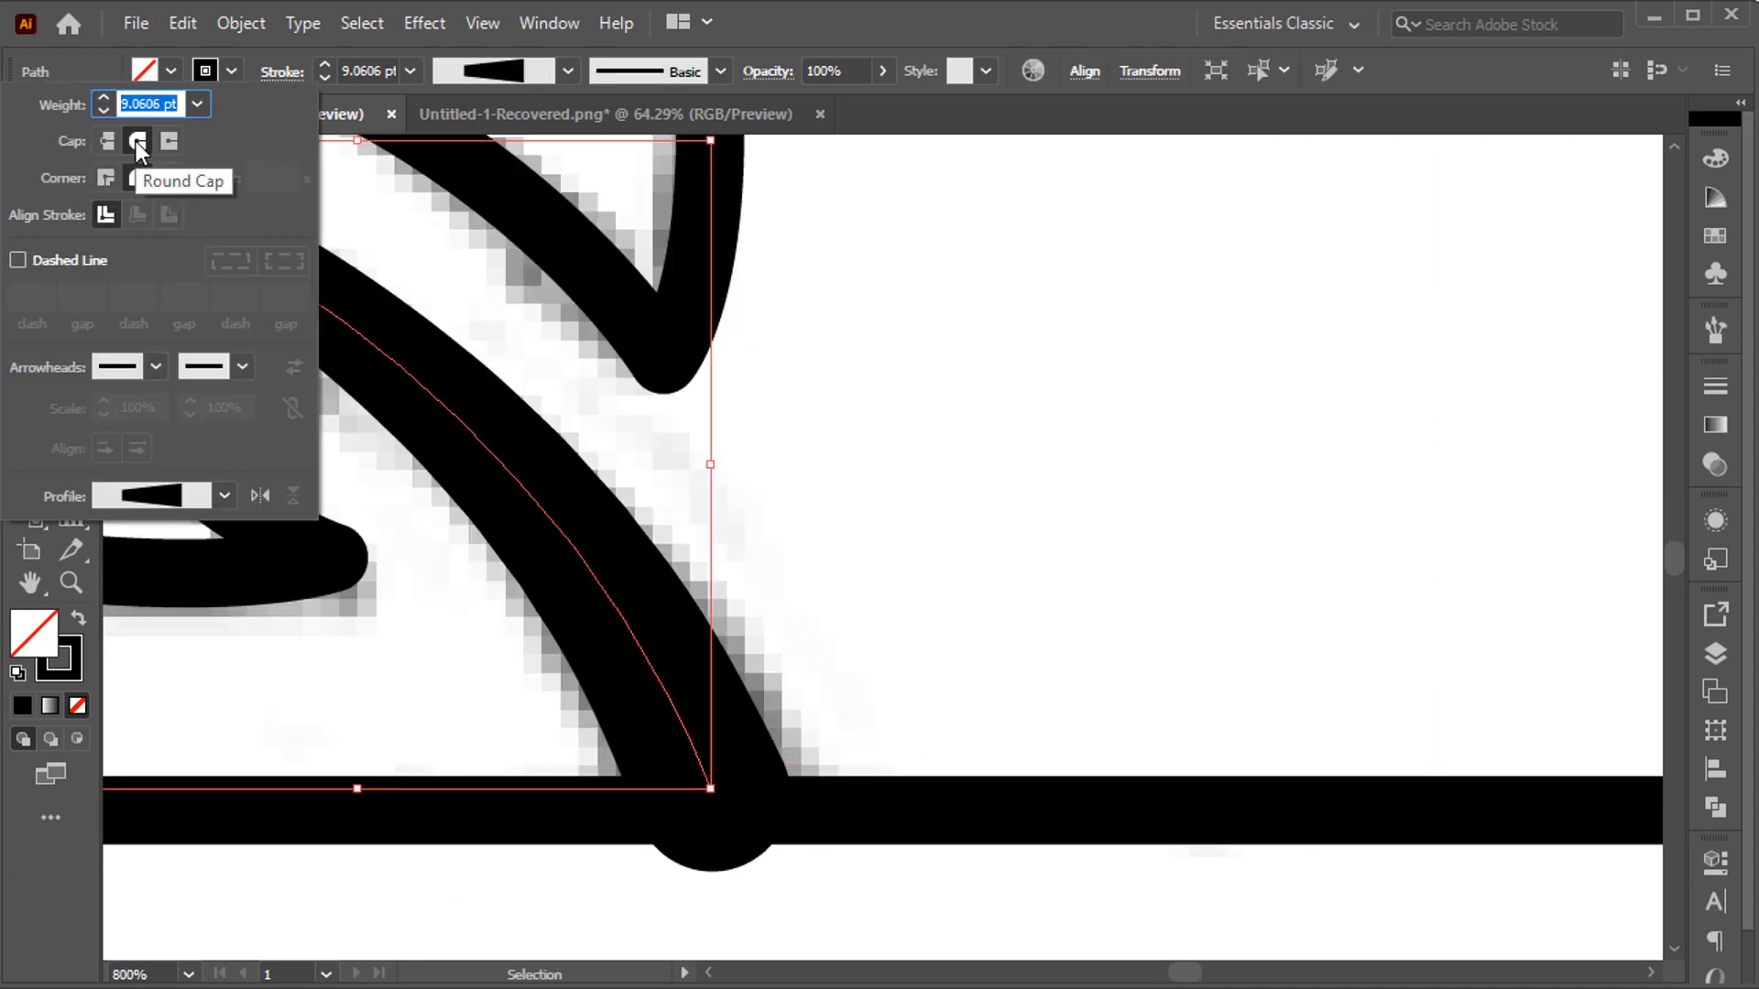
{"action": "left_click", "coordinate": [108, 141]}
{"action": "left_click", "coordinate": [163, 140]}
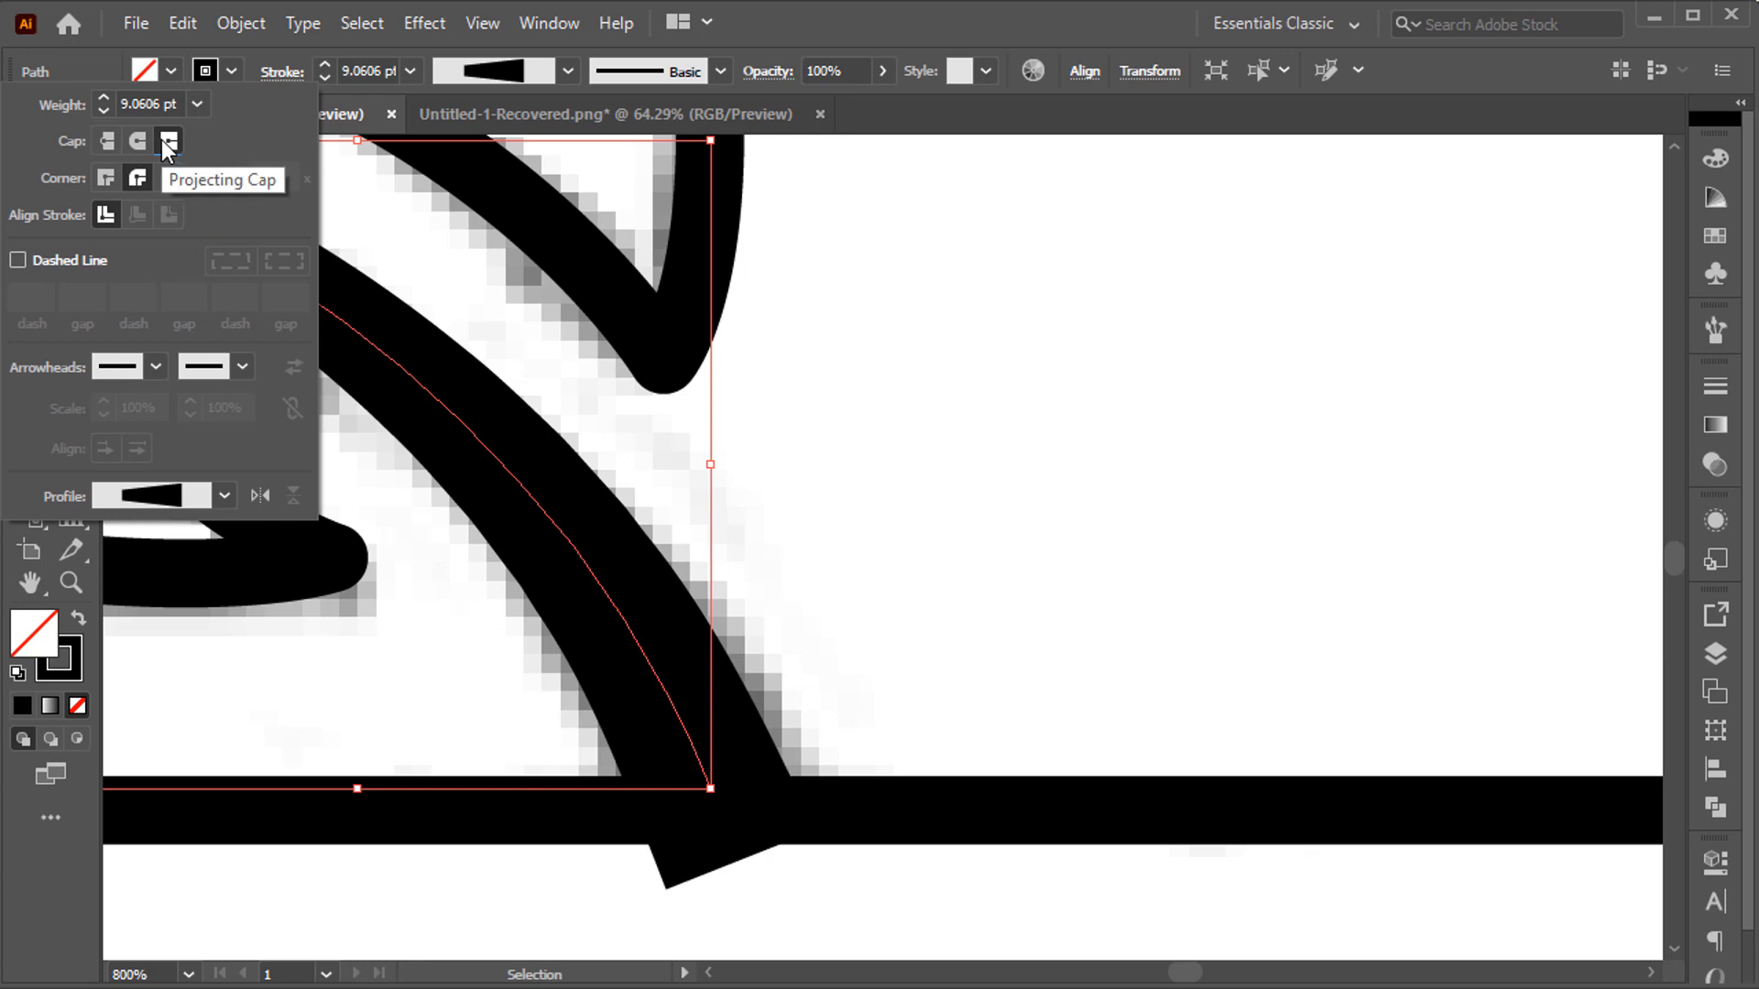
- Raise the stem's lower anchor so its squared end stays within the perch outline, and adjust the stroke width at its tip
{"action": "key", "text": "a"}
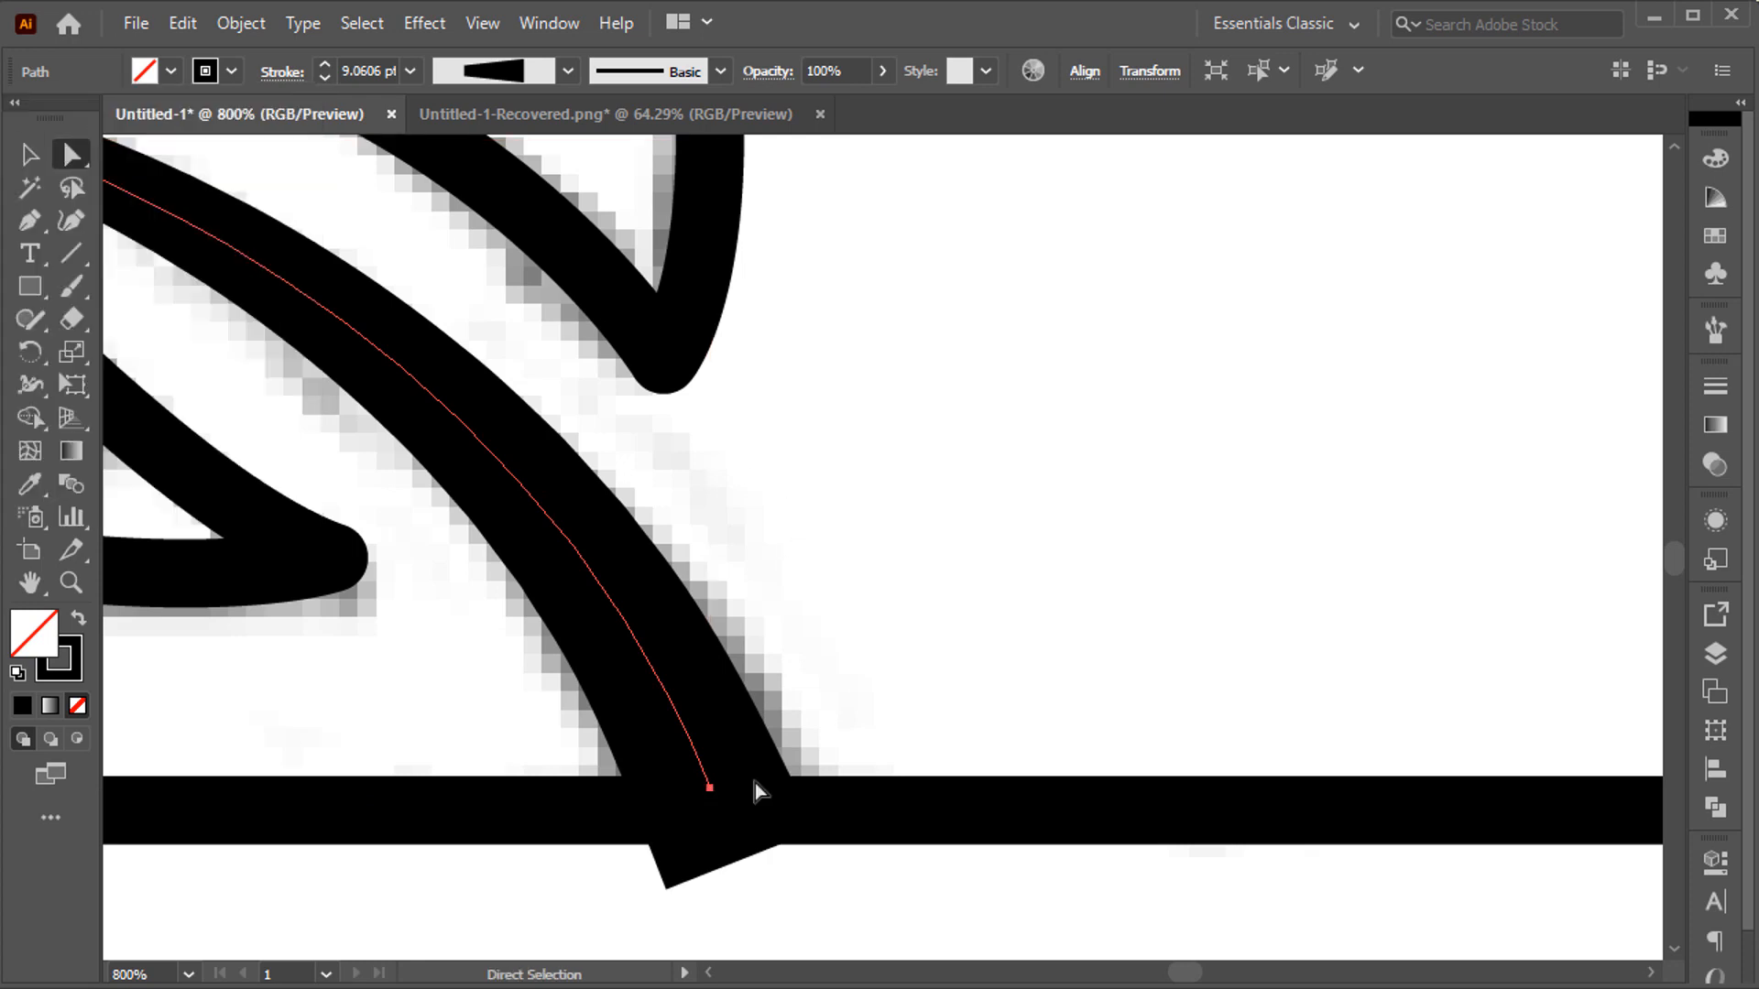
{"action": "left_click_drag", "start_coordinate": [710, 788], "coordinate": [701, 740]}
{"action": "key", "text": "ctrl+z"}
{"action": "scroll", "coordinate": [699, 738], "scroll_direction": "down", "scroll_amount": 2}
{"action": "scroll", "coordinate": [565, 645], "scroll_direction": "left", "scroll_amount": 3}
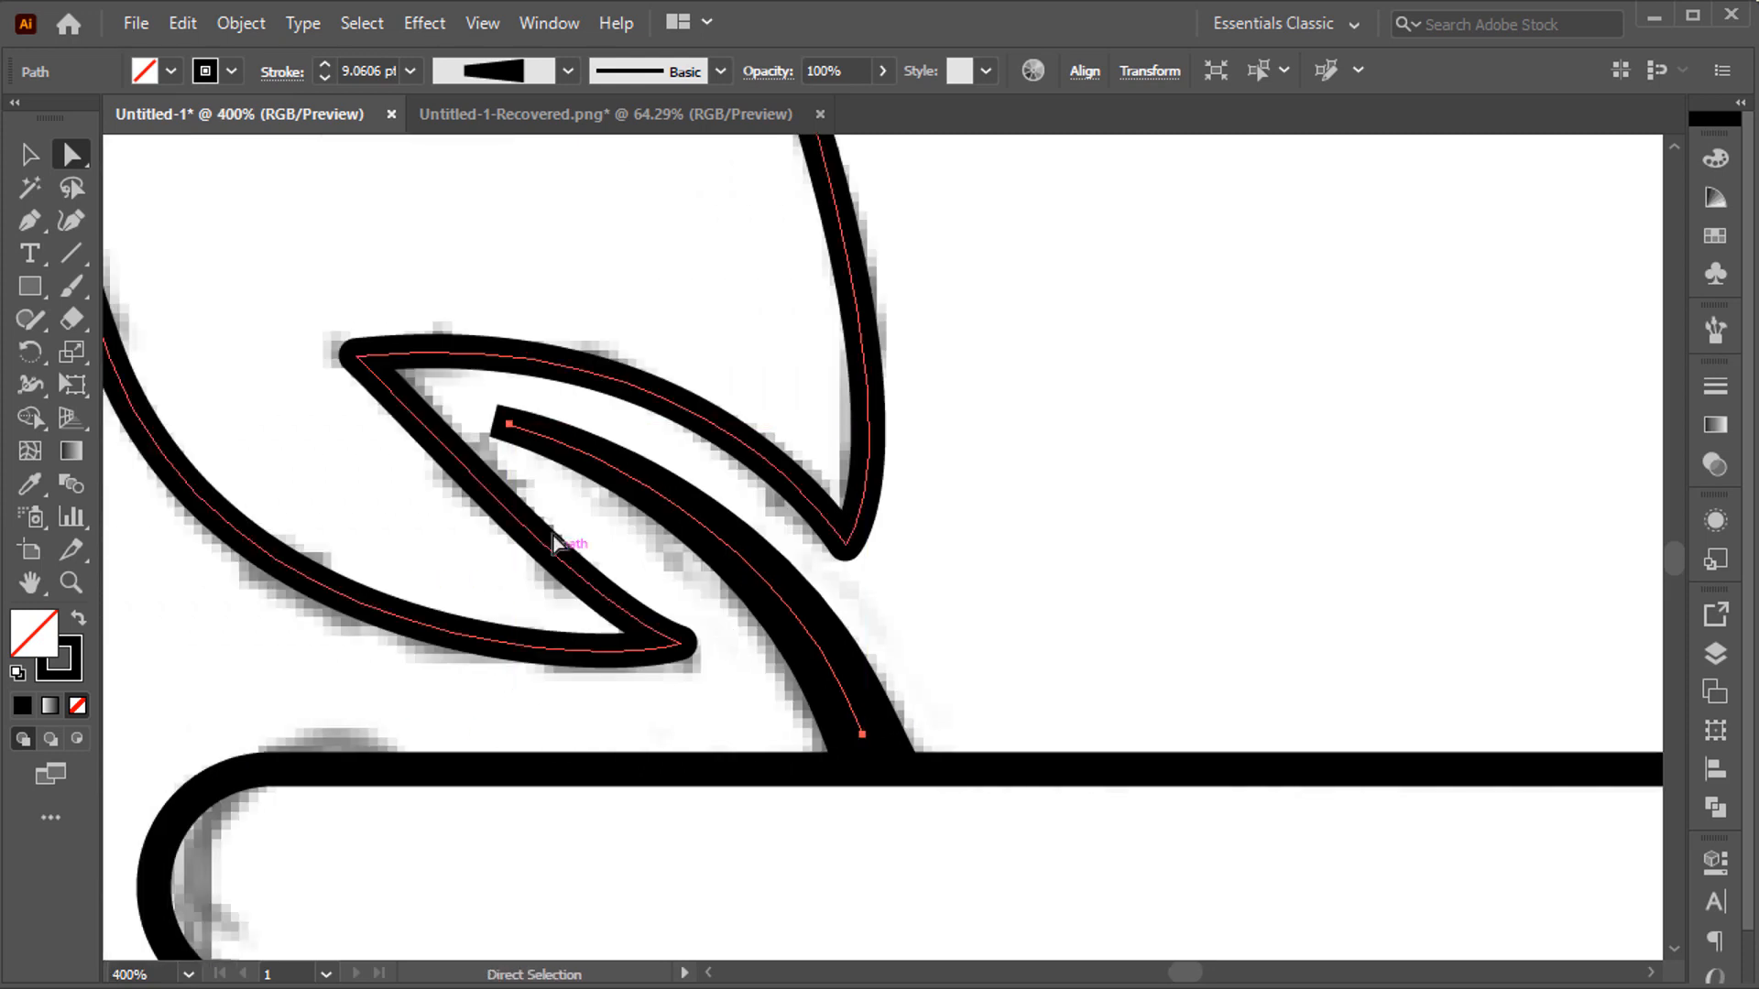
{"action": "key", "text": "shift+w"}
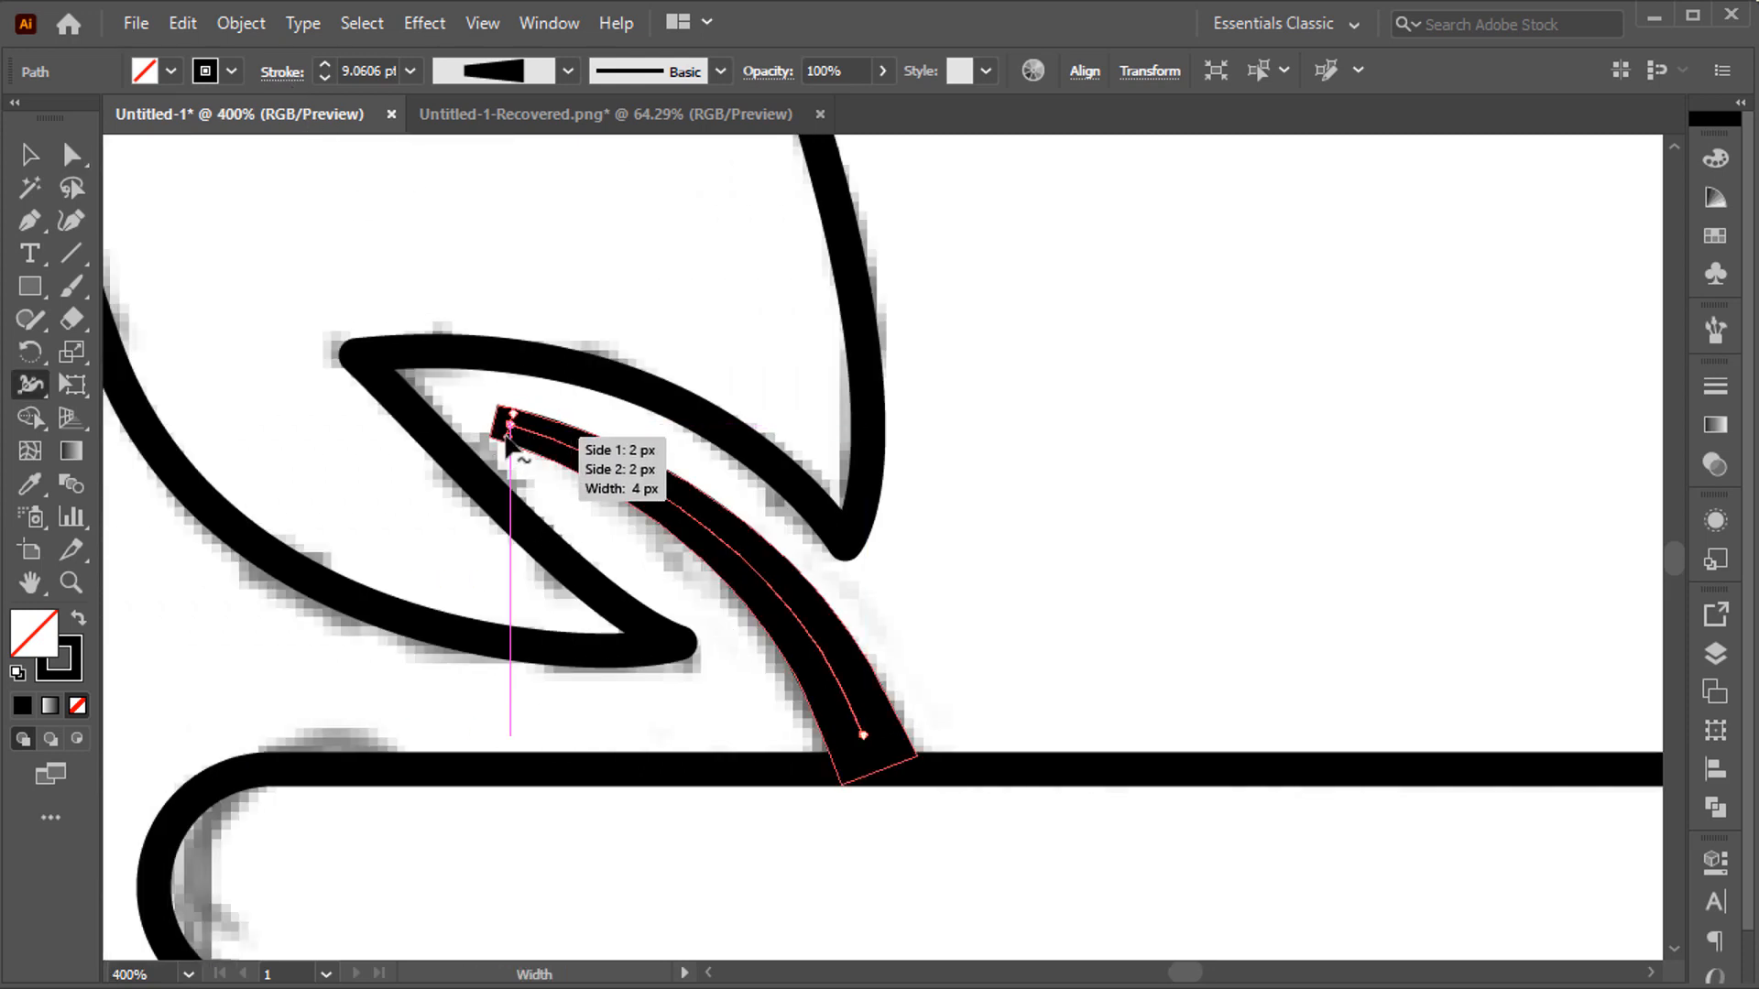
{"action": "left_click_drag", "start_coordinate": [509, 434], "coordinate": [510, 431]}
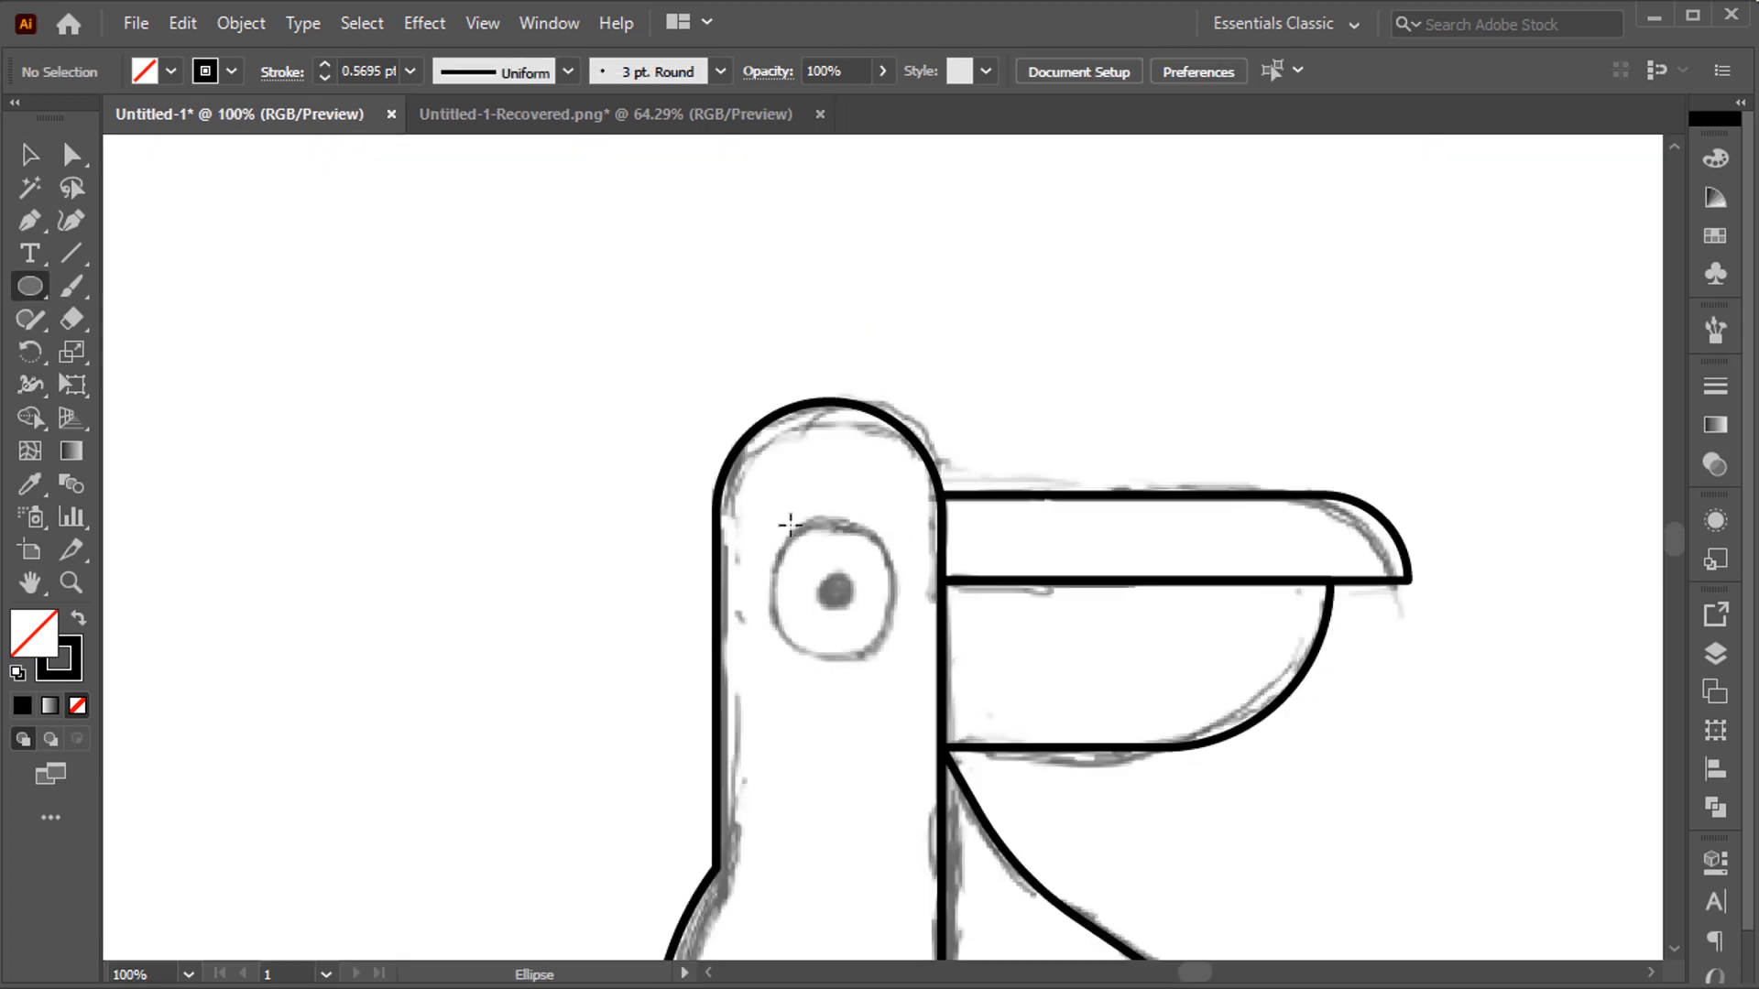
- Draw a circle over the sketched eye and set its stroke to 4 pt
{"action": "left_click_drag", "start_coordinate": [825, 586], "coordinate": [878, 660]}
{"action": "left_click", "coordinate": [322, 66]}
{"action": "left_click", "coordinate": [323, 66]}
{"action": "left_click", "coordinate": [322, 66]}
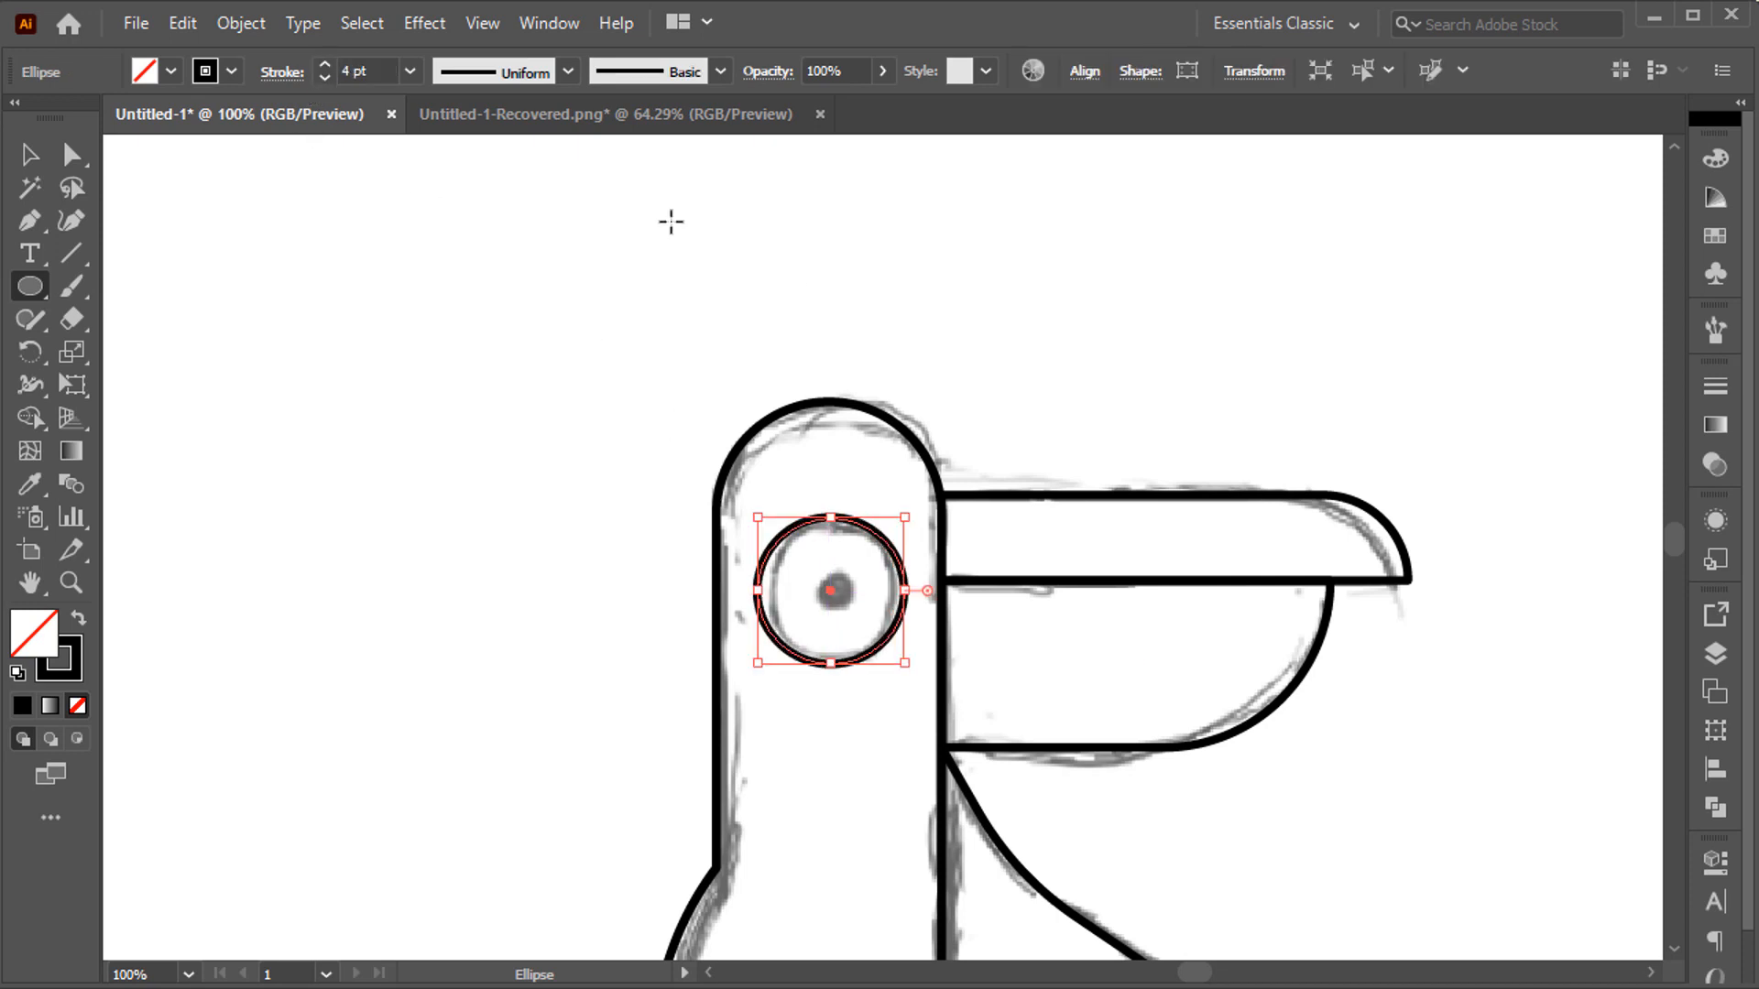
- Paste a copy of the eye circle in front, shrink it to the pupil's size about its centre, and make it solid black without a stroke
{"action": "key", "text": "v"}
{"action": "left_click", "coordinate": [187, 35]}
{"action": "left_click", "coordinate": [227, 154]}
{"action": "left_click", "coordinate": [188, 30]}
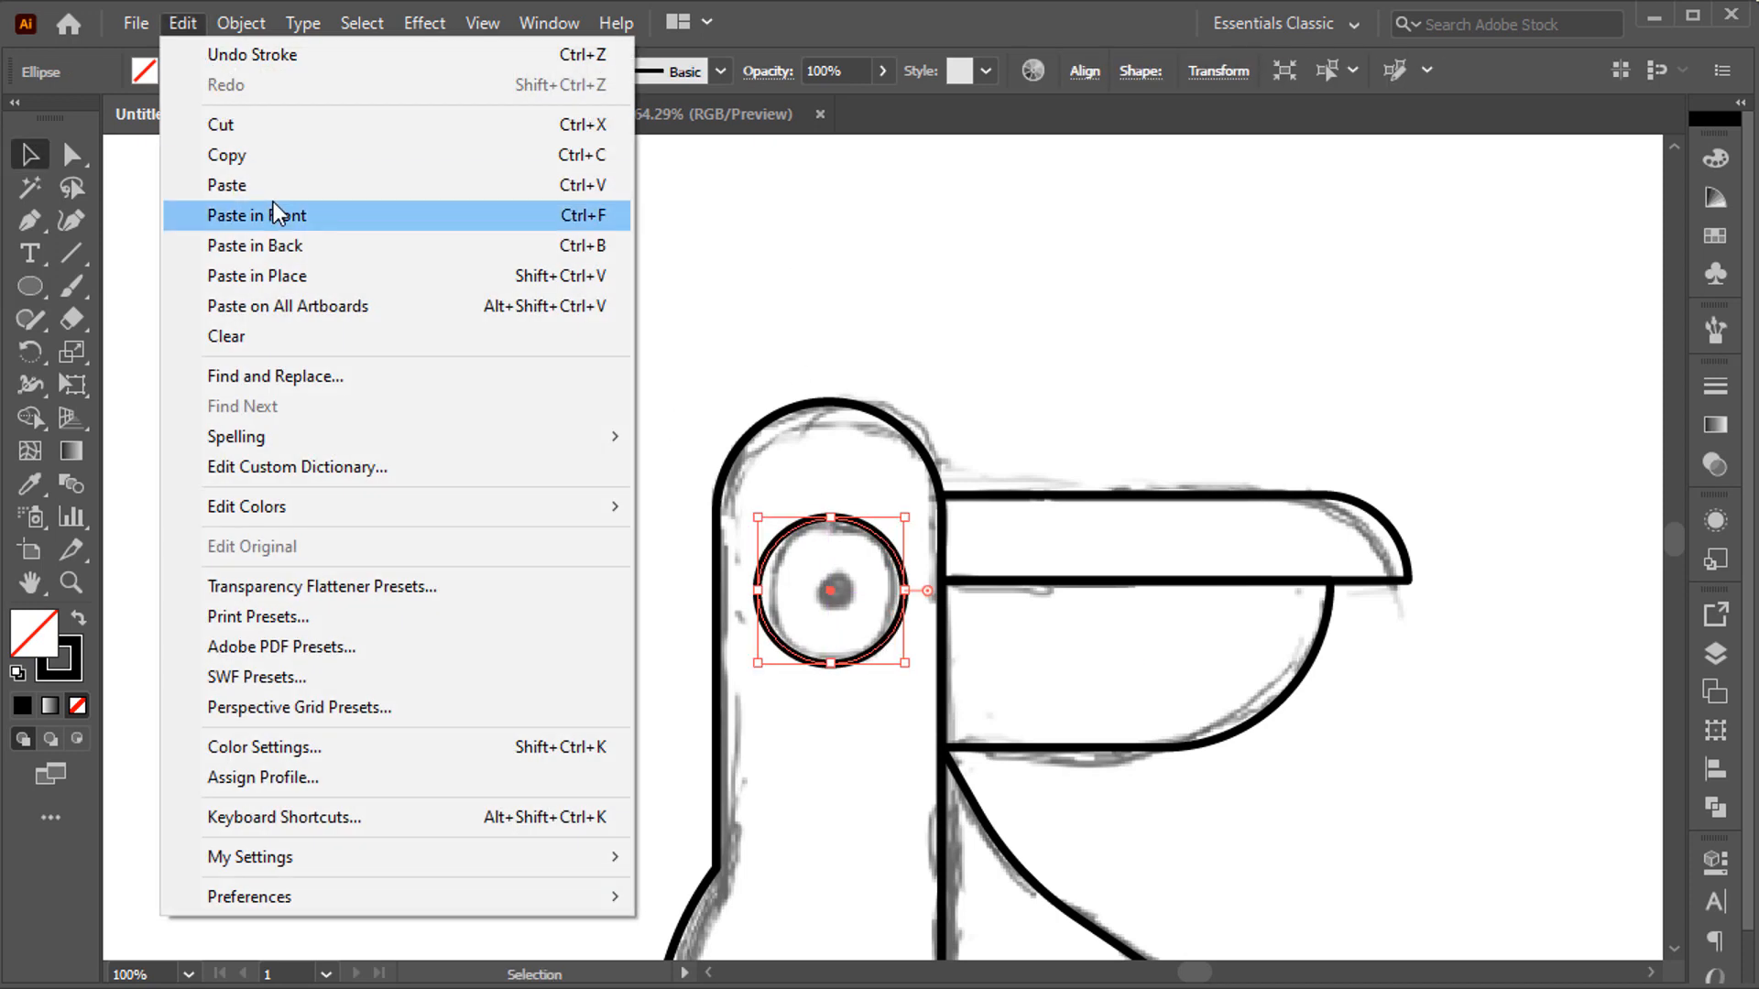
{"action": "left_click", "coordinate": [274, 216]}
{"action": "left_click_drag", "start_coordinate": [905, 518], "coordinate": [851, 571]}
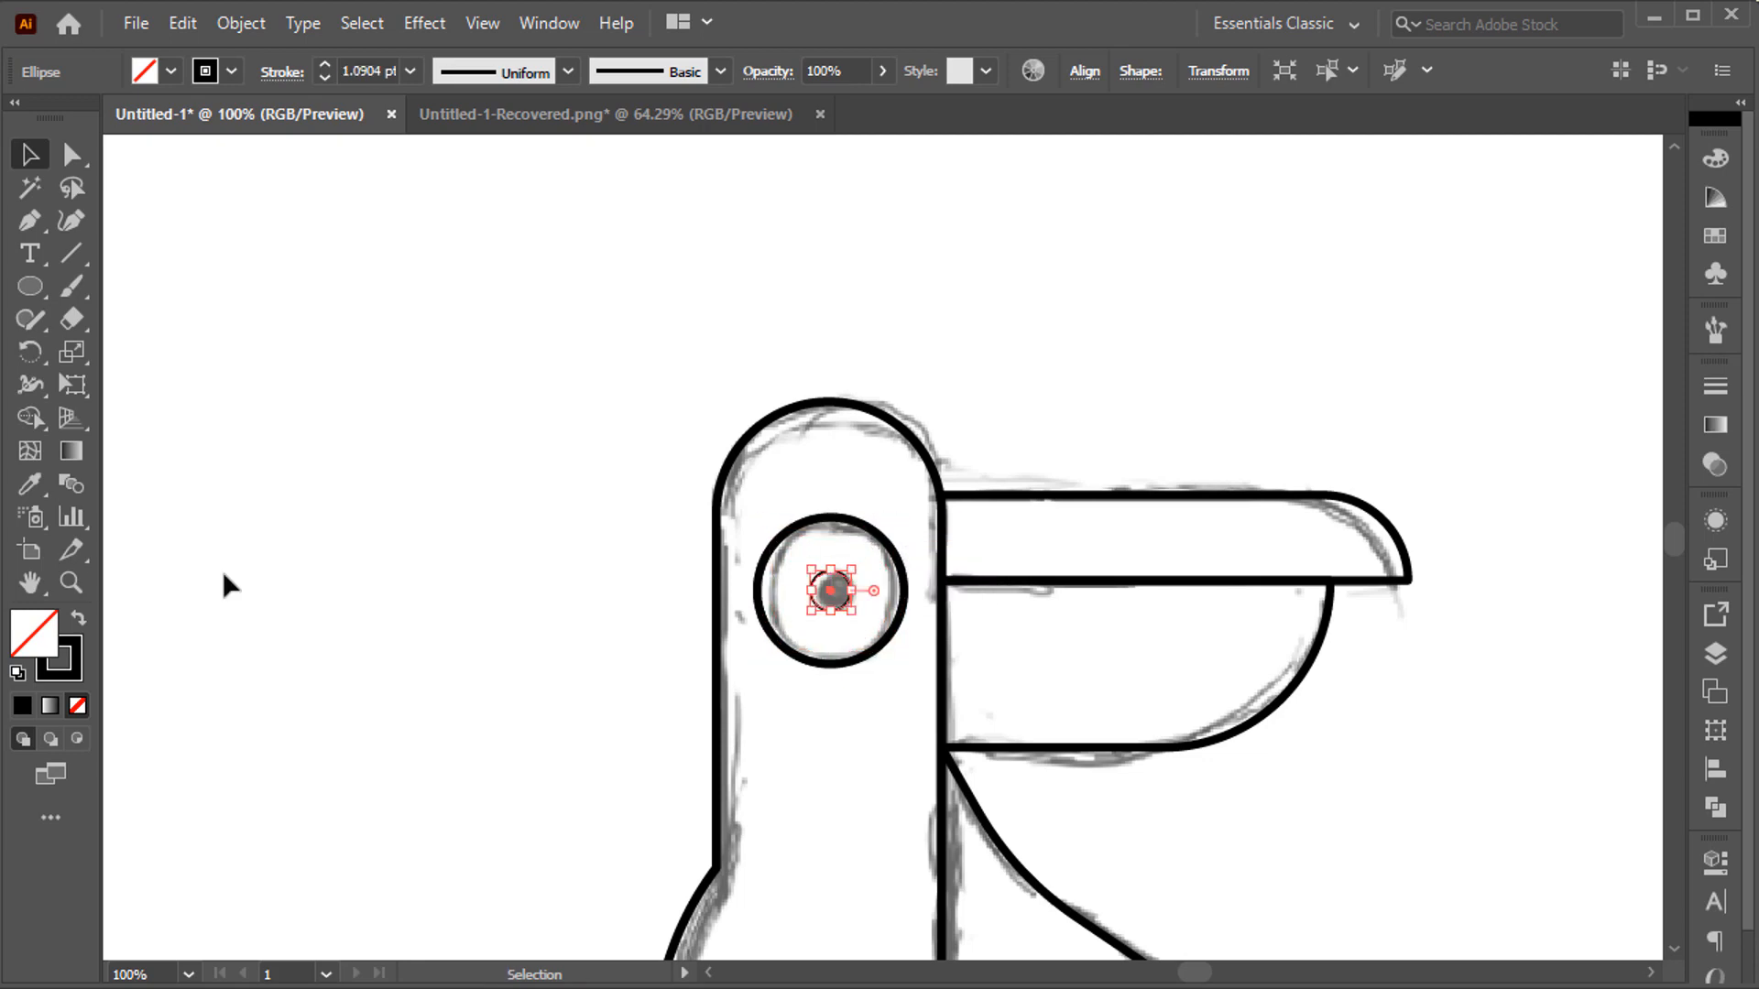
{"action": "key", "text": "shift+x"}
{"action": "left_click", "coordinate": [542, 474]}
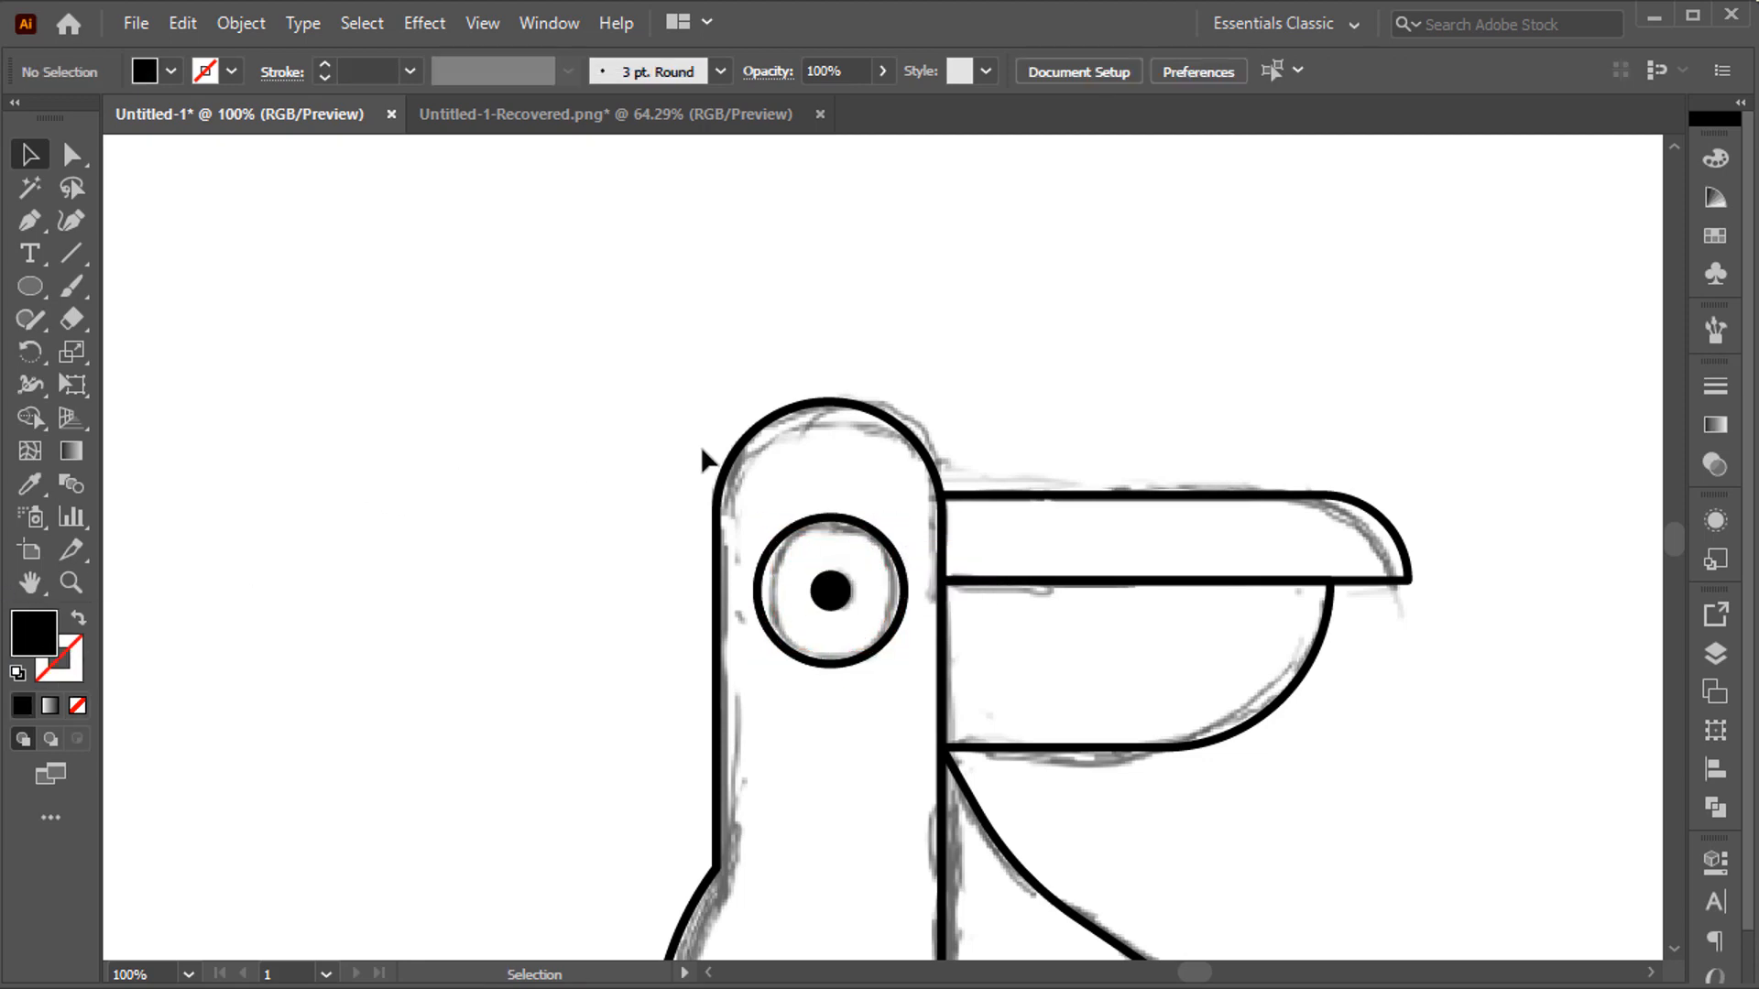
- Slightly round the corner where the back of the neck meets the body
{"action": "key", "text": "ctrl+0"}
{"action": "scroll", "coordinate": [760, 511], "scroll_direction": "up", "scroll_amount": 3}
{"action": "key", "text": "a"}
{"action": "left_click", "coordinate": [762, 552]}
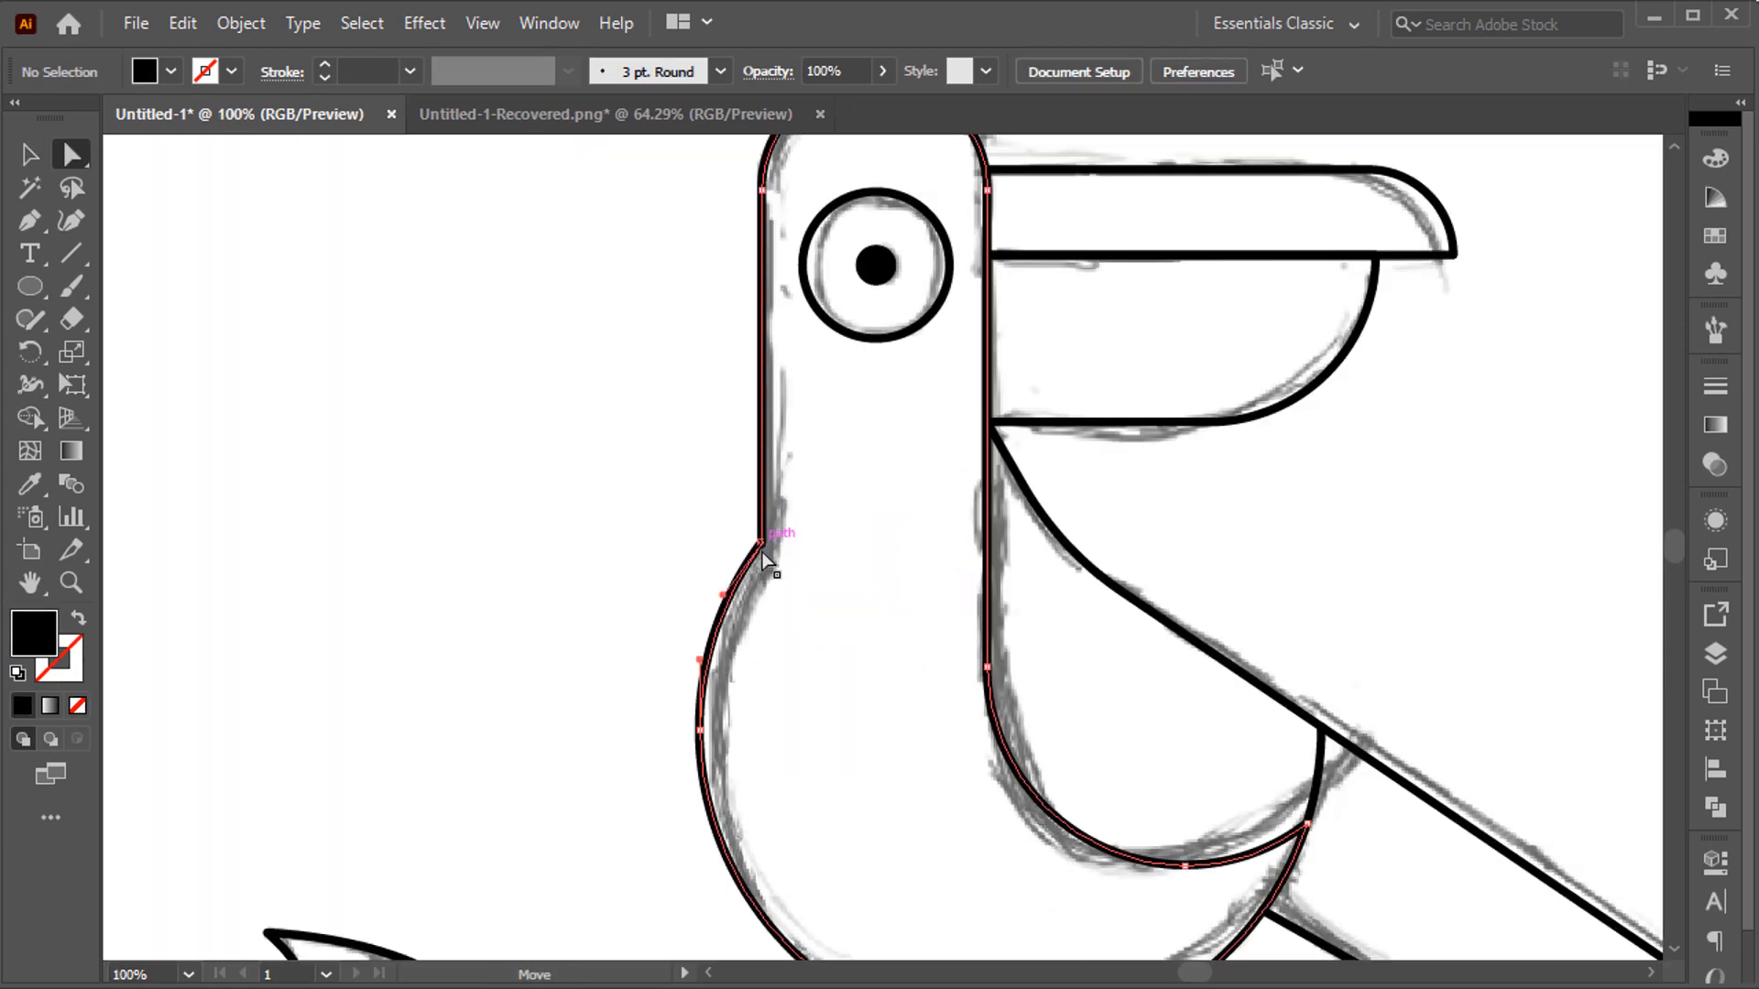
{"action": "left_click", "coordinate": [720, 533]}
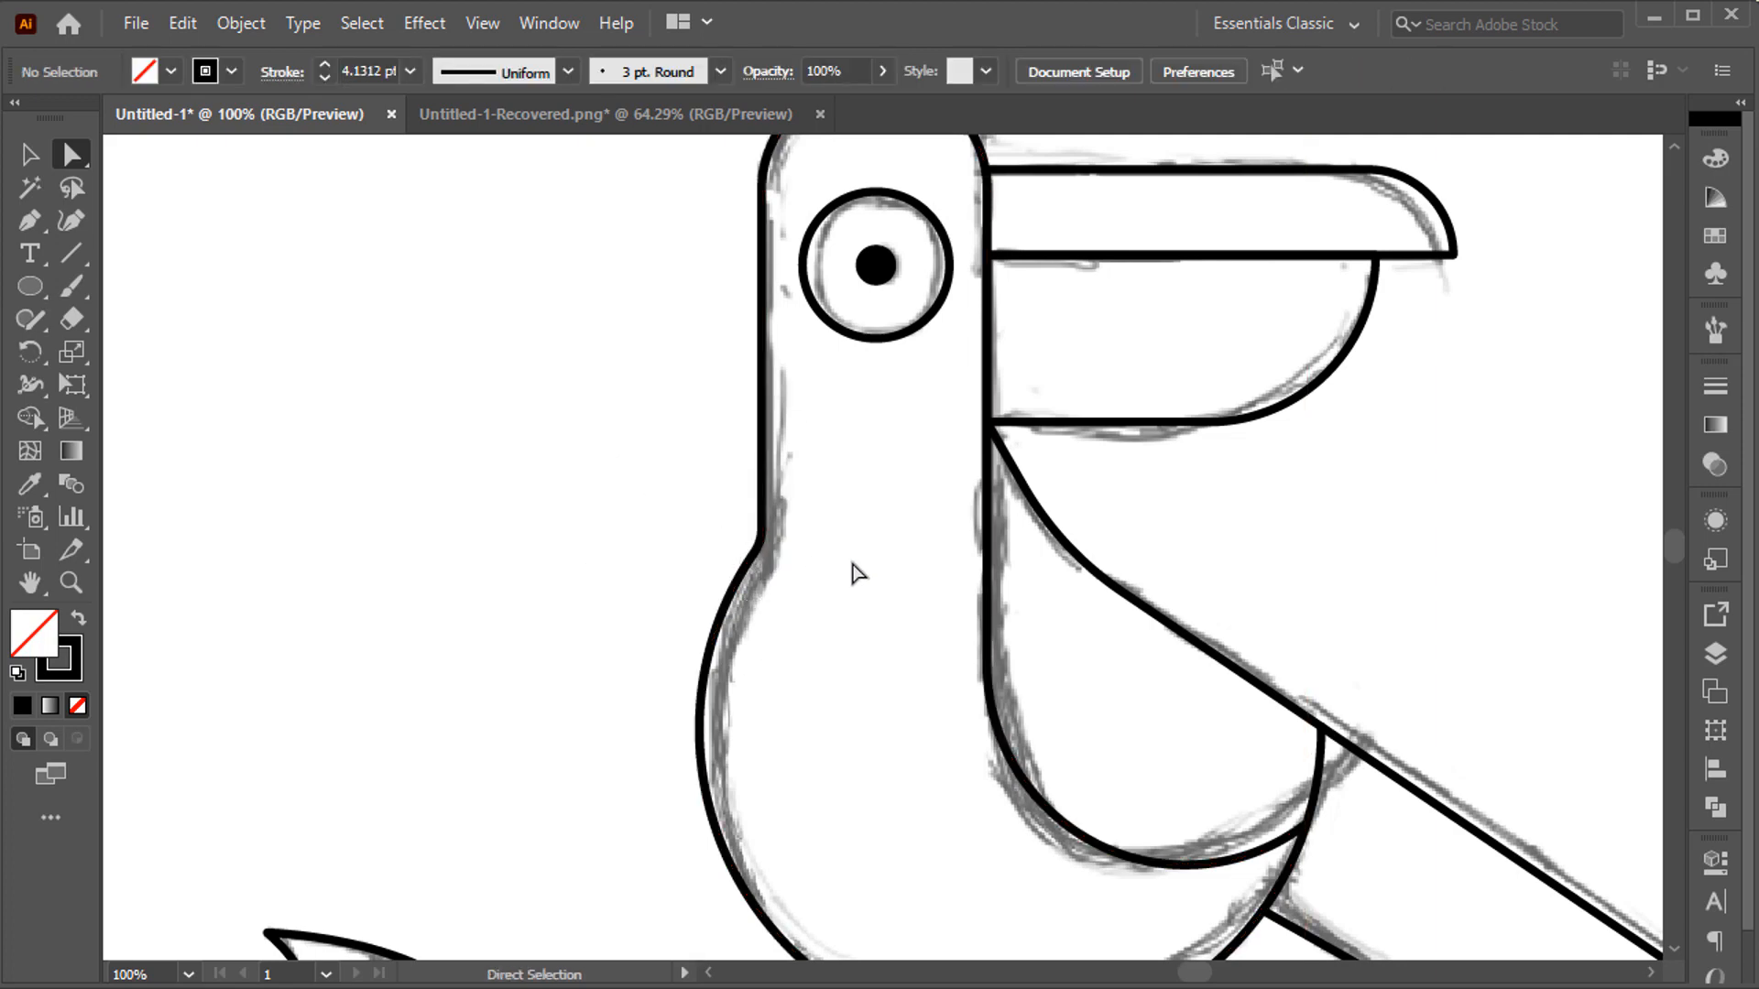
- Fit the artboard in view and hide the sketch template layer, Layer 1
{"action": "key", "text": "ctrl+0"}
{"action": "key", "text": "v"}
{"action": "key", "text": "shift+x"}
{"action": "left_click", "coordinate": [1716, 655]}
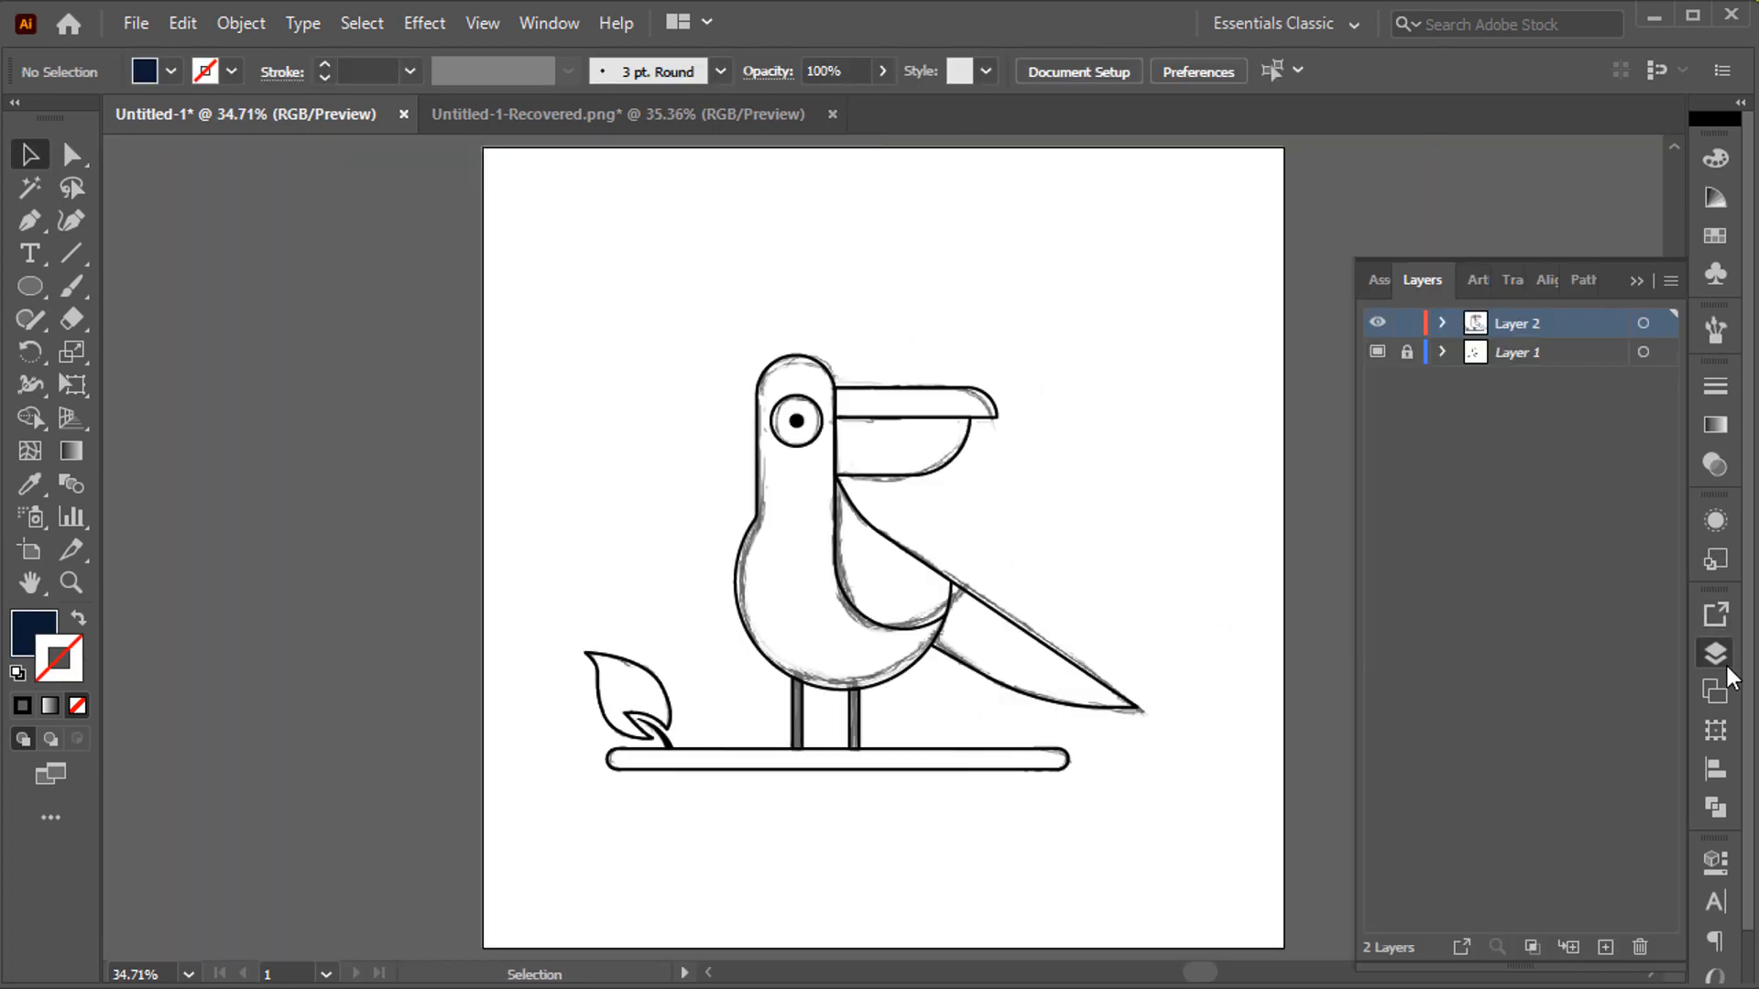
{"action": "left_click", "coordinate": [1377, 352]}
{"action": "left_click", "coordinate": [1544, 292]}
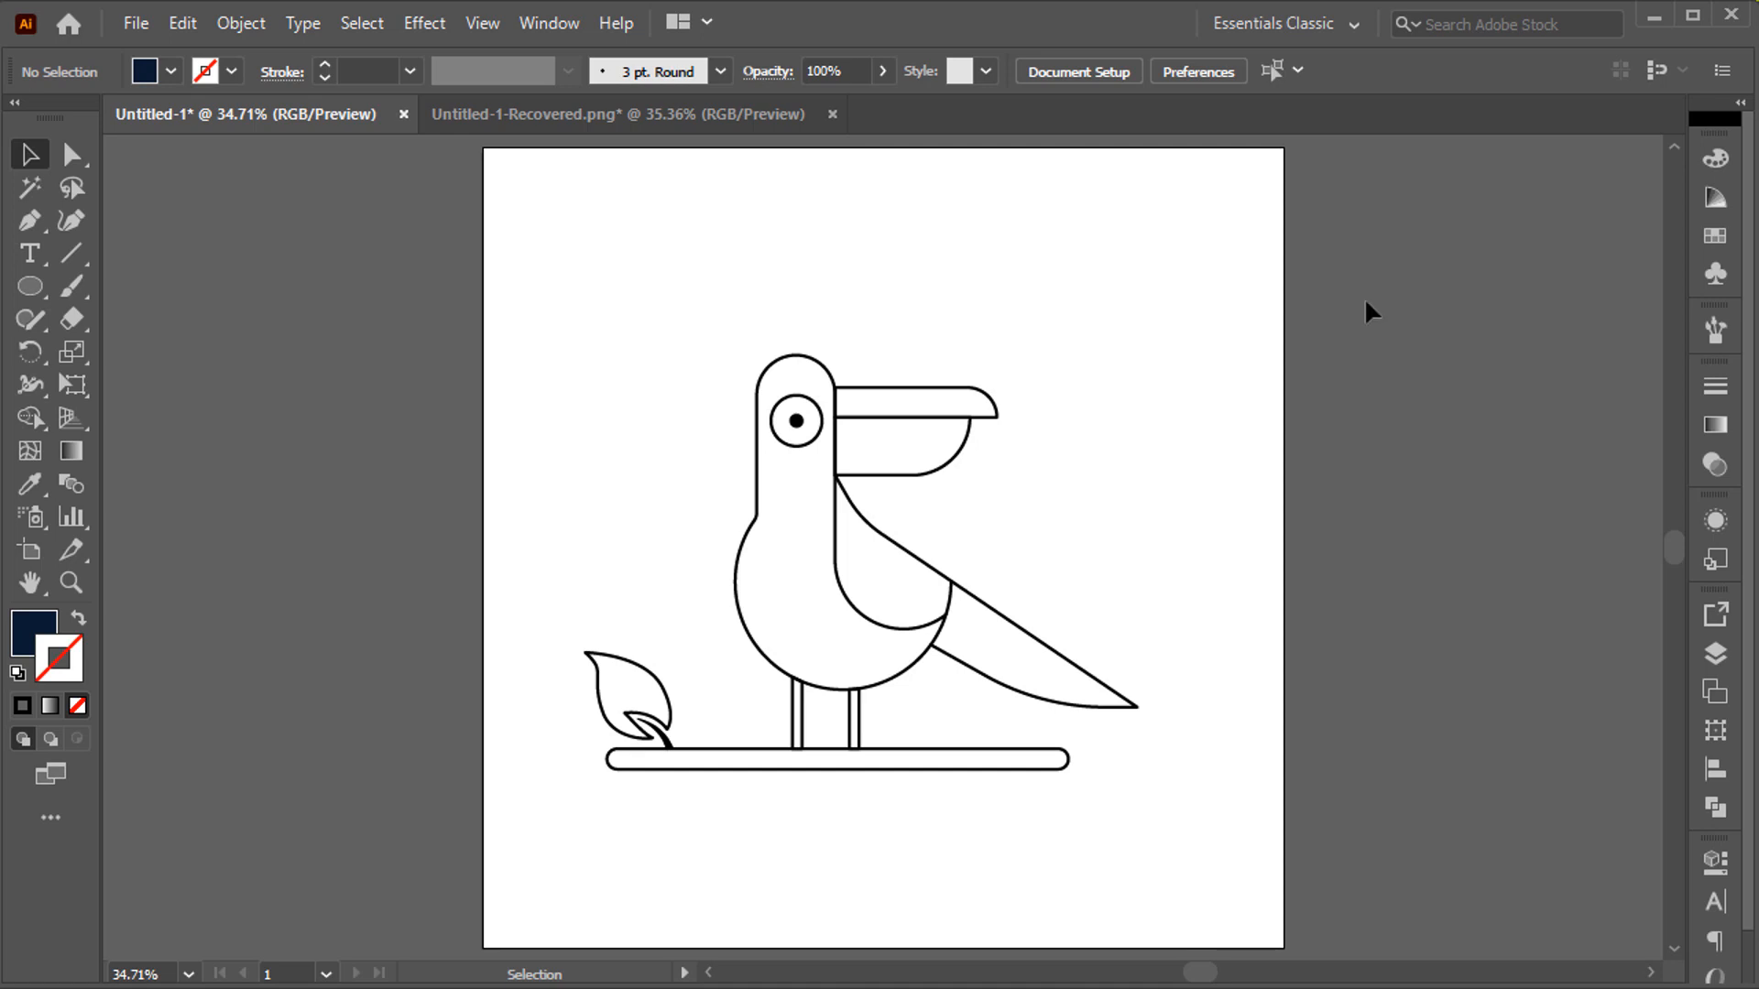
- Group the bird, leaf and perch artwork and shift it slightly away from the colour swatches
{"action": "mouse_move", "coordinate": [1356, 318]}
{"action": "left_mouse_down"}
{"action": "mouse_move", "coordinate": [576, 770]}
{"action": "mouse_move", "coordinate": [582, 794]}
{"action": "left_mouse_up"}
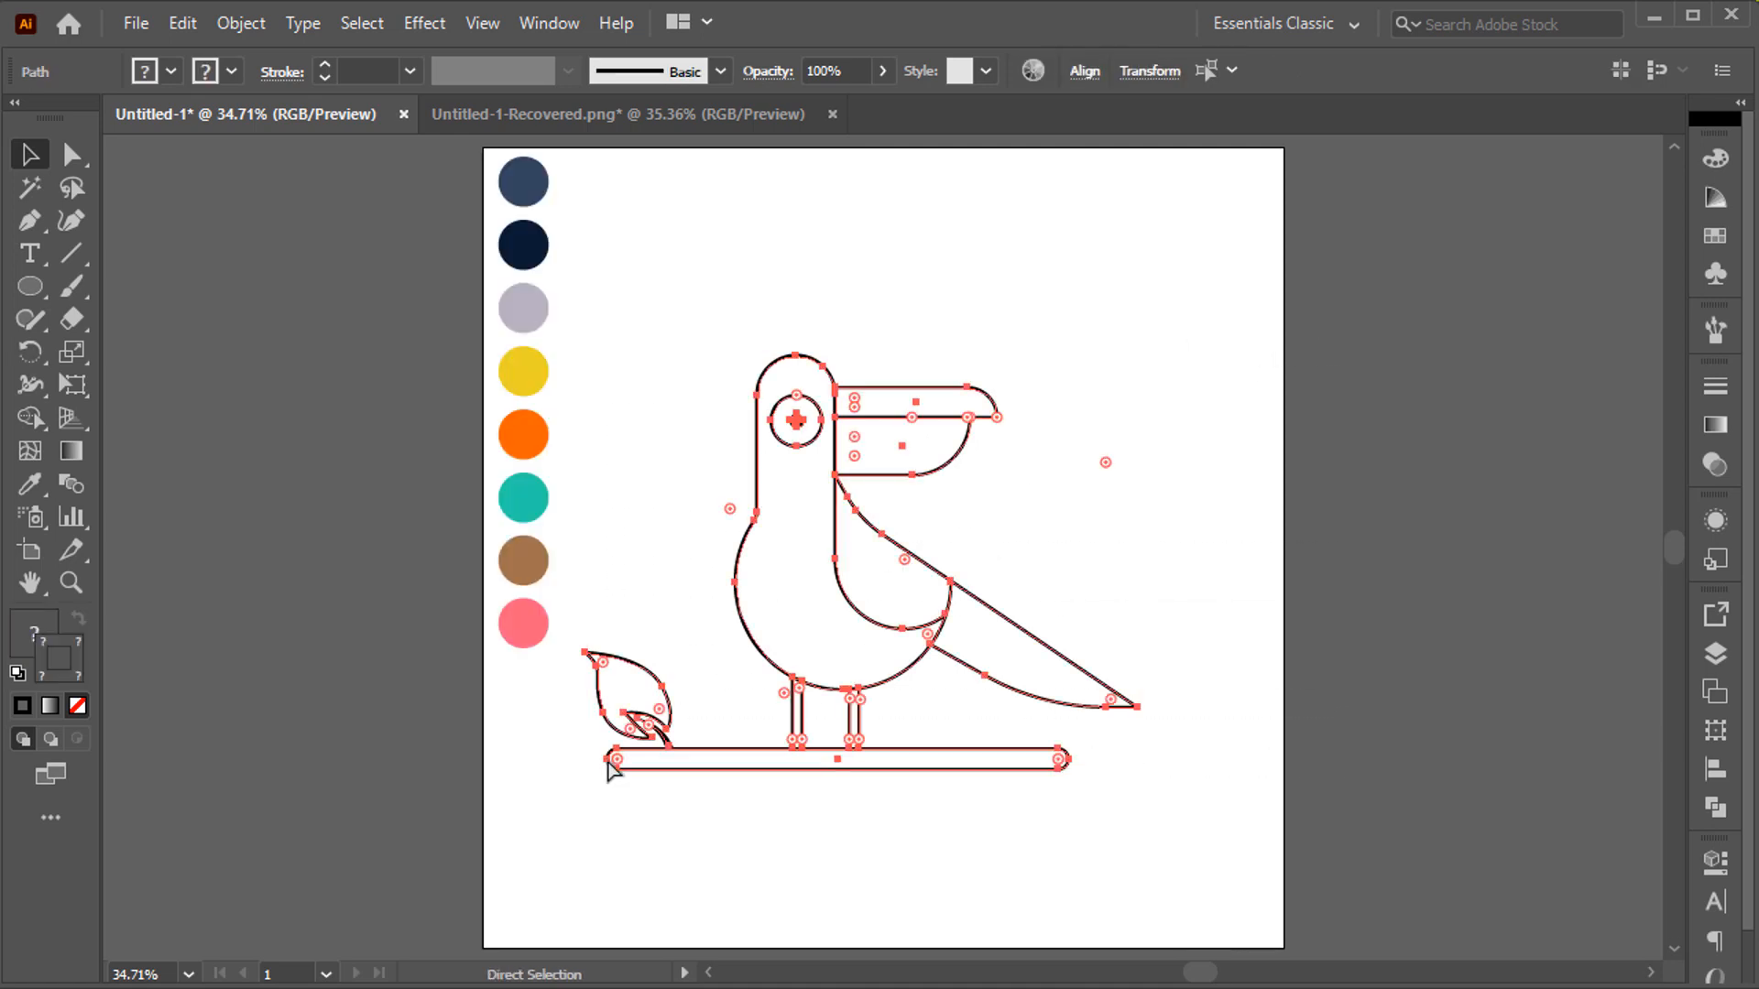
{"action": "key", "text": "ctrl+g"}
{"action": "left_click_drag", "start_coordinate": [739, 569], "coordinate": [779, 555]}
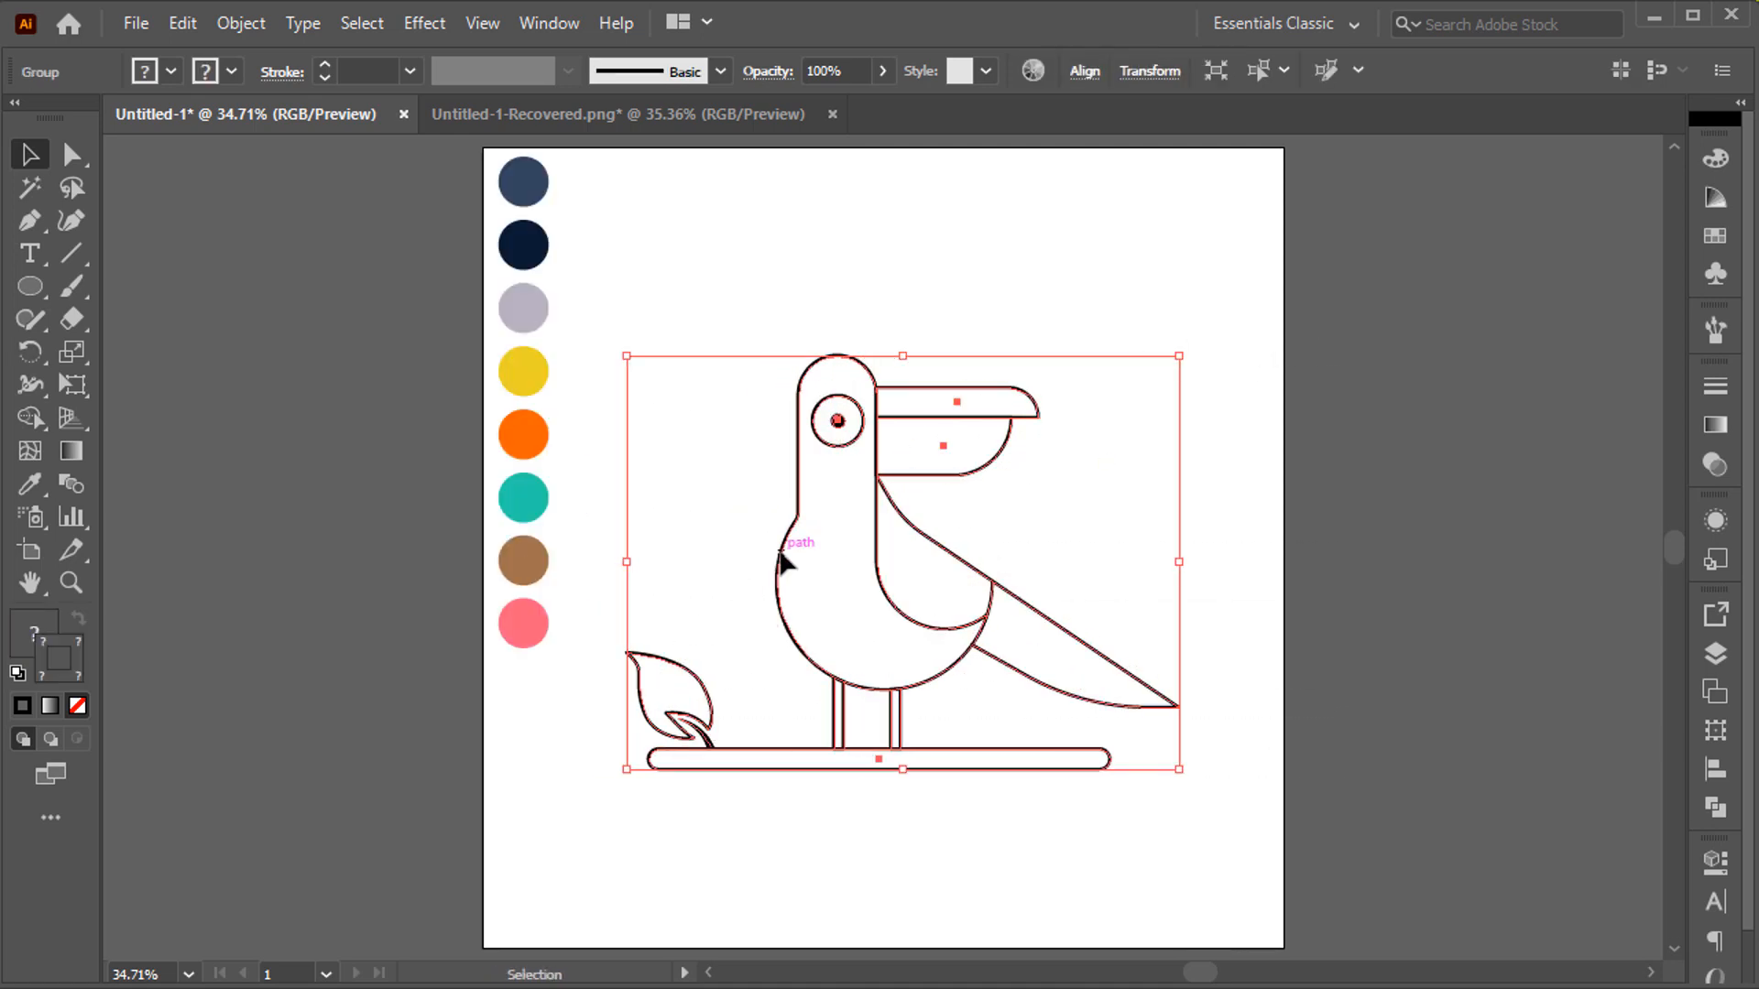
{"action": "left_click", "coordinate": [1092, 621]}
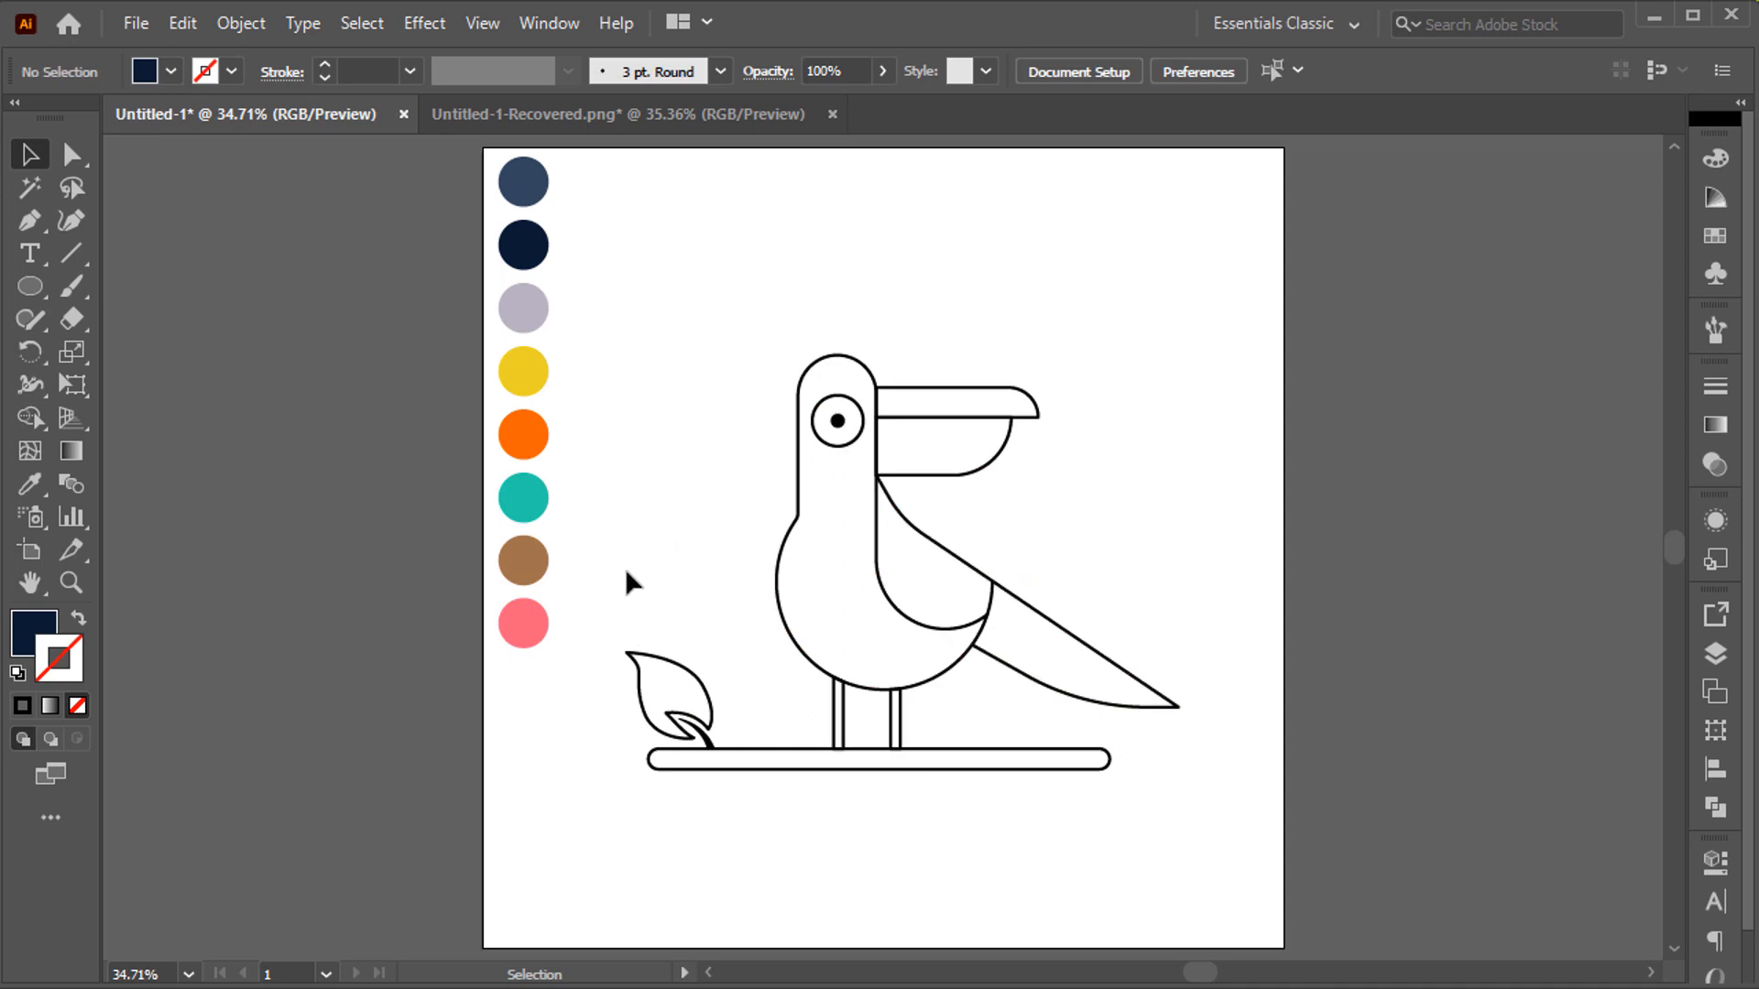
- Select the bird, leaf and perch outlines without the swatches and set their stroke weight to 6 pt
{"action": "key", "text": "ctrl+a"}
{"action": "left_click", "coordinate": [523, 435], "text": "shift"}
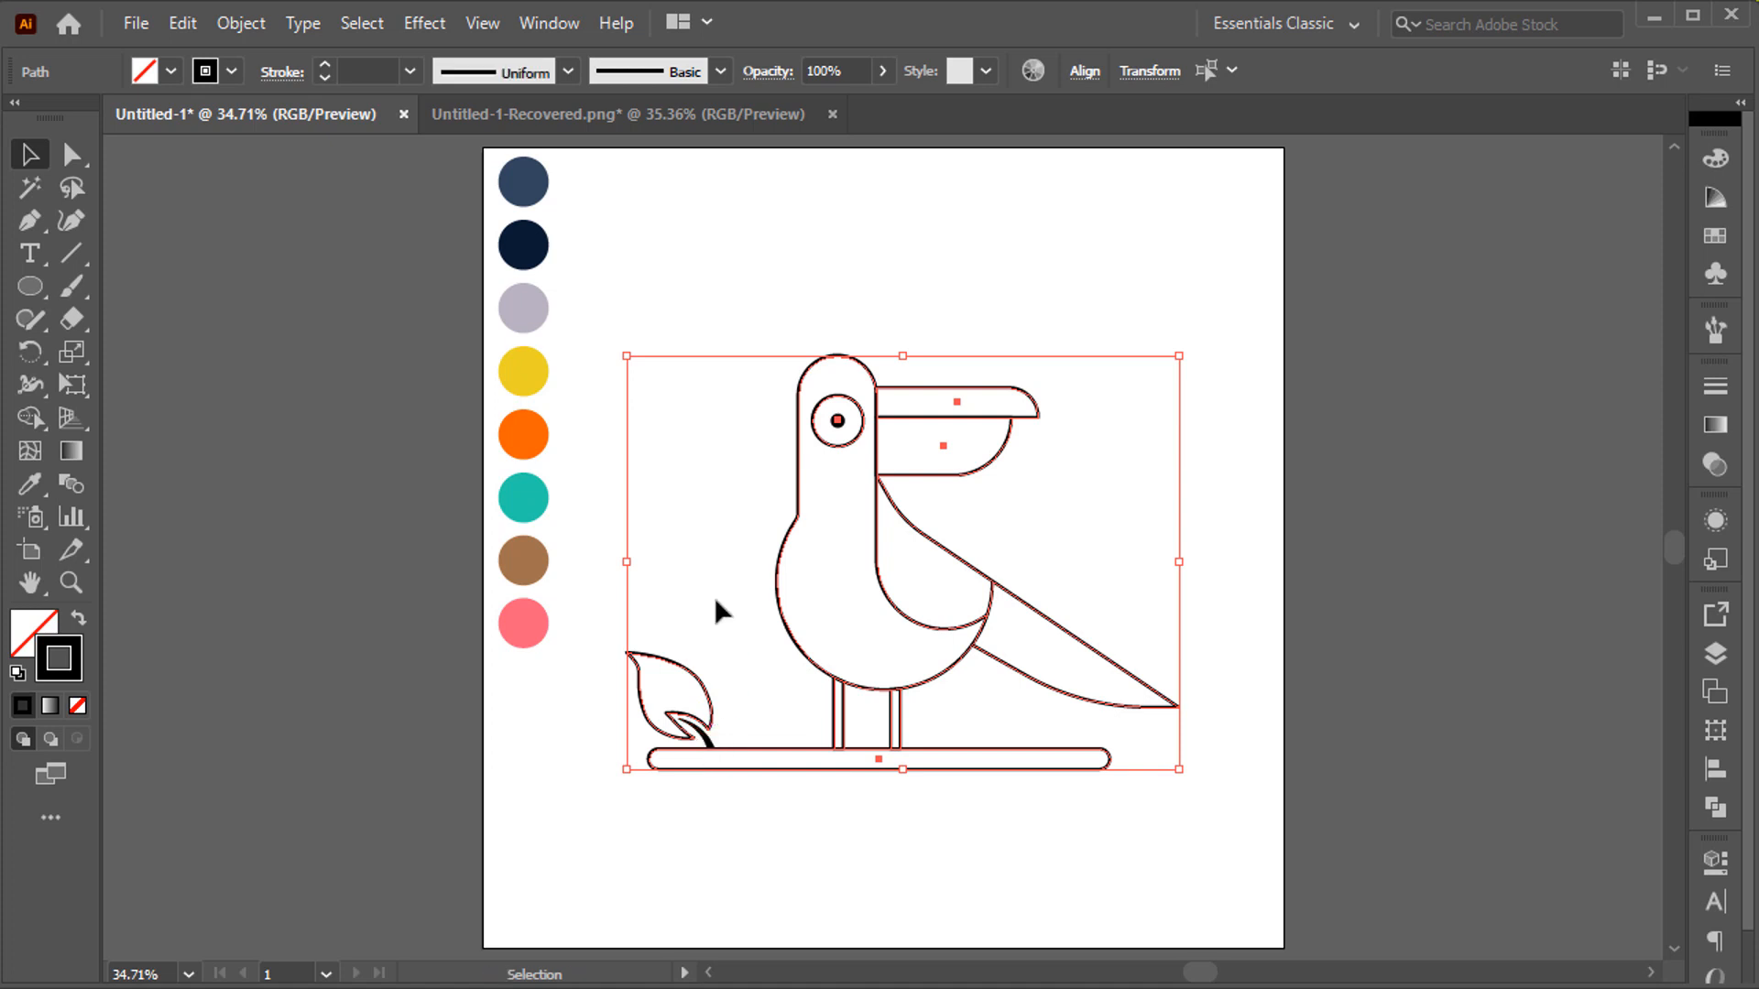
{"action": "left_click", "coordinate": [324, 65]}
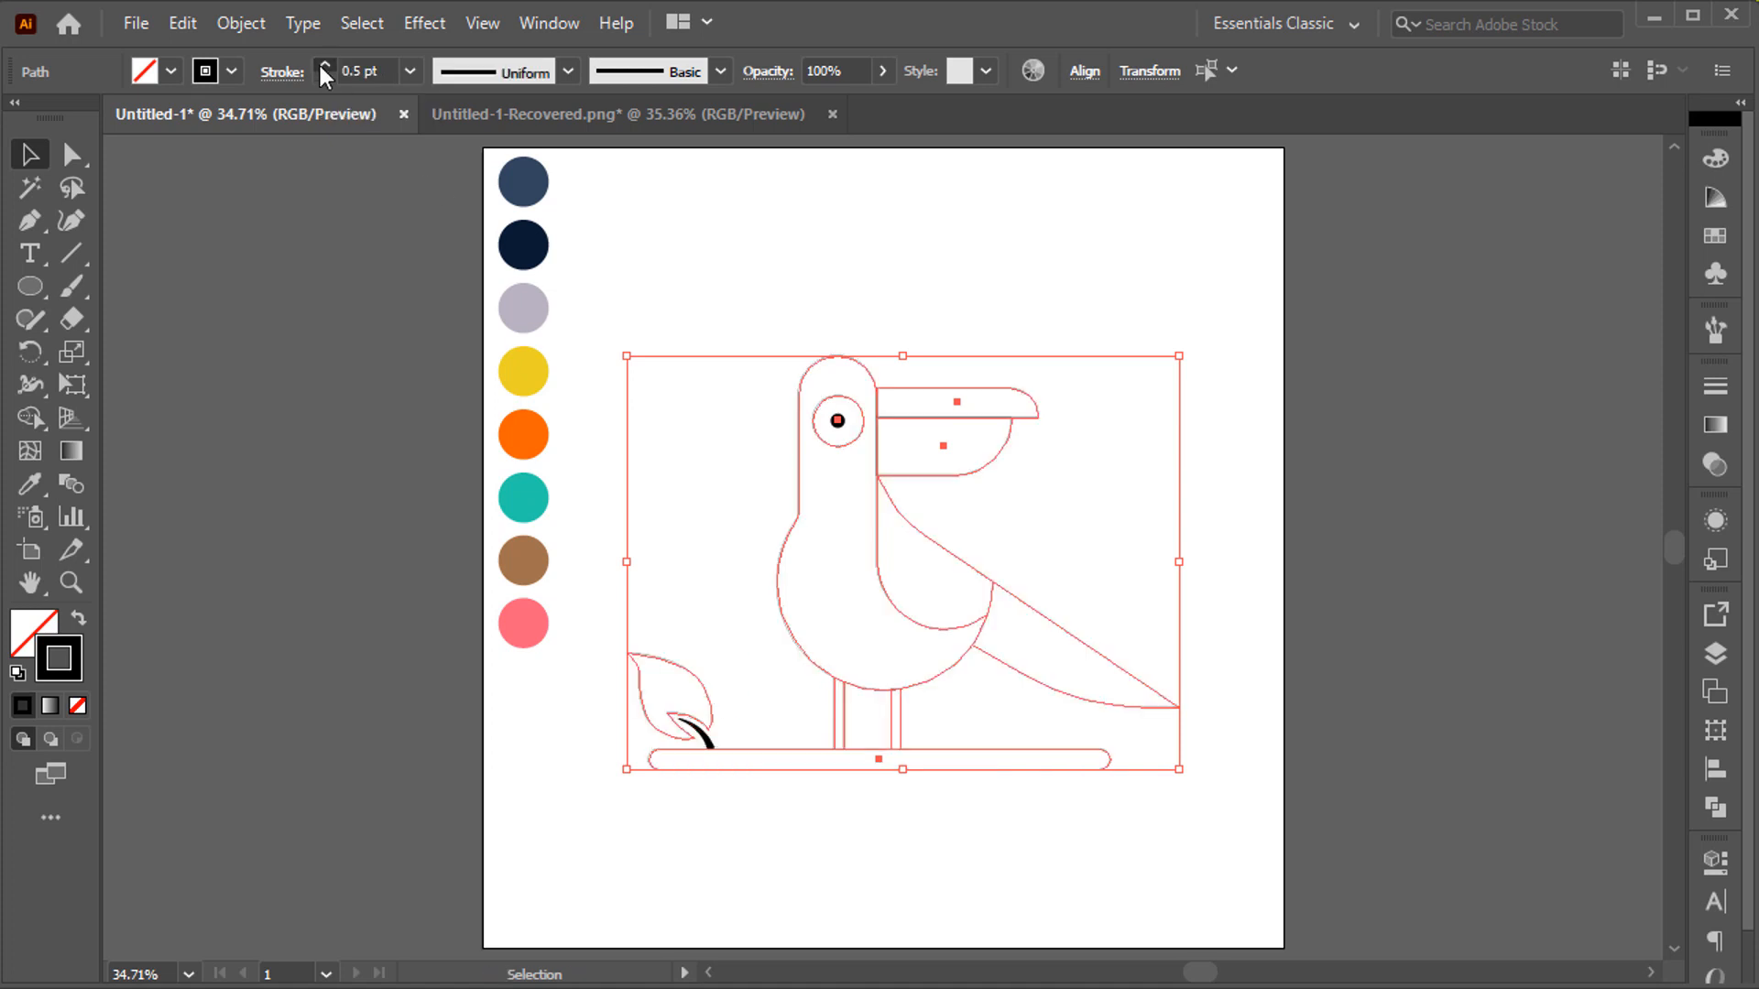
{"action": "left_click", "coordinate": [324, 65]}
{"action": "left_click", "coordinate": [324, 65]}
{"action": "left_click", "coordinate": [325, 65]}
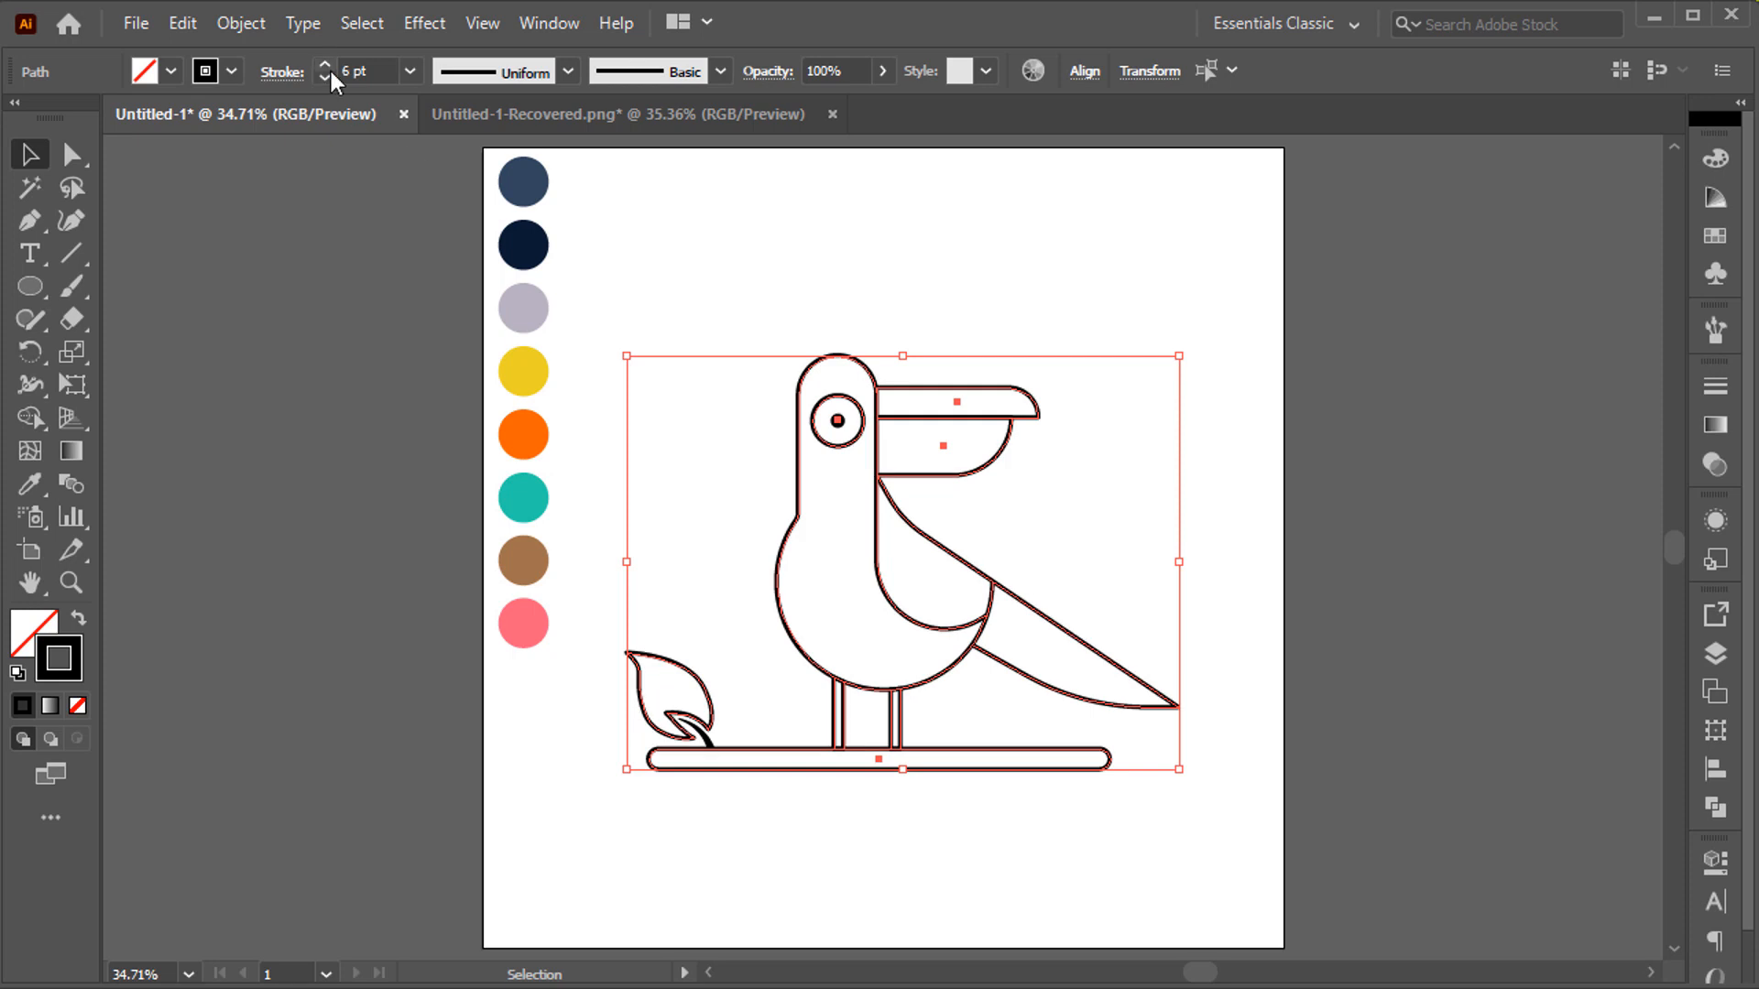
- Select all the artwork except the pupil and recolour its strokes with the dark navy swatch using the Eyedropper
{"action": "mouse_move", "coordinate": [583, 308]}
{"action": "left_mouse_down"}
{"action": "mouse_move", "coordinate": [1080, 834]}
{"action": "mouse_move", "coordinate": [1163, 814]}
{"action": "left_mouse_up"}
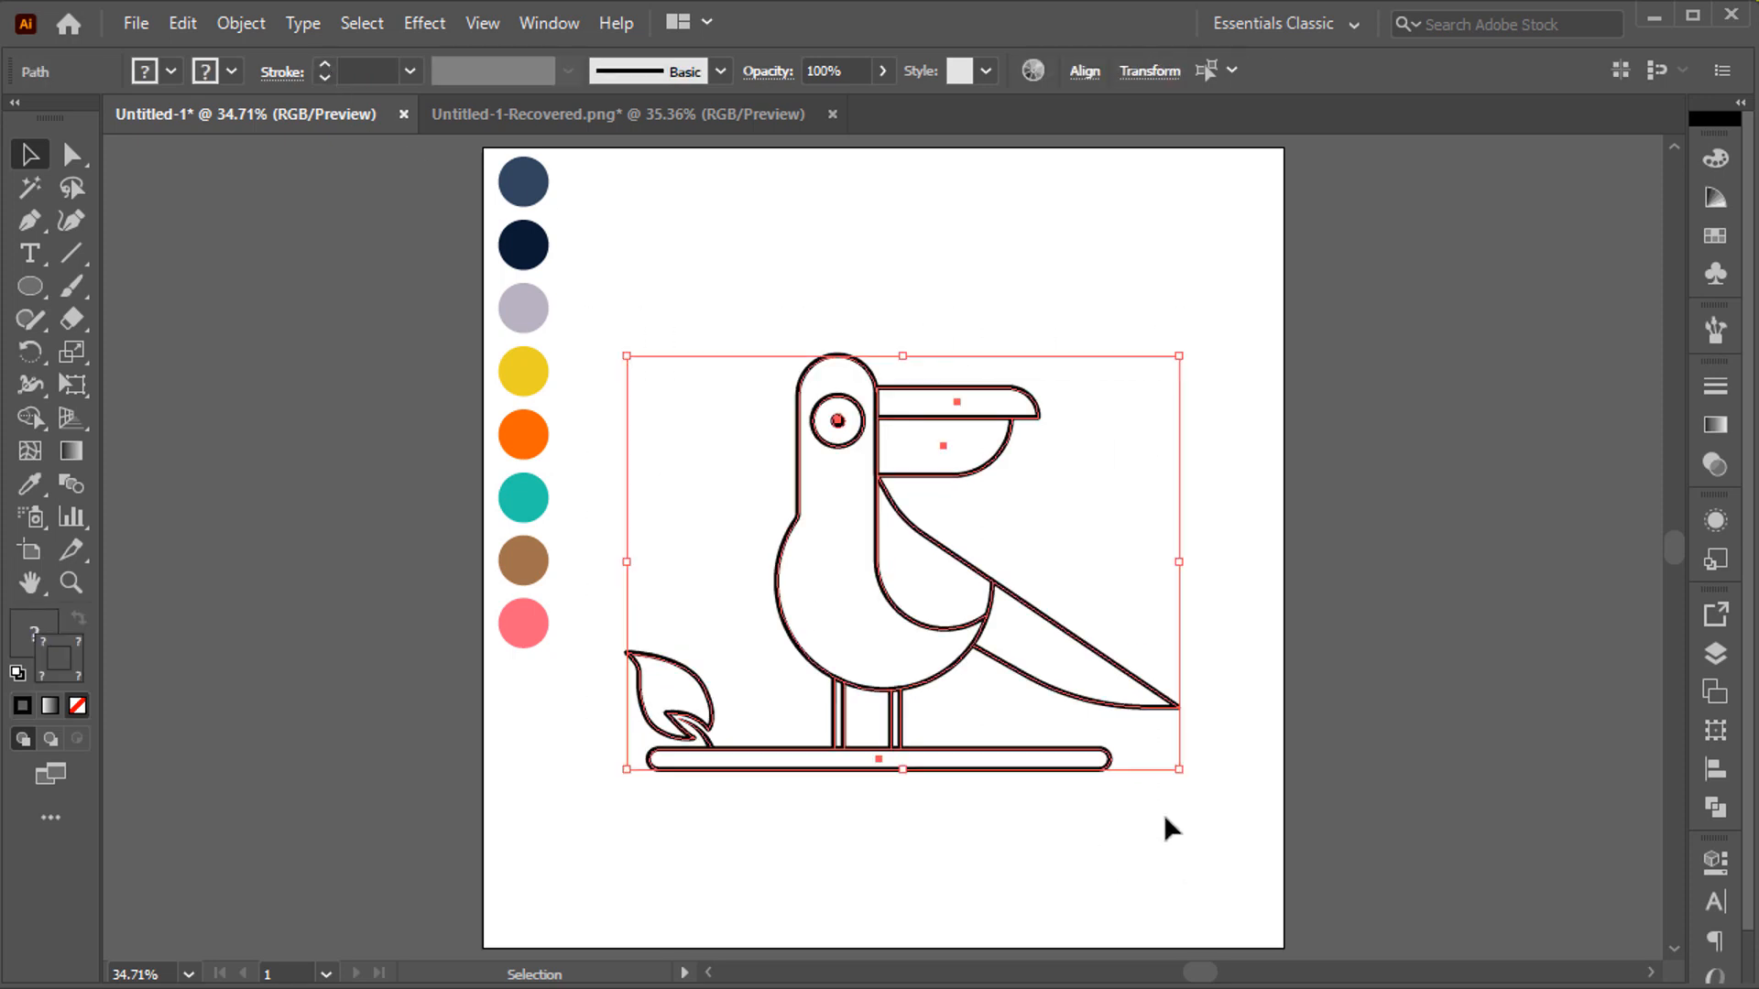
{"action": "left_click", "coordinate": [835, 423]}
{"action": "key", "text": "i"}
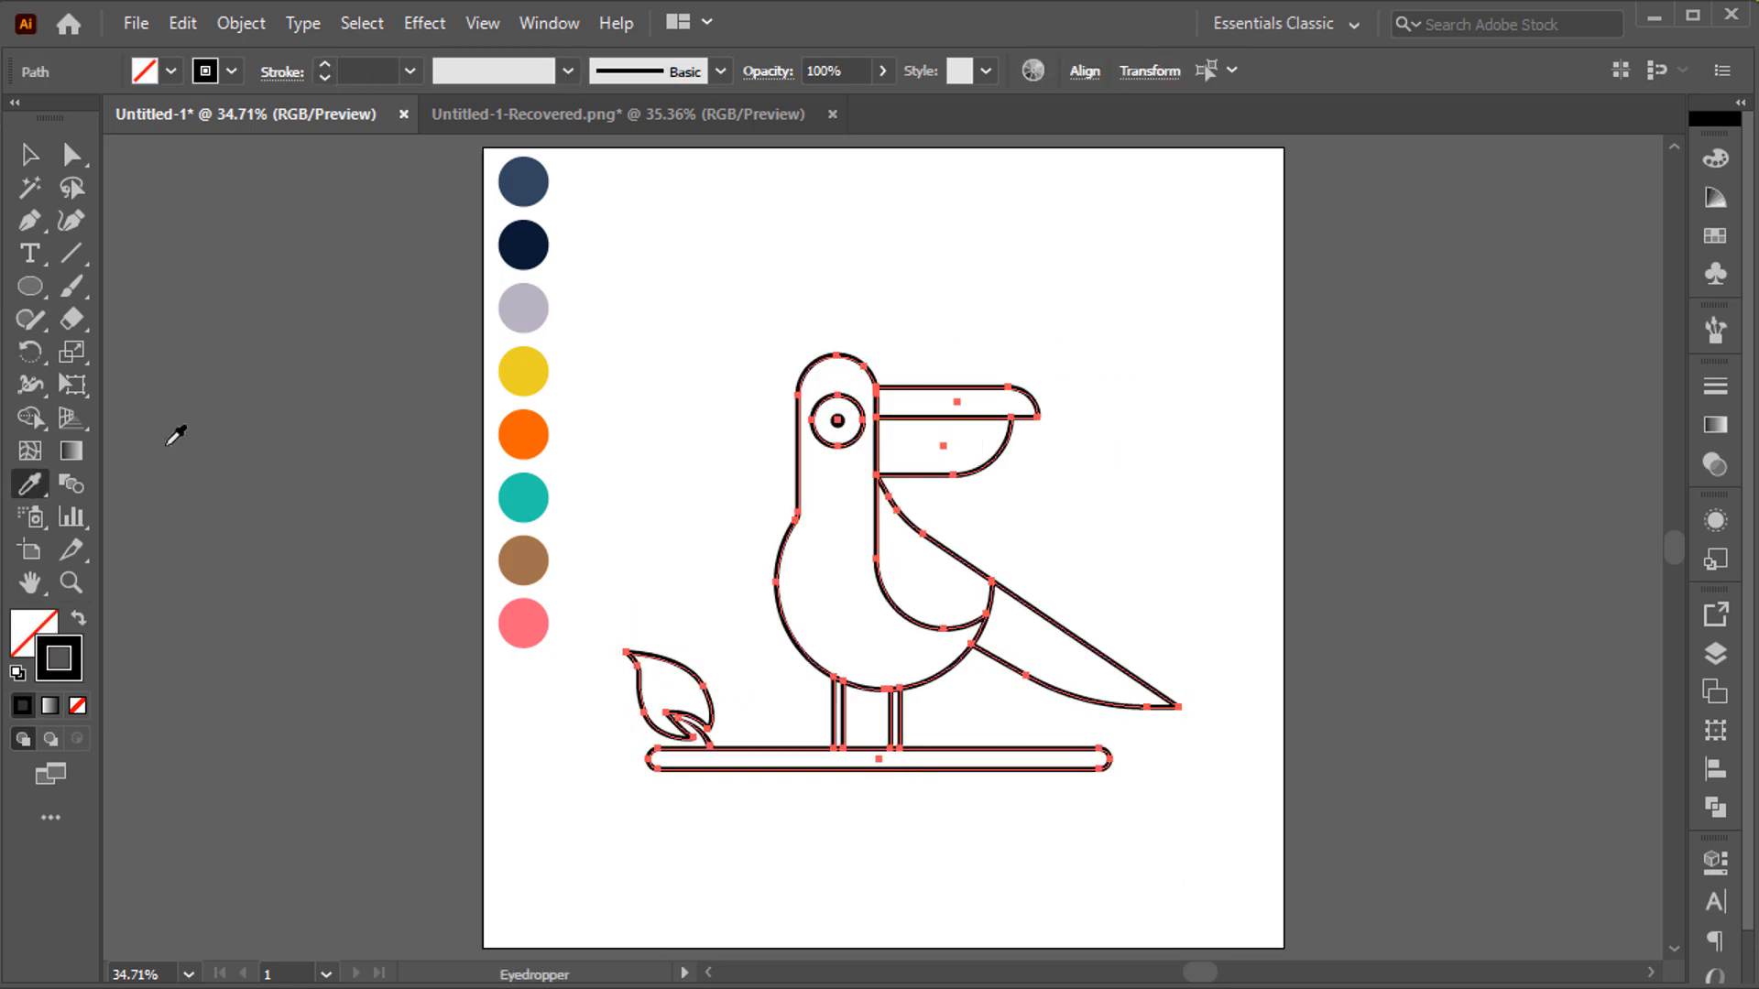
{"action": "left_click", "coordinate": [537, 249]}
{"action": "key", "text": "ctrl+shift+a"}
{"action": "key", "text": "v"}
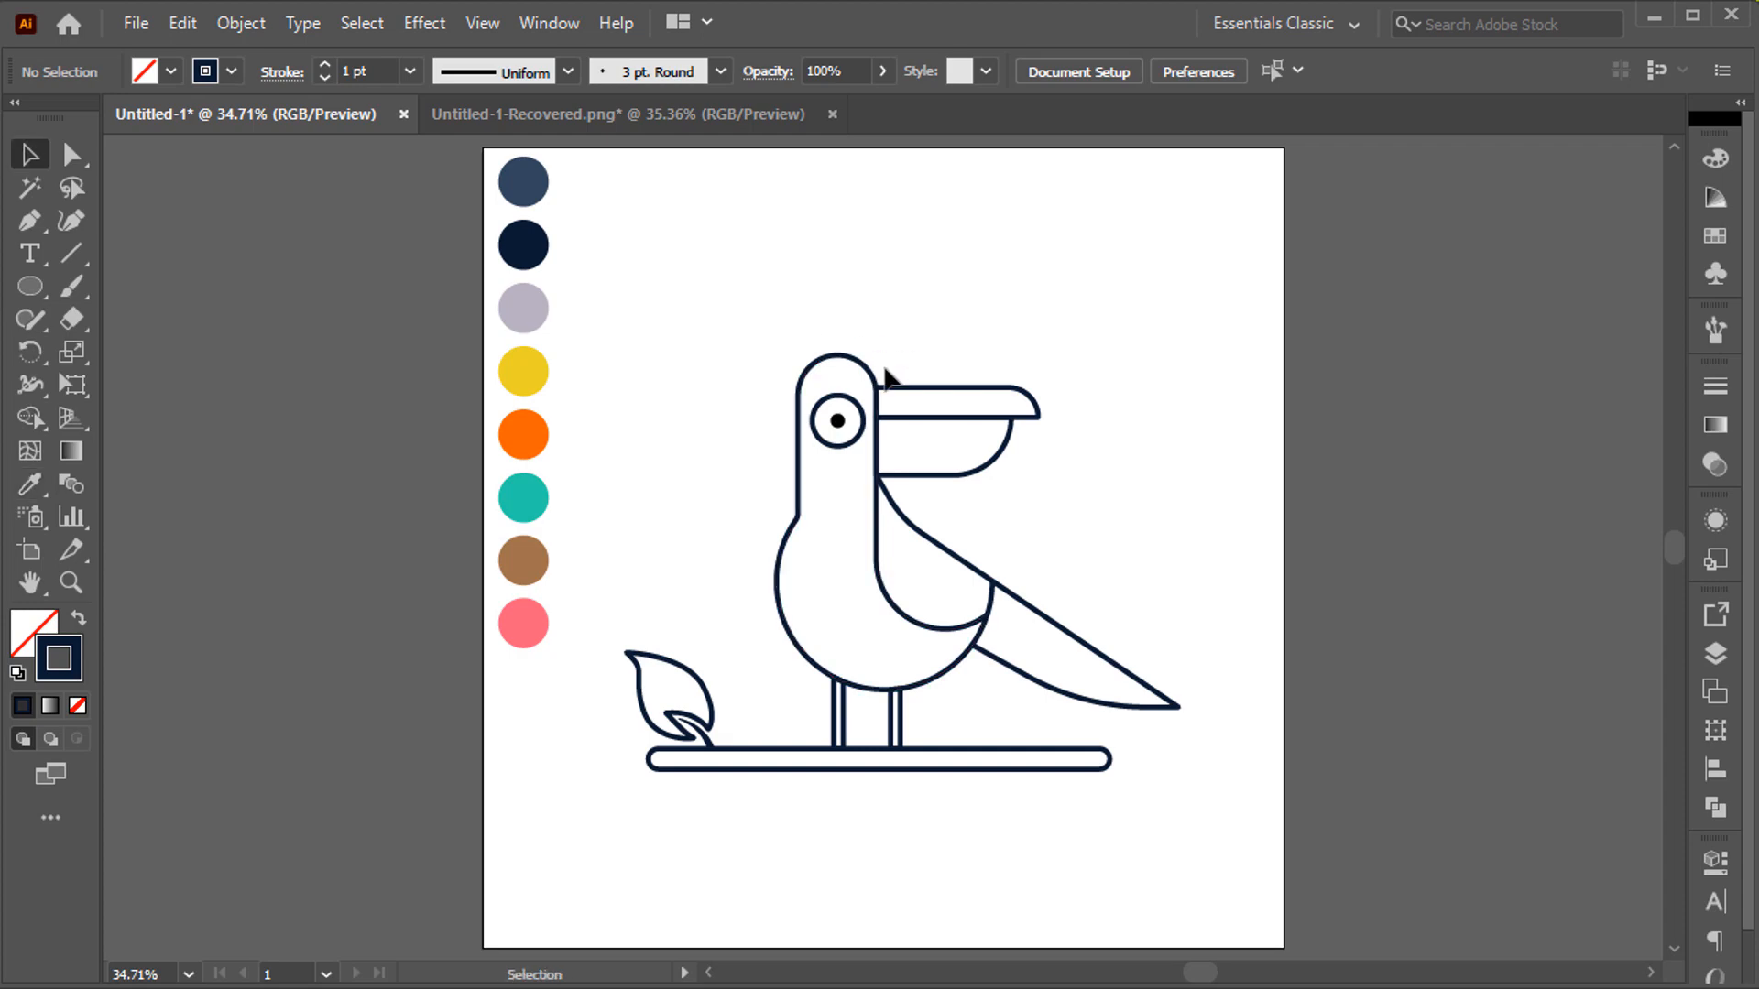
- Paste a copy of the upper beak behind its outline and give it the yellow swatch as a fill without a stroke
{"action": "left_click", "coordinate": [939, 400]}
{"action": "left_click", "coordinate": [184, 23]}
{"action": "left_click", "coordinate": [266, 156]}
{"action": "left_click", "coordinate": [183, 23]}
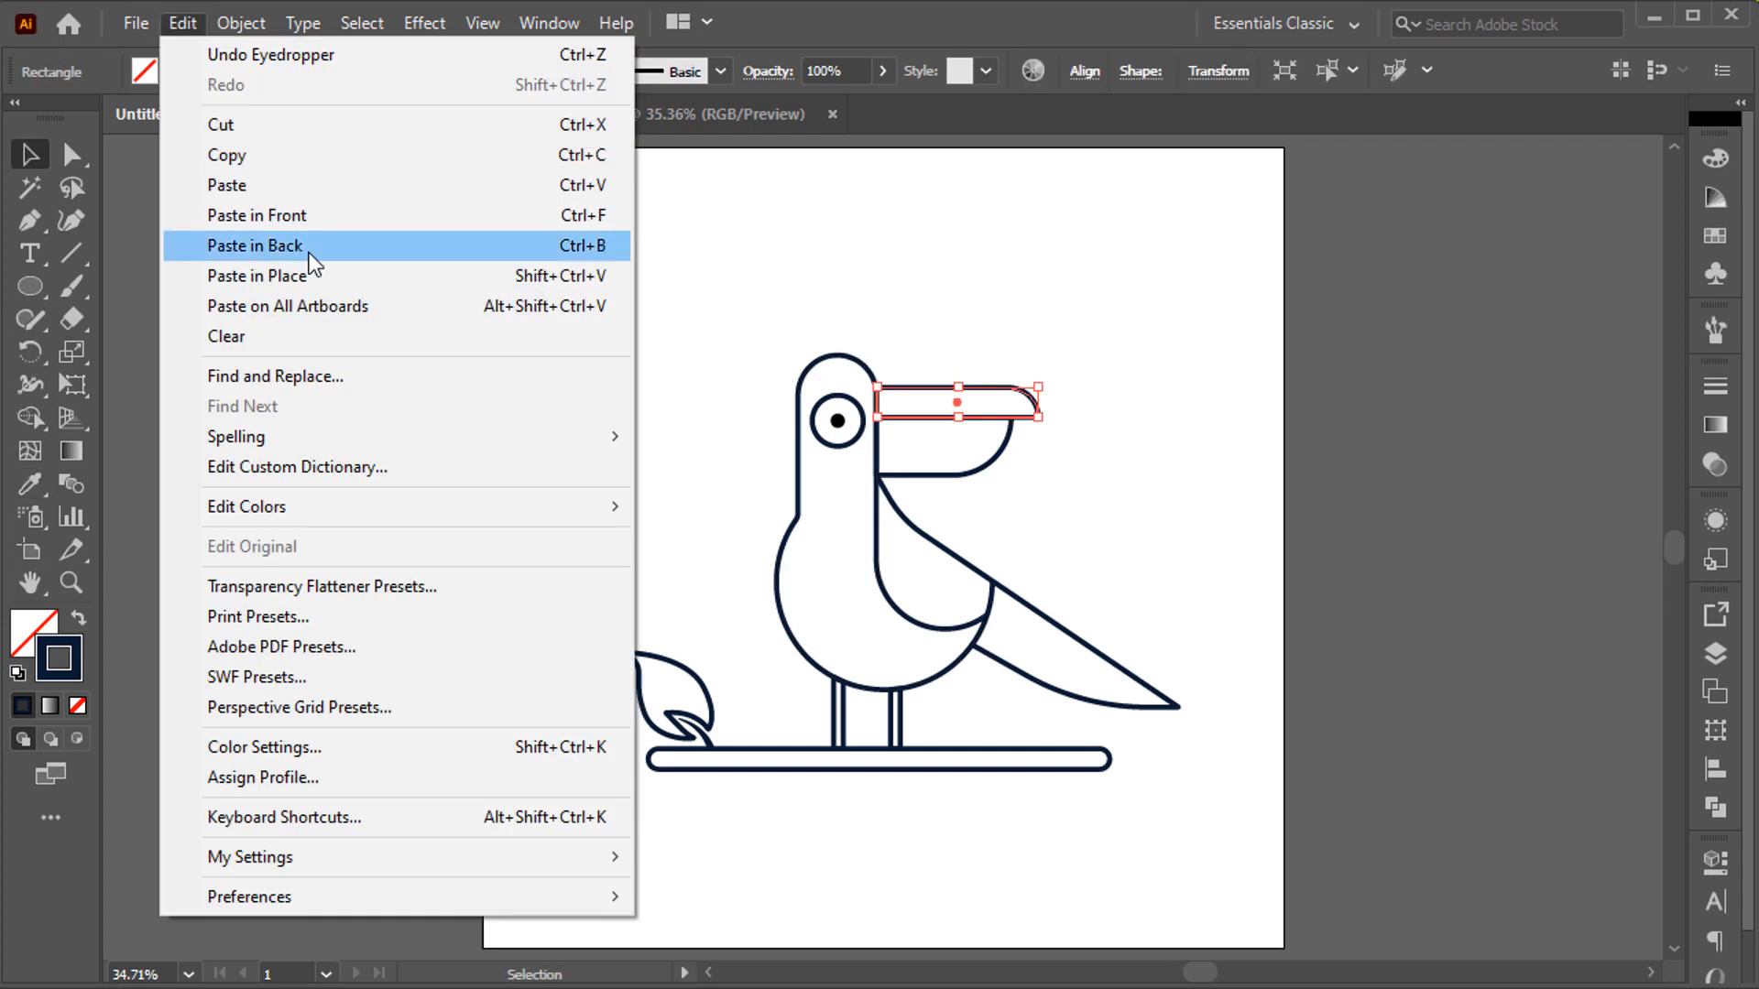
{"action": "left_click", "coordinate": [310, 257]}
{"action": "left_click", "coordinate": [79, 619]}
{"action": "key", "text": "i"}
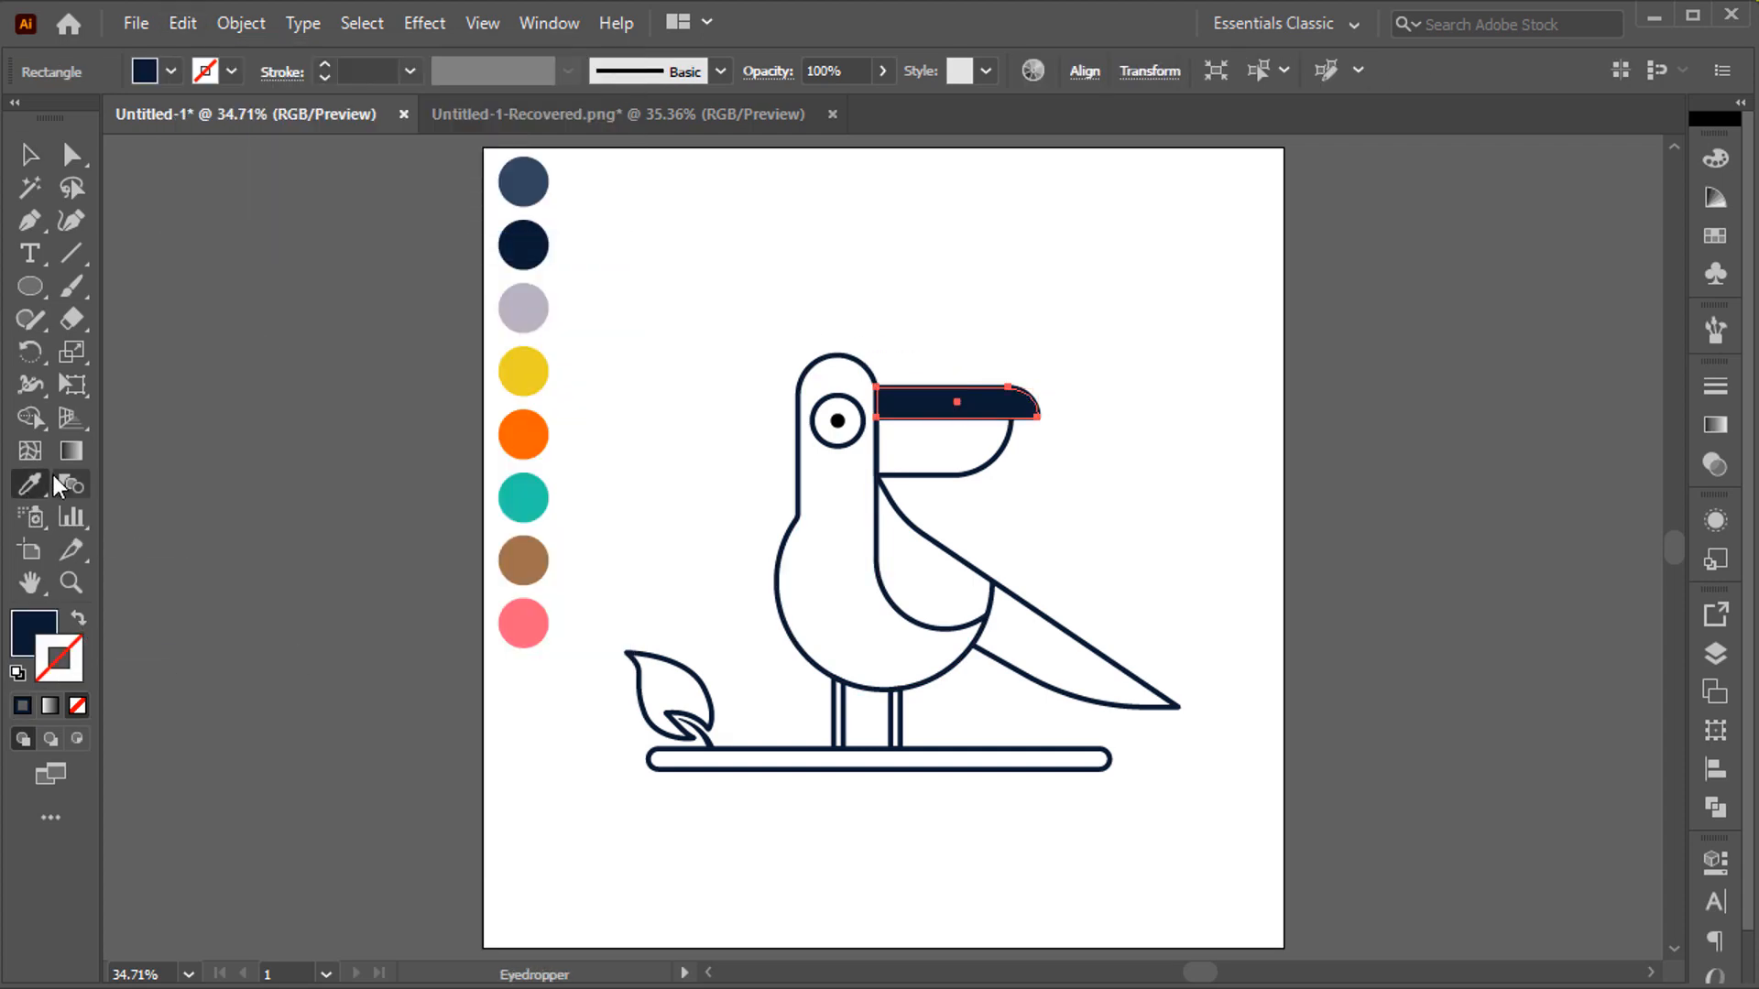
{"action": "left_click", "coordinate": [538, 367]}
{"action": "left_click", "coordinate": [675, 361], "text": "ctrl"}
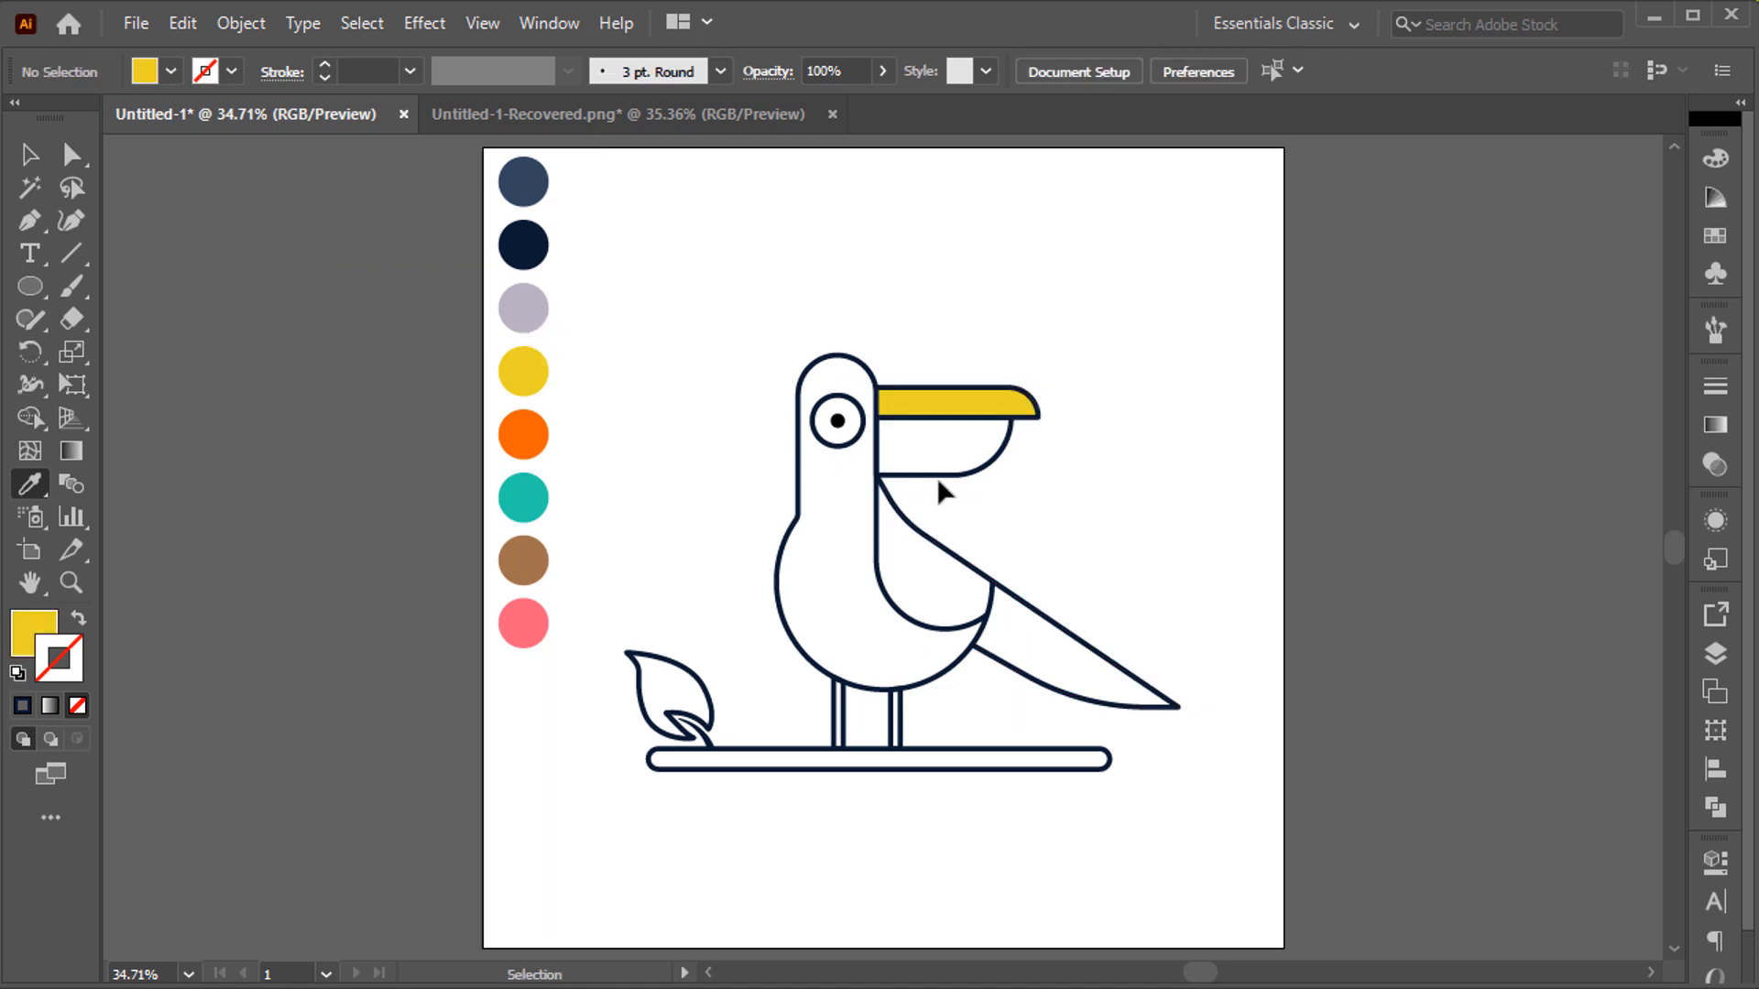
- Add a strokeless copy of the lower beak behind its outline and fill it with the orange swatch
{"action": "left_click", "coordinate": [944, 480], "text": "ctrl"}
{"action": "key", "text": "shift+x"}
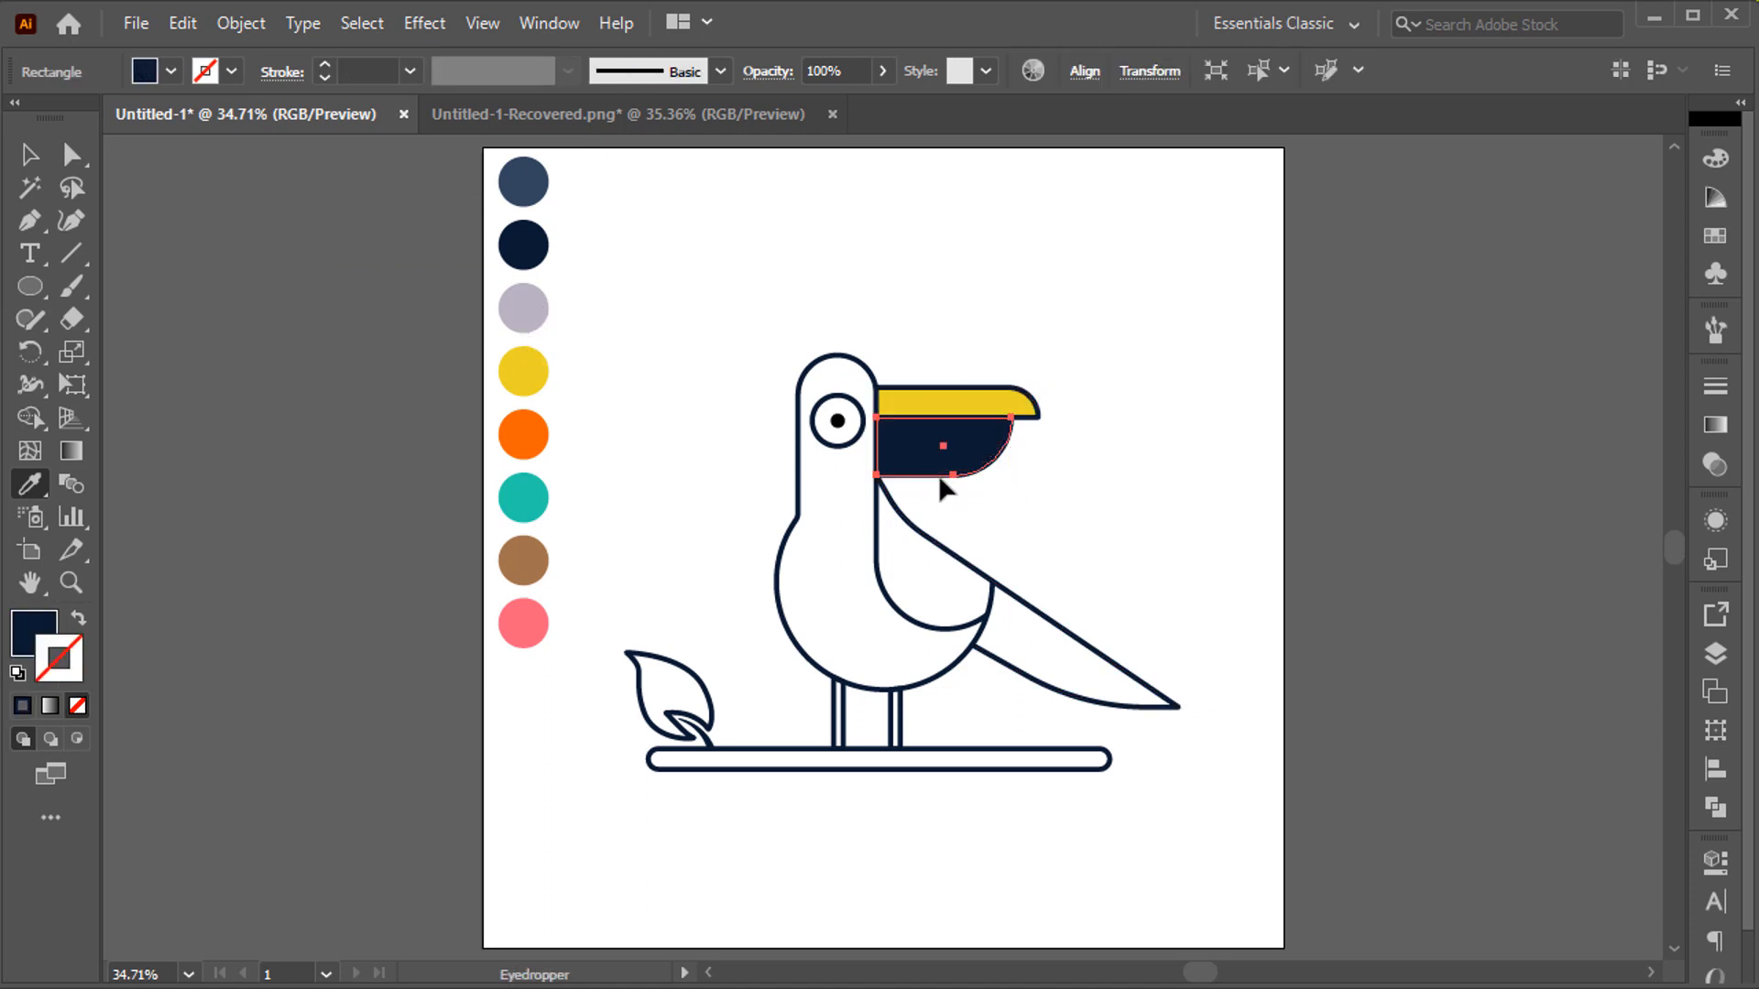
{"action": "left_click", "coordinate": [539, 424]}
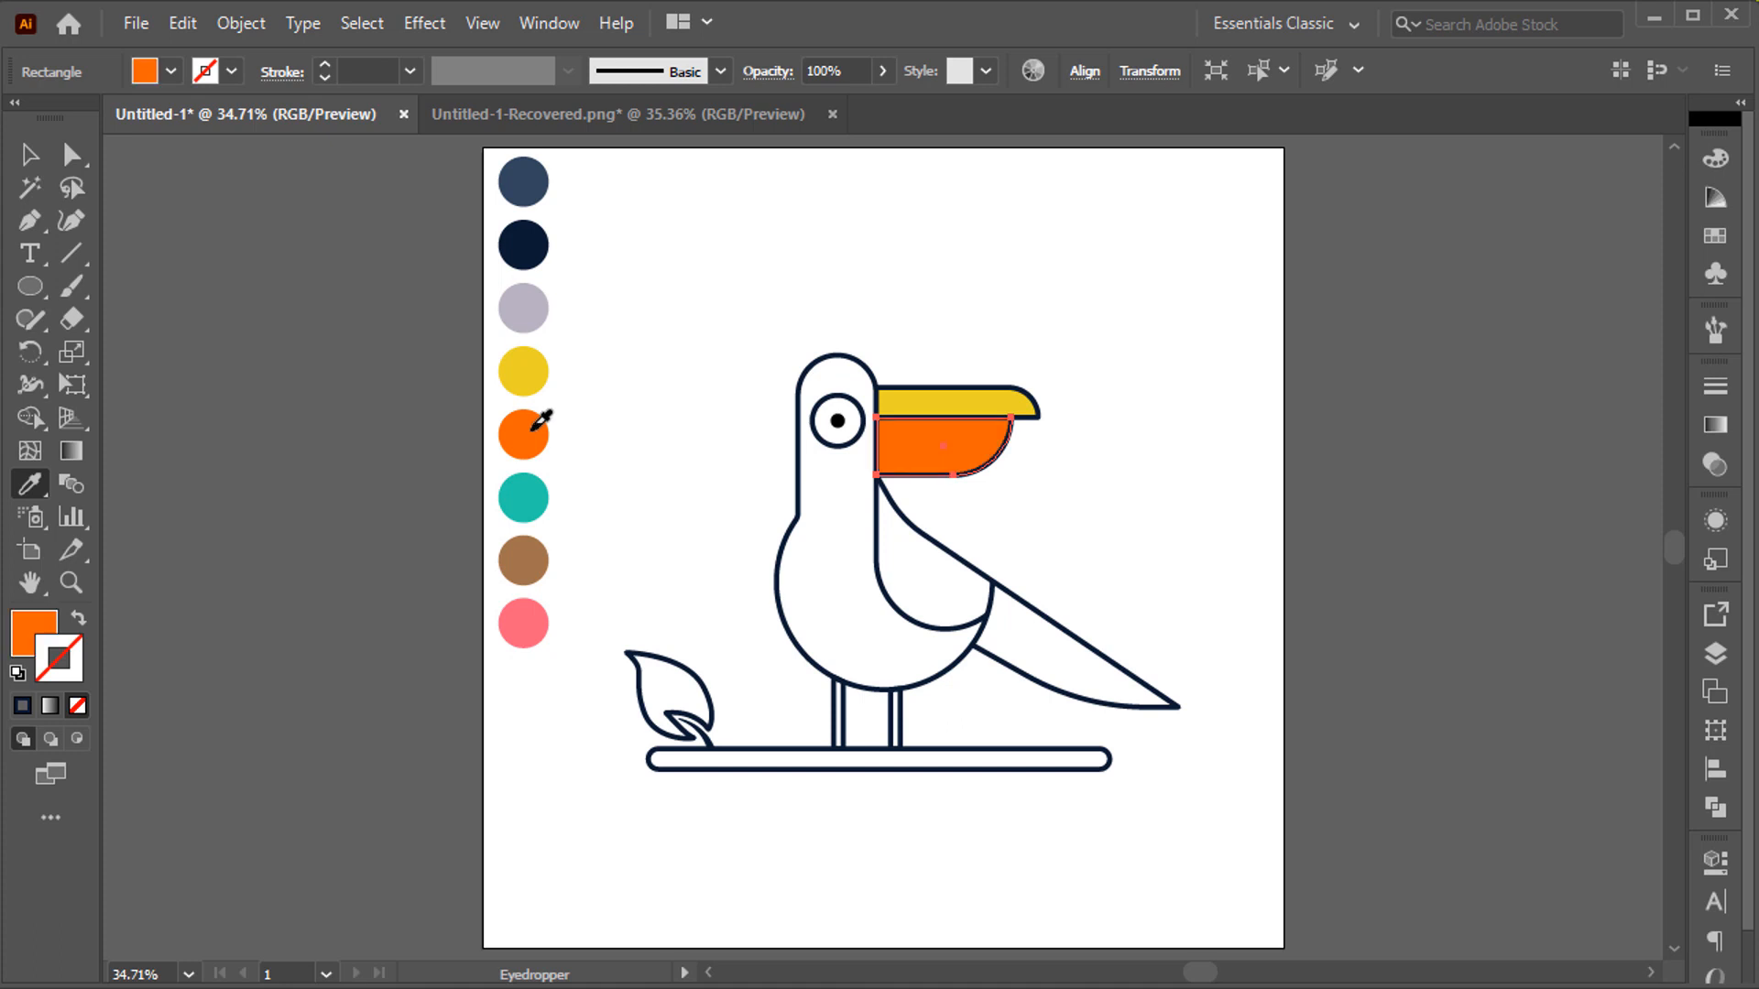
{"action": "key", "text": "v"}
{"action": "left_click", "coordinate": [661, 465], "text": "ctrl"}
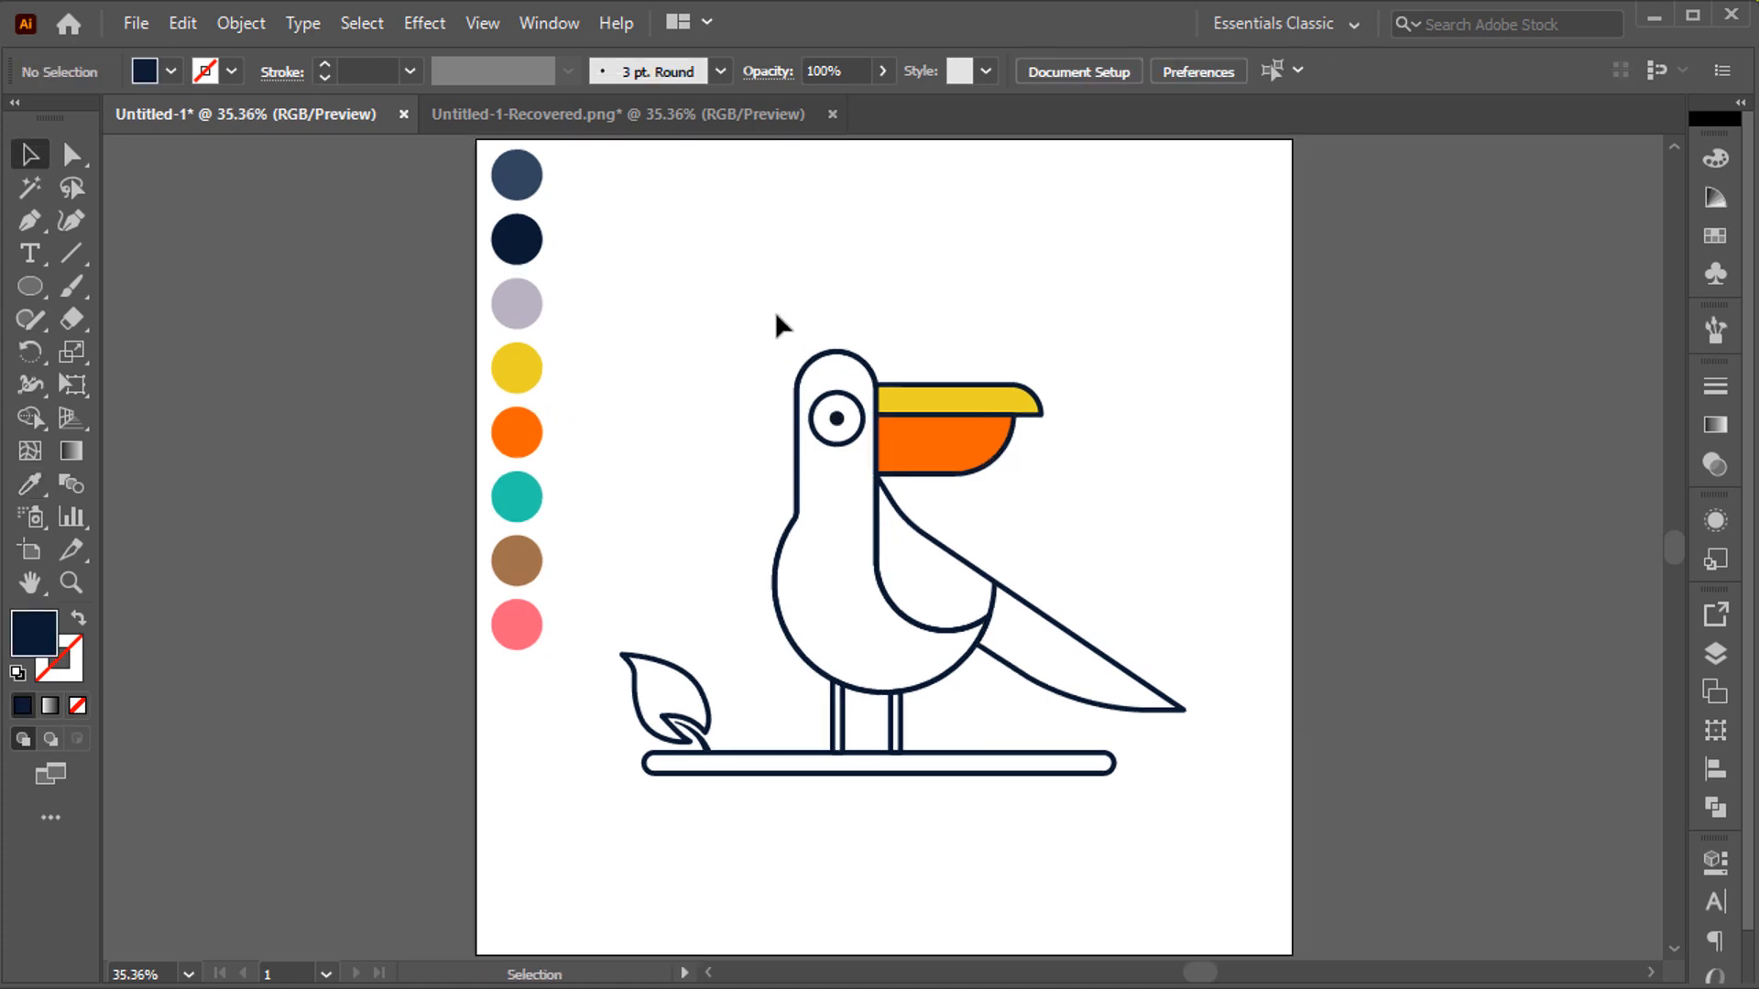
- Paste a strokeless copy of the body shape behind its outline and fill it with the light lavender-grey swatch
{"action": "left_click", "coordinate": [797, 514]}
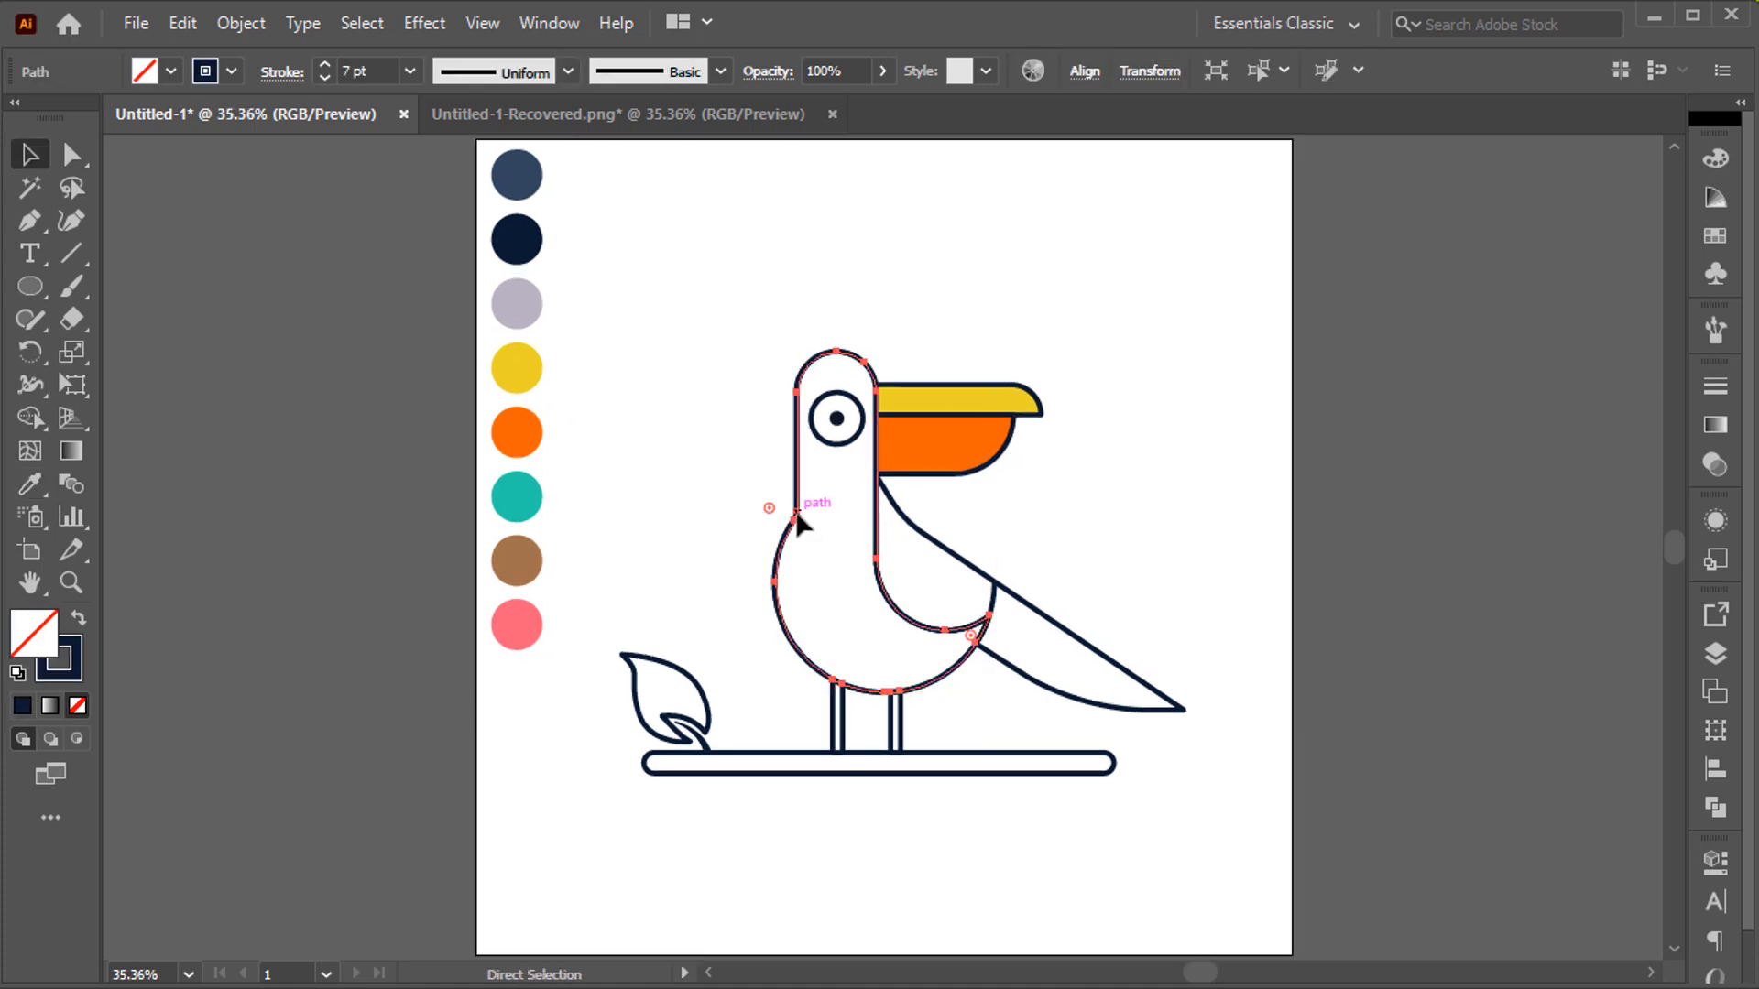
{"action": "key", "text": "ctrl+c"}
{"action": "key", "text": "ctrl+f"}
{"action": "key", "text": "shift+x"}
{"action": "key", "text": "i"}
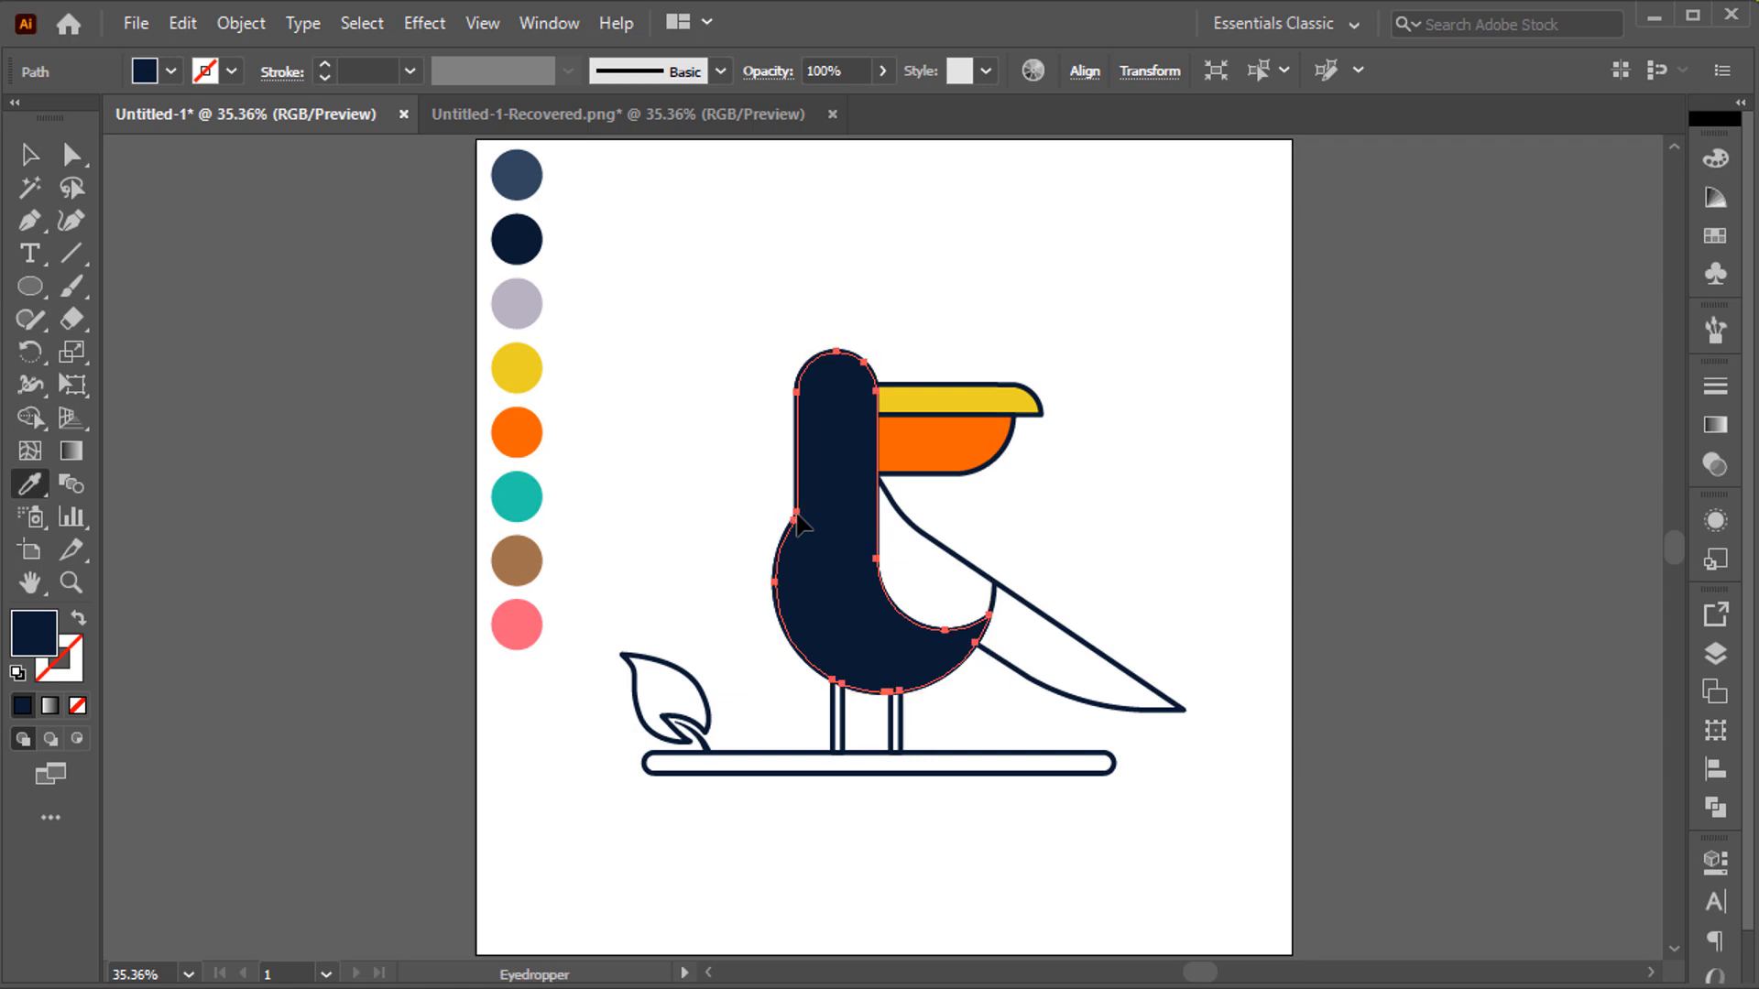
{"action": "left_click", "coordinate": [527, 315]}
- Duplicate the body fill slightly upward and use Shape Builder to remove the overhang, splitting off a crescent along the belly
{"action": "key", "text": "v"}
{"action": "left_click_drag", "start_coordinate": [818, 575], "coordinate": [822, 560]}
{"action": "key", "text": "shift+m"}
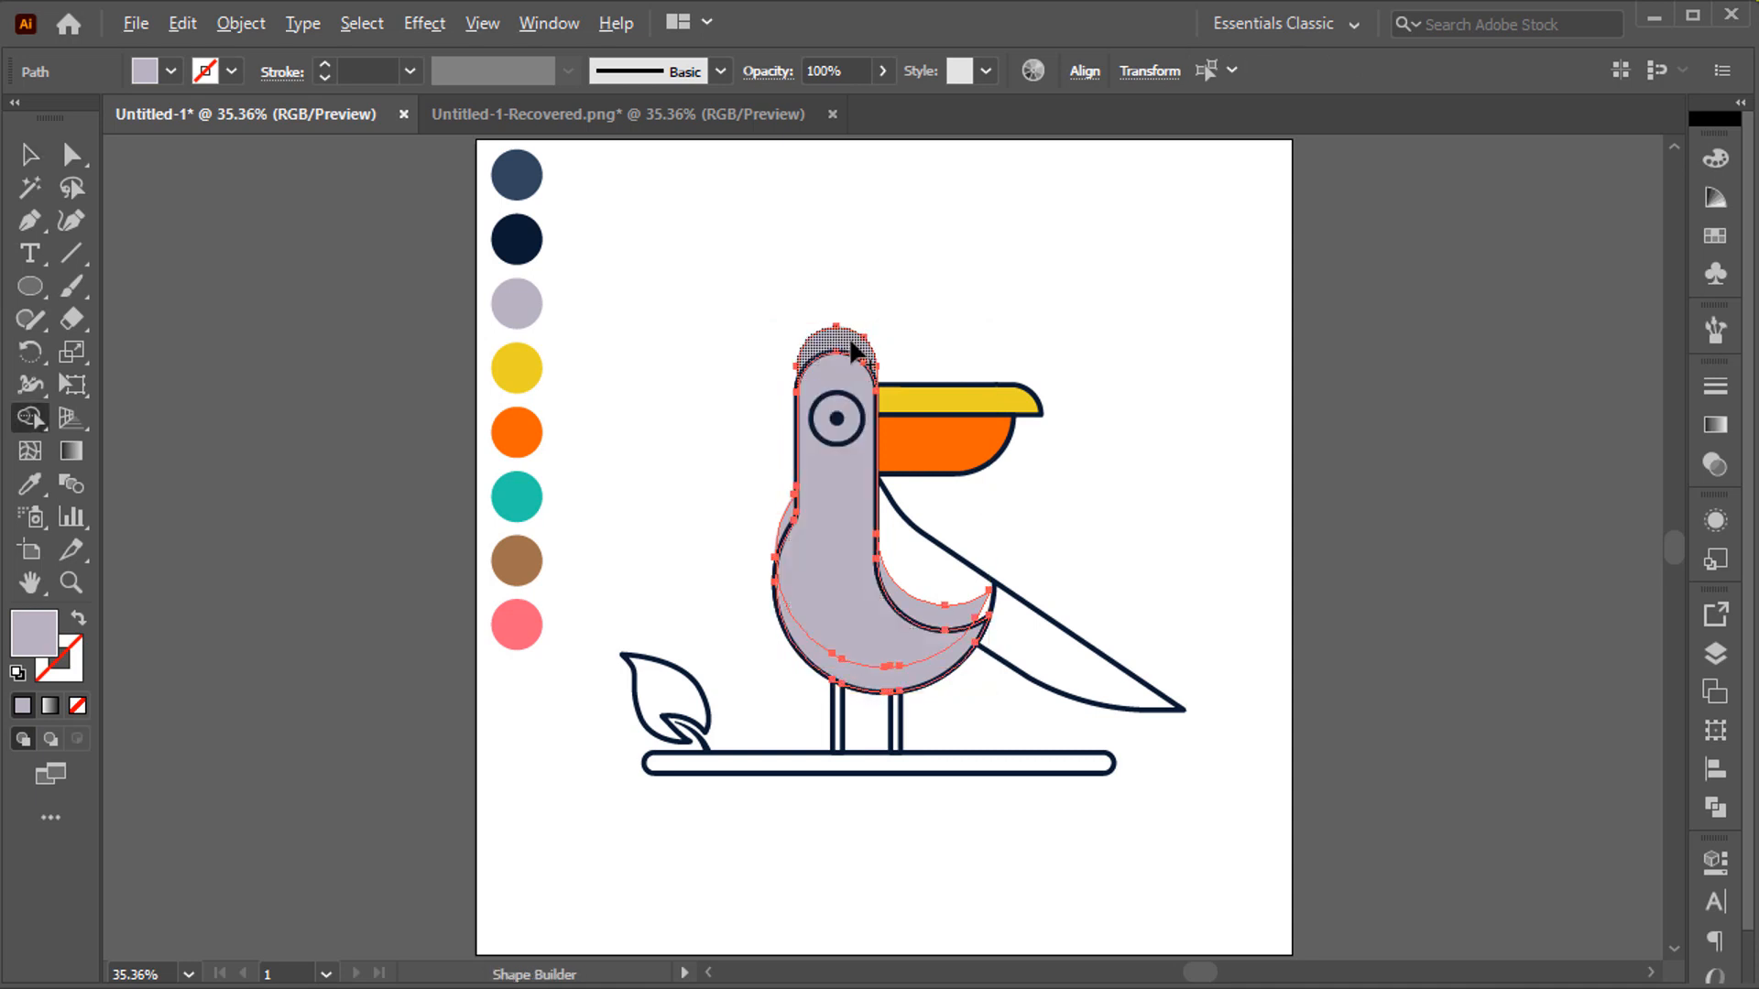
{"action": "key", "text": "v"}
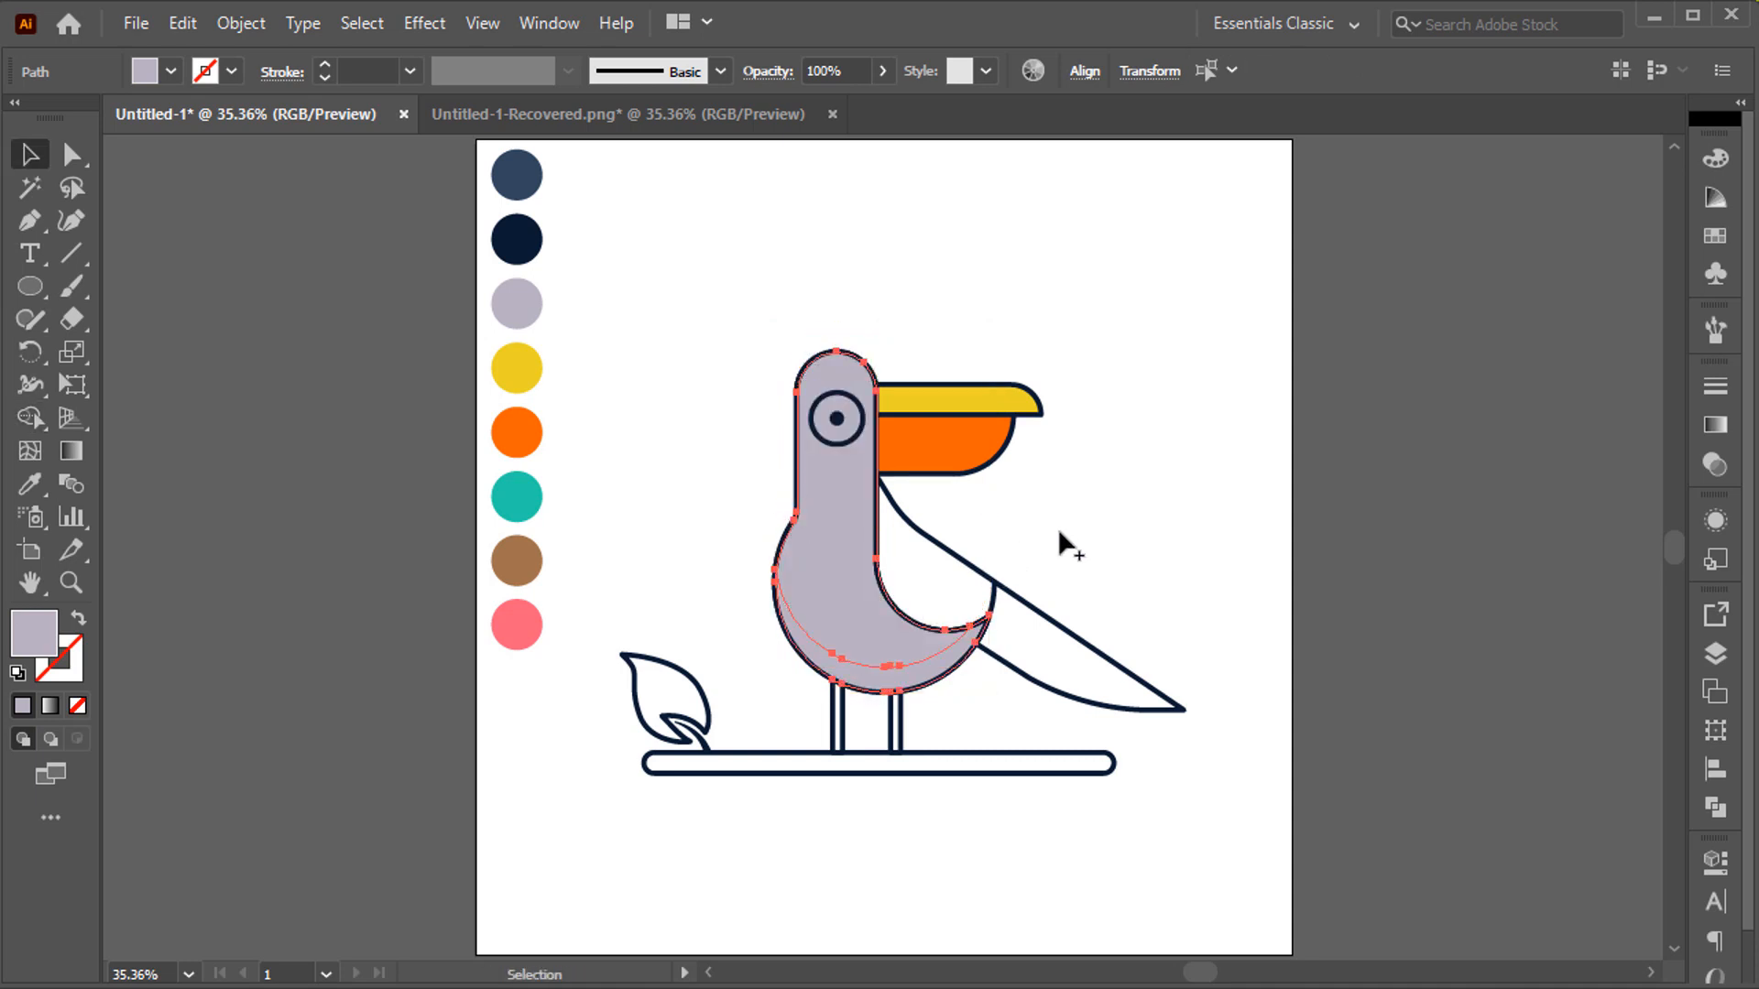
{"action": "left_click", "coordinate": [1057, 533]}
- Fill the belly crescent with white sampled from the artboard
{"action": "left_click", "coordinate": [856, 682]}
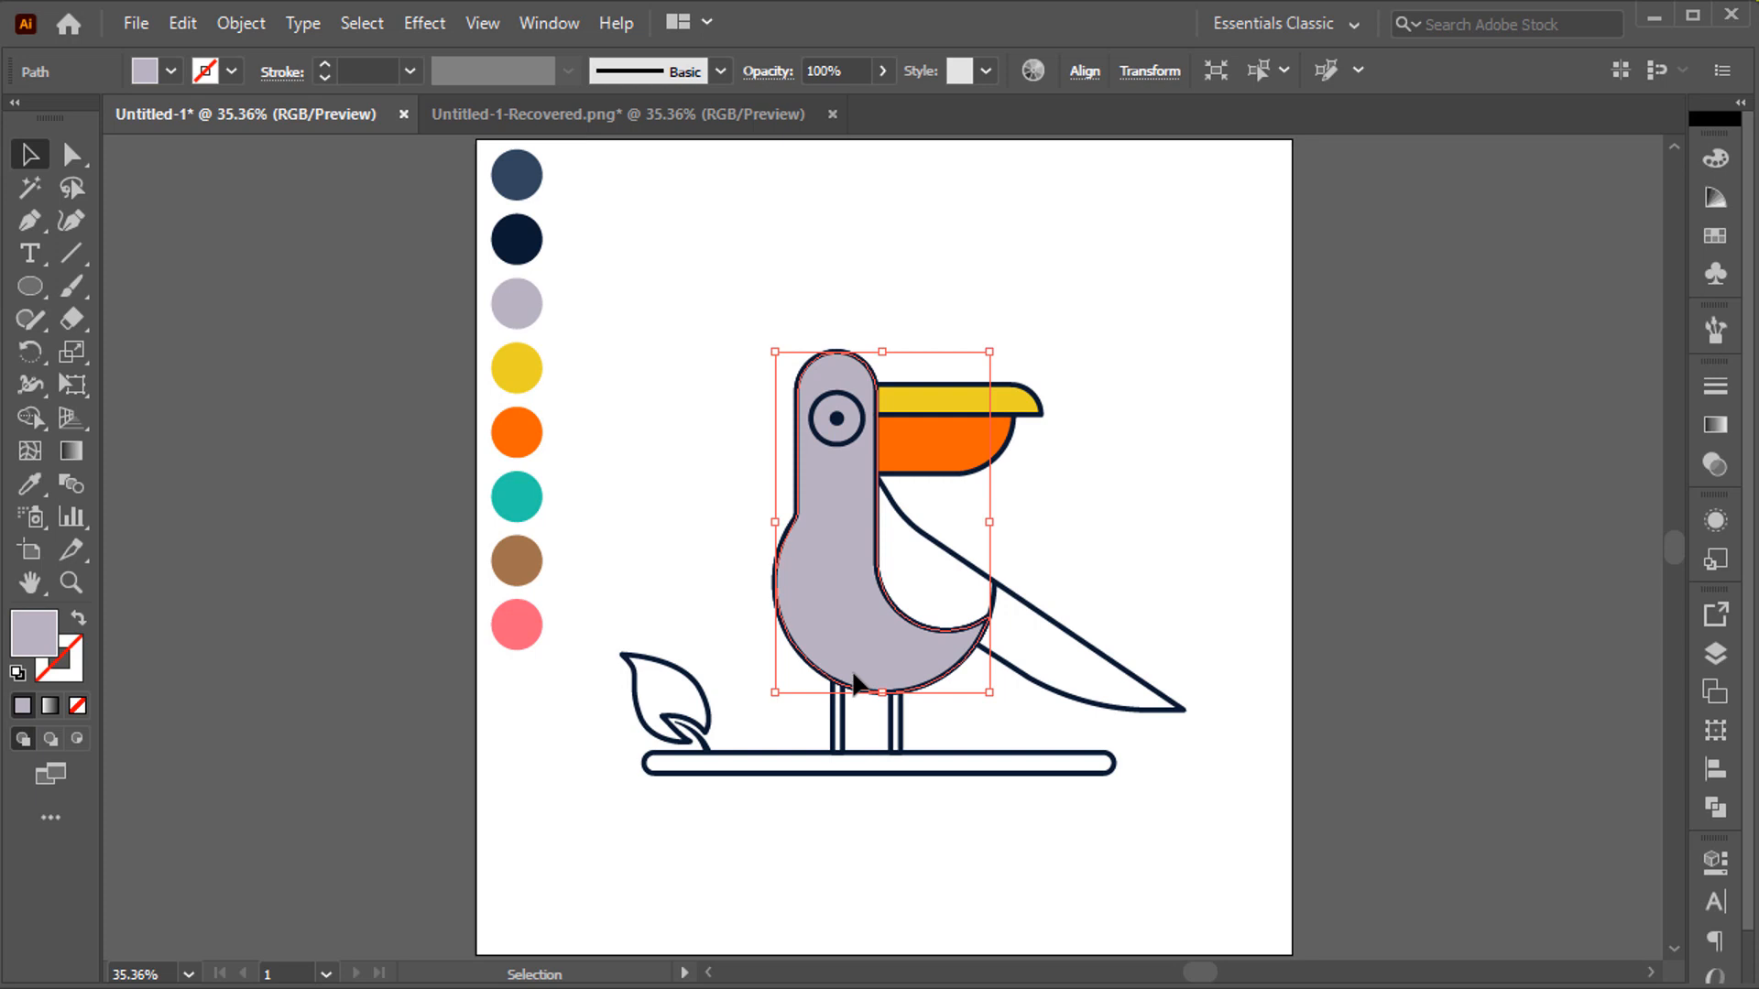
{"action": "key", "text": "i"}
{"action": "left_click", "coordinate": [639, 472]}
{"action": "key", "text": "v"}
{"action": "left_click", "coordinate": [640, 469]}
- Add a strokeless copy of the wing and tail shape behind its outline and fill it with the slate-blue swatch
{"action": "left_click", "coordinate": [945, 550]}
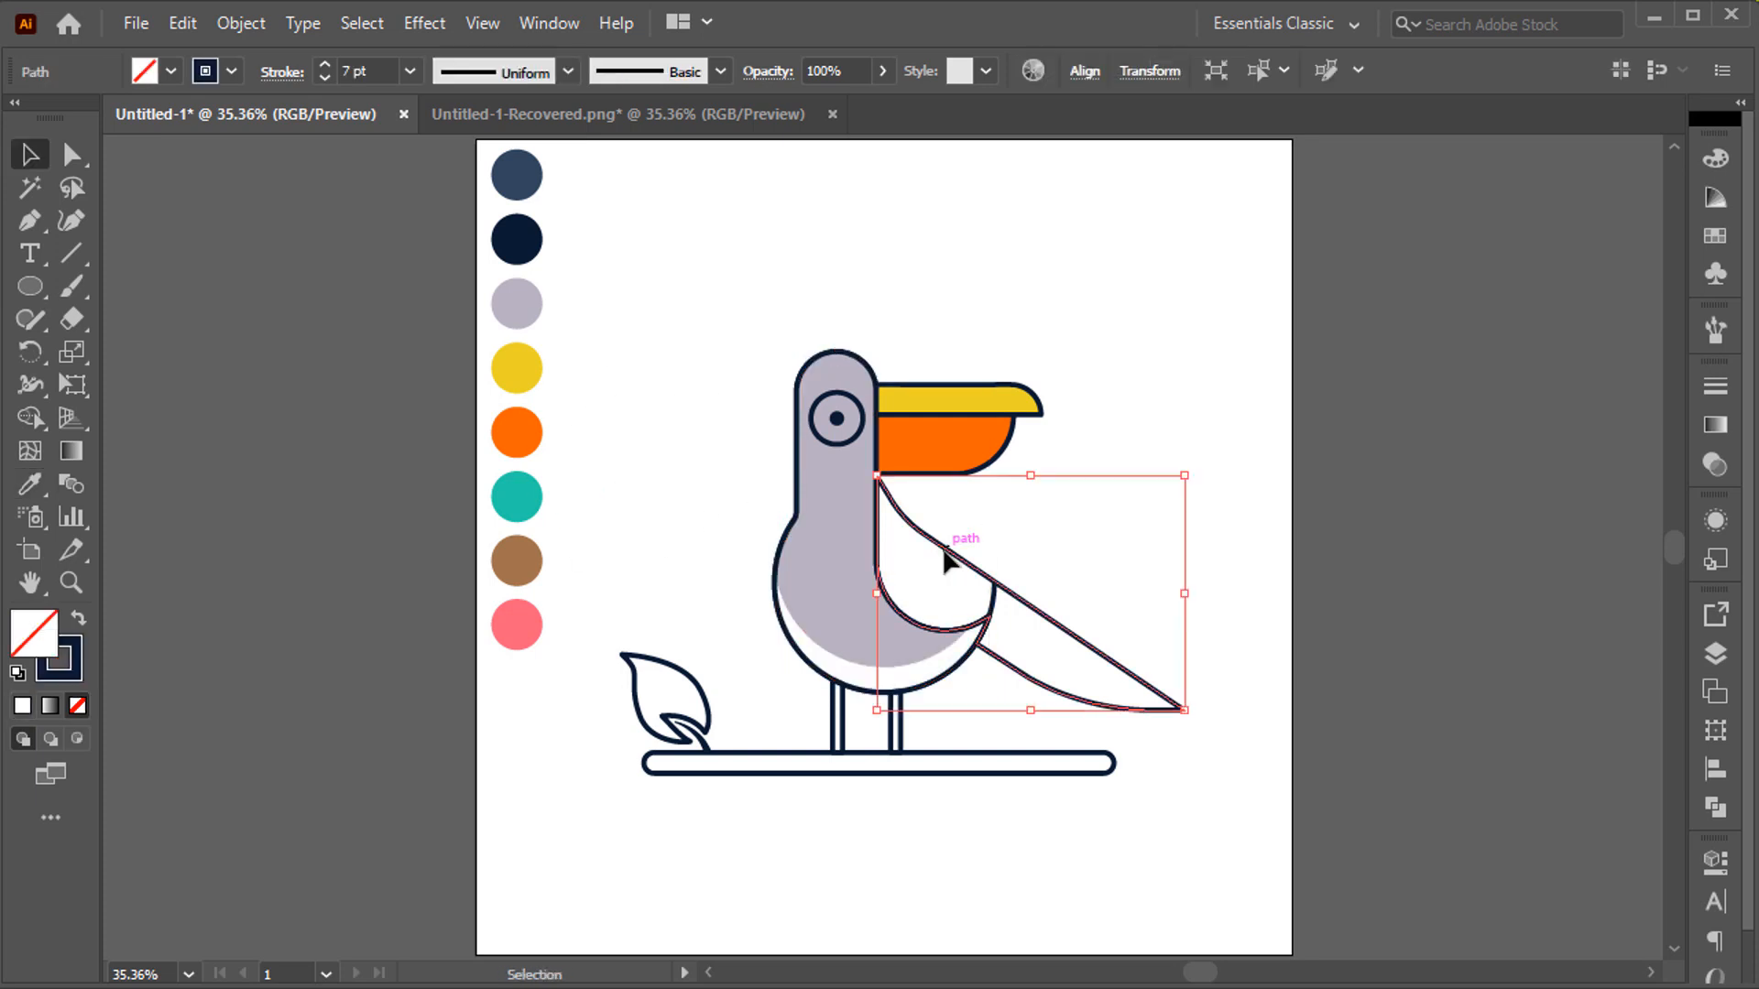
{"action": "key", "text": "a"}
{"action": "key", "text": "i"}
{"action": "left_click", "coordinate": [945, 559]}
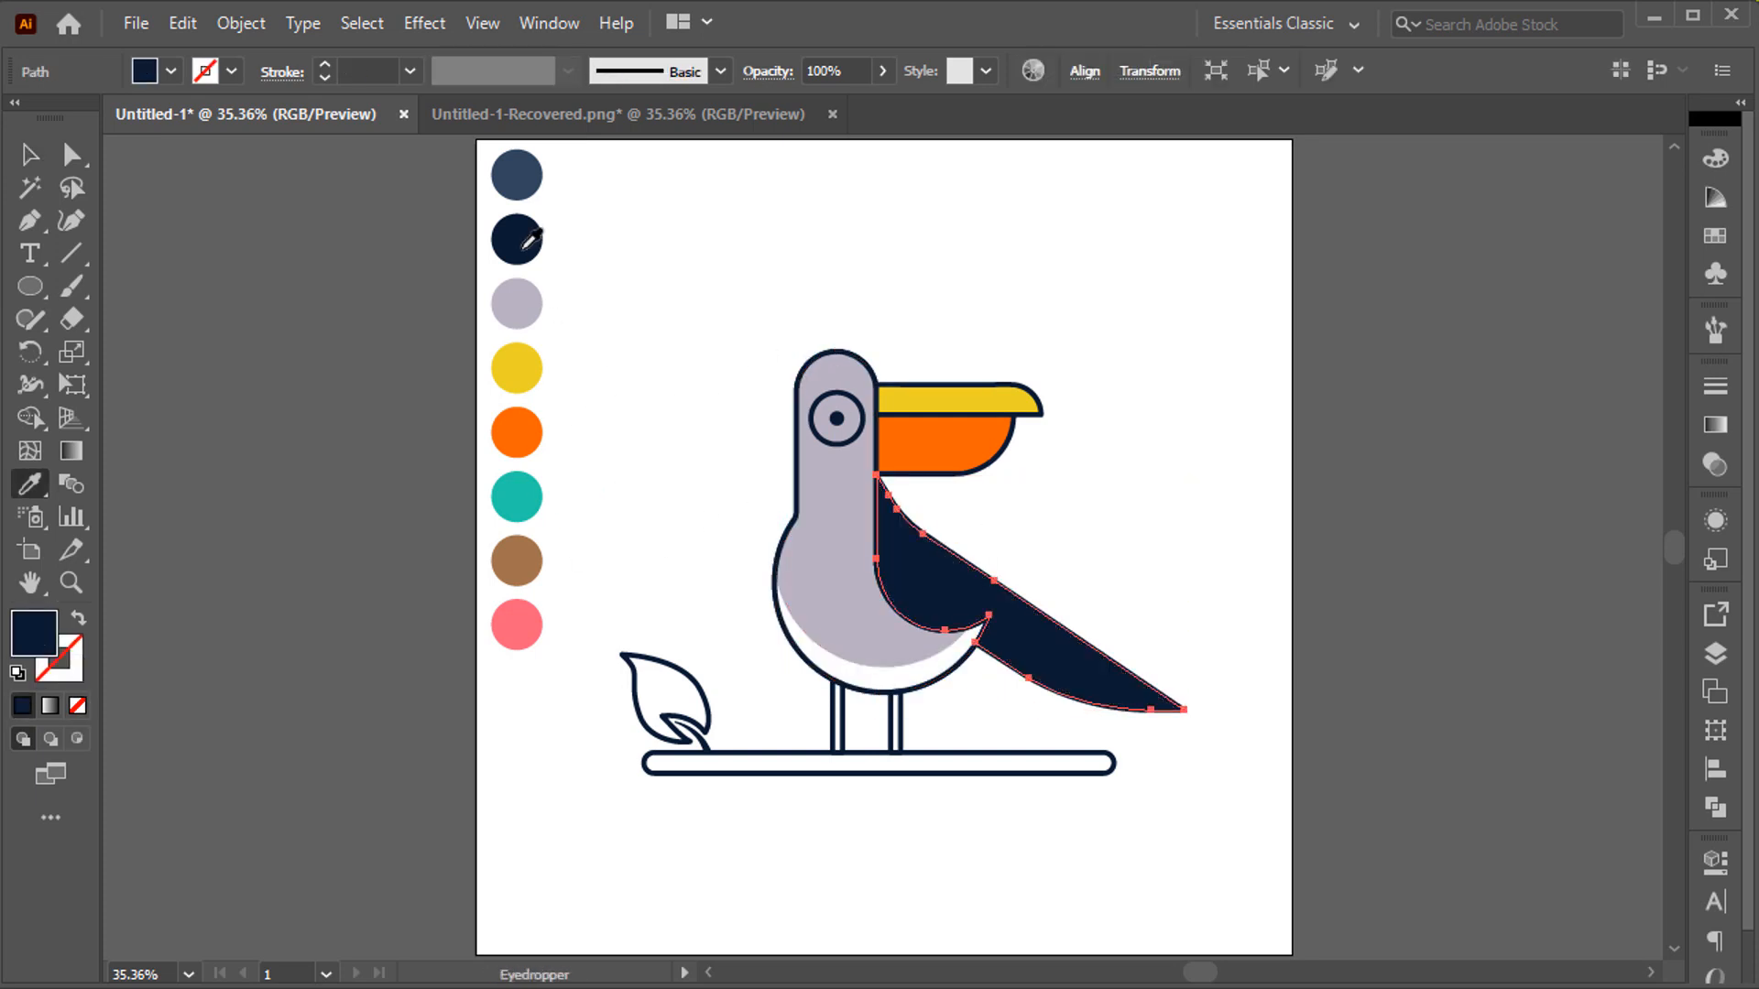
{"action": "left_click", "coordinate": [515, 179]}
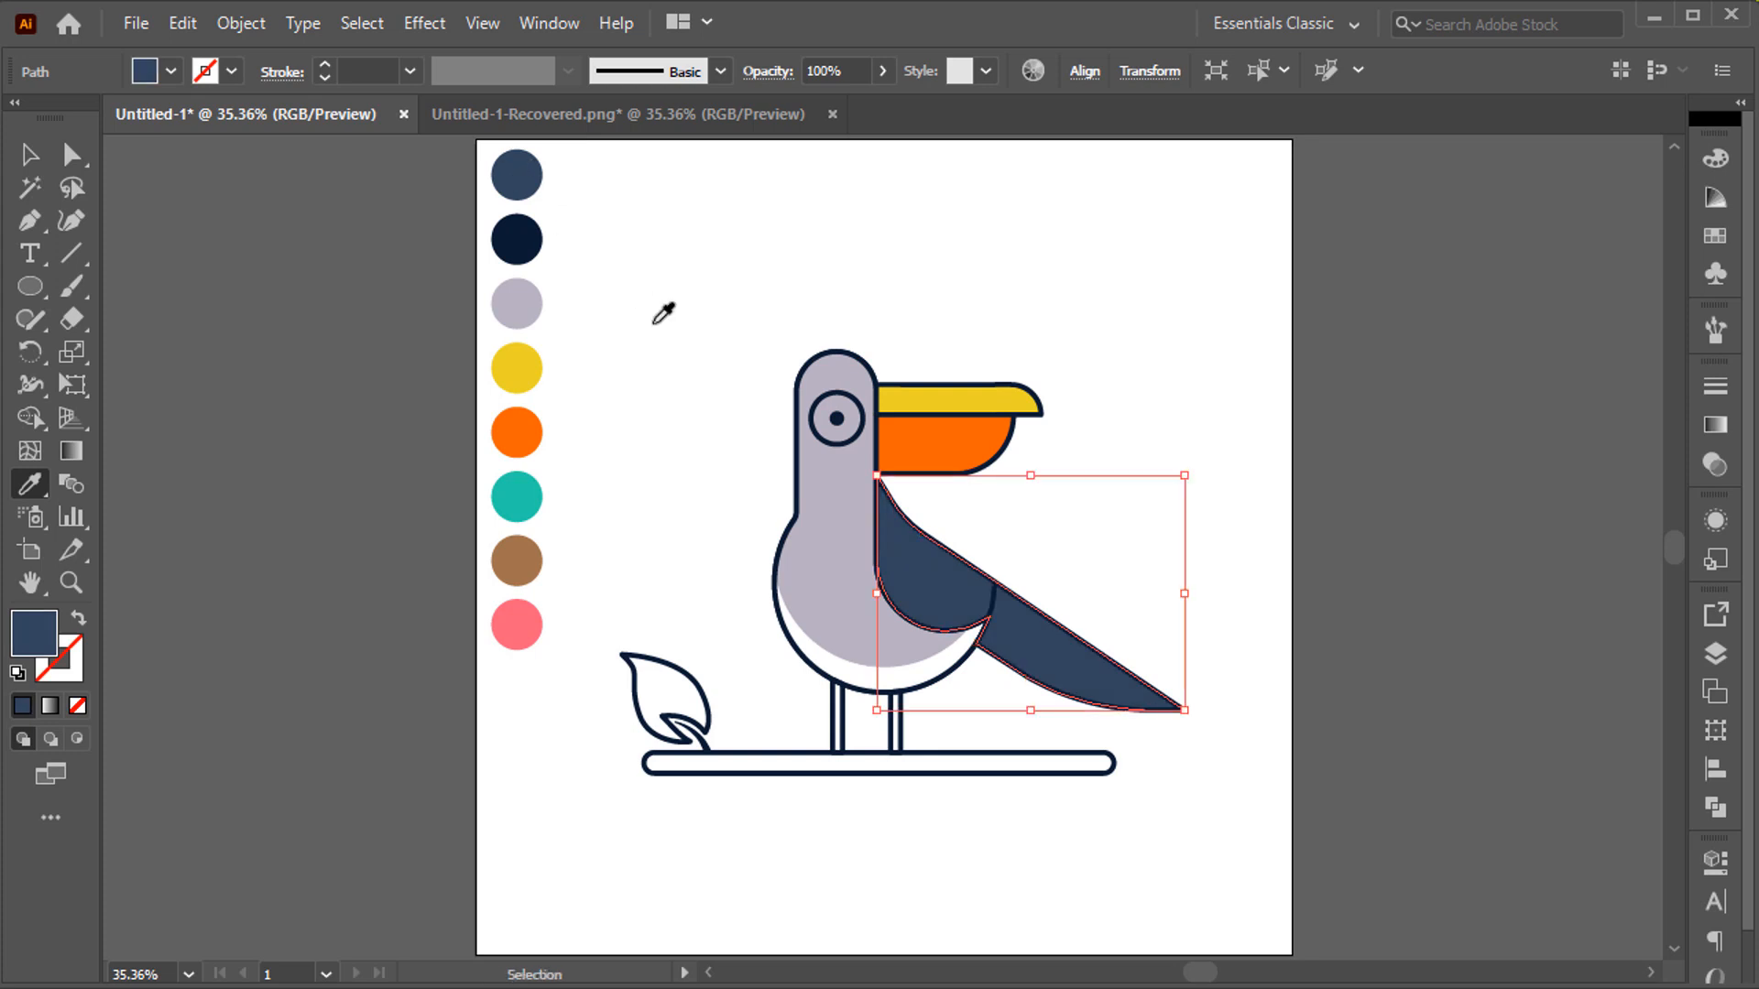
{"action": "key", "text": "a"}
{"action": "left_click", "coordinate": [652, 334]}
- Give the eye circle a strokeless white fill behind its outline
{"action": "left_click", "coordinate": [864, 414]}
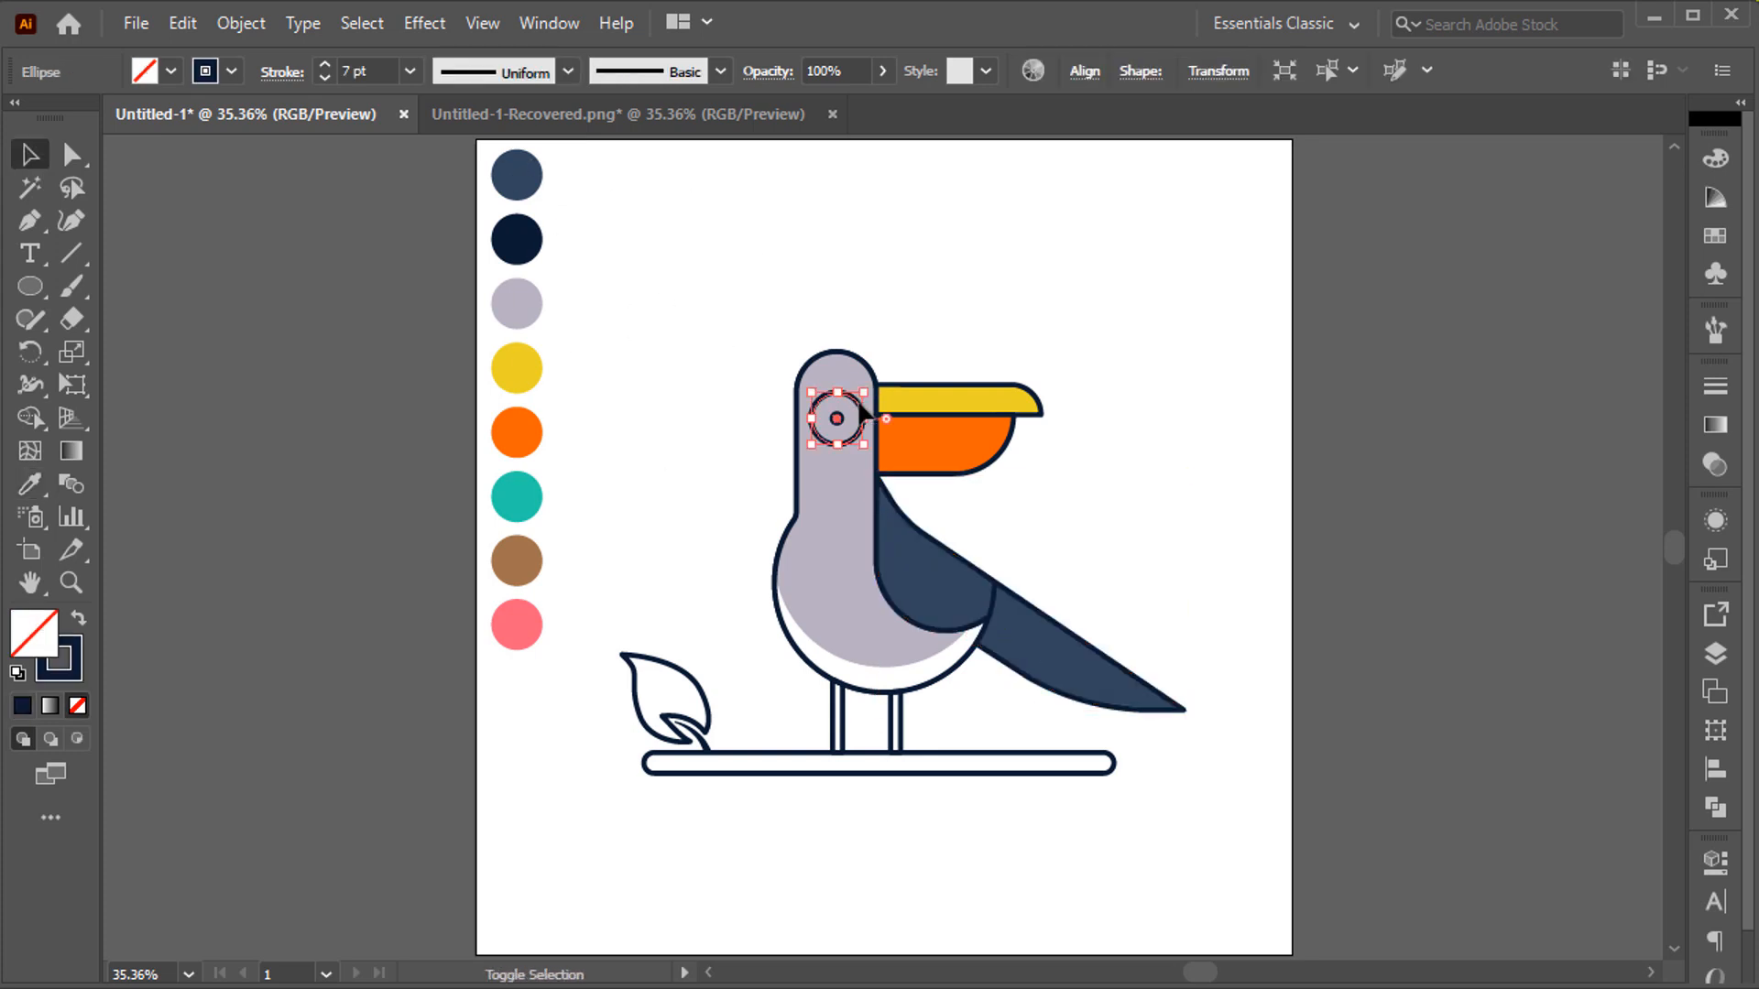
{"action": "key", "text": "i"}
{"action": "left_click", "coordinate": [821, 380]}
{"action": "key", "text": "ctrl+z"}
{"action": "key", "text": "v"}
- Change the wing and tail fill to a darker, more saturated navy blue in the Color Picker
{"action": "left_click", "coordinate": [954, 568]}
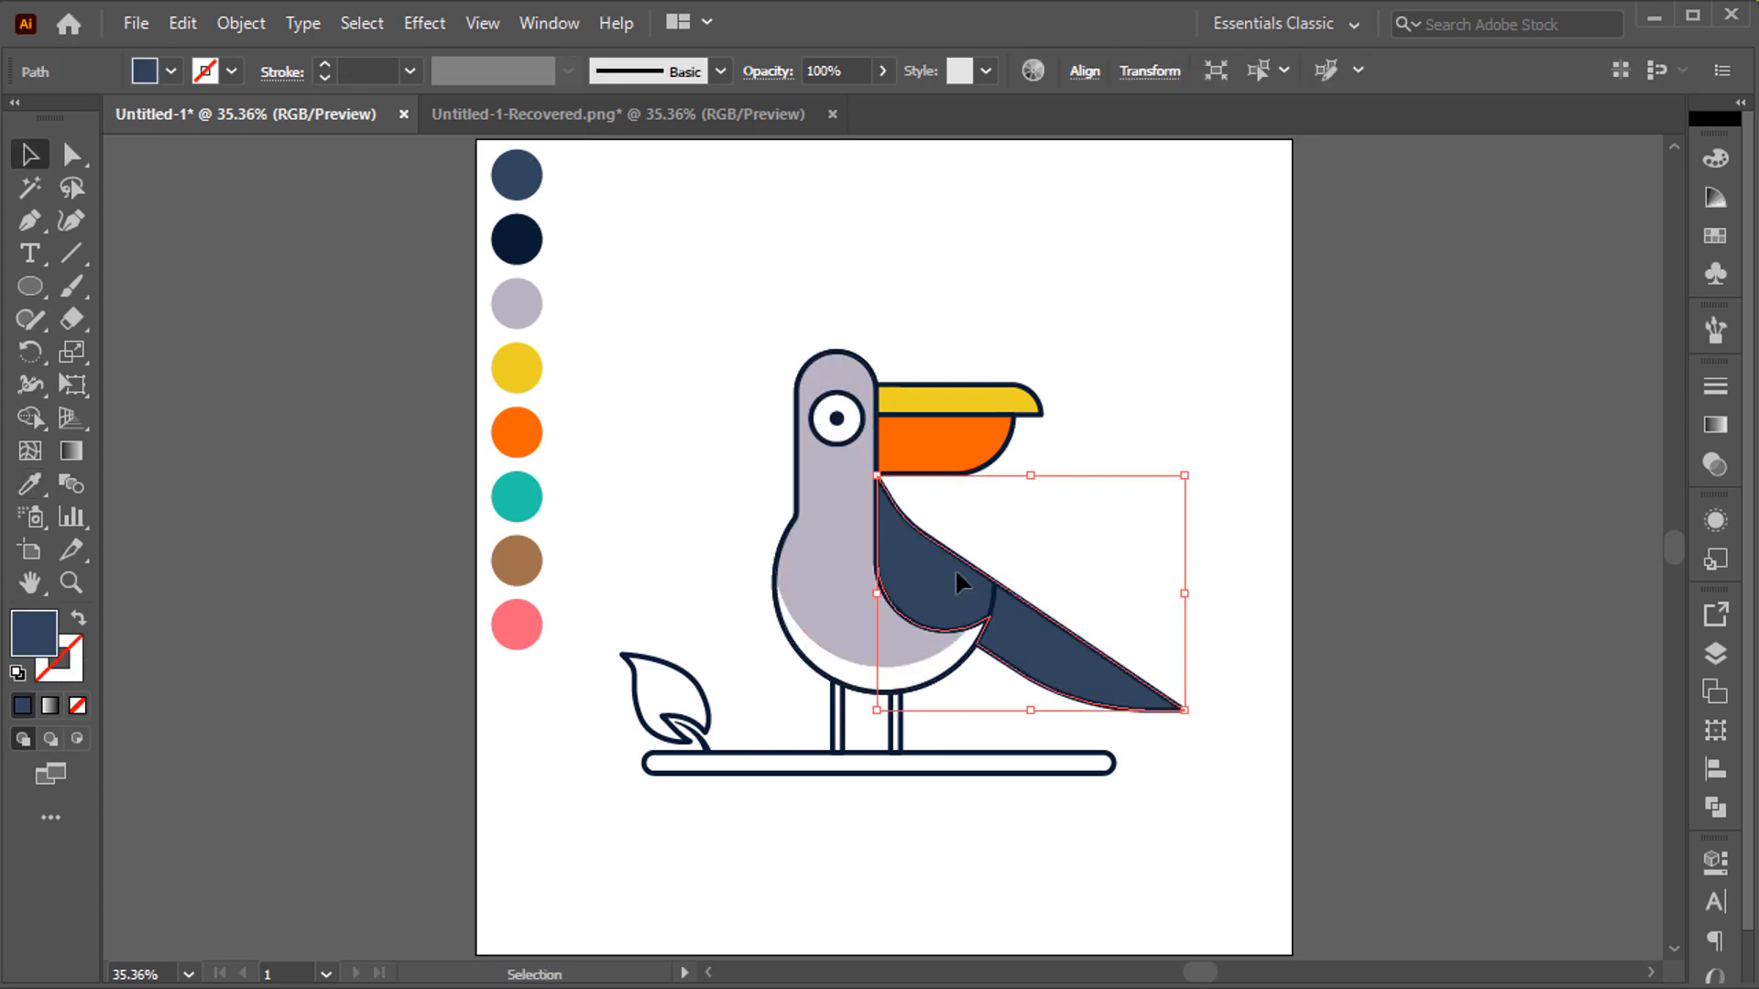
{"action": "double_click", "coordinate": [38, 653]}
{"action": "left_click", "coordinate": [895, 571]}
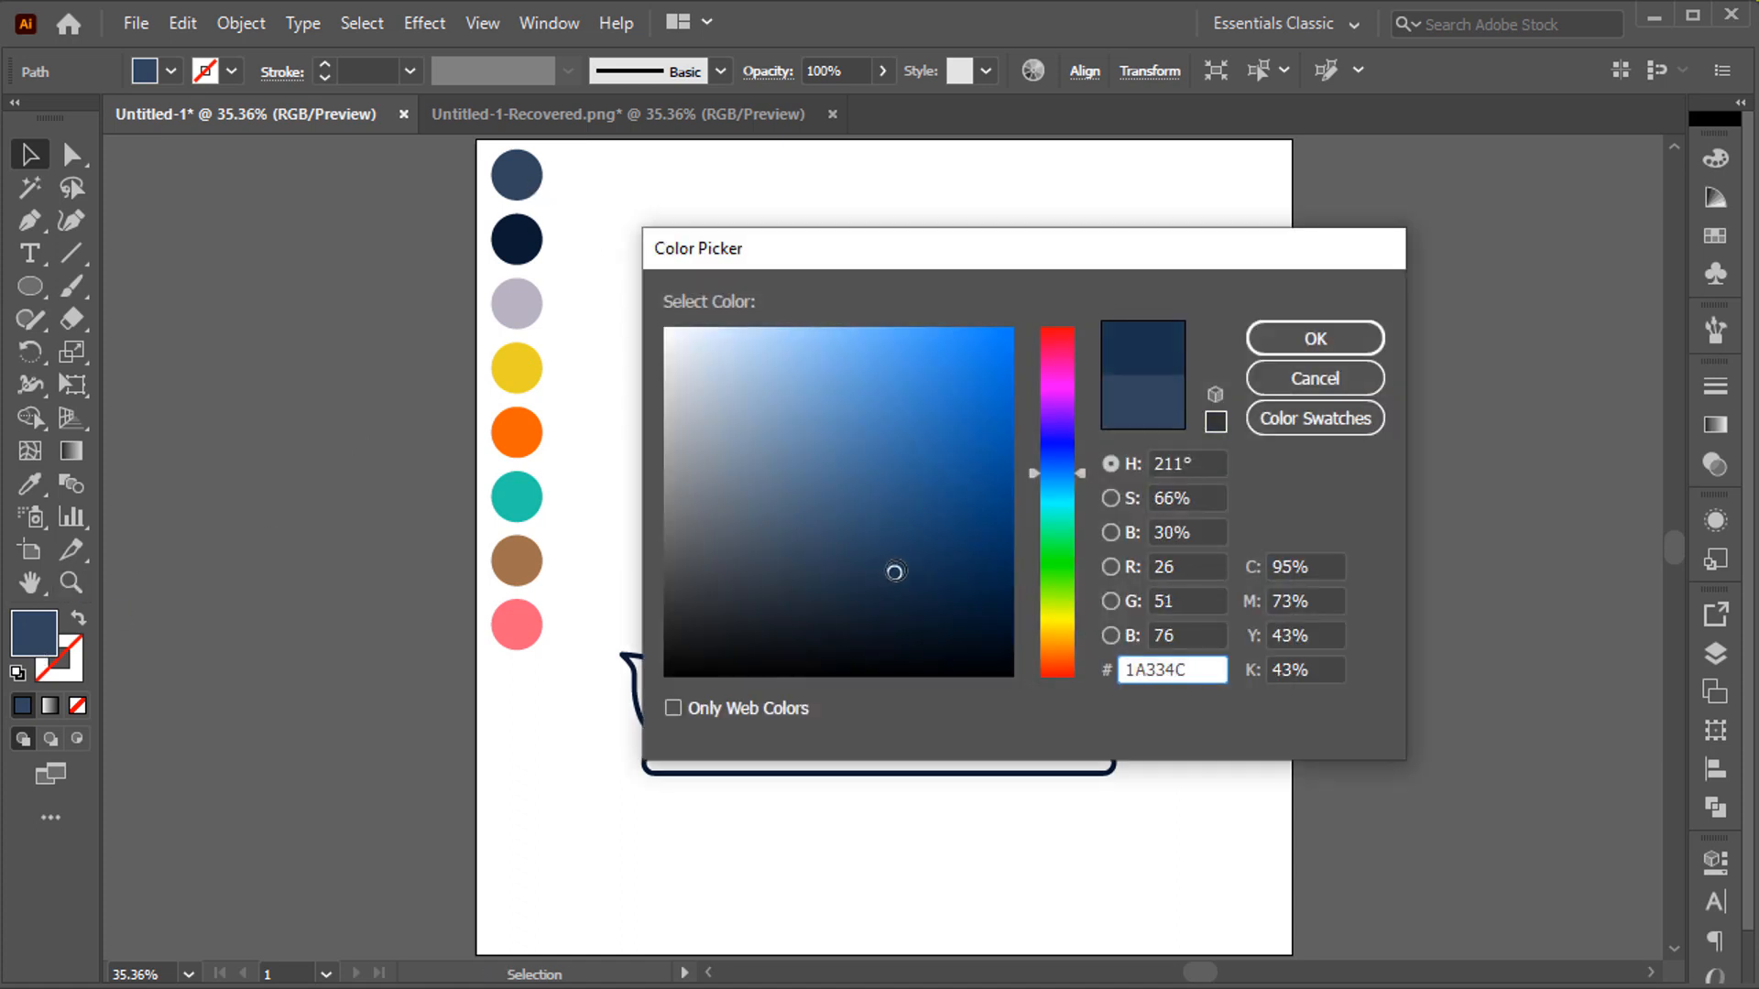
{"action": "left_click", "coordinate": [1304, 344]}
{"action": "left_click", "coordinate": [931, 707]}
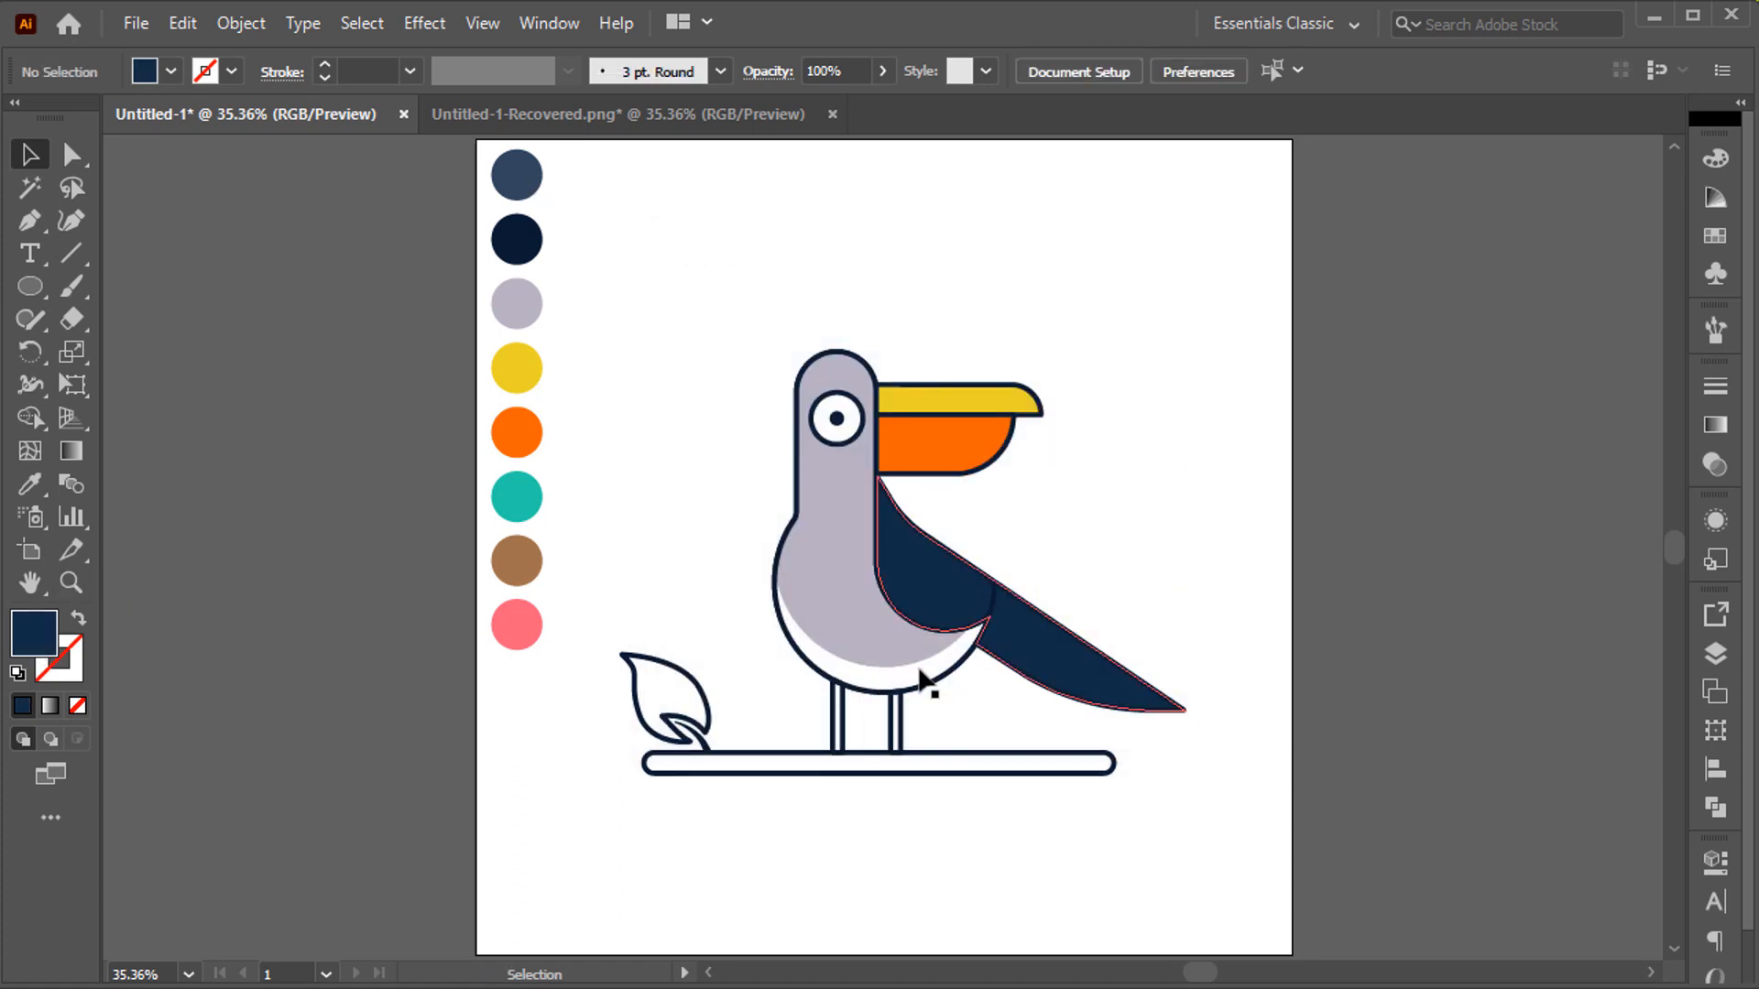
- Add a strokeless copy of the perch behind its outline and fill it with the brown swatch
{"action": "left_click", "coordinate": [969, 764]}
{"action": "key", "text": "shift+x"}
{"action": "key", "text": "i"}
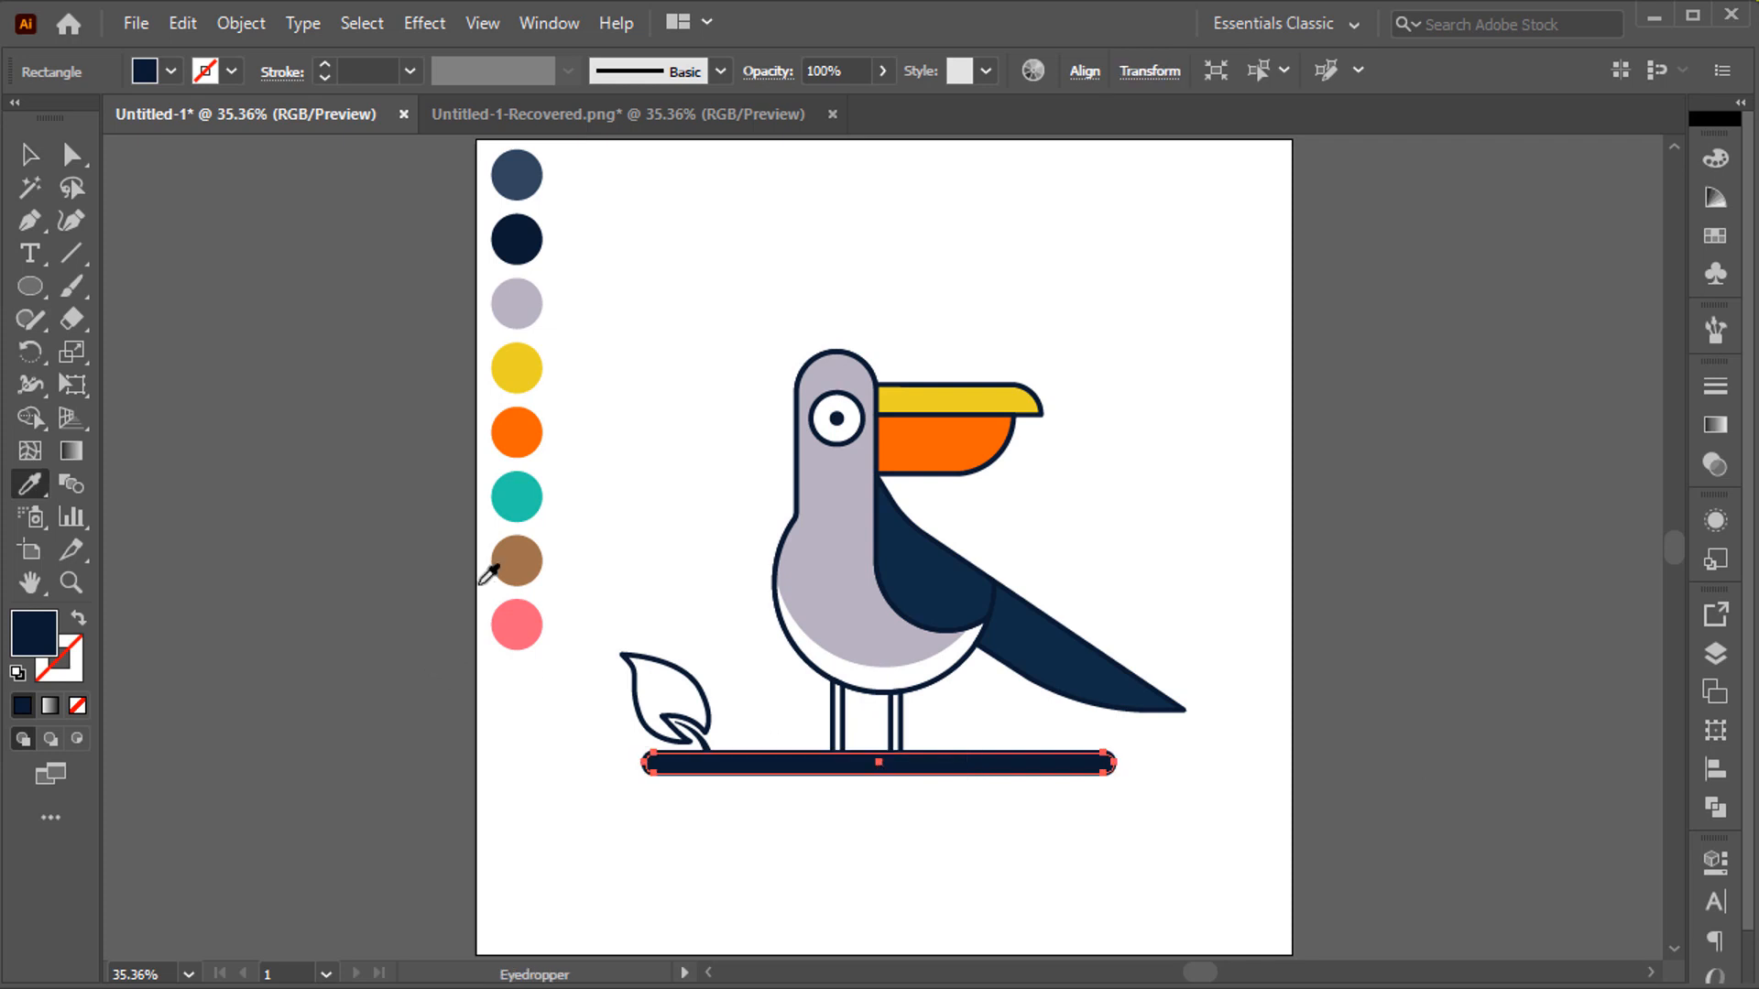
{"action": "left_click", "coordinate": [513, 561]}
{"action": "key", "text": "ctrl+shift+a"}
- Add a strokeless copy of the leaf behind its outline and fill it with the teal swatch
{"action": "left_click", "coordinate": [693, 685], "text": "ctrl"}
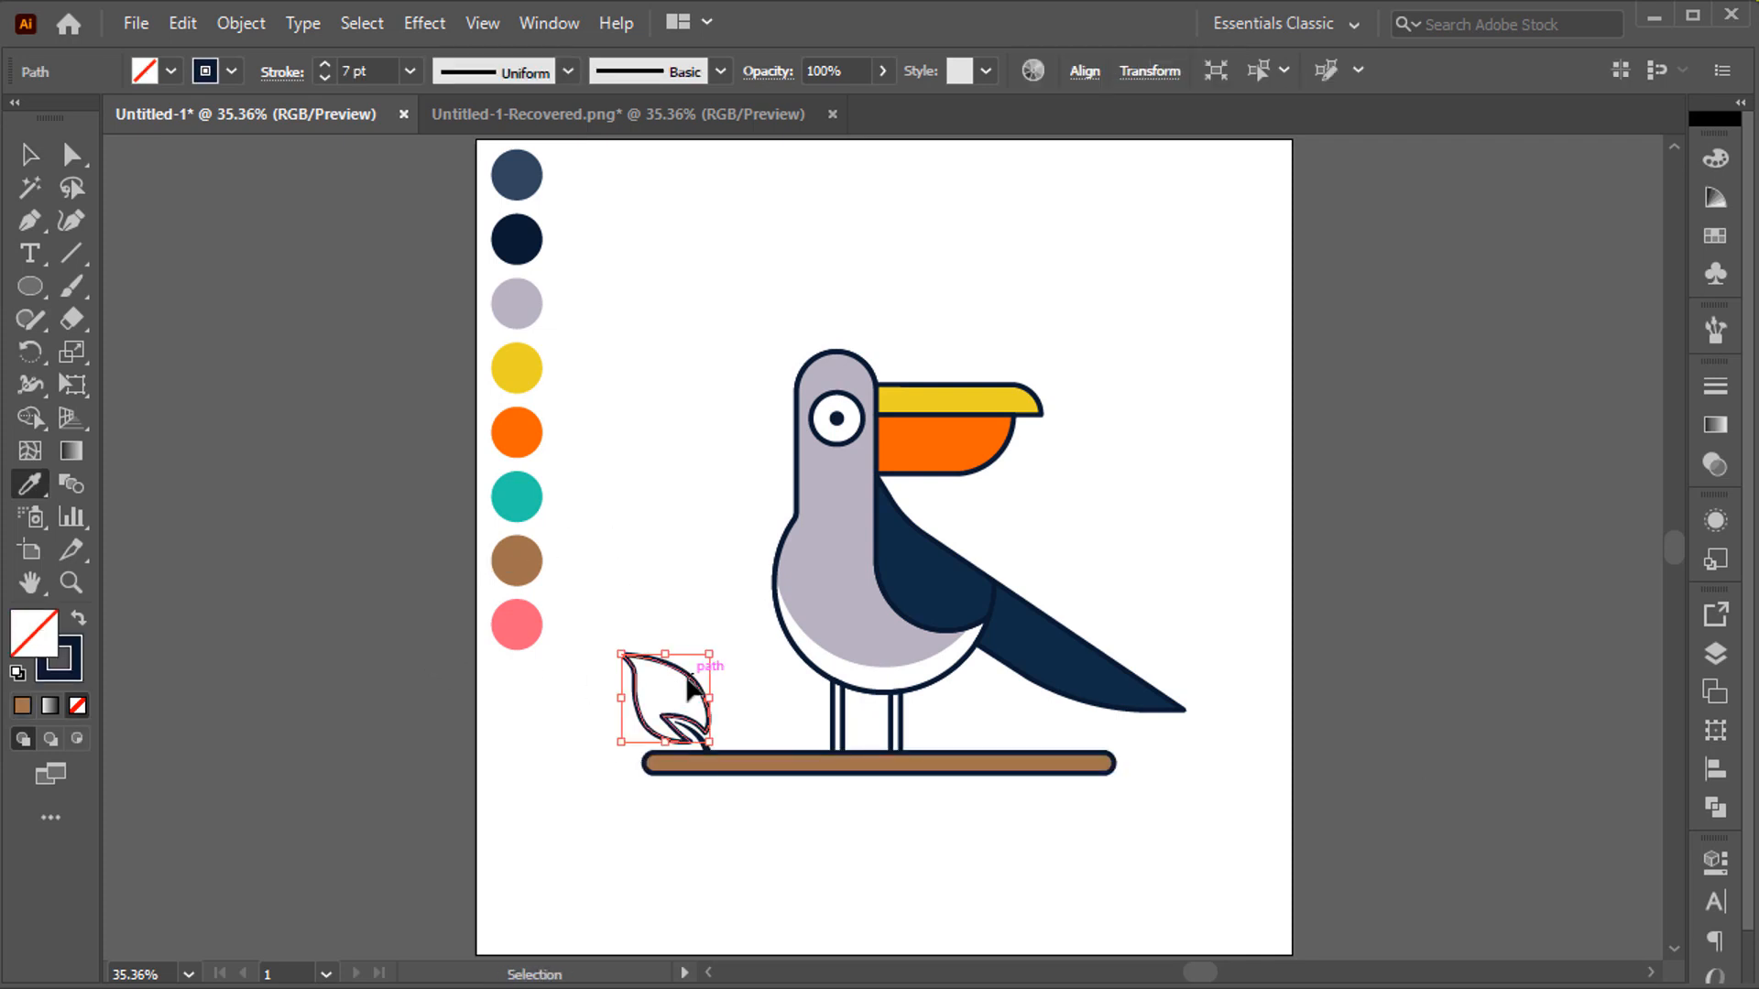
{"action": "key", "text": "shift+x"}
{"action": "left_click", "coordinate": [524, 504]}
{"action": "key", "text": "ctrl+shift+a"}
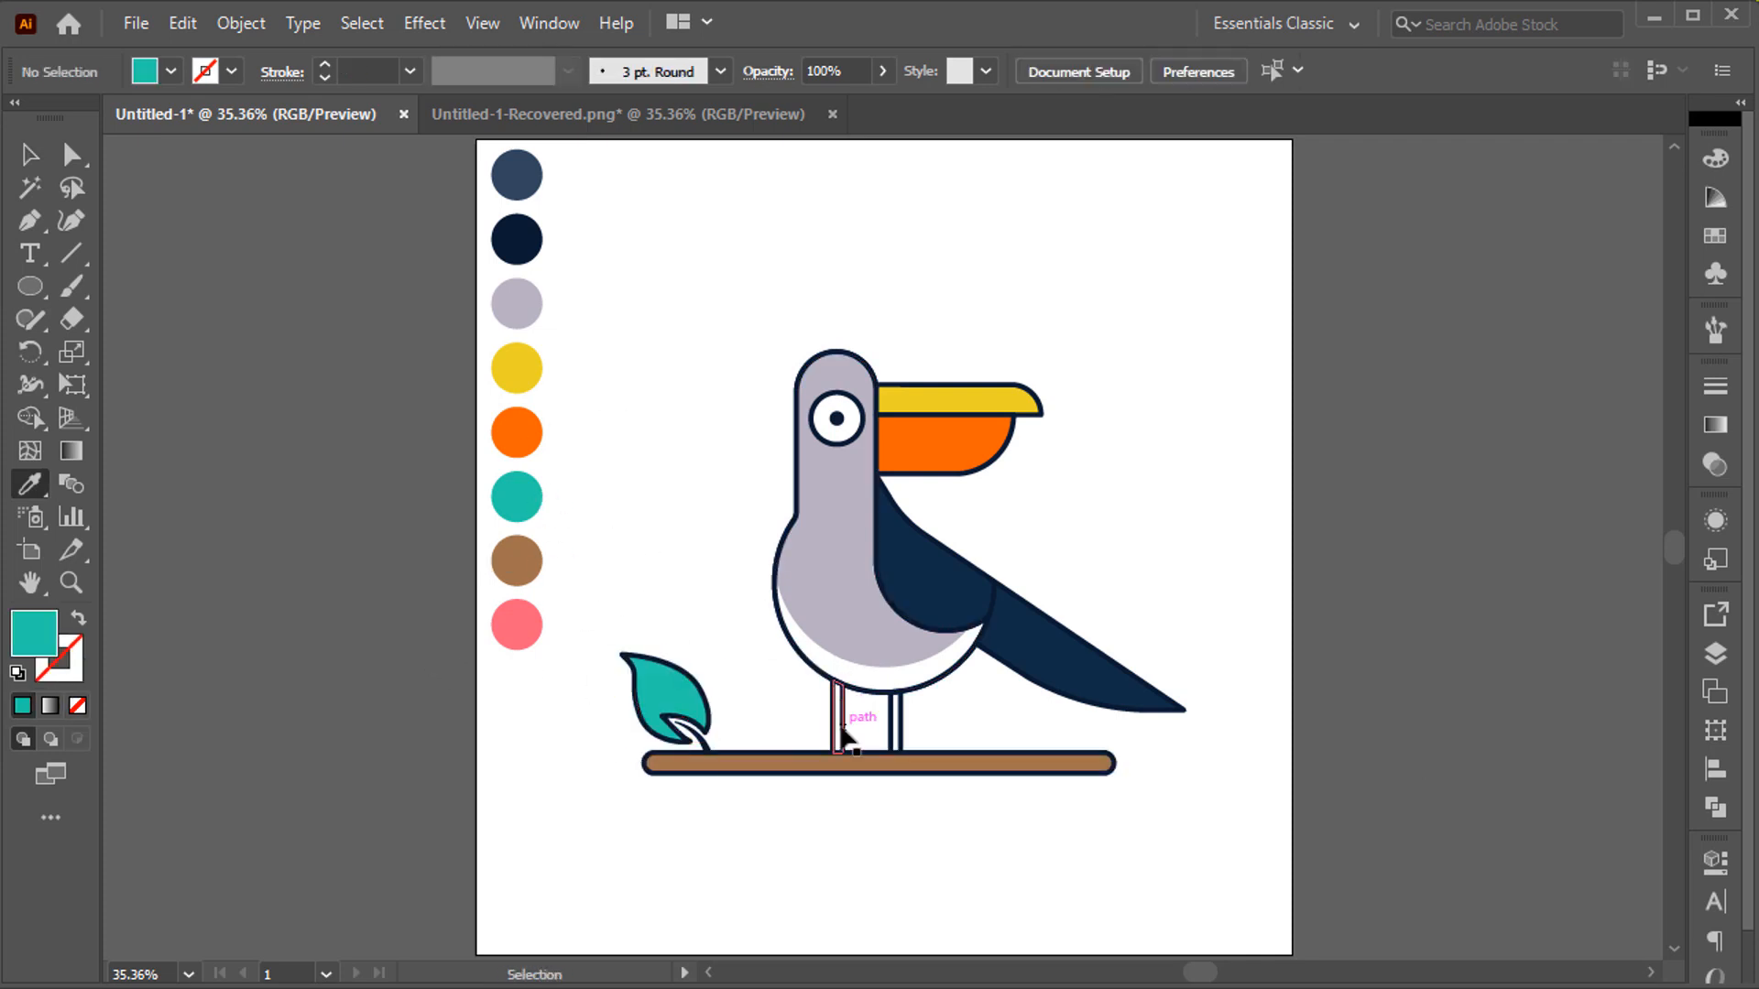
- Fill the insides of both legs with the dark navy of their outlines, without a stroke
{"action": "left_click", "coordinate": [841, 728], "text": "ctrl"}
{"action": "key", "text": "shift+x"}
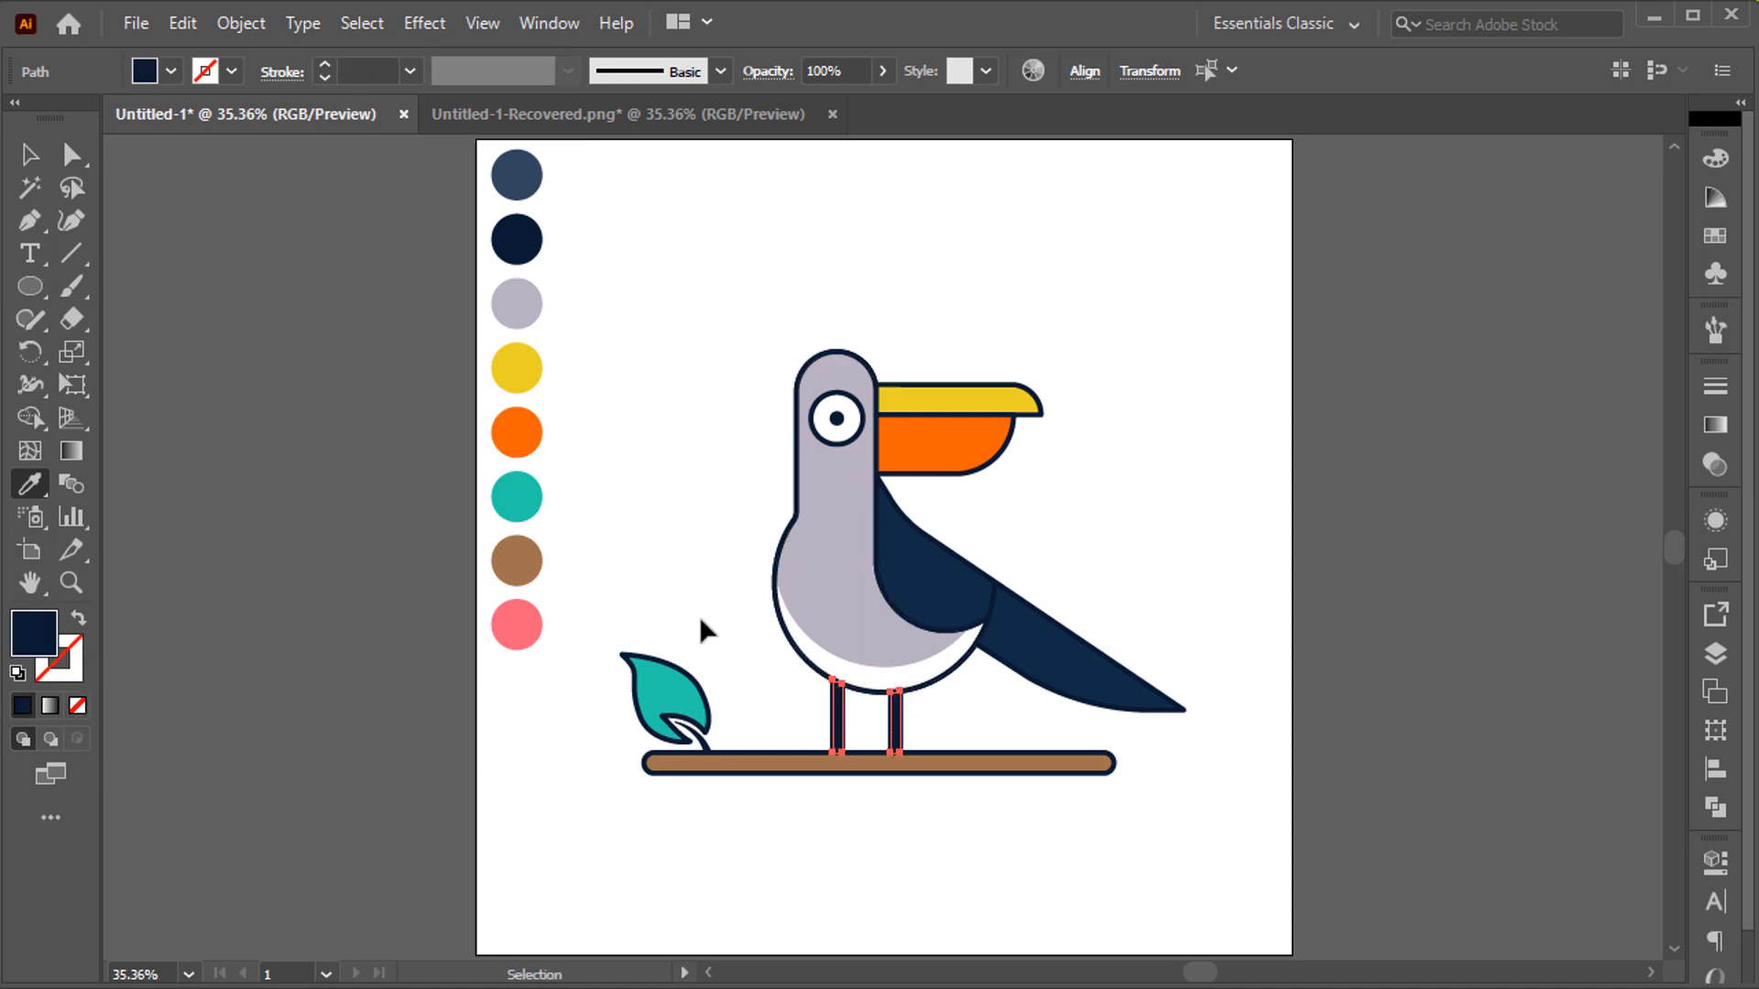
{"action": "key", "text": "ctrl+shift+a"}
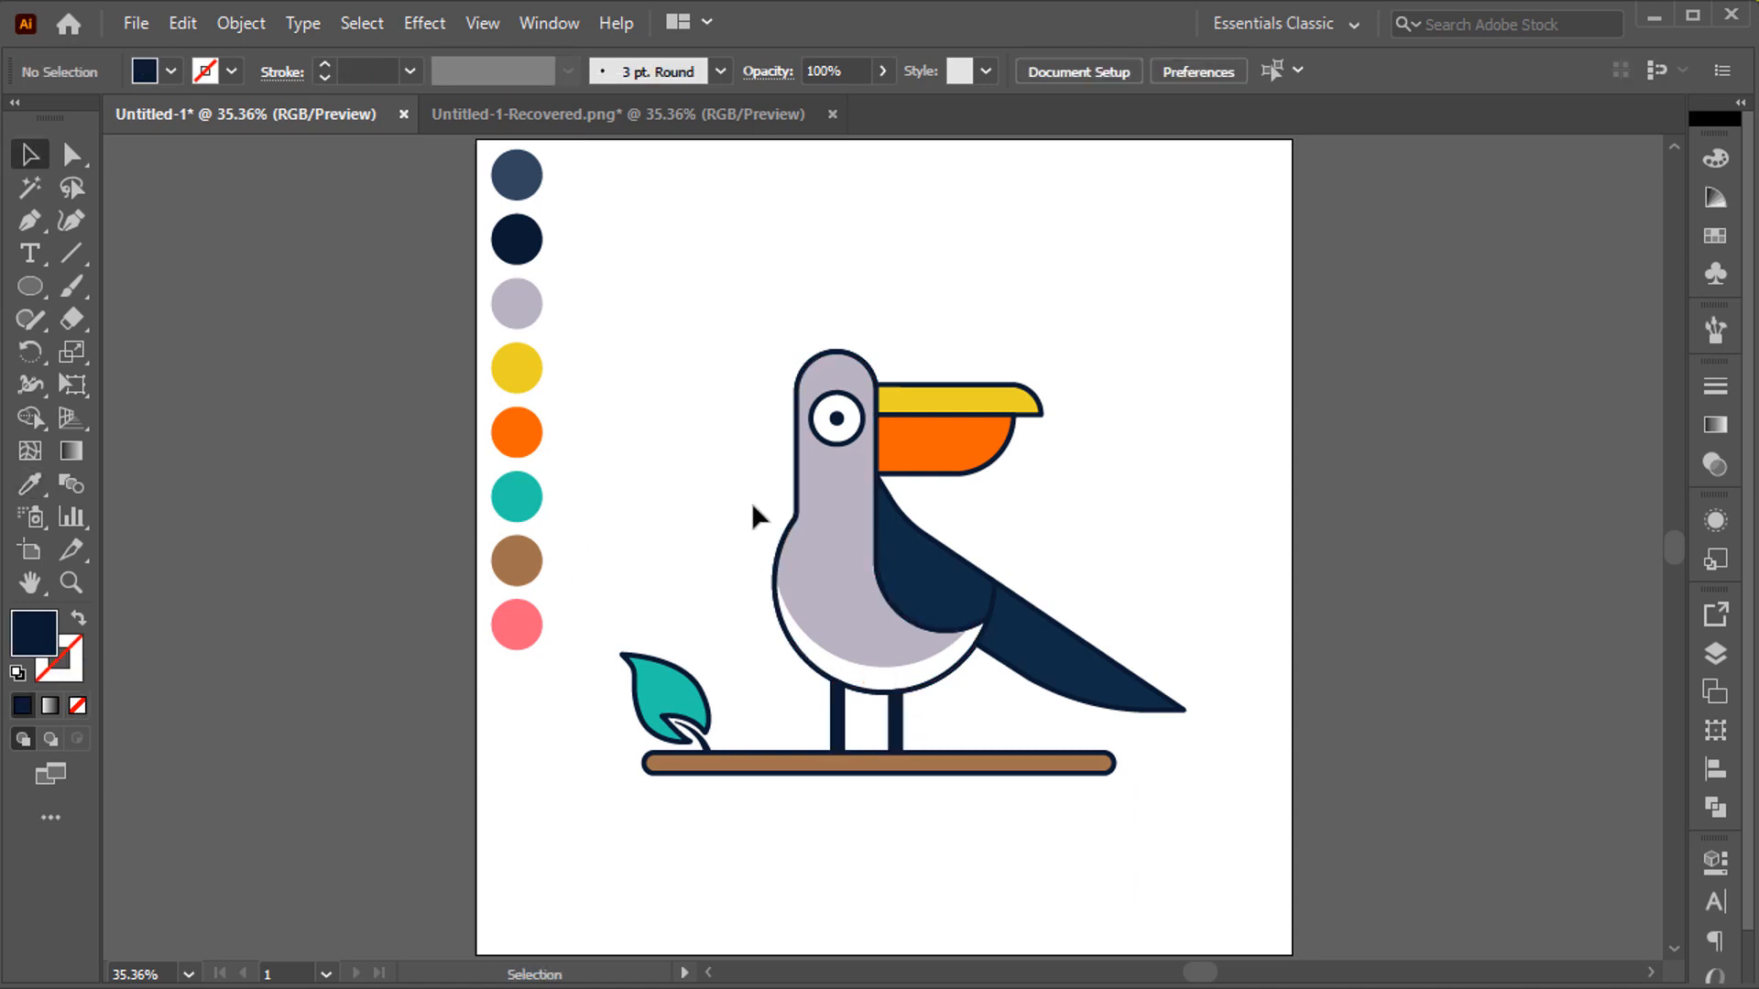
- Enlarge the bird's pupil from its centre to roughly half the width of the white of the eye
{"action": "scroll", "coordinate": [836, 422], "scroll_direction": "up", "scroll_amount": 7}
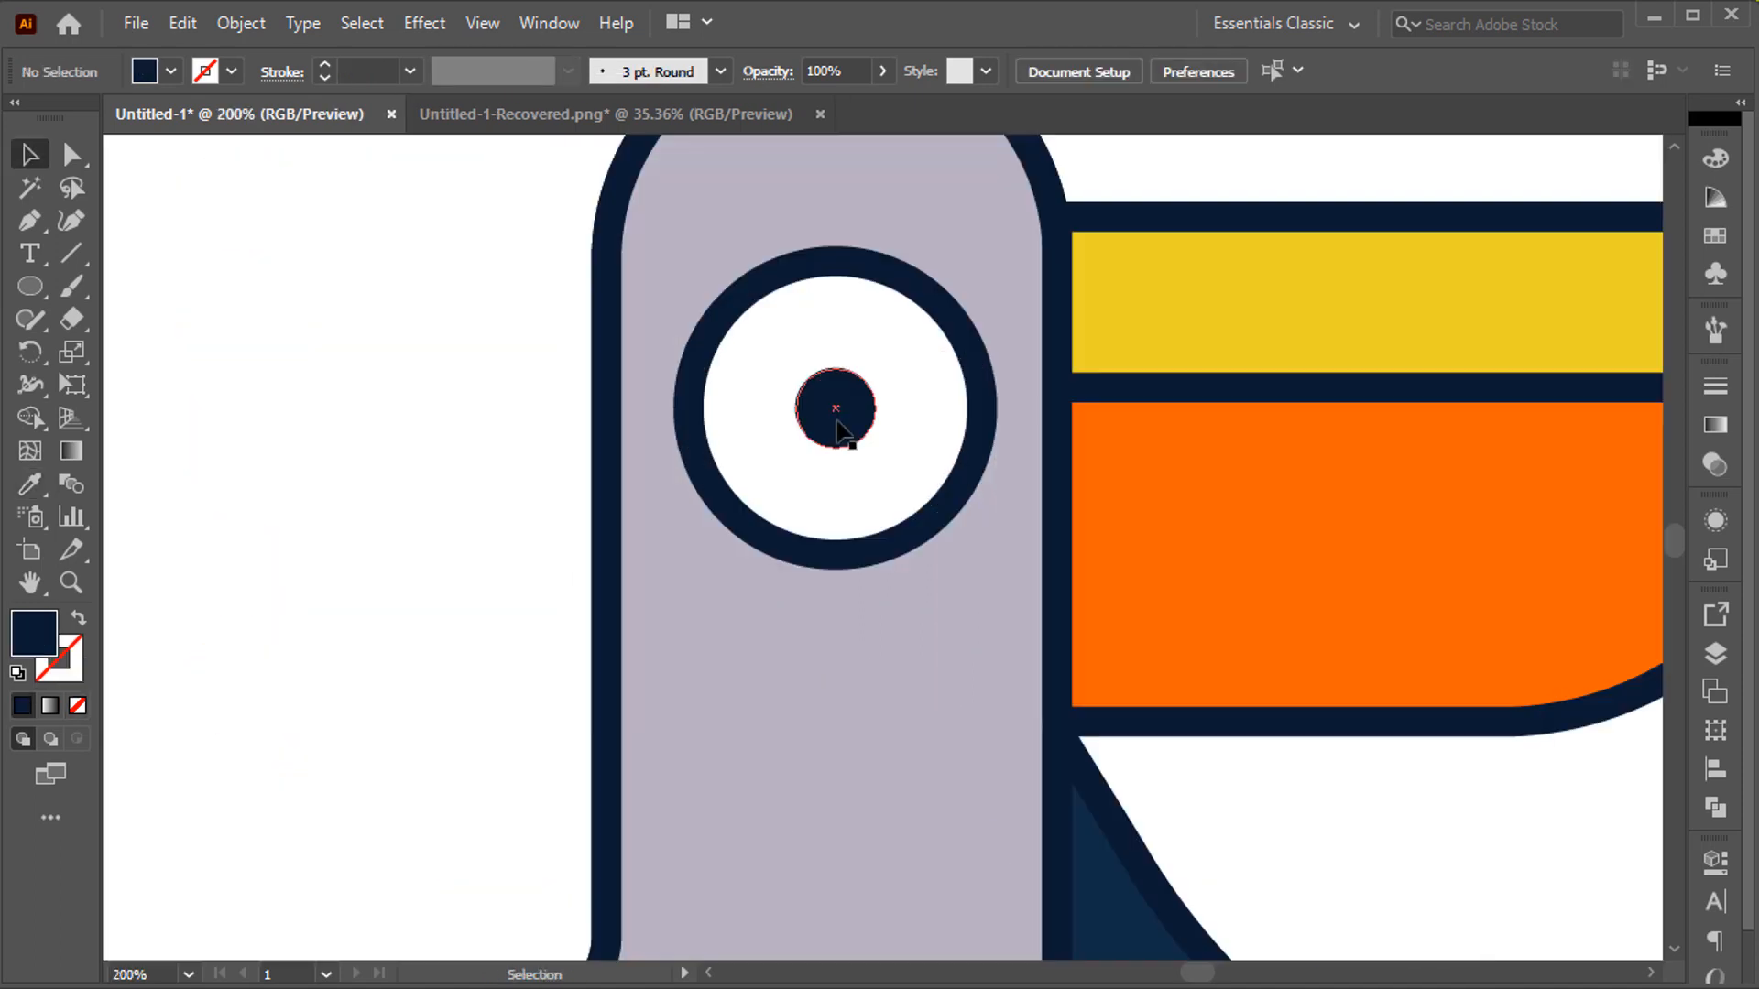
{"action": "left_click", "coordinate": [841, 427]}
{"action": "left_click_drag", "start_coordinate": [913, 474], "coordinate": [963, 522]}
- Draw a small circle overlapping the pupil's upper right edge and fill it with the white of the eye
{"action": "key", "text": "l"}
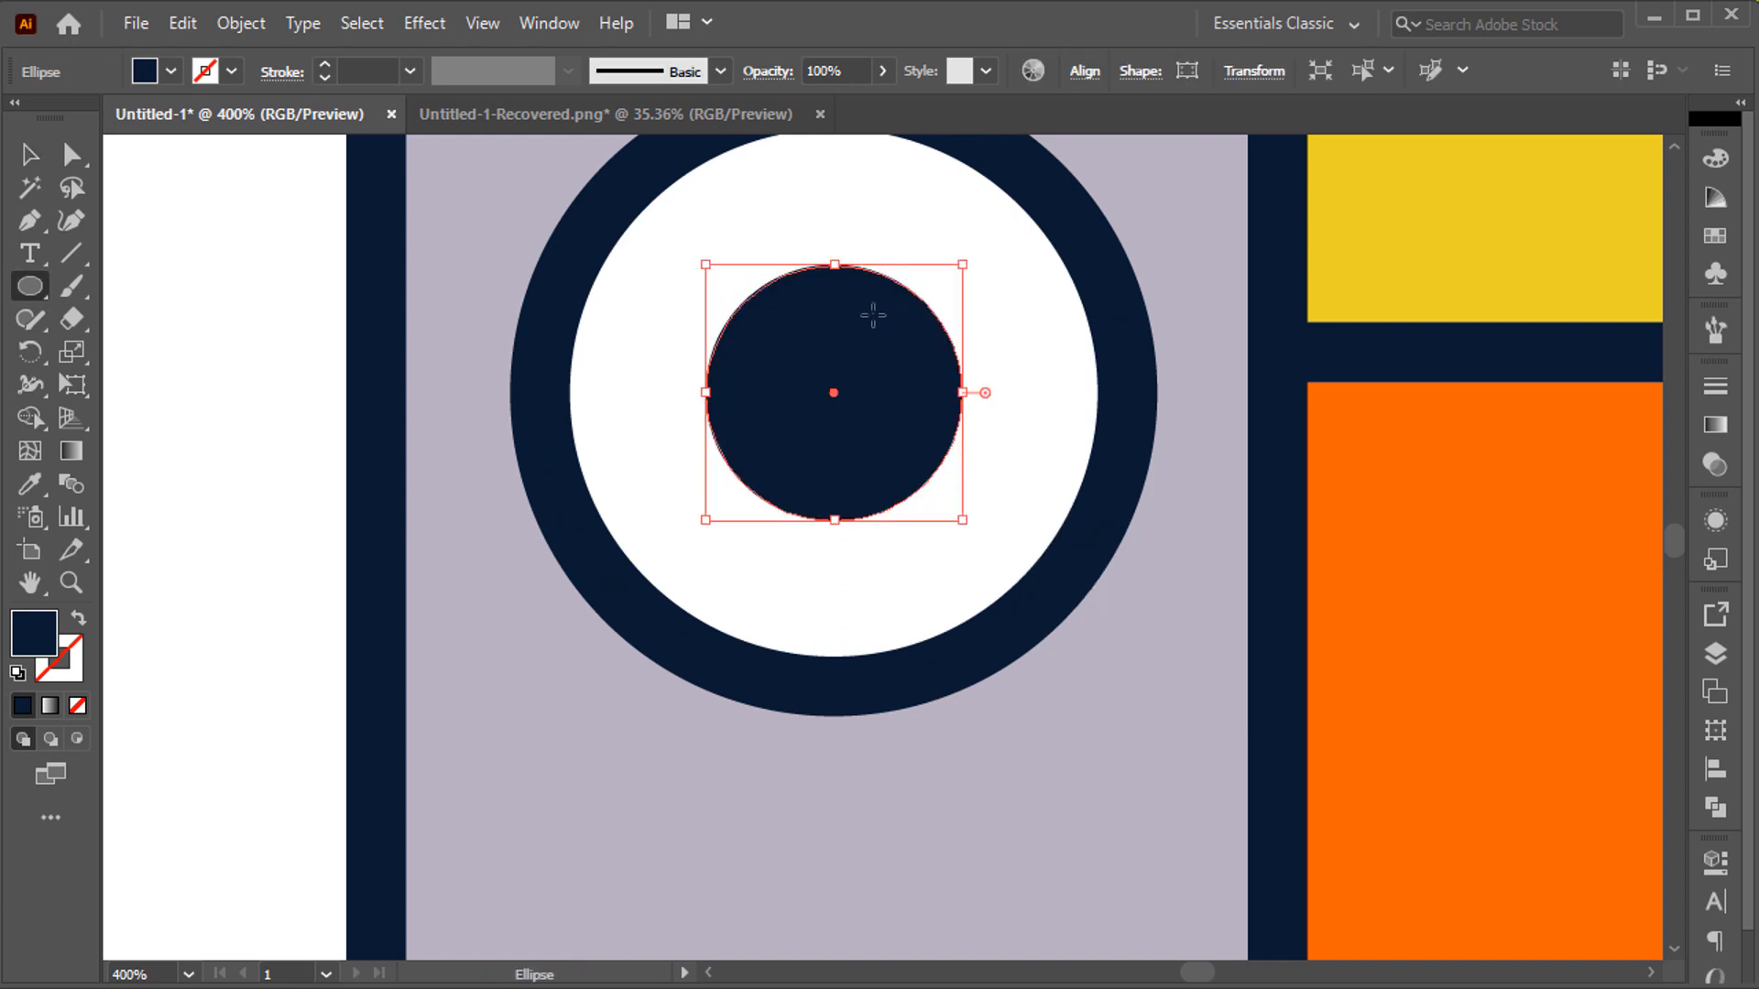
{"action": "mouse_move", "coordinate": [891, 251]}
{"action": "left_mouse_down"}
{"action": "mouse_move", "coordinate": [974, 361]}
{"action": "mouse_move", "coordinate": [969, 433]}
{"action": "left_mouse_up"}
{"action": "key", "text": "i"}
{"action": "left_click", "coordinate": [886, 273]}
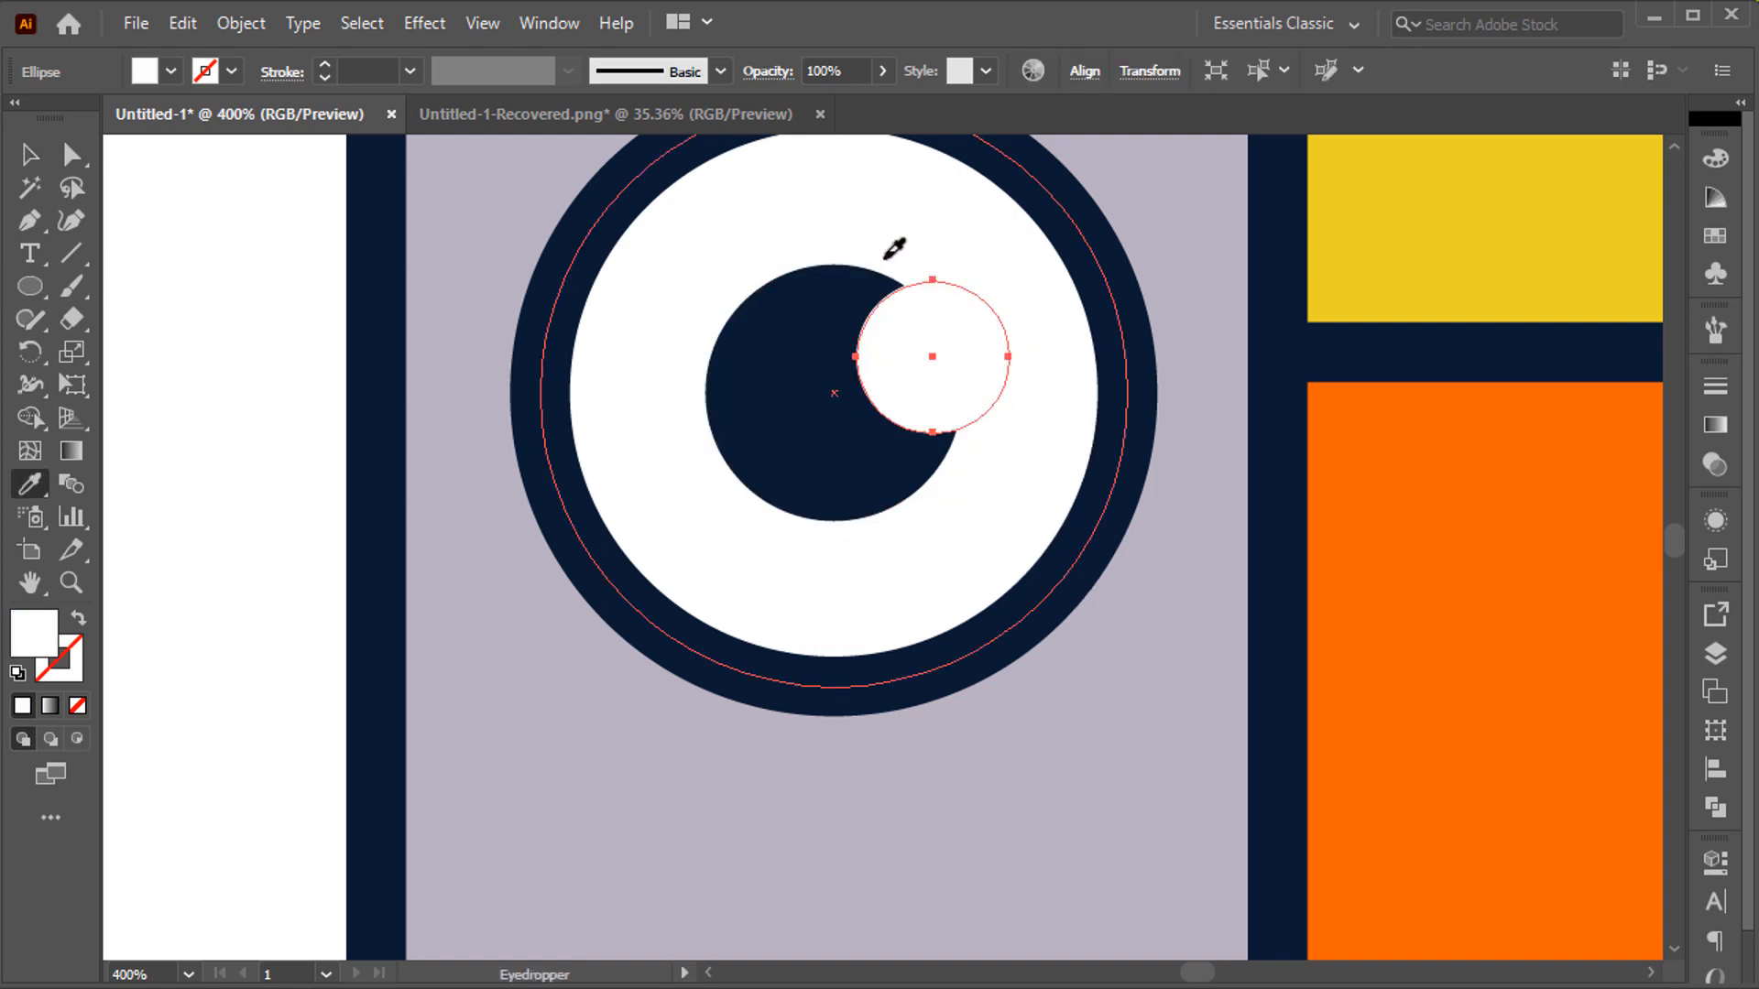
{"action": "key", "text": "ctrl+0"}
{"action": "key", "text": "ctrl+shift+a"}
{"action": "key", "text": "v"}
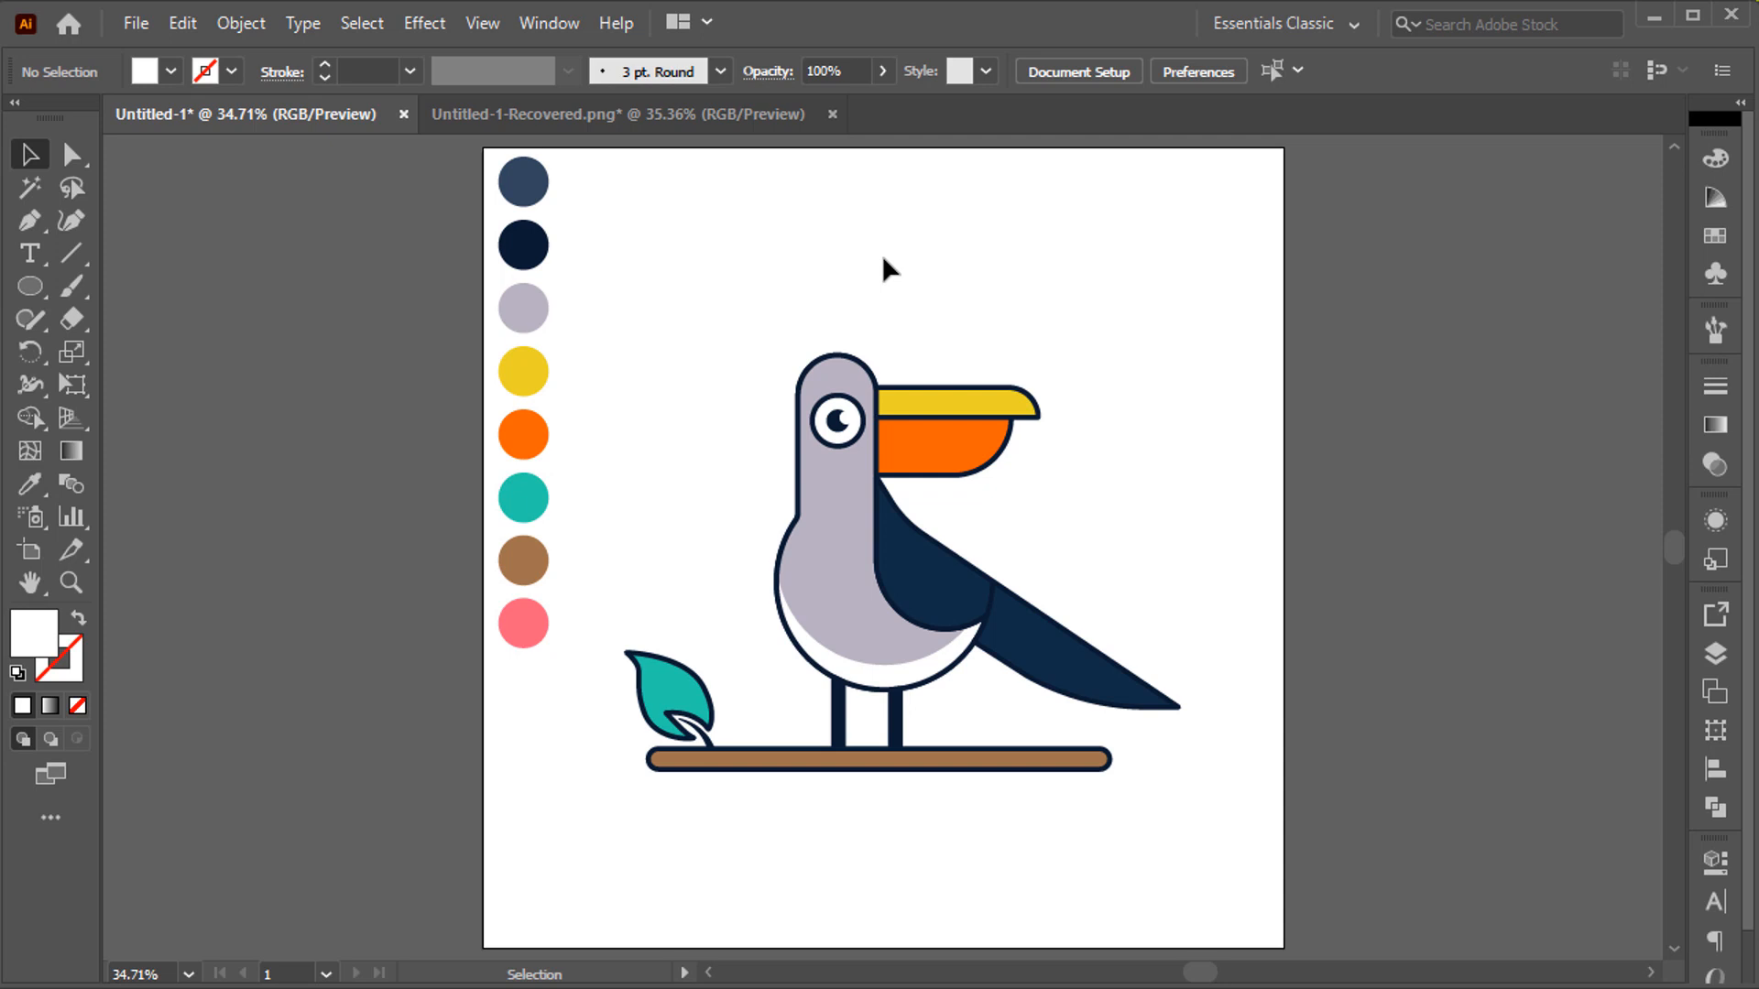
- Draw a curved Pen shape at the beak's base, overlapping both halves, and fill it with the lower beak's orange
{"action": "scroll", "coordinate": [907, 407], "scroll_direction": "up", "scroll_amount": 5}
{"action": "key", "text": "p"}
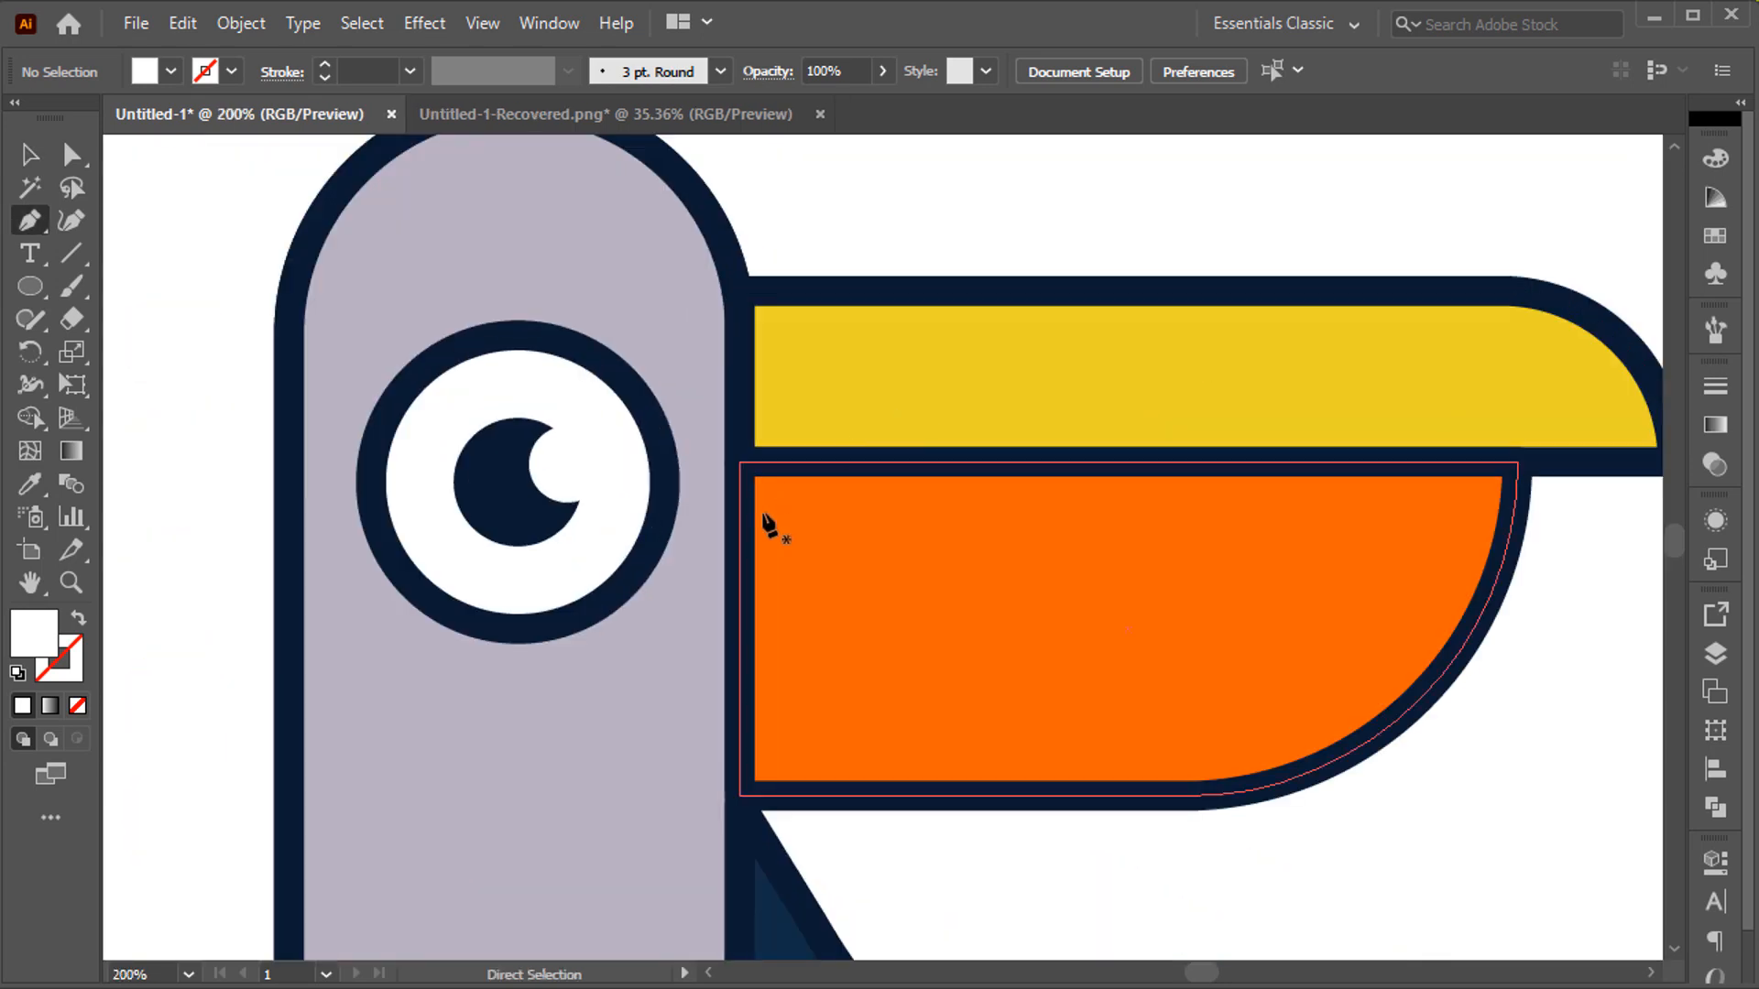
{"action": "left_click", "coordinate": [740, 372]}
{"action": "left_click_drag", "start_coordinate": [830, 463], "coordinate": [891, 469]}
{"action": "left_click", "coordinate": [937, 527]}
{"action": "left_click", "coordinate": [738, 606]}
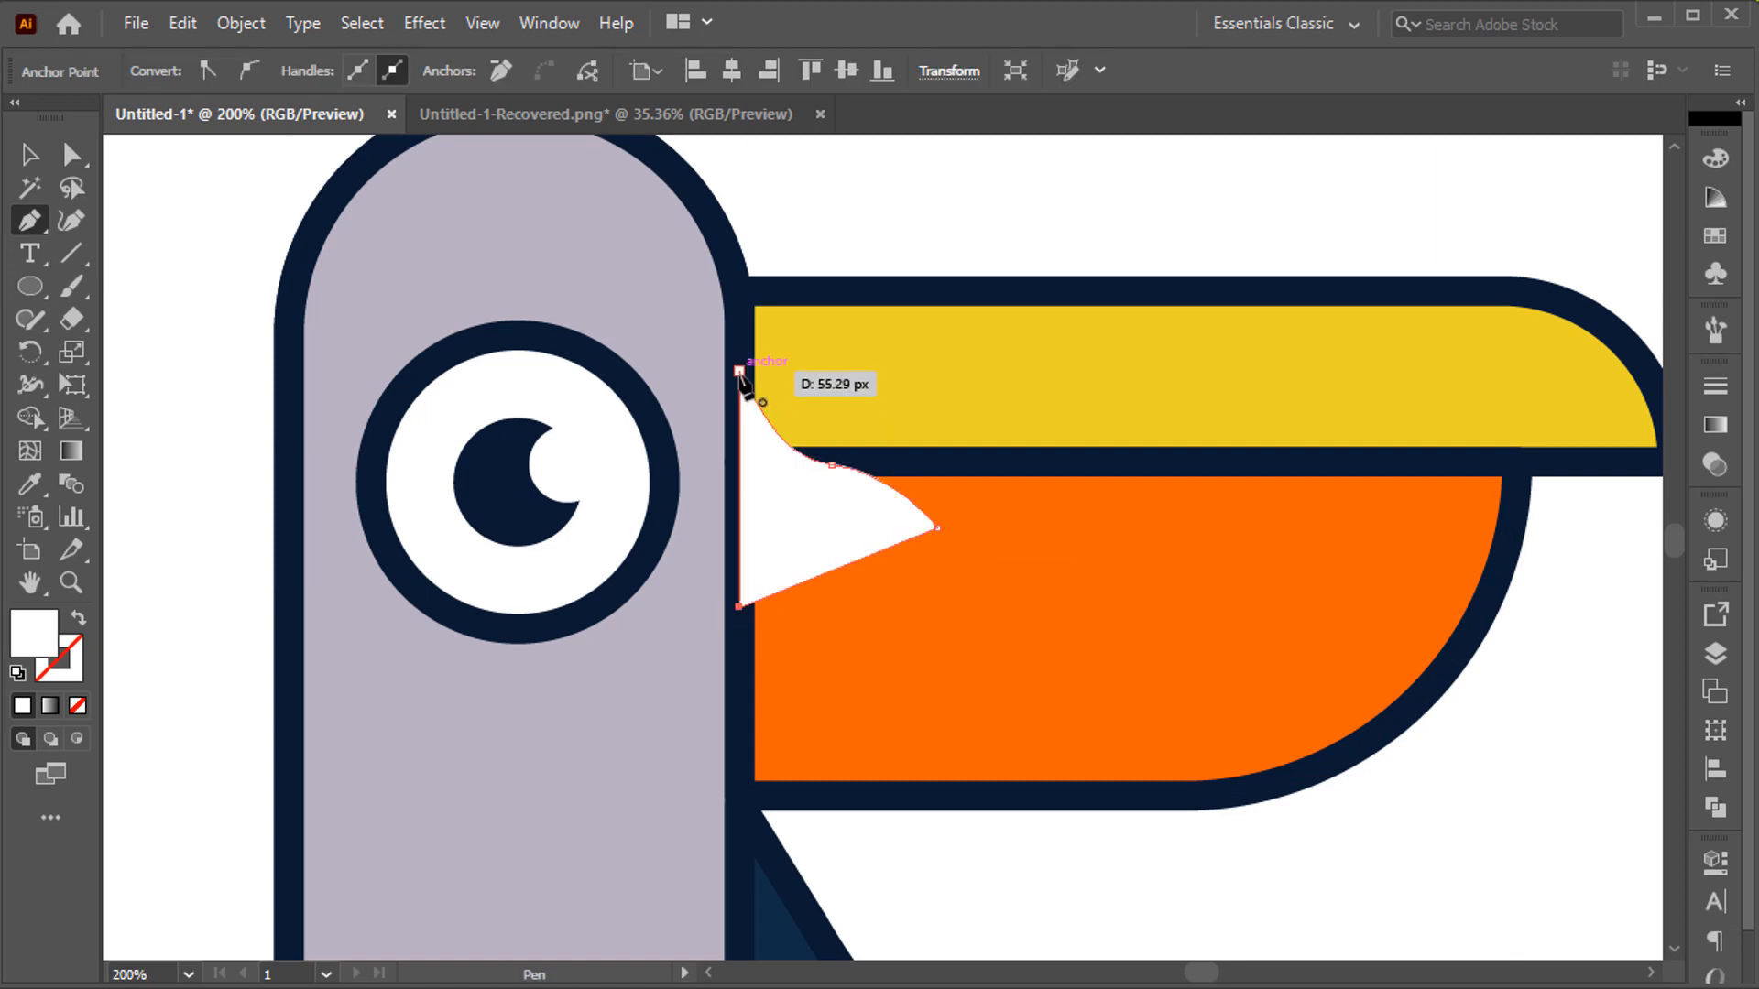
{"action": "key", "text": "i"}
{"action": "left_click", "coordinate": [873, 596]}
- Merge the curved shape with the lower beak's orange fill using Shape Builder and send the result to the back
{"action": "key", "text": "v"}
{"action": "left_click", "coordinate": [889, 629], "text": "shift"}
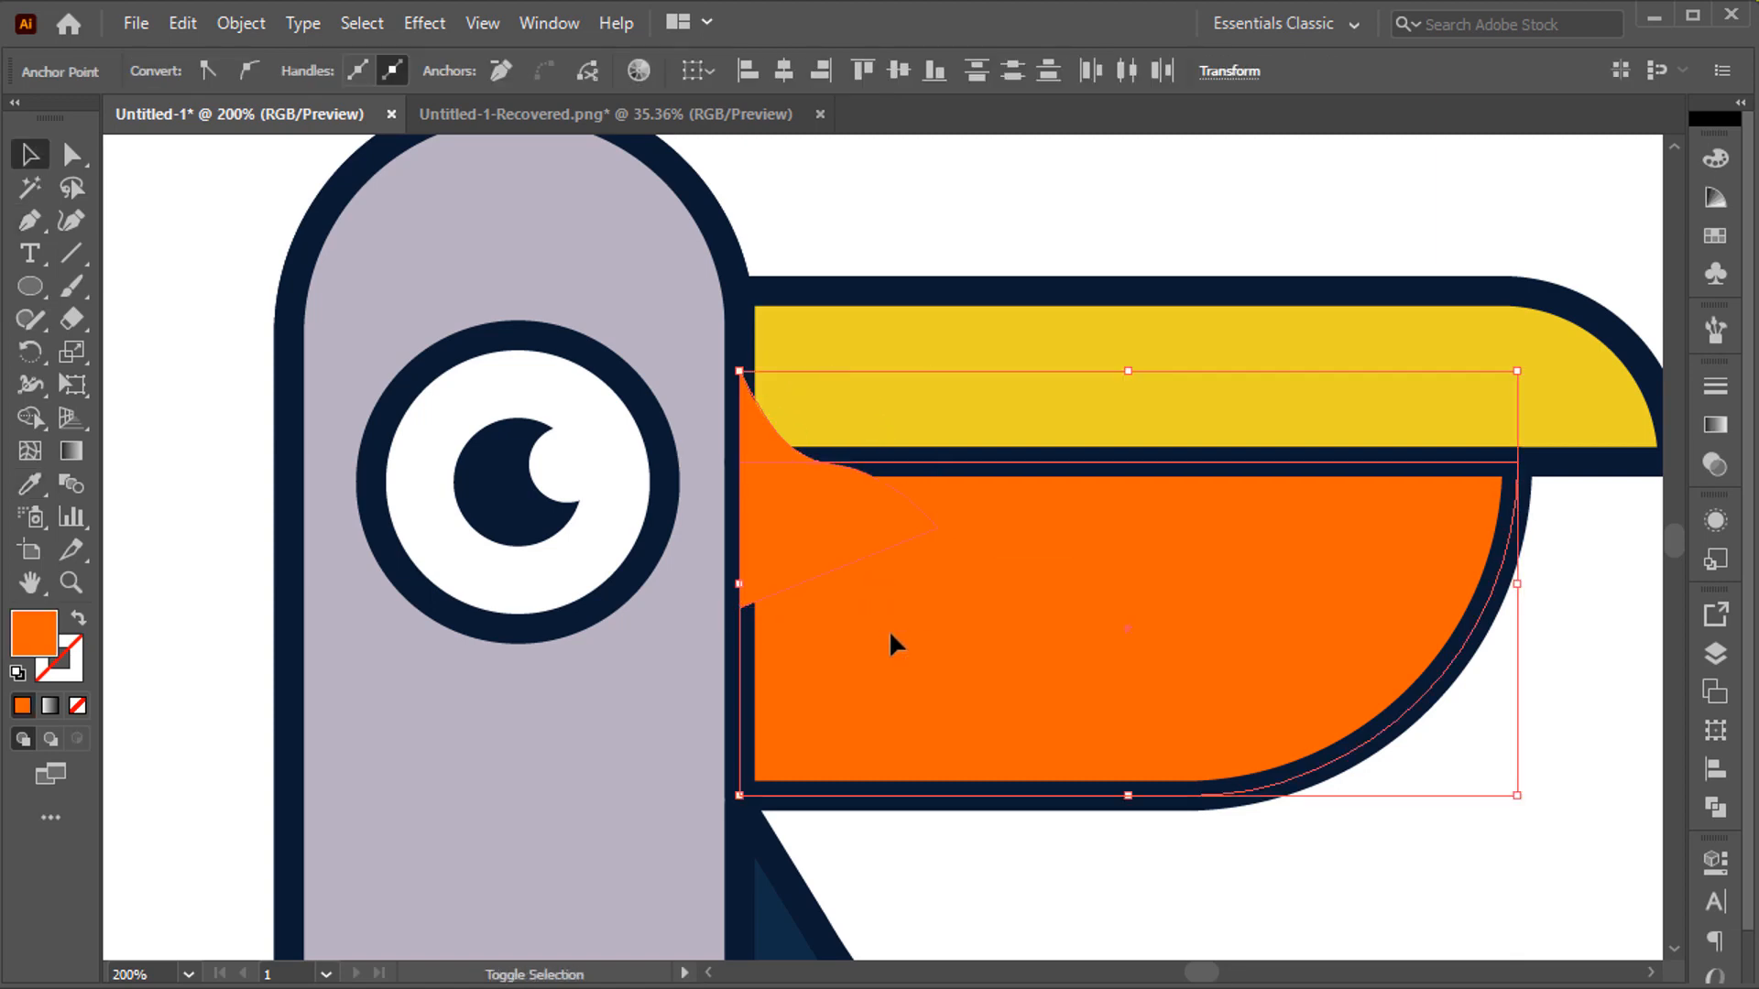
{"action": "key", "text": "shift+m"}
{"action": "left_click_drag", "start_coordinate": [889, 630], "coordinate": [820, 520]}
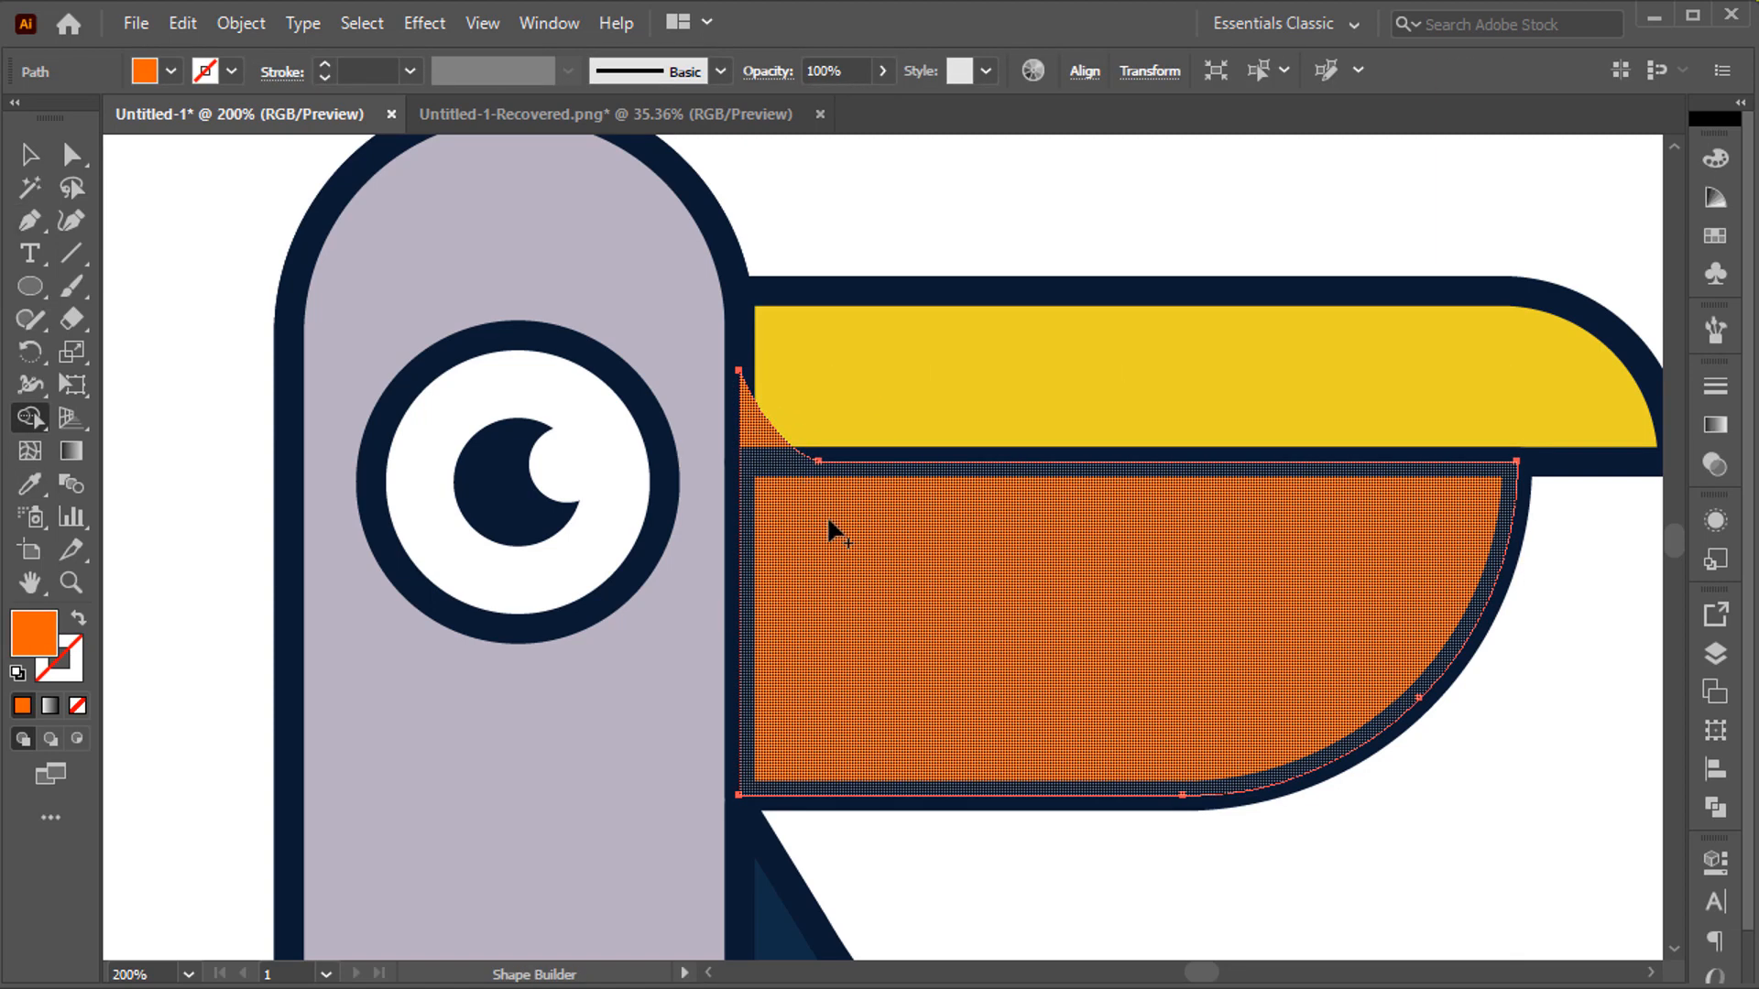
{"action": "key", "text": "v"}
{"action": "key", "text": "ctrl+shift+["}
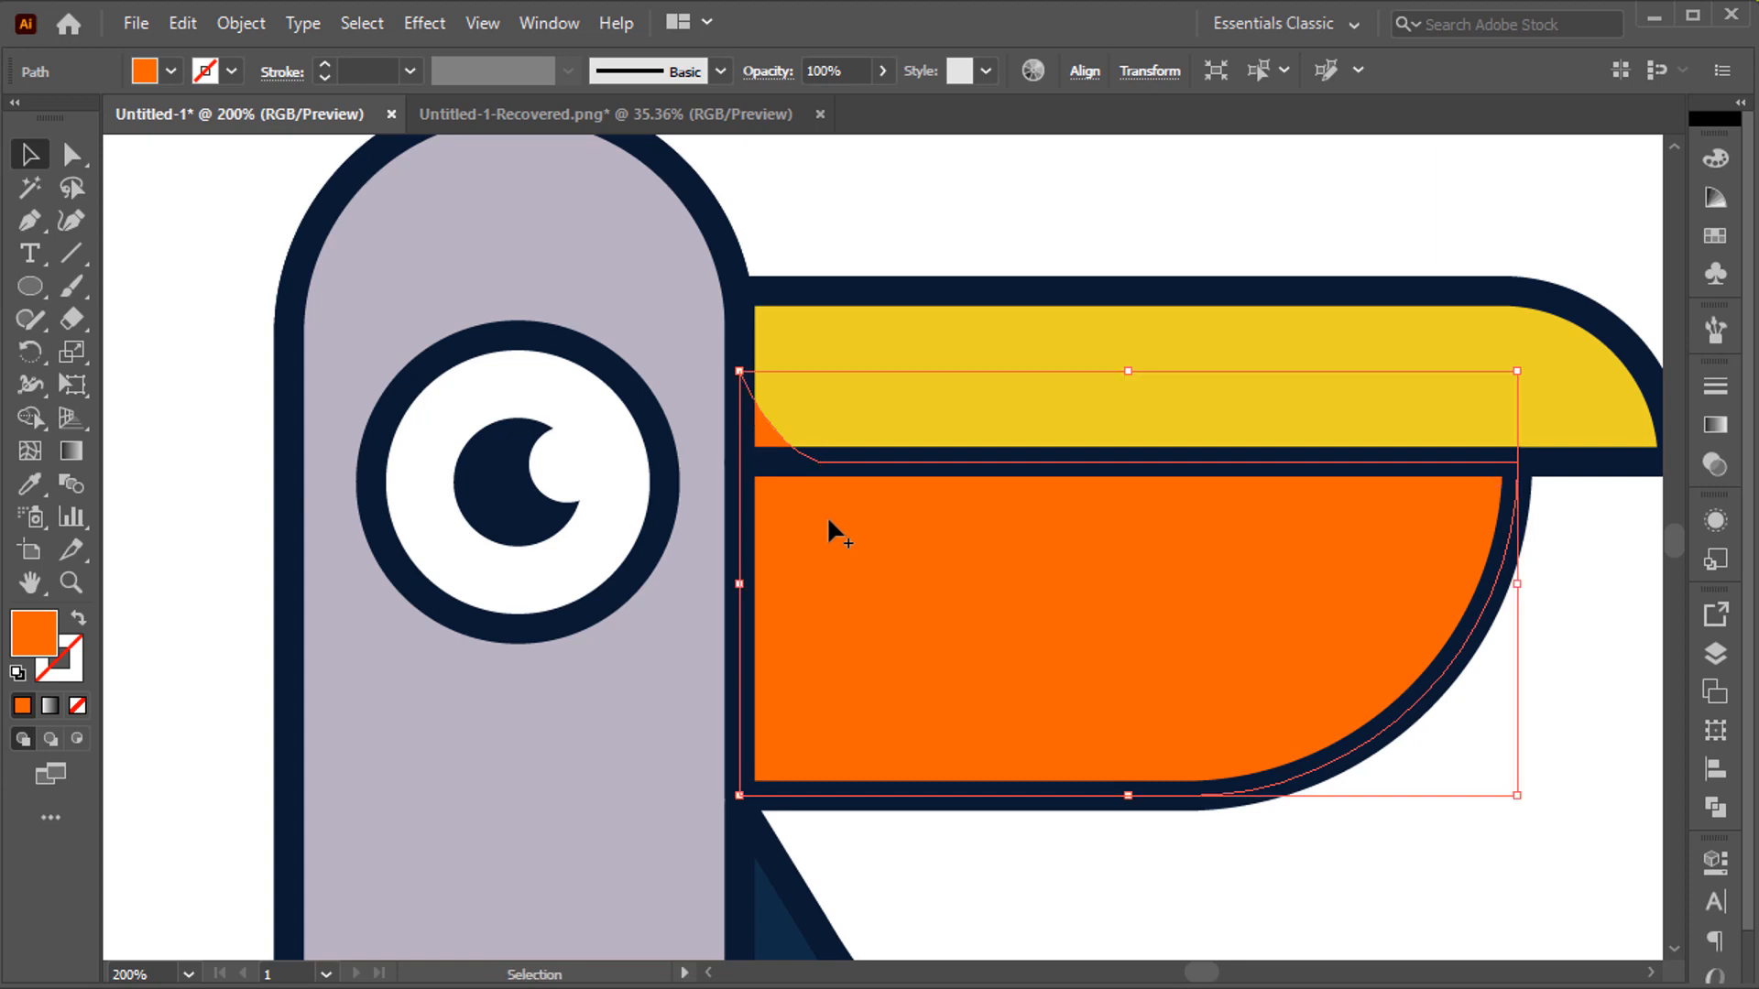
- Enlarge the orange corner on the upper beak by moving its anchor points up and outward and adjusting the curve
{"action": "left_click", "coordinate": [909, 204]}
{"action": "key", "text": "a"}
{"action": "left_click", "coordinate": [741, 374]}
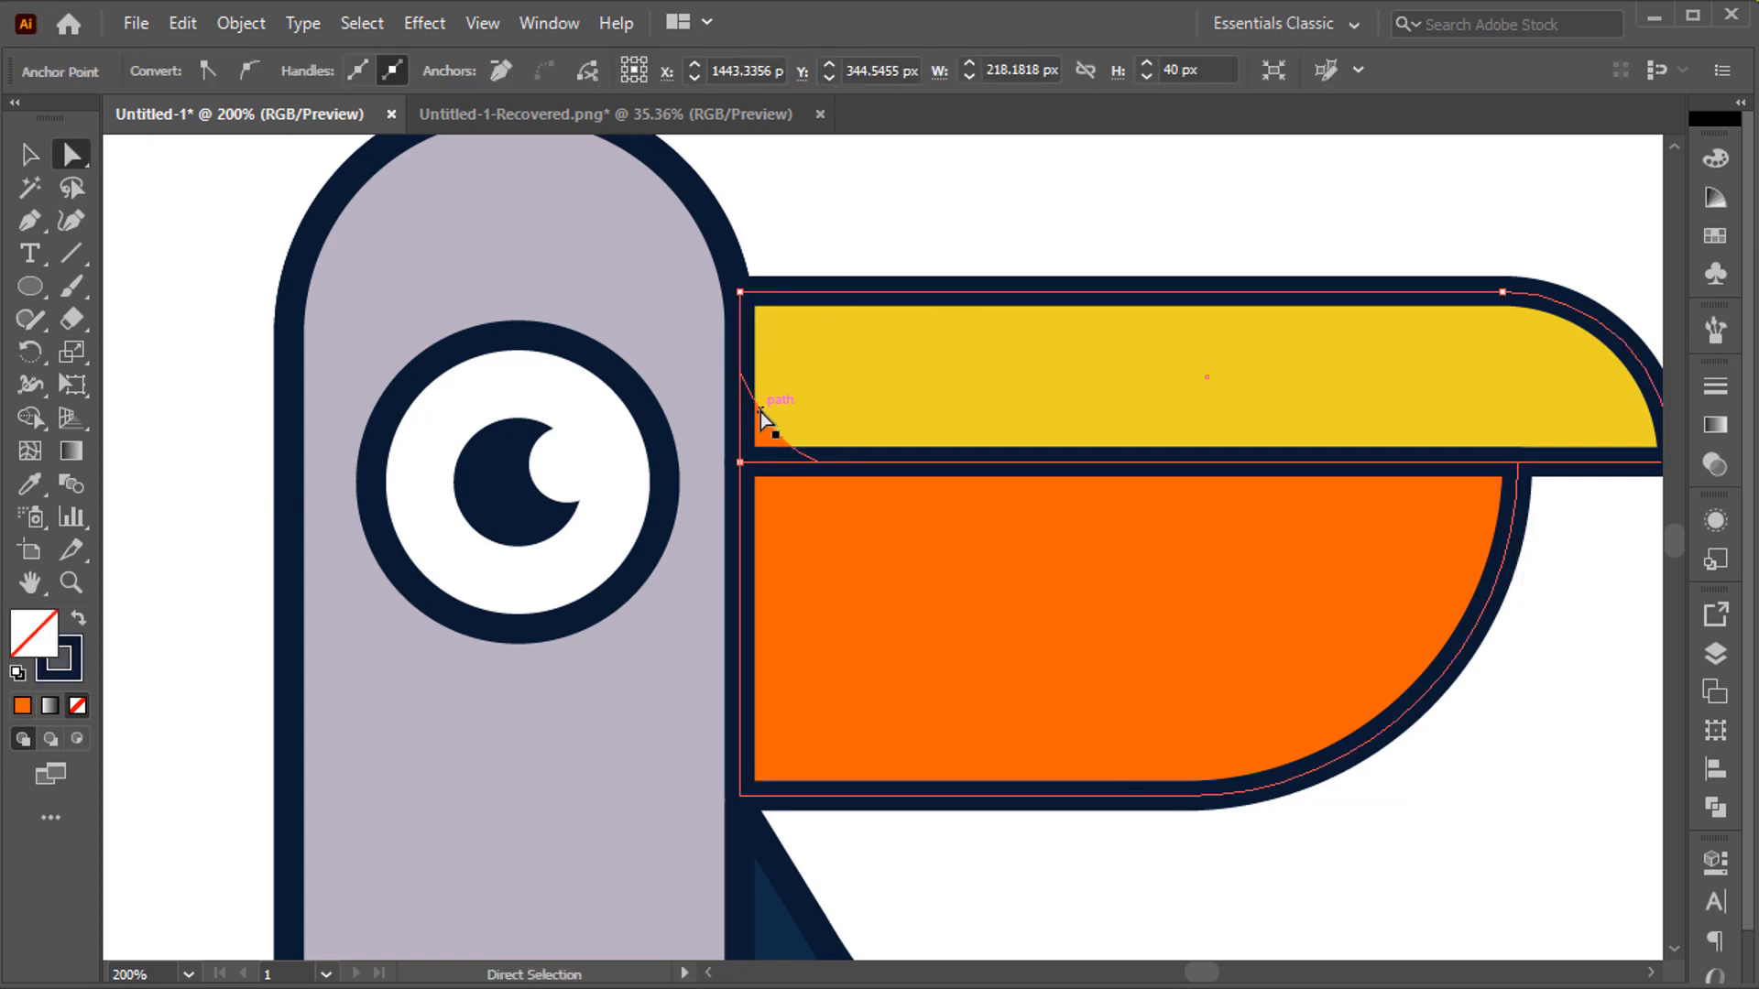
{"action": "left_click", "coordinate": [757, 411]}
{"action": "left_click_drag", "start_coordinate": [740, 374], "coordinate": [739, 348]}
{"action": "left_click_drag", "start_coordinate": [820, 462], "coordinate": [909, 464]}
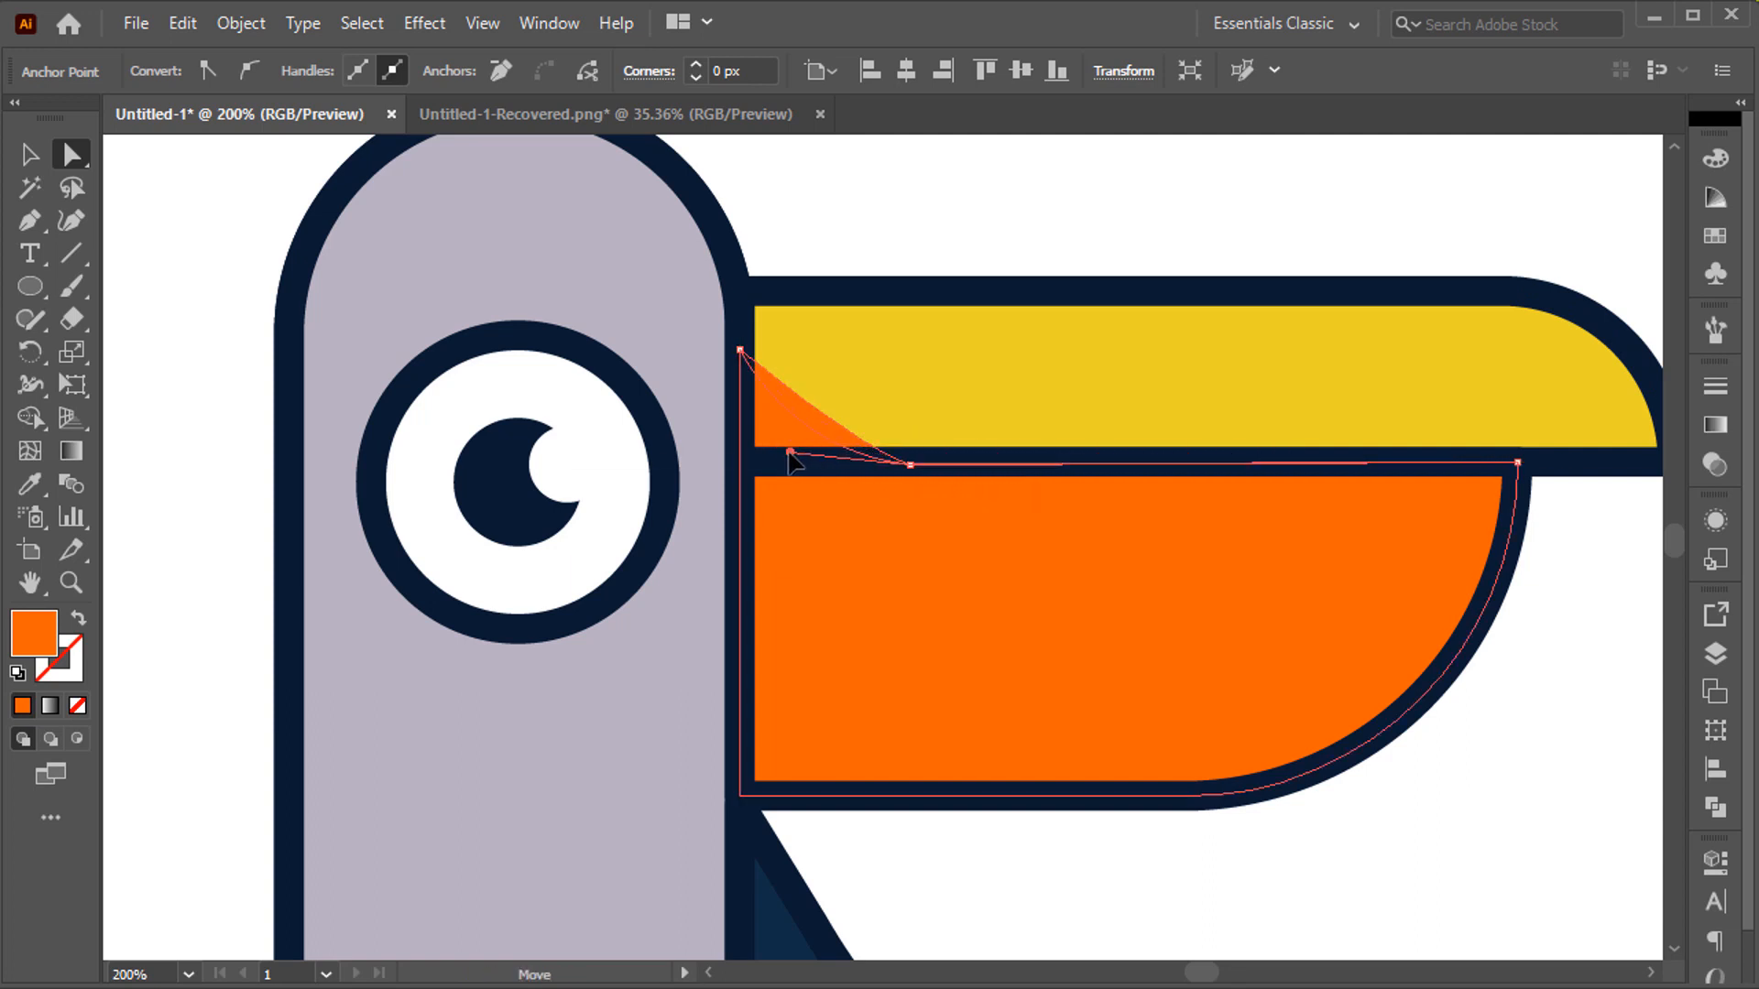
{"action": "left_click", "coordinate": [856, 220], "text": "ctrl"}
{"action": "key", "text": "ctrl+0"}
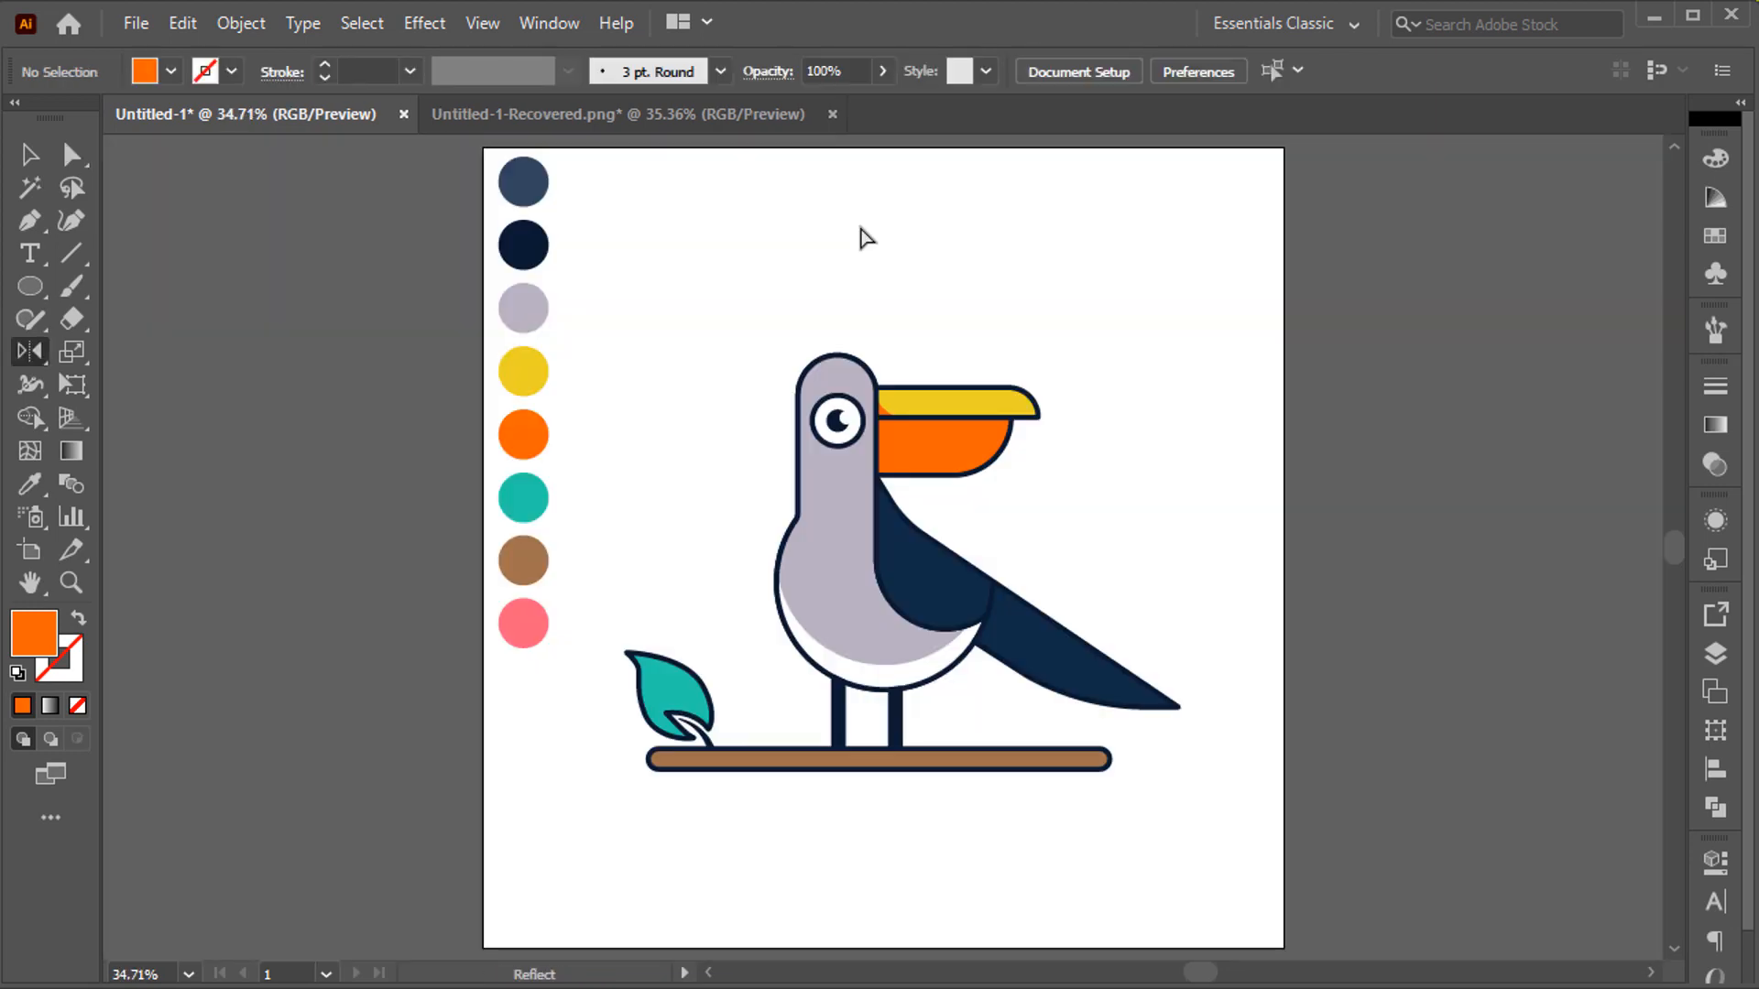
- Draw two white strokeless ellipses as highlights on the upper beak, a long flat one and a small one near the tip
{"action": "scroll", "coordinate": [1053, 378], "scroll_direction": "up", "scroll_amount": 4}
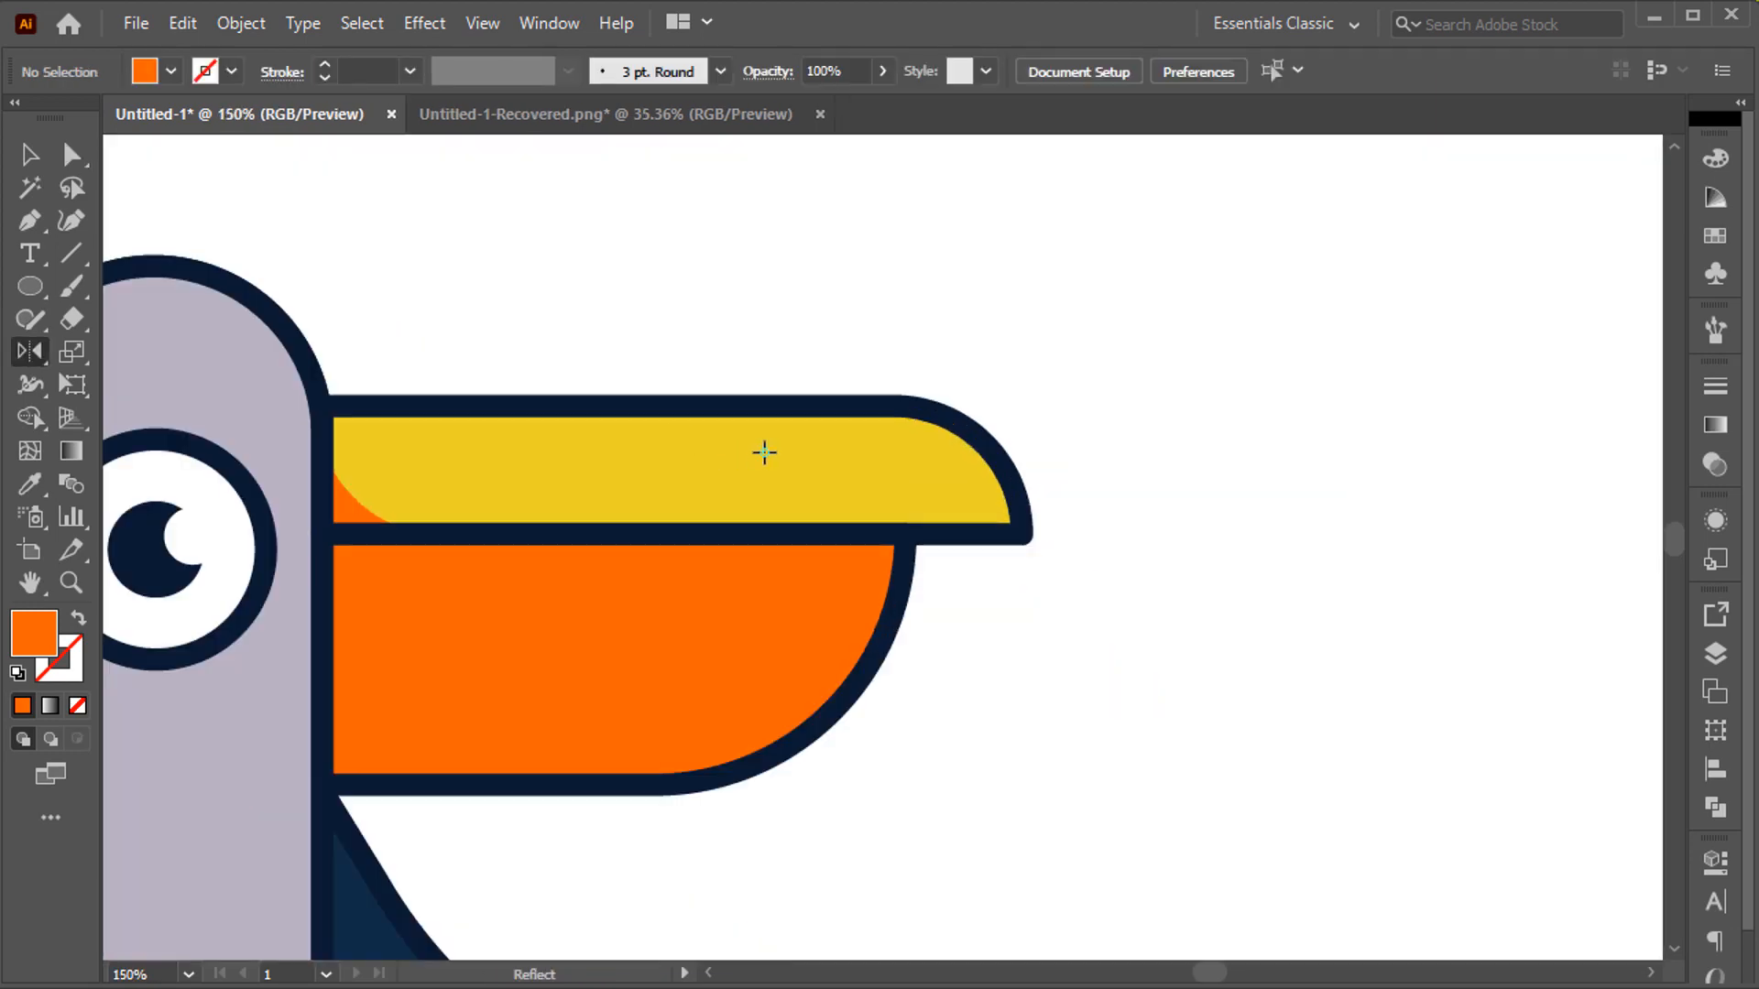
{"action": "key", "text": "l"}
{"action": "mouse_move", "coordinate": [649, 441]}
{"action": "left_mouse_down"}
{"action": "mouse_move", "coordinate": [832, 479]}
{"action": "mouse_move", "coordinate": [810, 468]}
{"action": "mouse_move", "coordinate": [930, 476]}
{"action": "left_mouse_up"}
{"action": "left_click", "coordinate": [814, 357]}
{"action": "key", "text": "l"}
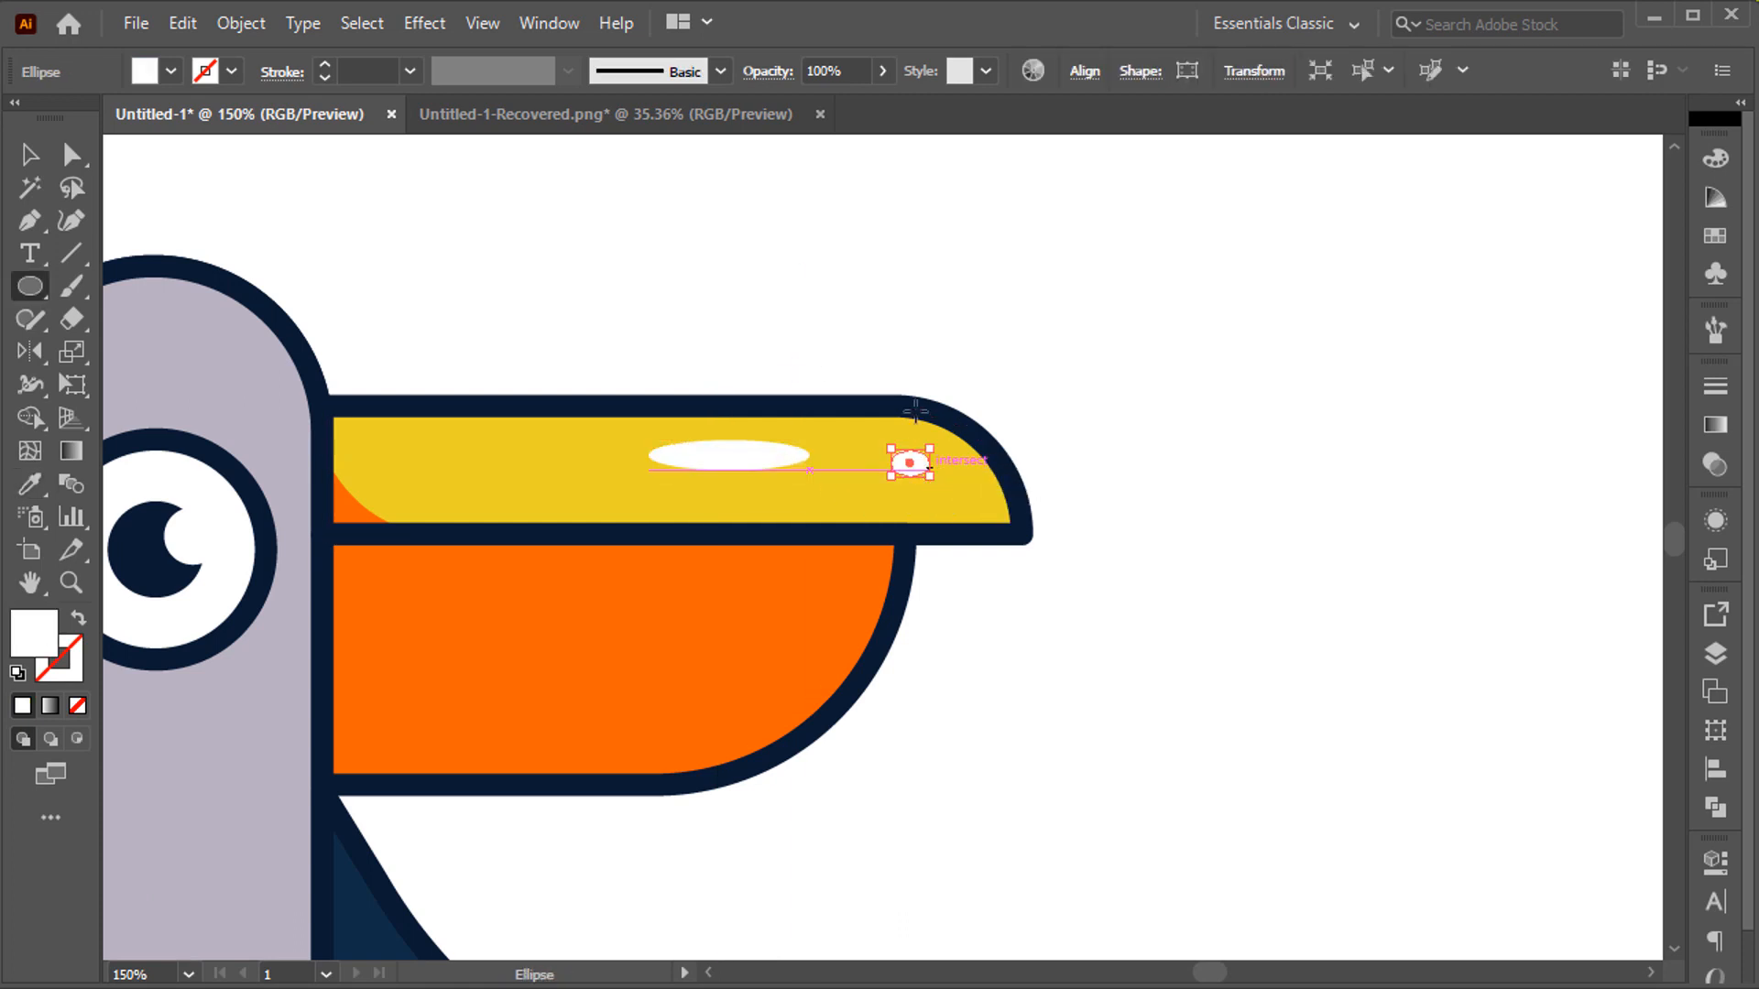
{"action": "left_click", "coordinate": [919, 353], "text": "ctrl"}
{"action": "key", "text": "ctrl+0"}
- Draw a straight horizontal line along the perch below the leaf with the Pen tool and give it a white stroke without fill
{"action": "key", "text": "p"}
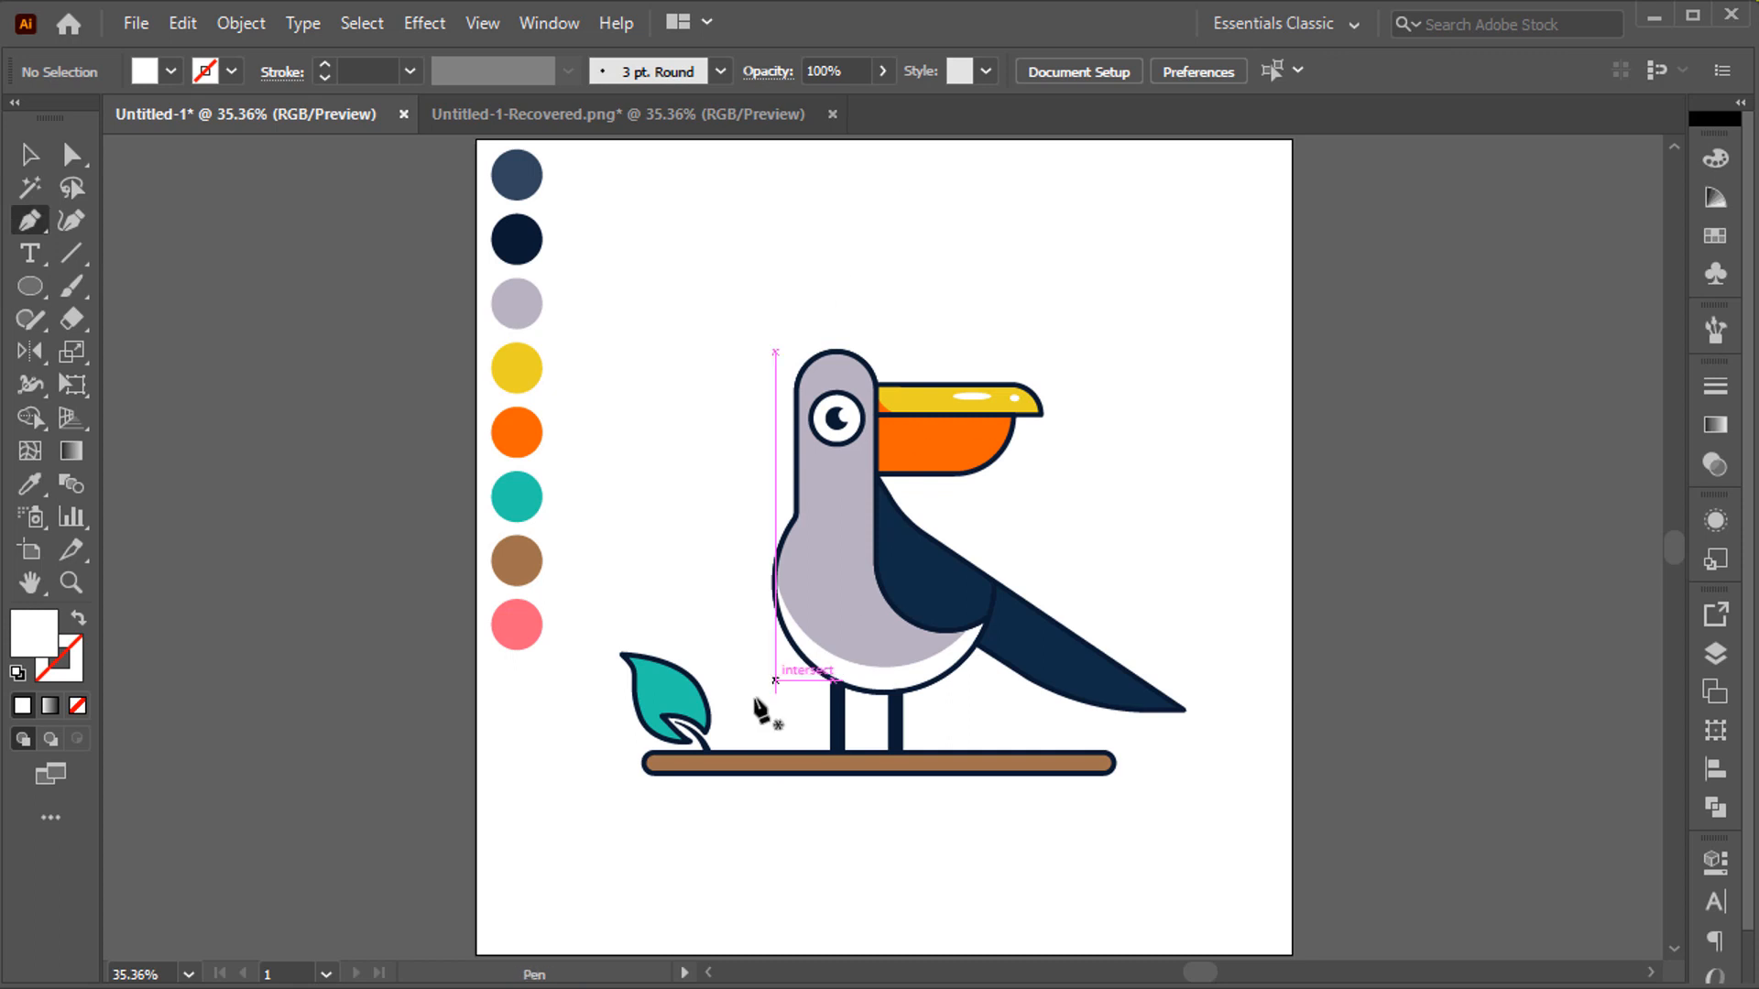
{"action": "scroll", "coordinate": [725, 767], "scroll_direction": "up", "scroll_amount": 4}
{"action": "left_click", "coordinate": [626, 753]}
{"action": "left_click_drag", "start_coordinate": [1107, 753], "coordinate": [1109, 766]}
{"action": "key", "text": "shift+x"}
{"action": "key", "text": "i"}
{"action": "left_click", "coordinate": [845, 550]}
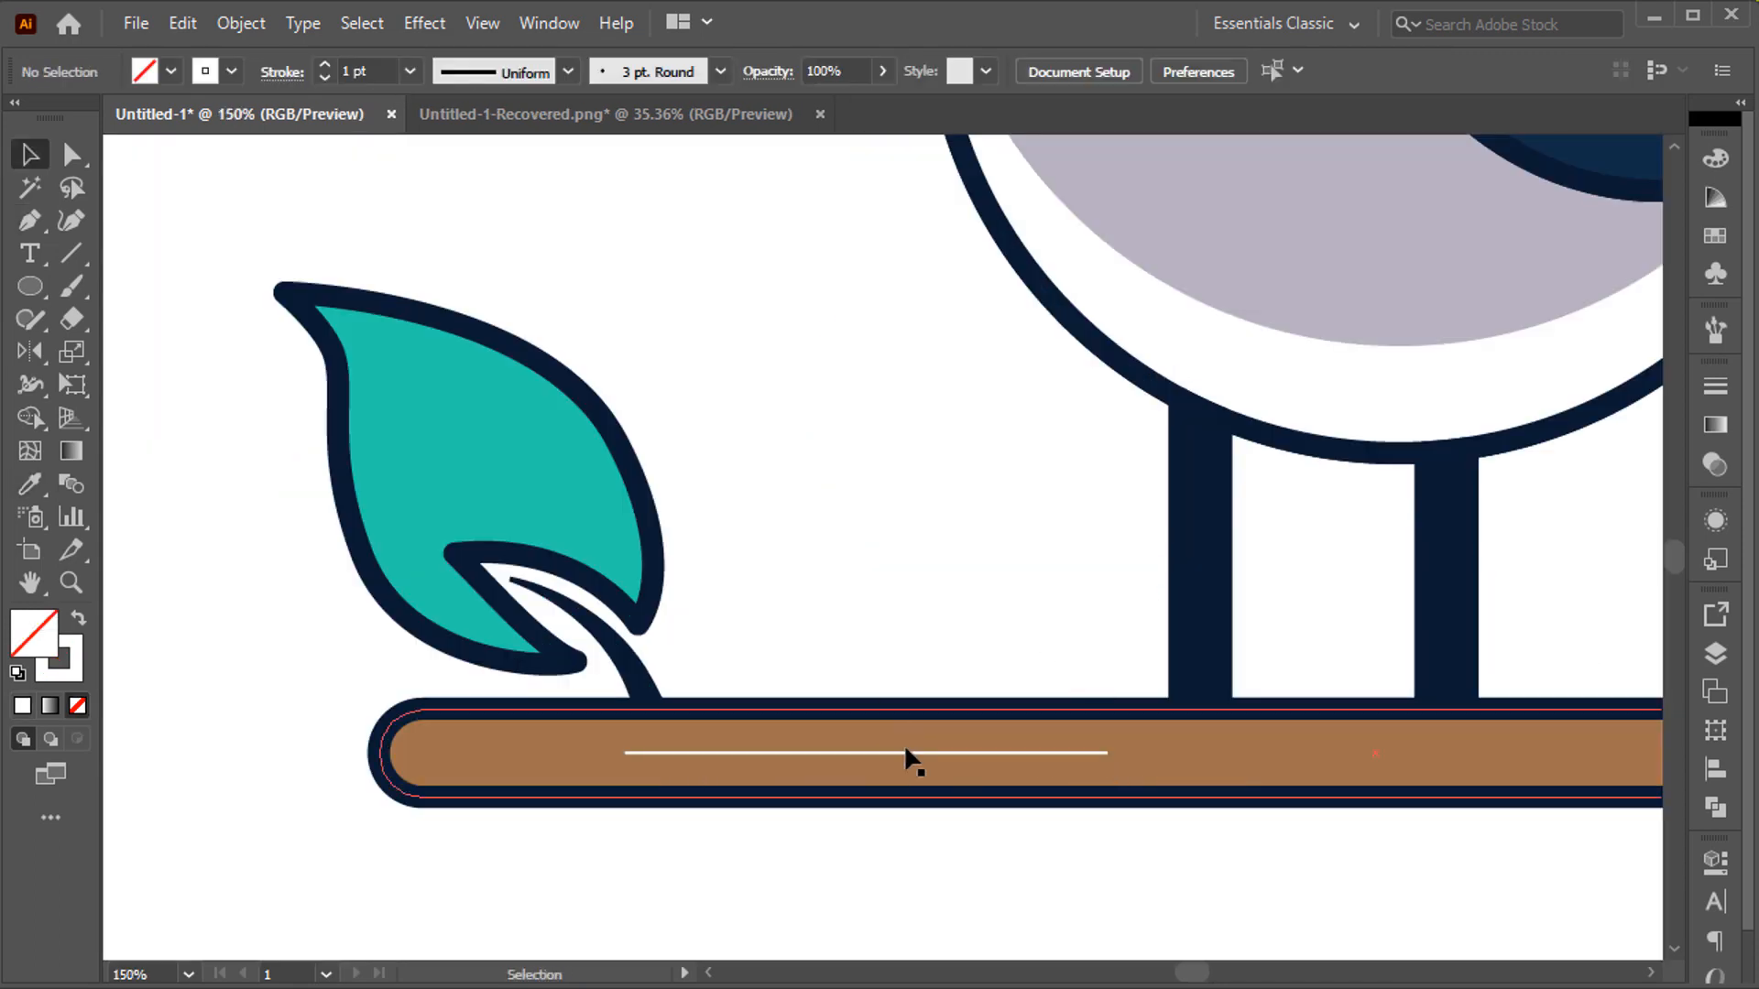
- Set the white perch line's stroke weight to 3 pt
{"action": "left_click", "coordinate": [905, 758]}
{"action": "left_click", "coordinate": [916, 754]}
{"action": "left_click", "coordinate": [325, 64]}
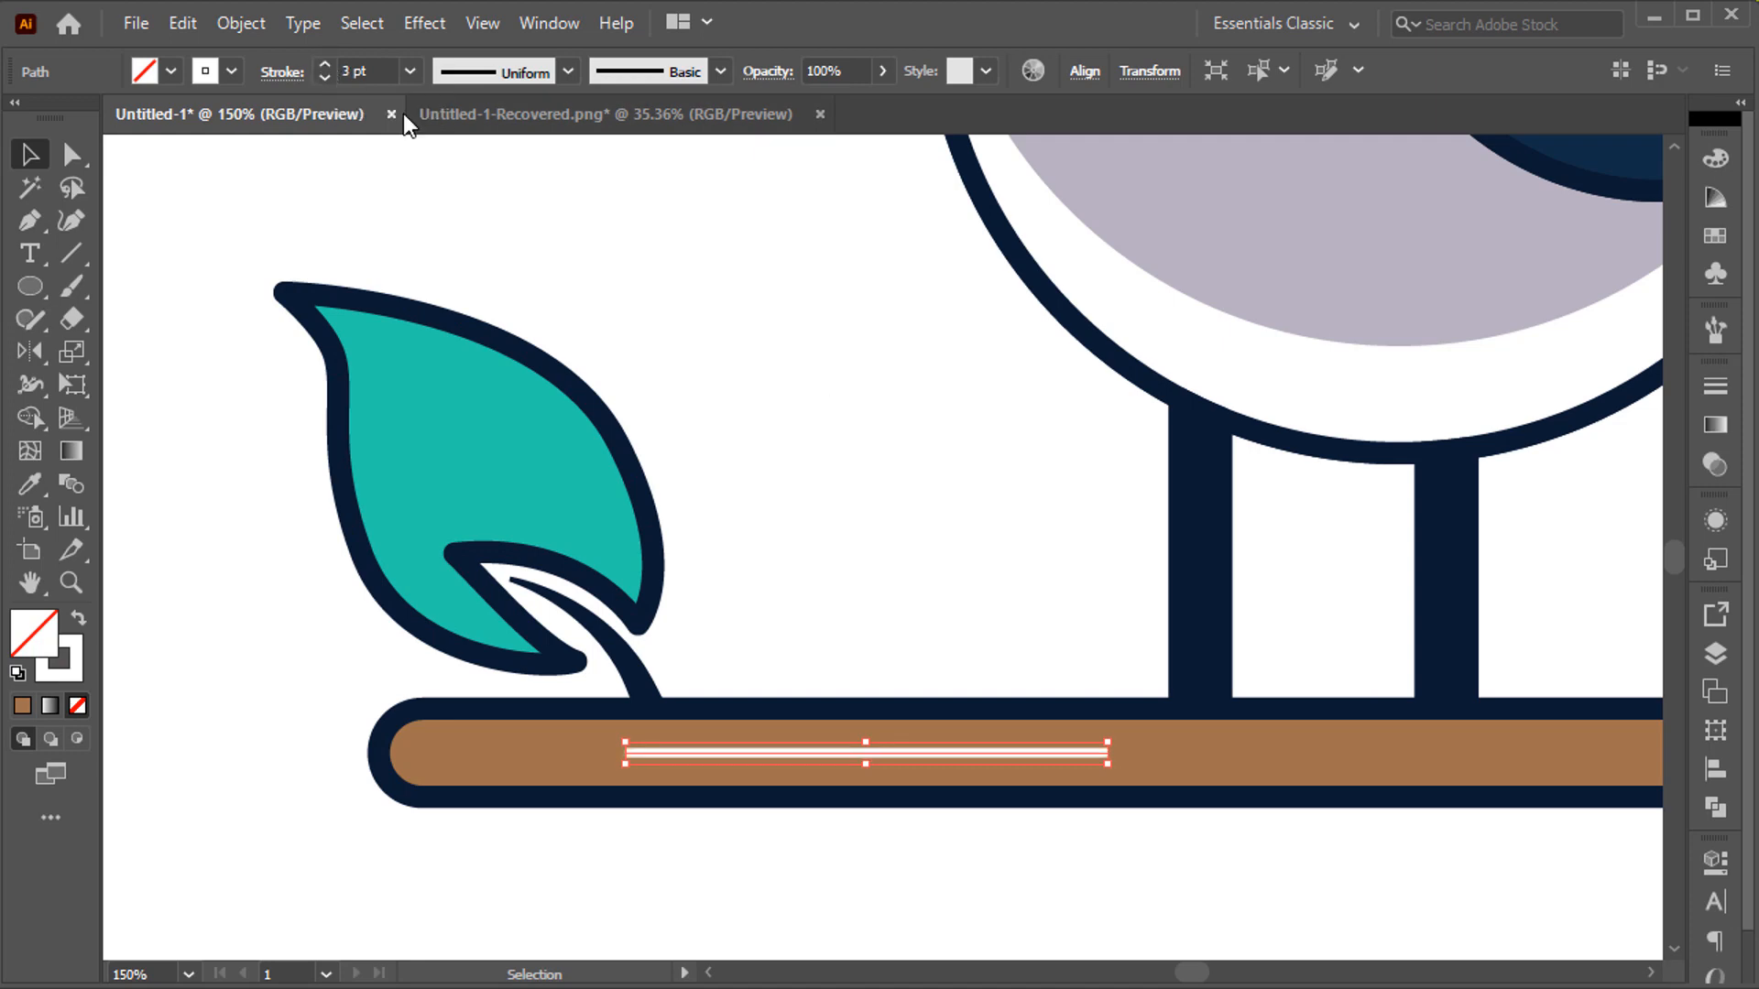
{"action": "left_click", "coordinate": [282, 71]}
{"action": "key", "text": "ctrl+minus"}
{"action": "key", "text": "ctrl+minus"}
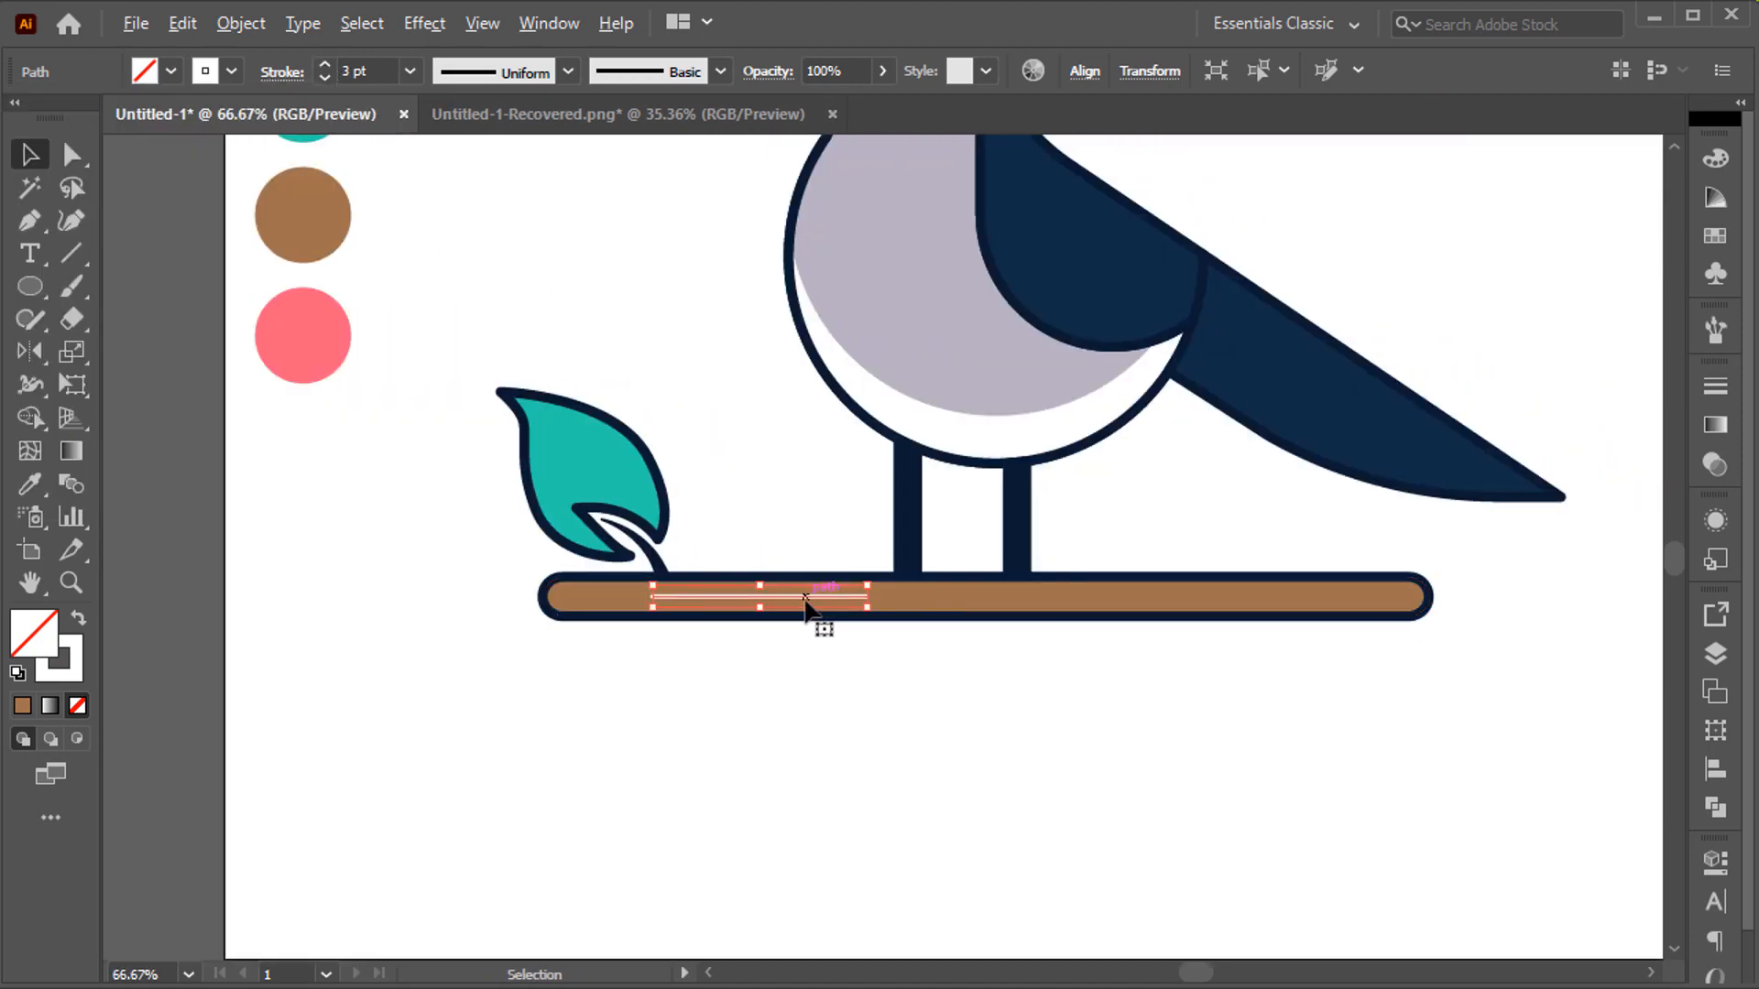
- Duplicate the white perch line to the perch's right half and lengthen the copy to nearly reach the perch's right end
{"action": "left_click_drag", "start_coordinate": [825, 616], "coordinate": [1215, 613]}
{"action": "left_click_drag", "start_coordinate": [1271, 596], "coordinate": [1381, 597]}
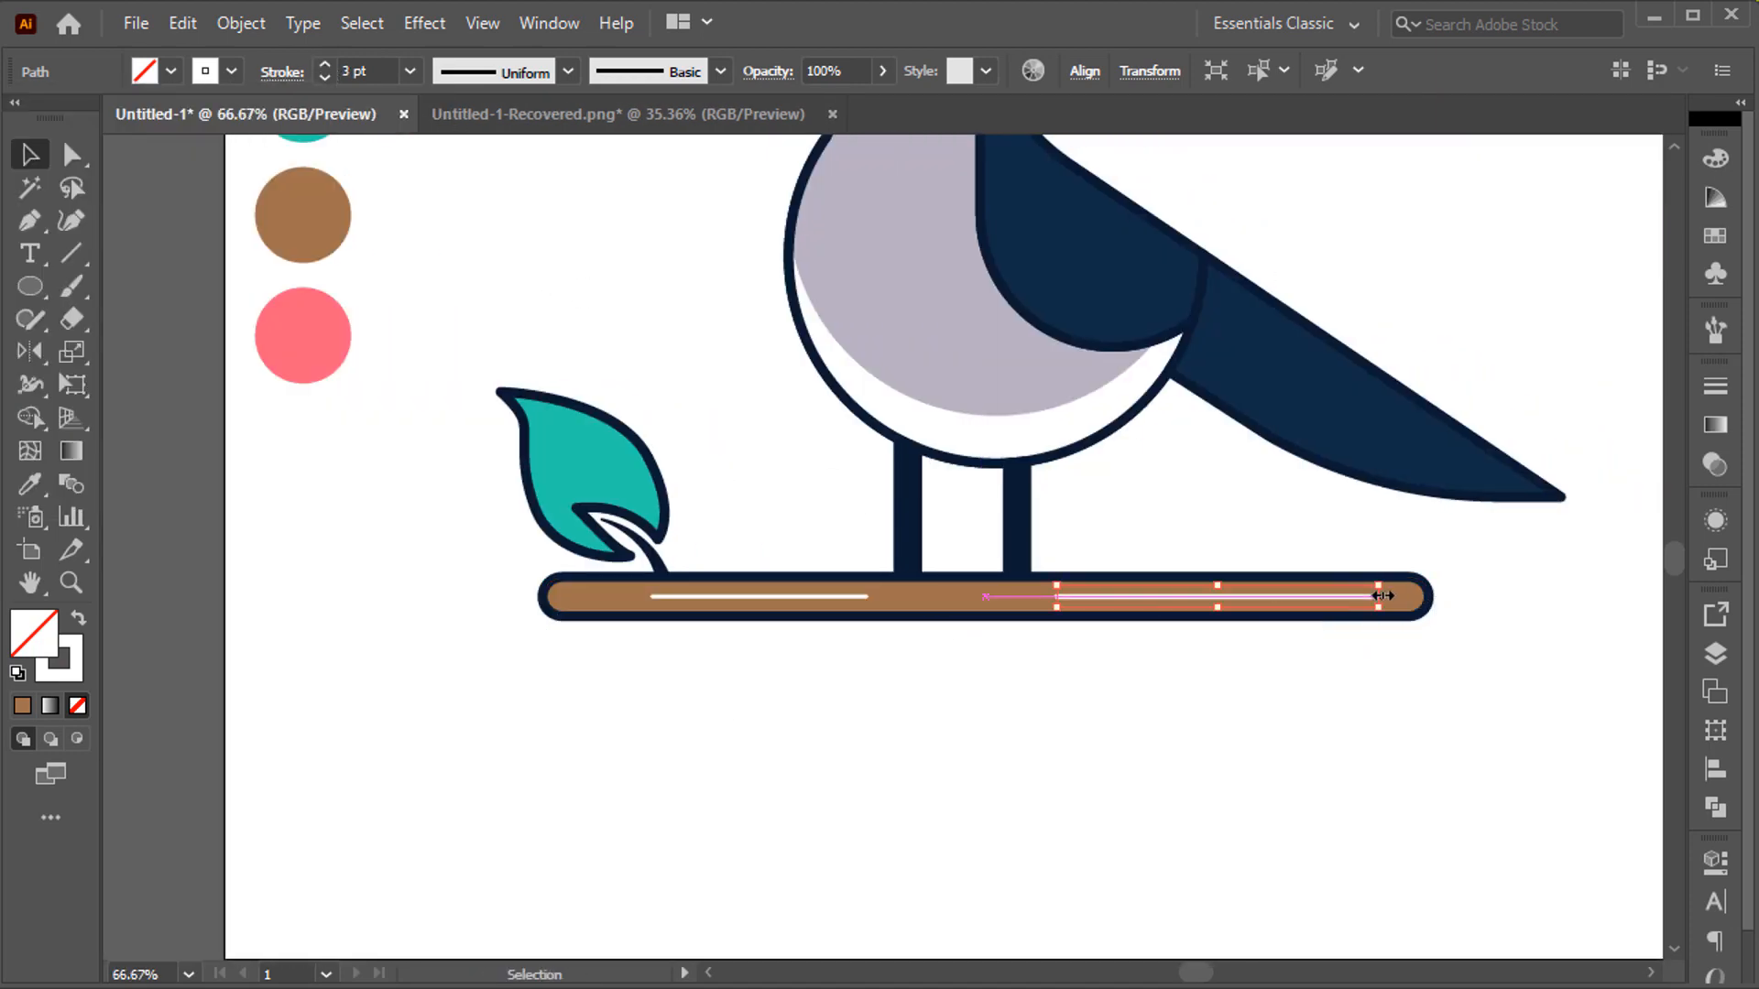
{"action": "left_click", "coordinate": [1208, 528]}
- Shorten the original white line on the perch below the leaf from its right end
{"action": "left_click", "coordinate": [867, 604]}
{"action": "left_click_drag", "start_coordinate": [868, 596], "coordinate": [728, 596]}
{"action": "key", "text": "ctrl+plus"}
{"action": "key", "text": "ctrl+plus"}
{"action": "left_click", "coordinate": [722, 372]}
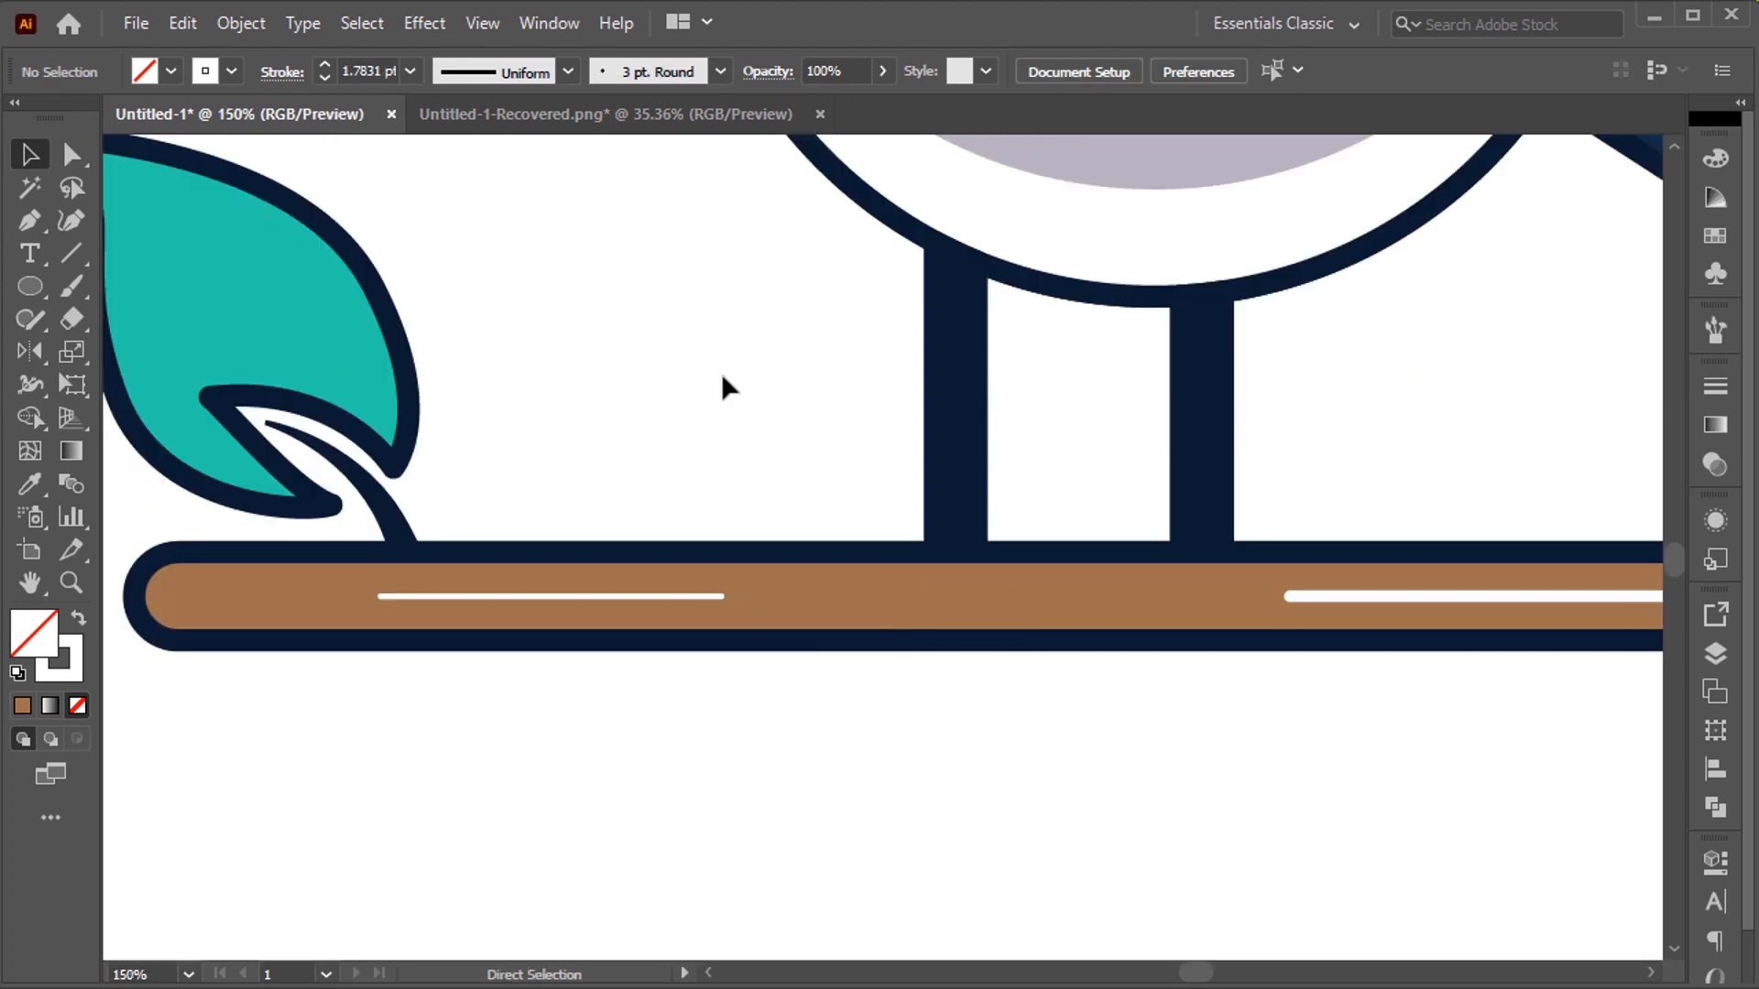
- Match the short white perch line's stroke to the longer white line with the Eyedropper
{"action": "key", "text": "ctrl+0"}
{"action": "left_click", "coordinate": [777, 762]}
{"action": "key", "text": "i"}
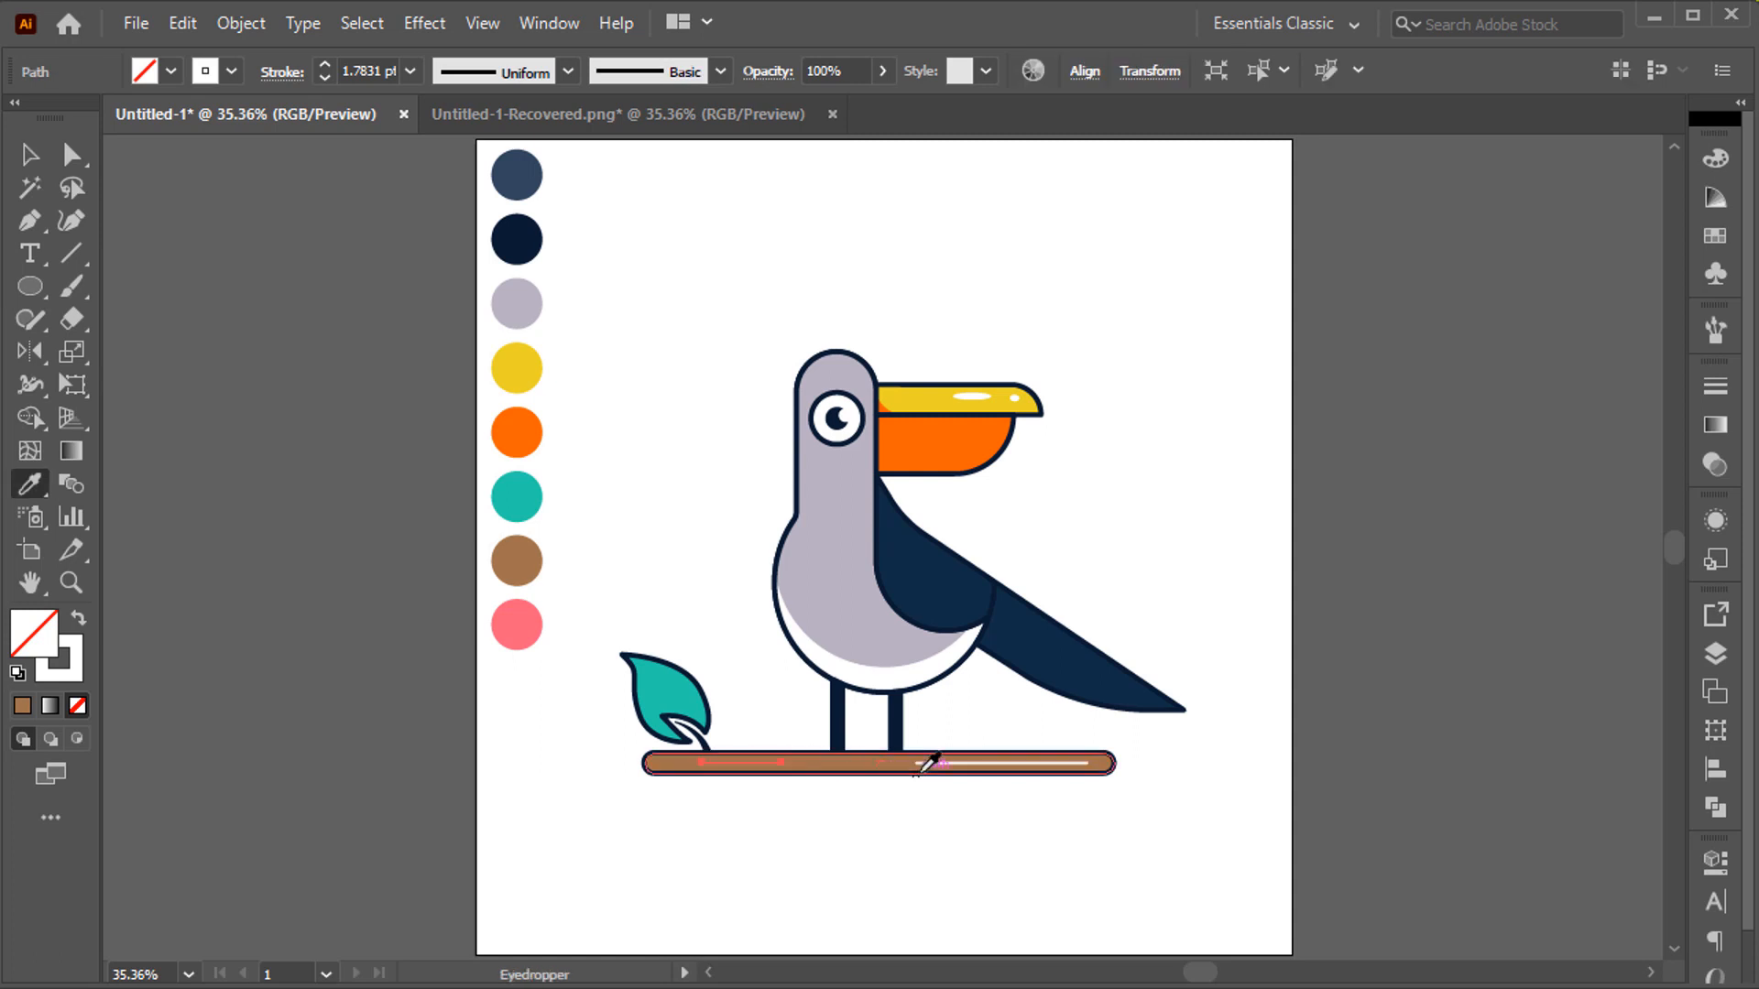
{"action": "left_click", "coordinate": [919, 763]}
{"action": "left_click", "coordinate": [724, 632], "text": "ctrl"}
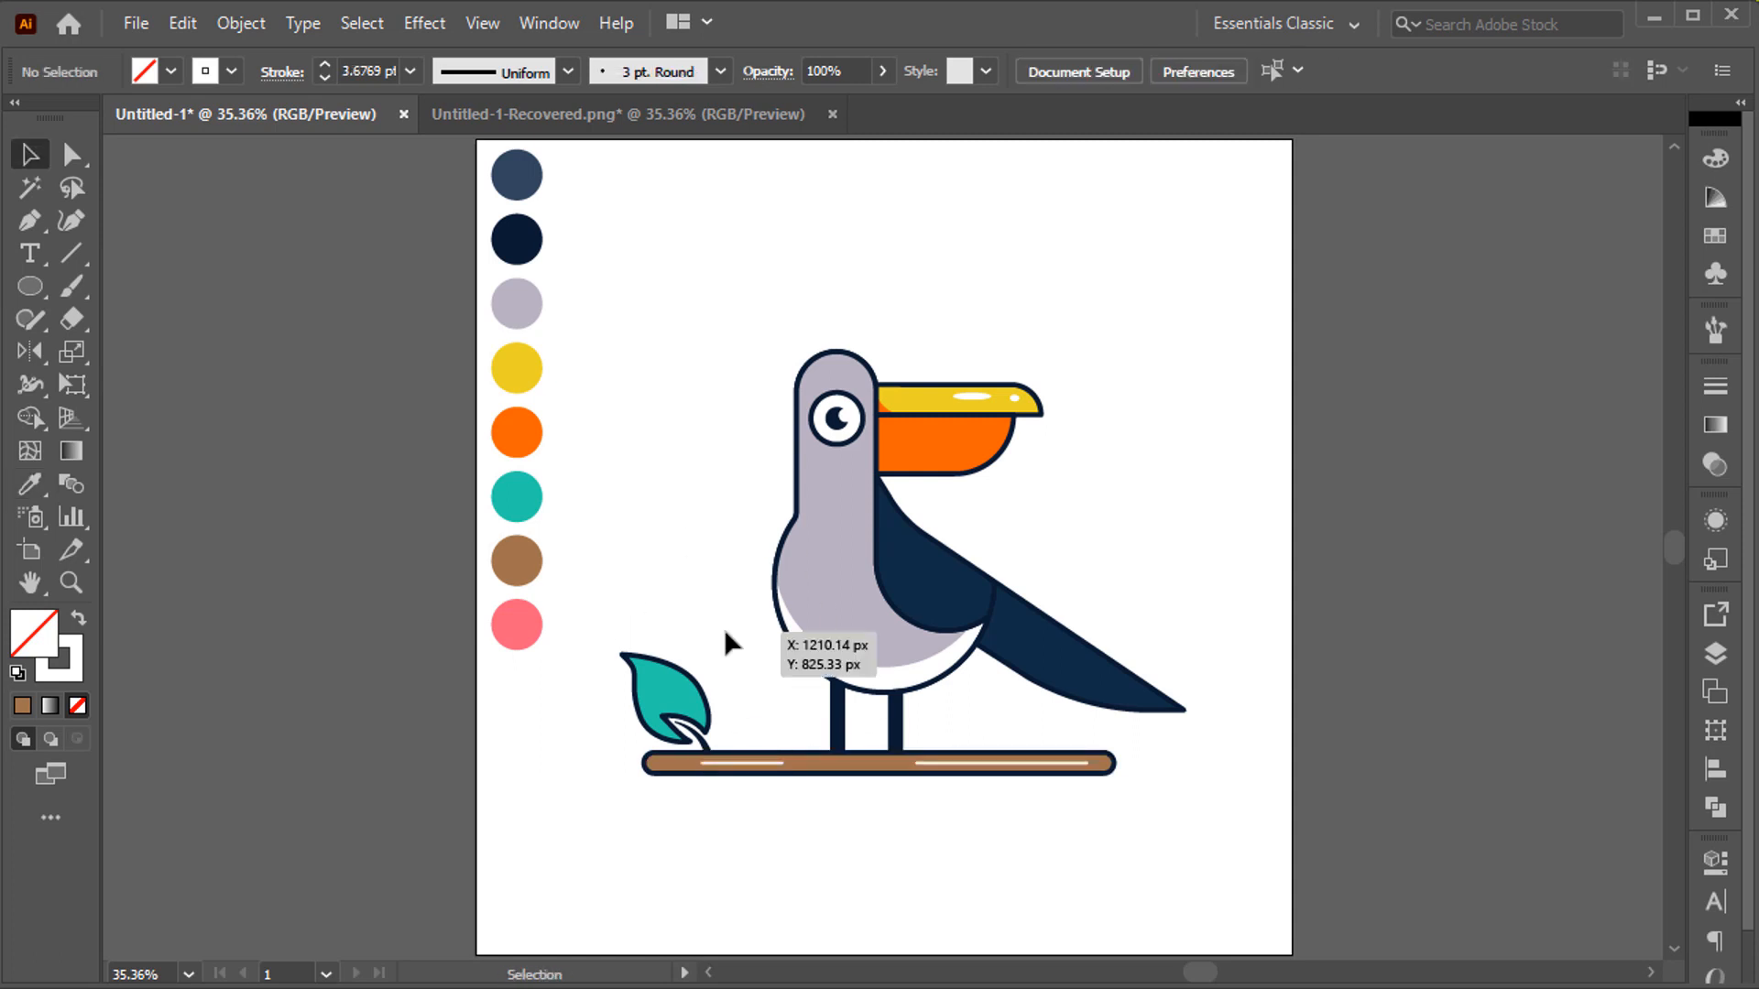
- Draw a large circle centred around the bird and fill it with the pink swatch colour without a stroke
{"action": "key", "text": "l"}
{"action": "mouse_move", "coordinate": [902, 489]}
{"action": "left_mouse_down"}
{"action": "mouse_move", "coordinate": [1092, 575]}
{"action": "mouse_move", "coordinate": [1100, 669]}
{"action": "mouse_move", "coordinate": [1134, 625]}
{"action": "left_mouse_up"}
{"action": "key", "text": "i"}
{"action": "left_click", "coordinate": [516, 625]}
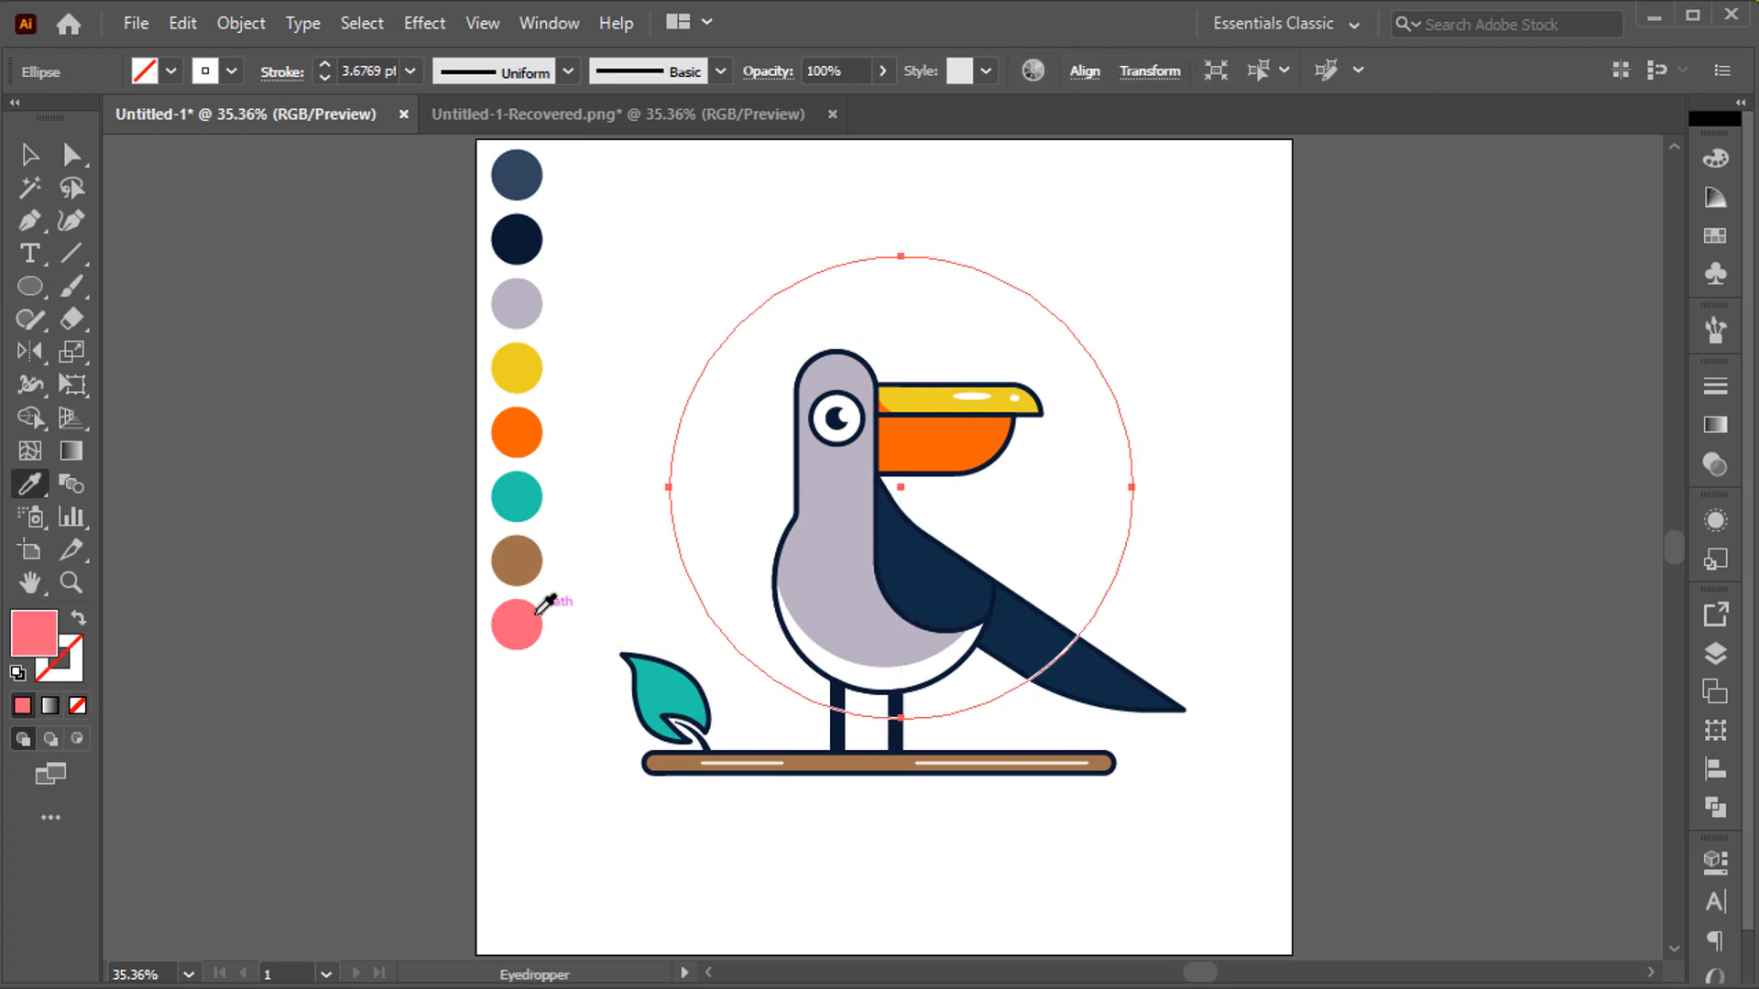
- Send the large pink circle to the back, behind the bird and perch
{"action": "key", "text": "v"}
{"action": "right_click", "coordinate": [832, 519]}
{"action": "mouse_move", "coordinate": [1033, 865]}
{"action": "left_click", "coordinate": [1200, 945]}
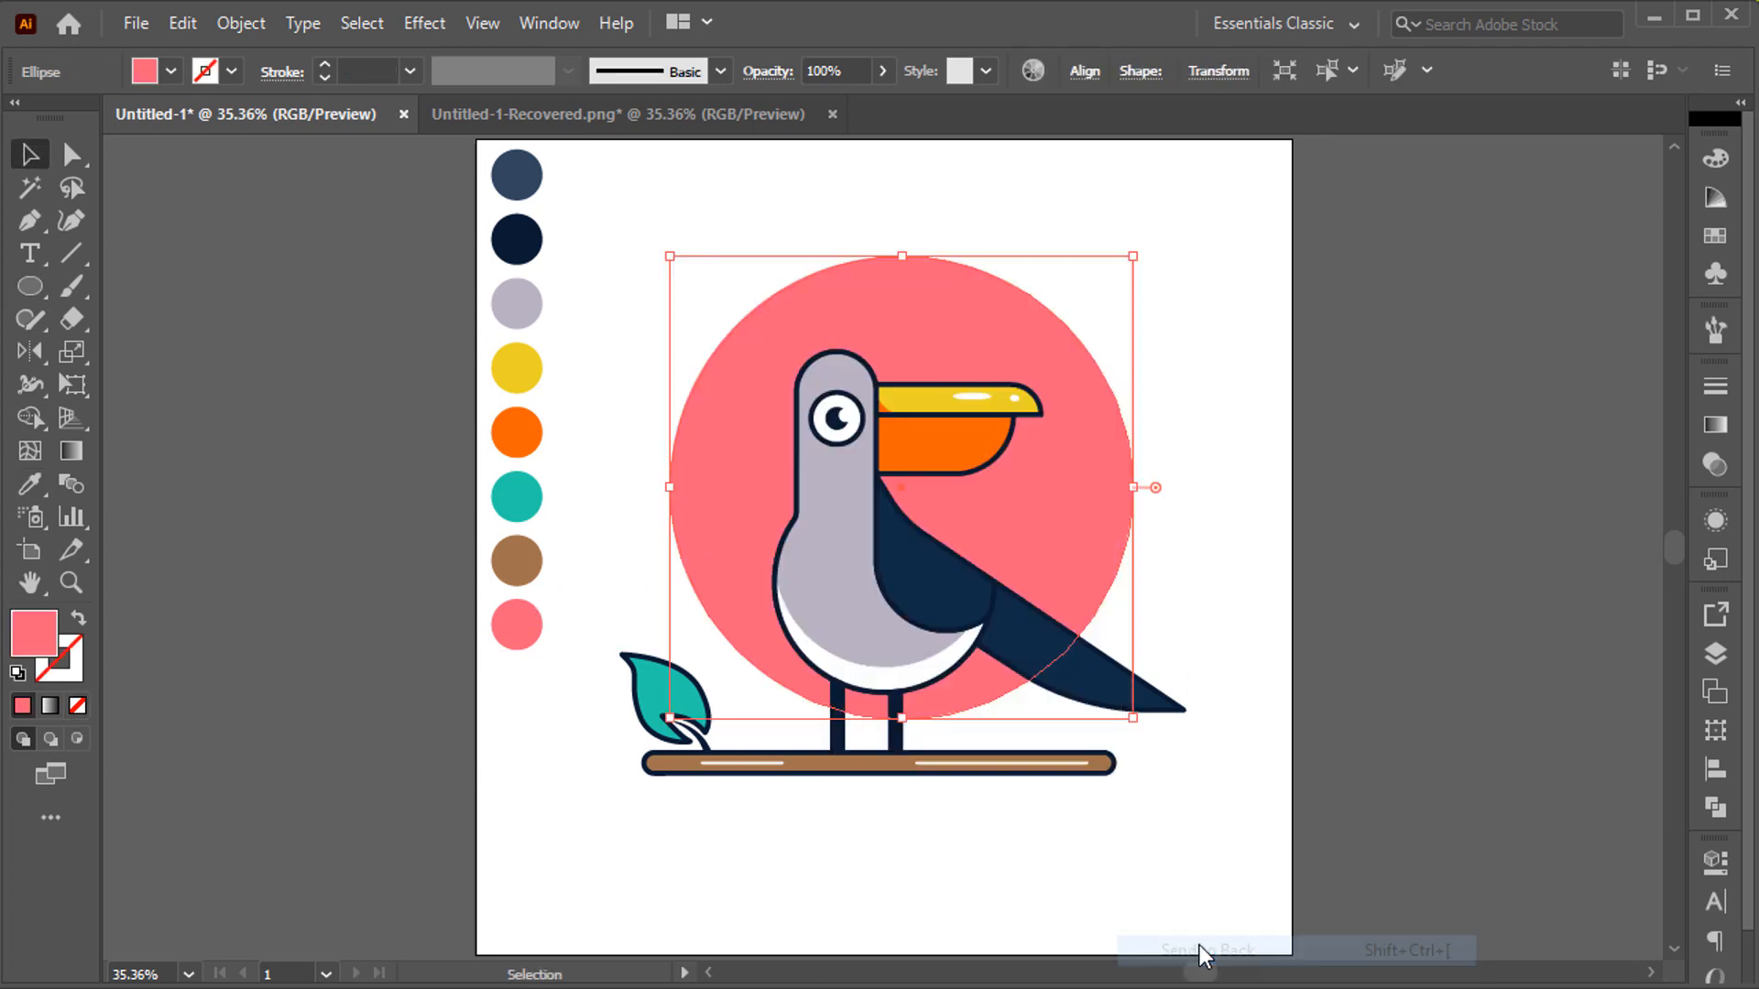
{"action": "left_click", "coordinate": [1205, 472]}
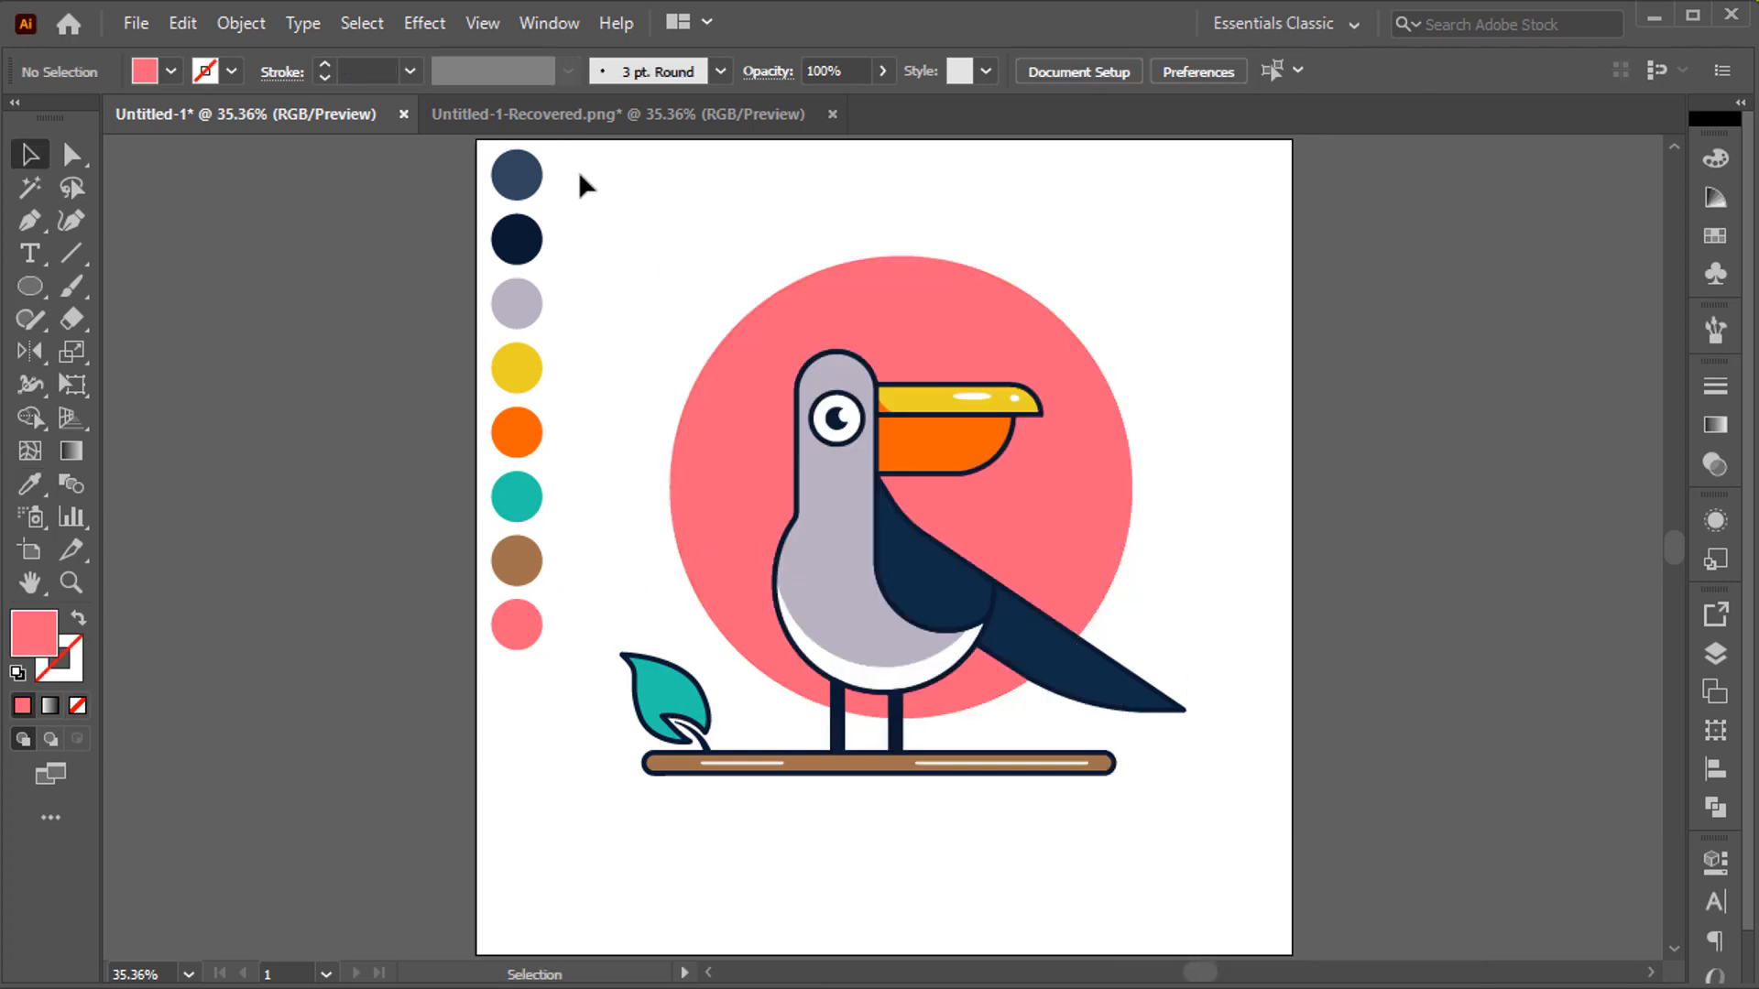
- Draw a rectangle covering the whole artboard and send it to the back
{"action": "key", "text": "m"}
{"action": "left_click_drag", "start_coordinate": [477, 141], "coordinate": [1291, 955]}
{"action": "key", "text": "v"}
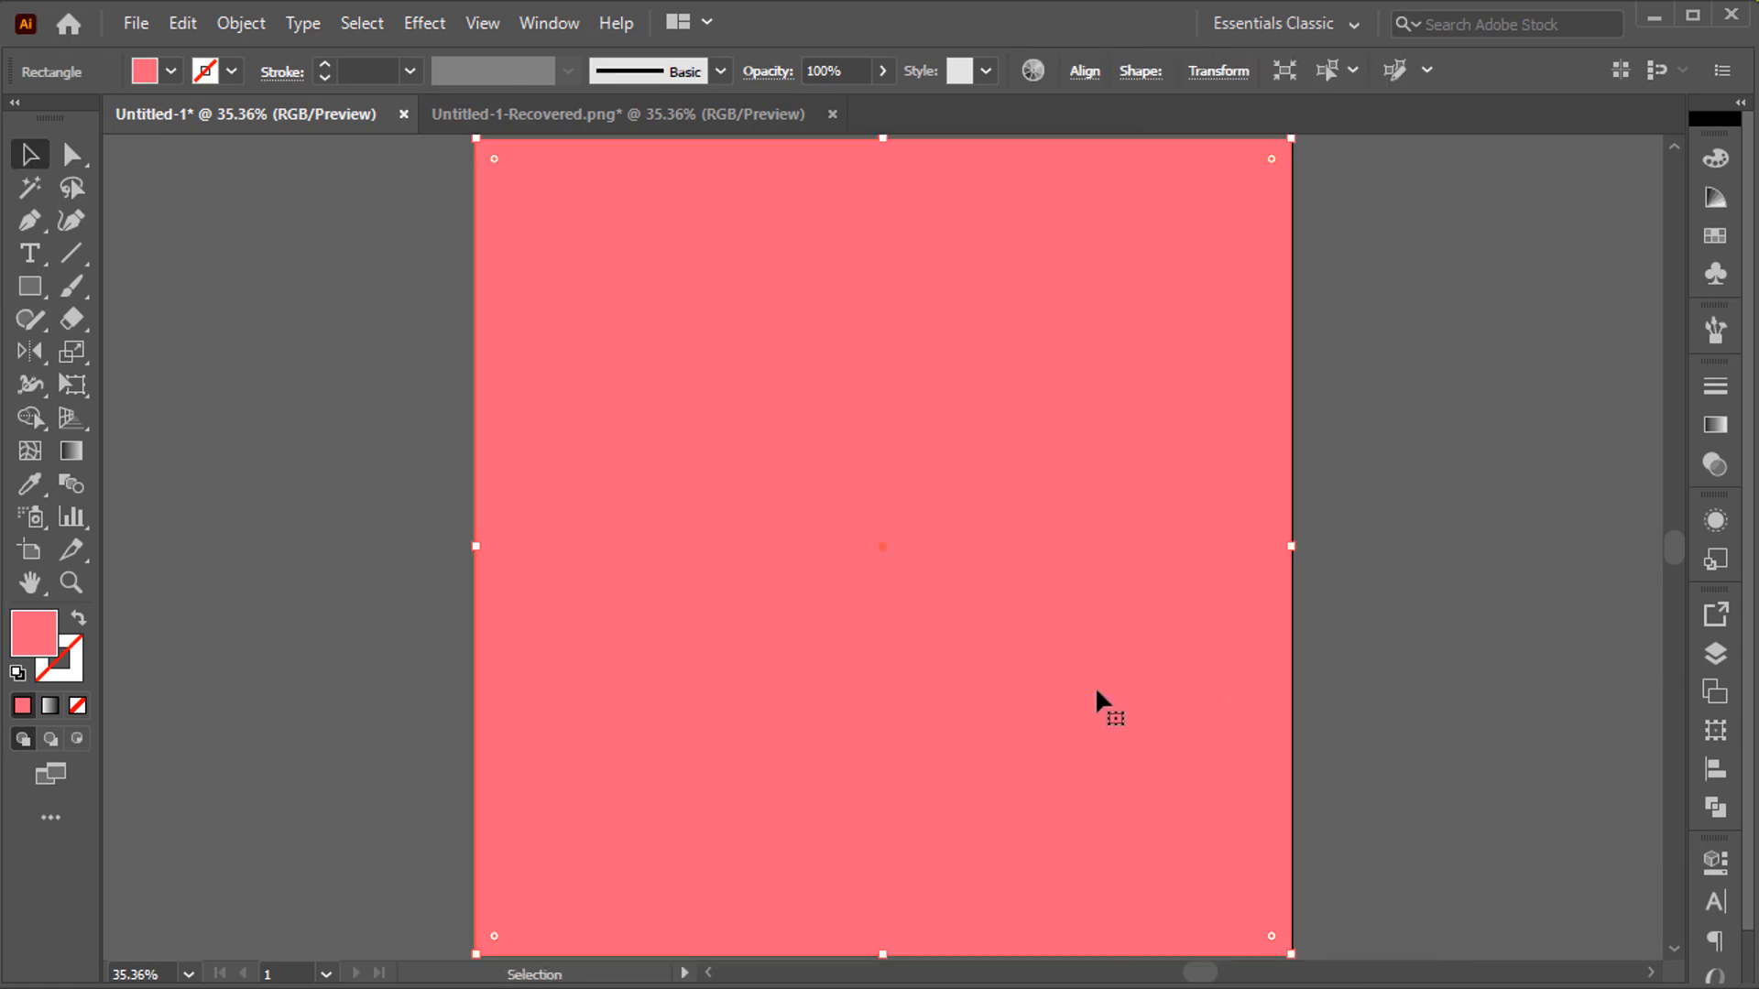
{"action": "right_click", "coordinate": [1103, 708]}
{"action": "mouse_move", "coordinate": [1123, 546]}
{"action": "left_click", "coordinate": [1438, 639]}
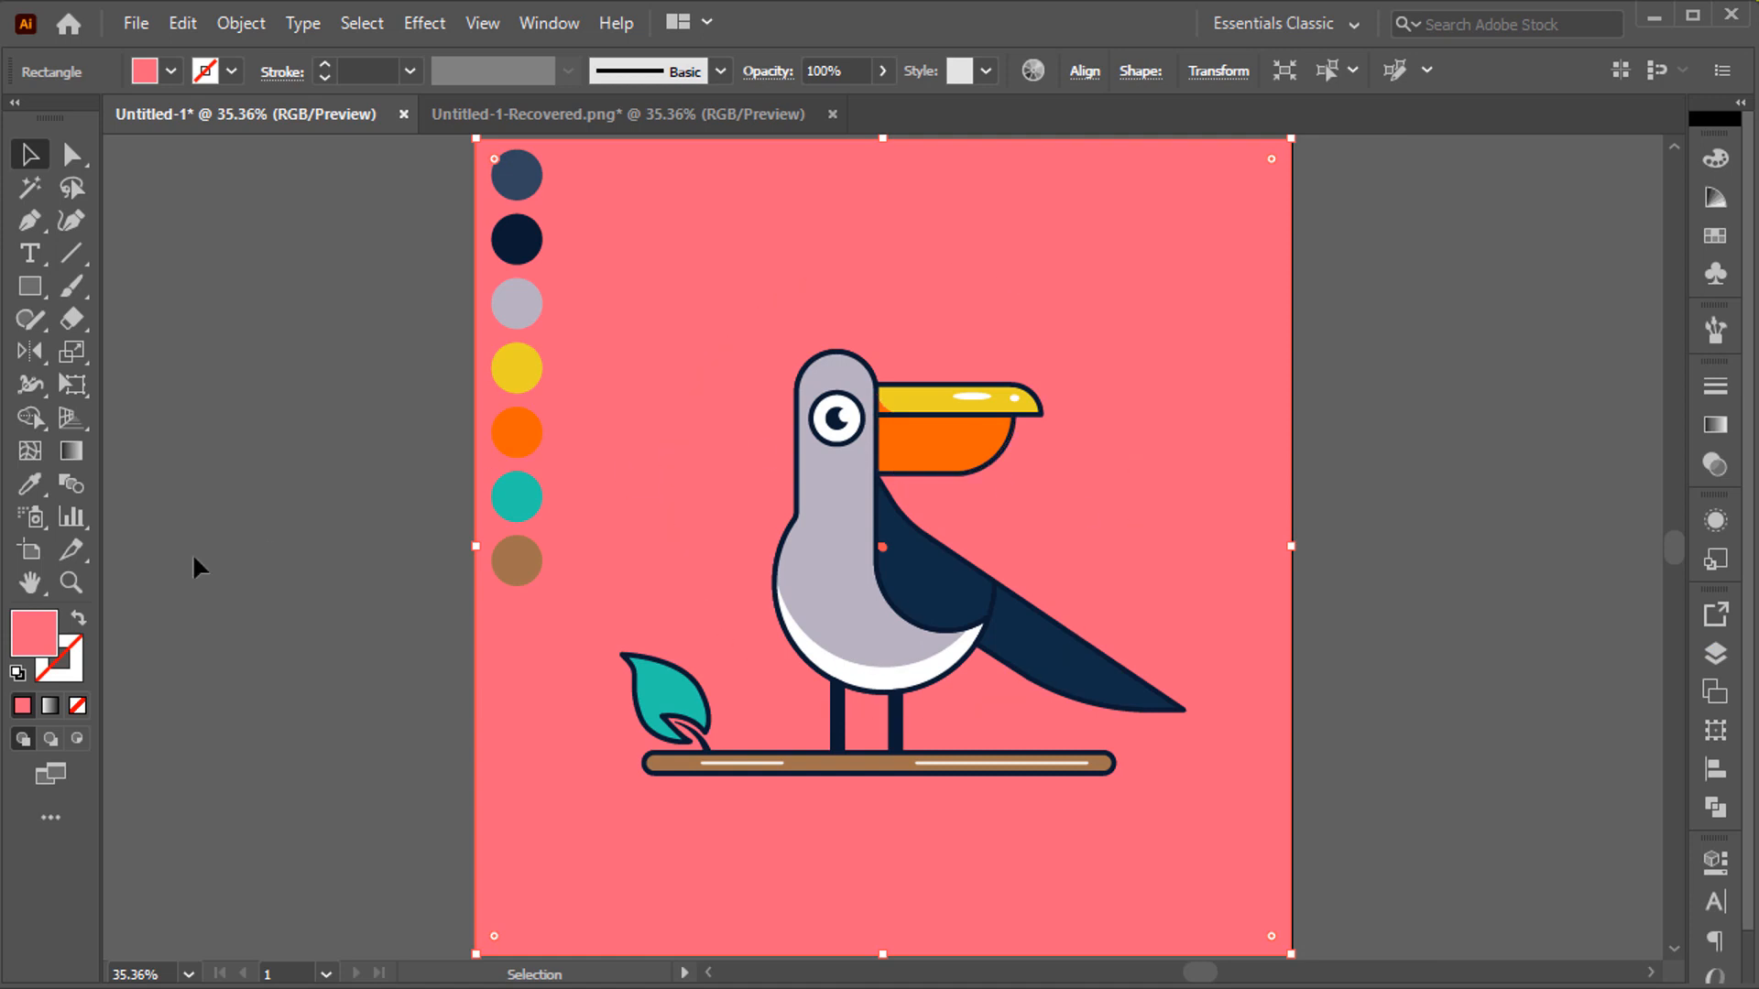
- Sample the lavender swatch for the background rectangle and lighten its fill to the light grey #DAD9DB
{"action": "key", "text": "i"}
{"action": "left_click", "coordinate": [524, 320]}
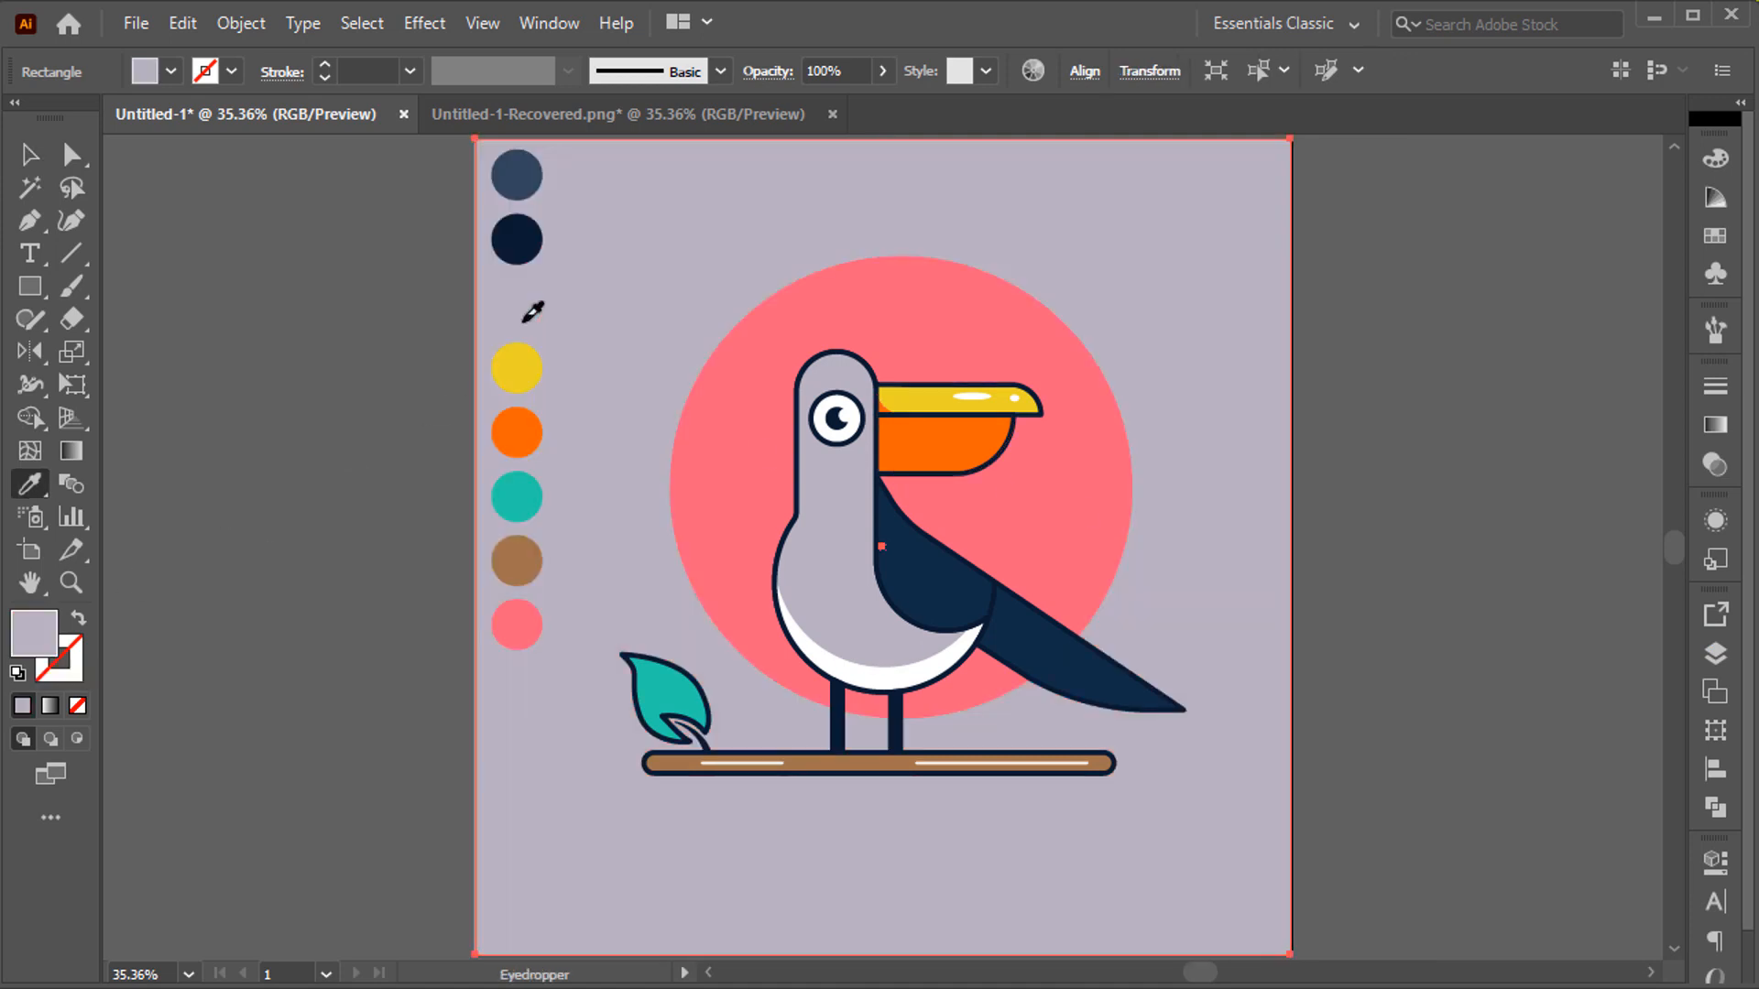
{"action": "double_click", "coordinate": [13, 652]}
{"action": "left_click_drag", "start_coordinate": [683, 416], "coordinate": [671, 374]}
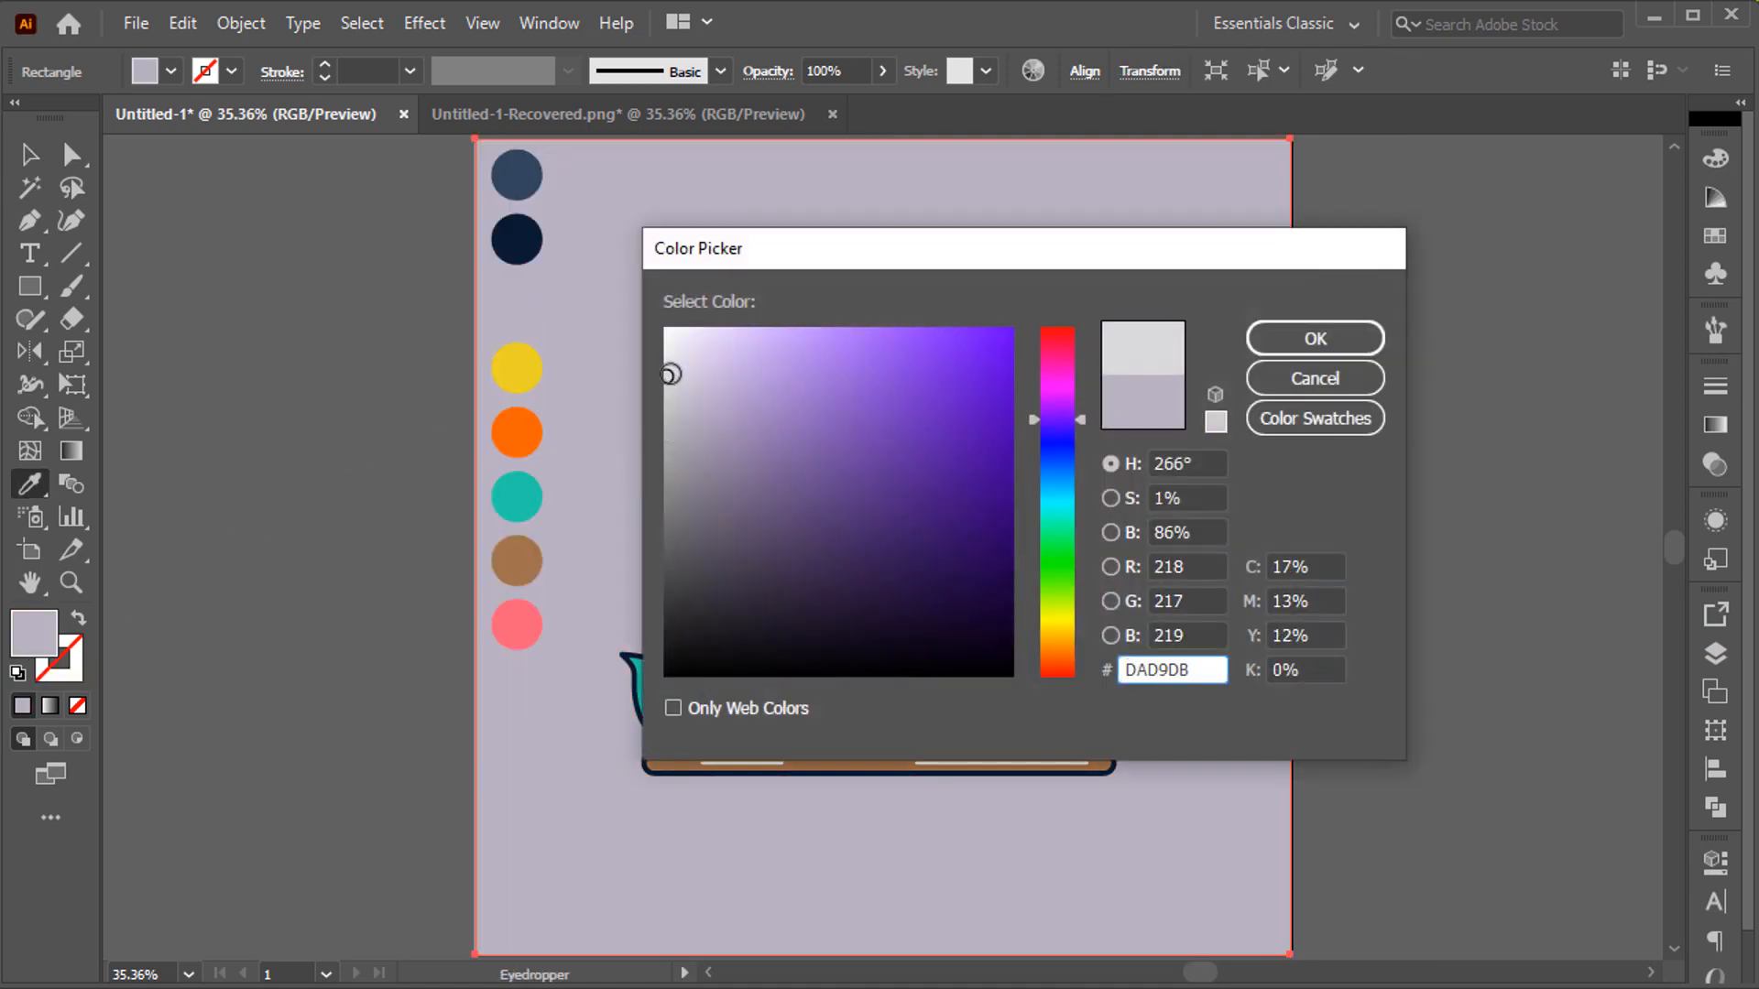
{"action": "left_click", "coordinate": [1334, 351]}
{"action": "key", "text": "ctrl+shift+a"}
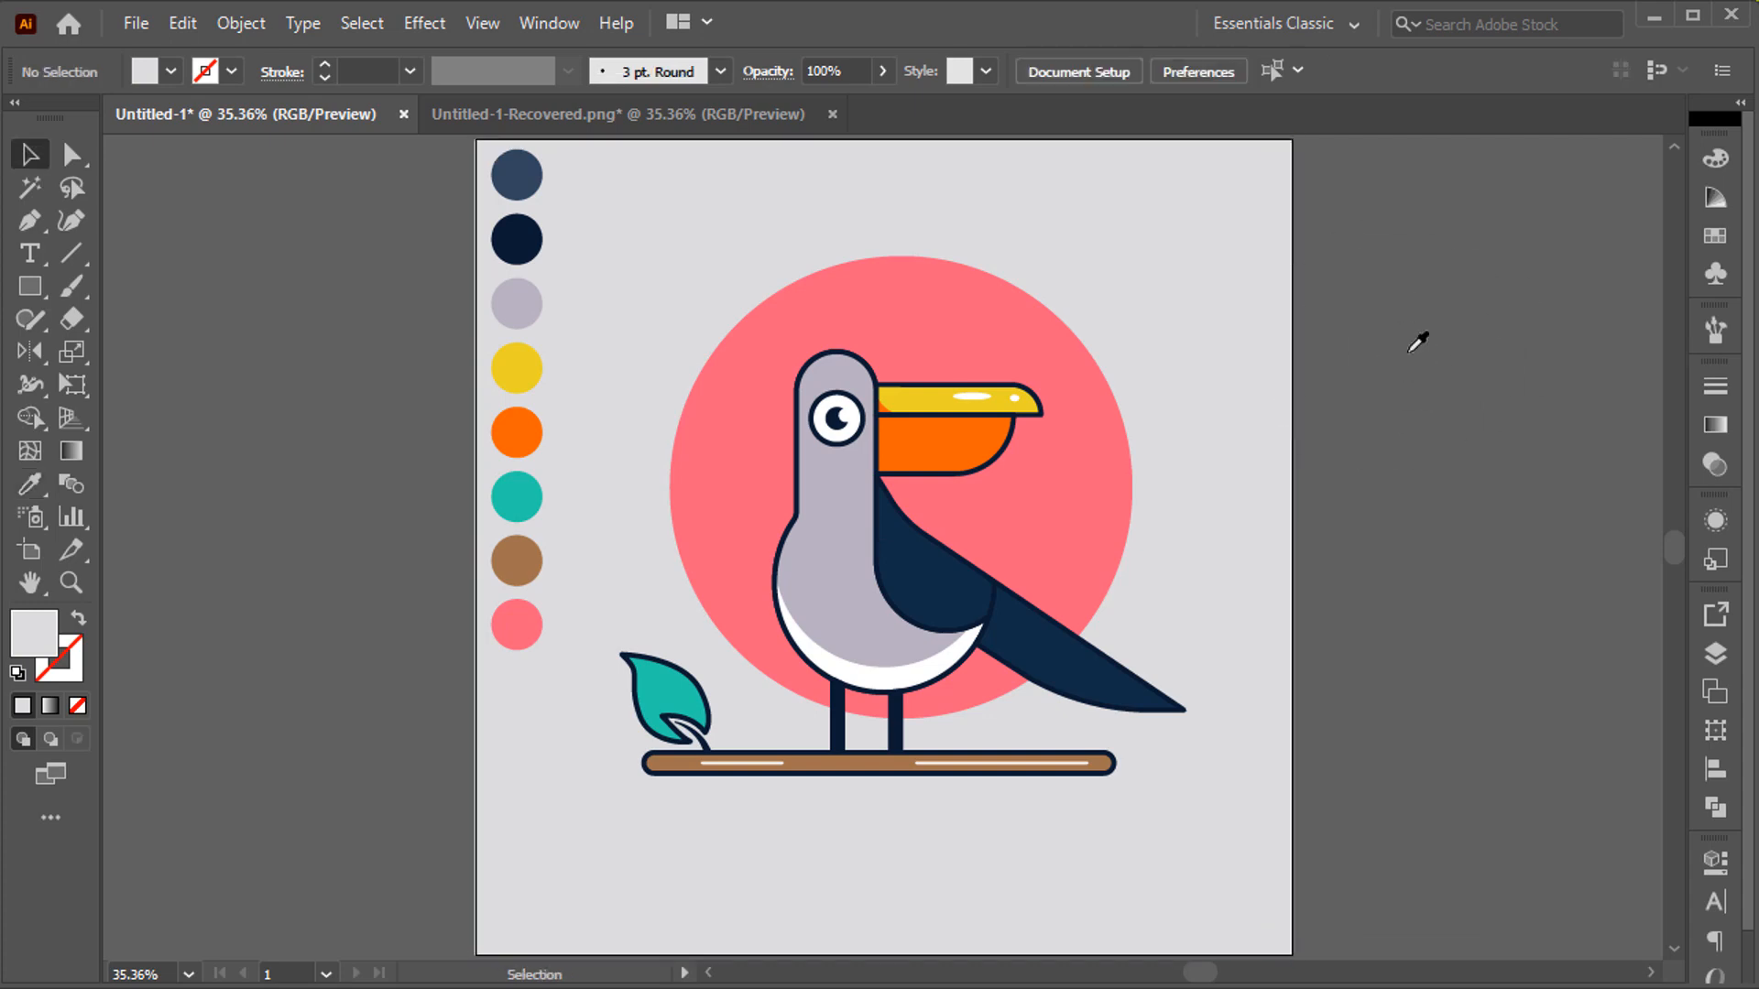